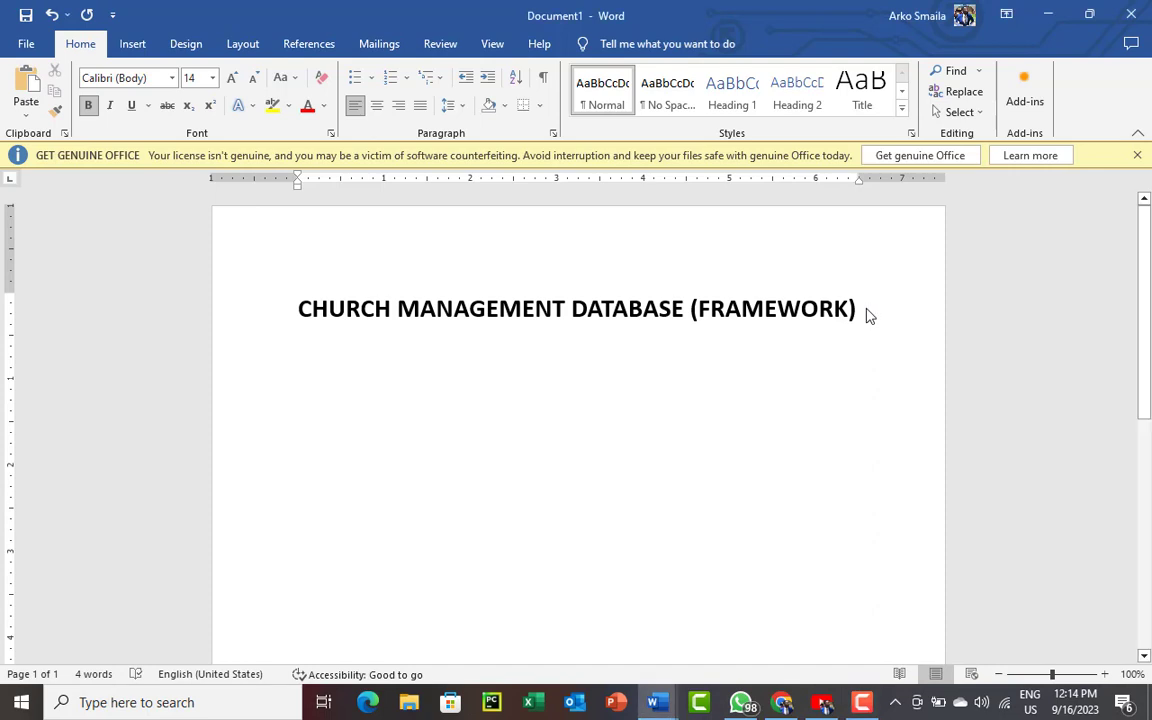
# - Size the empty line under the title to 16 pt
pyautogui.hotkey('ctrl', 'shift', '.')
pyautogui.hotkey('ctrl', 'shift', '.')
pyautogui.hotkey('ctrl', 'shift', '.')
pyautogui.hotkey('ctrl', 'shift', '.')
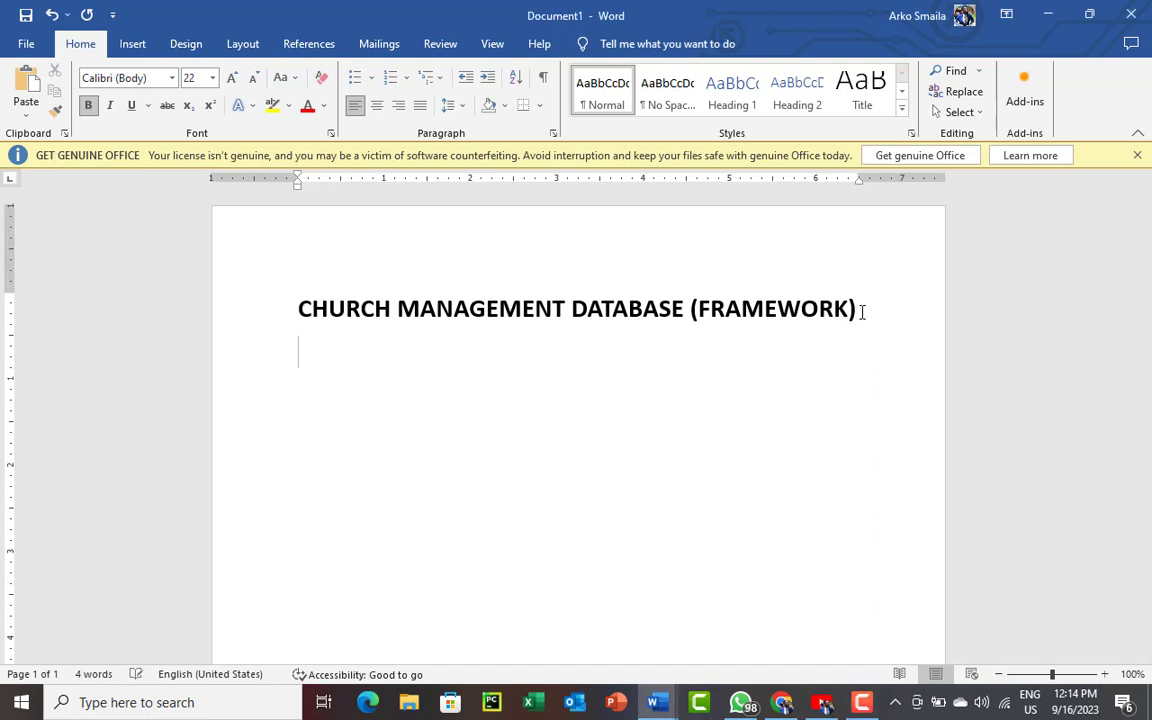
pyautogui.click(256, 79)
pyautogui.click(256, 79)
pyautogui.click(256, 79)
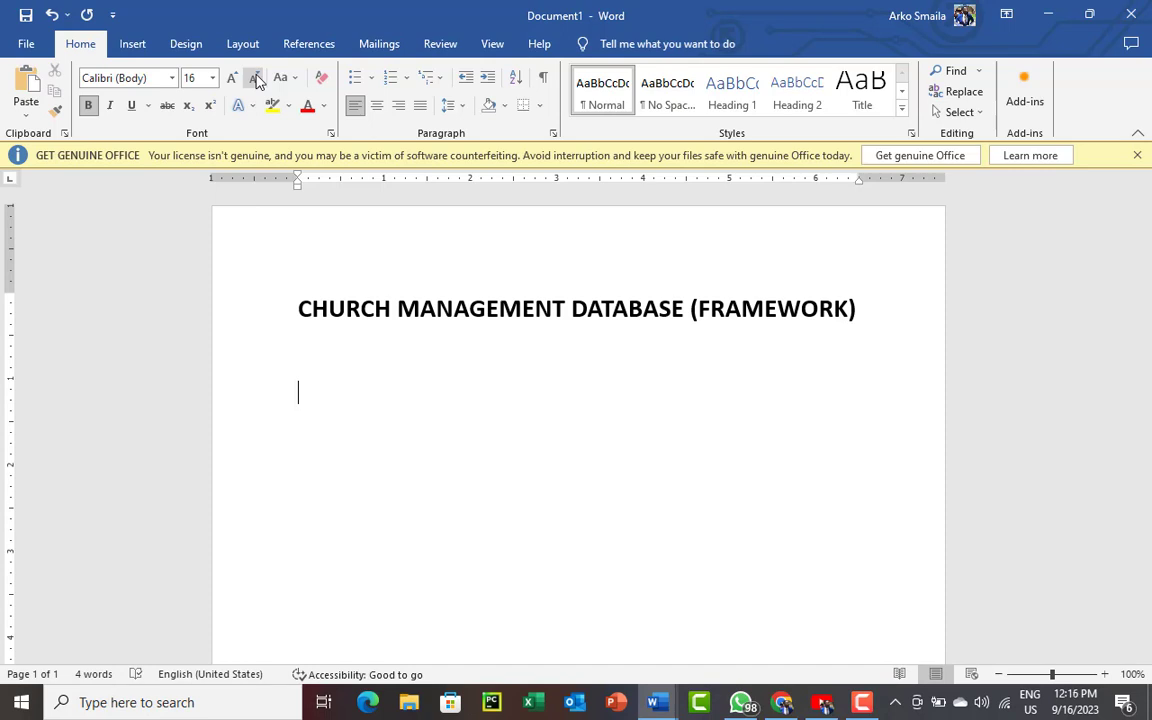
# - Type list item '1. Church members' in 14 pt non-bold text, then add an unnumbered line below
pyautogui.write('CHUR')
pyautogui.press('BackSpace')
pyautogui.press('BackSpace')
pyautogui.press('BackSpace')
pyautogui.press('BackSpace')
pyautogui.write('. ')
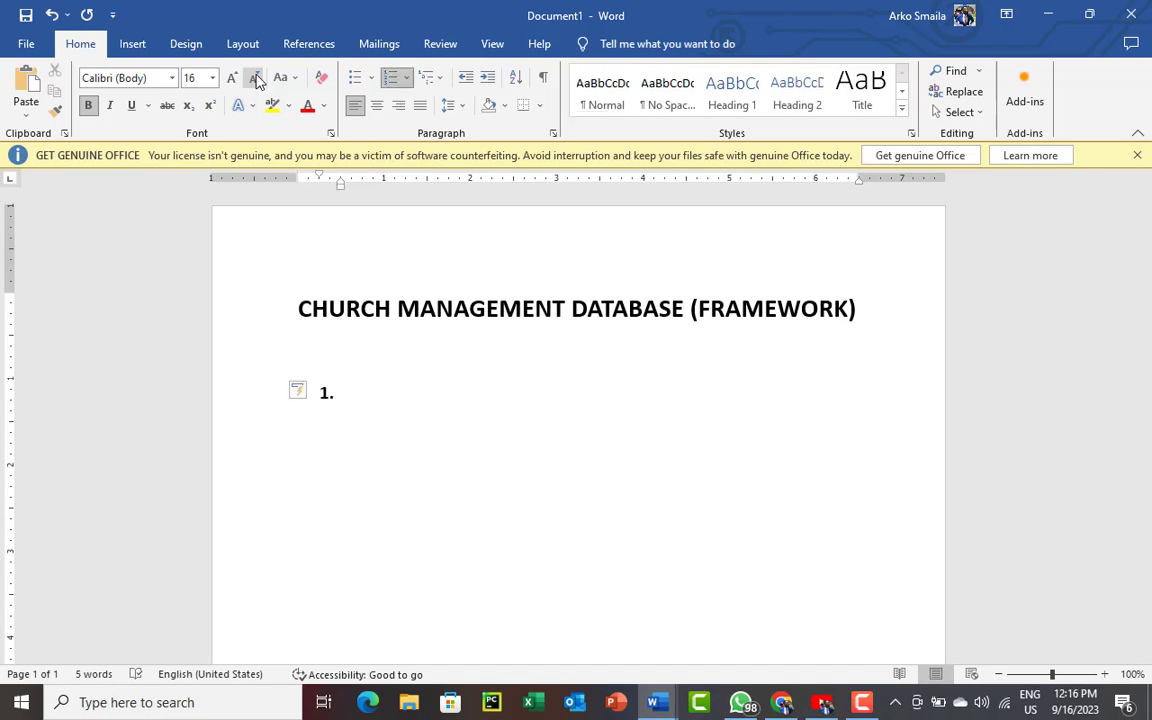
pyautogui.write('Church')
pyautogui.press('BackSpace')
pyautogui.press('BackSpace')
pyautogui.press('BackSpace')
pyautogui.press('BackSpace')
pyautogui.press('BackSpace')
pyautogui.press('BackSpace')
pyautogui.press('BackSpace')
pyautogui.click(254, 78)
pyautogui.hotkey('ctrl', 'b')
pyautogui.write('Church ')
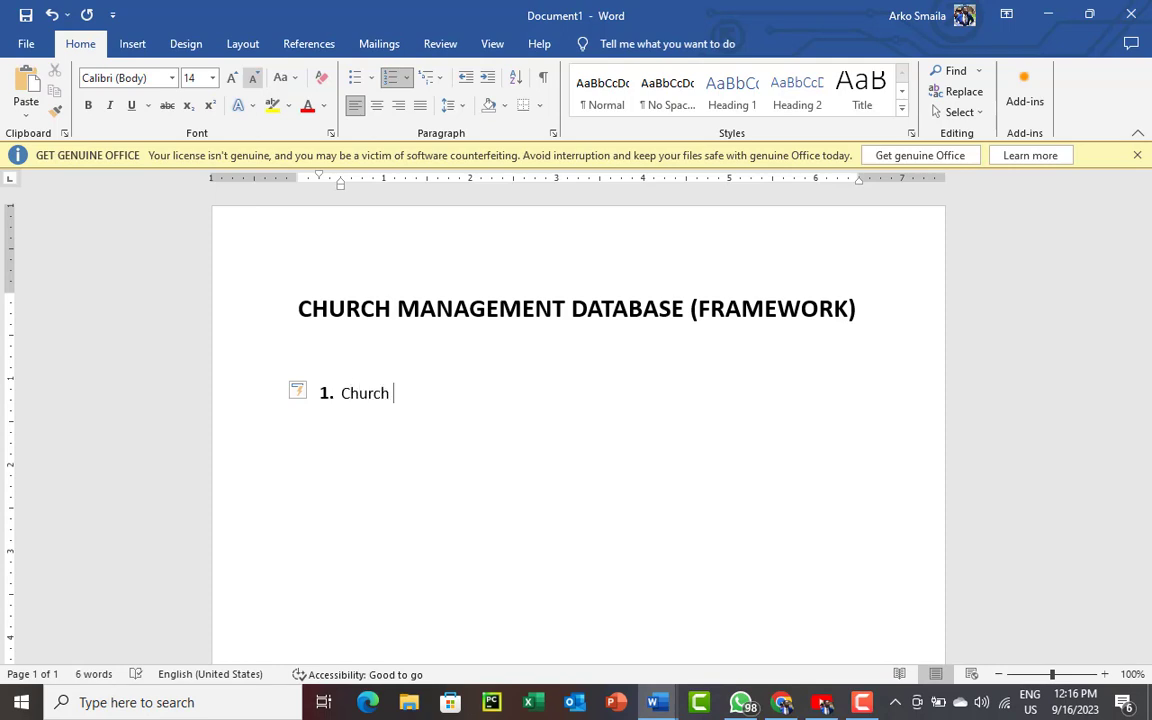
pyautogui.write('members')
pyautogui.press('Return')
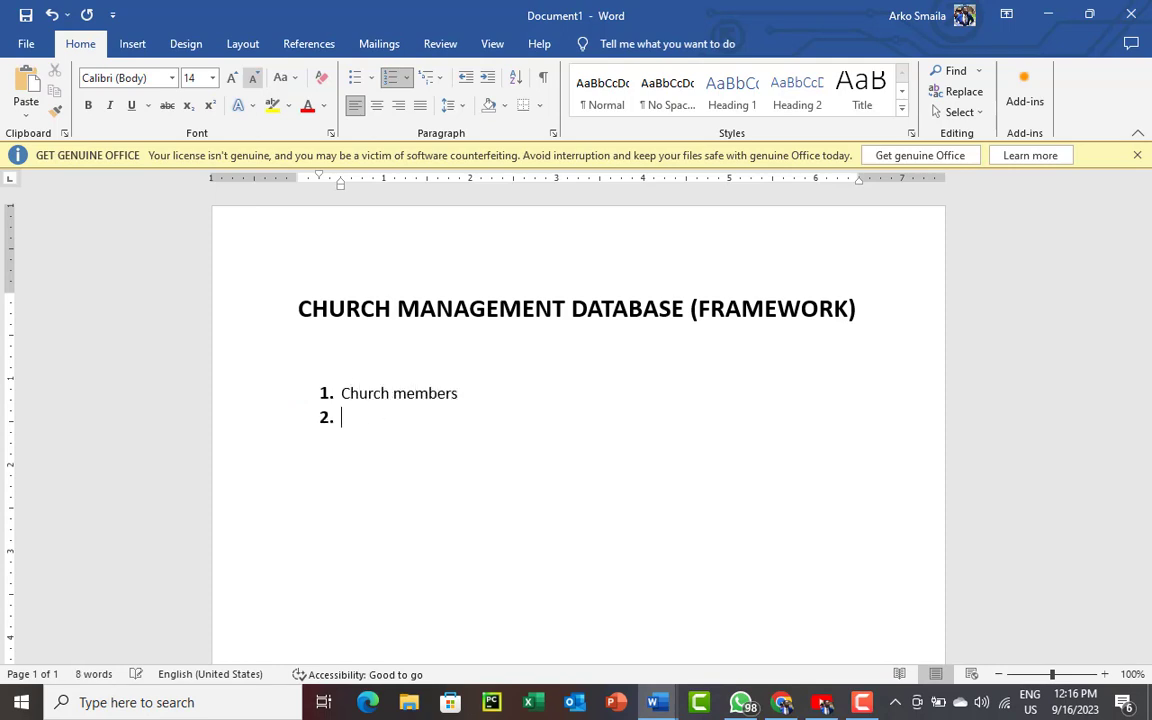
pyautogui.press('BackSpace')
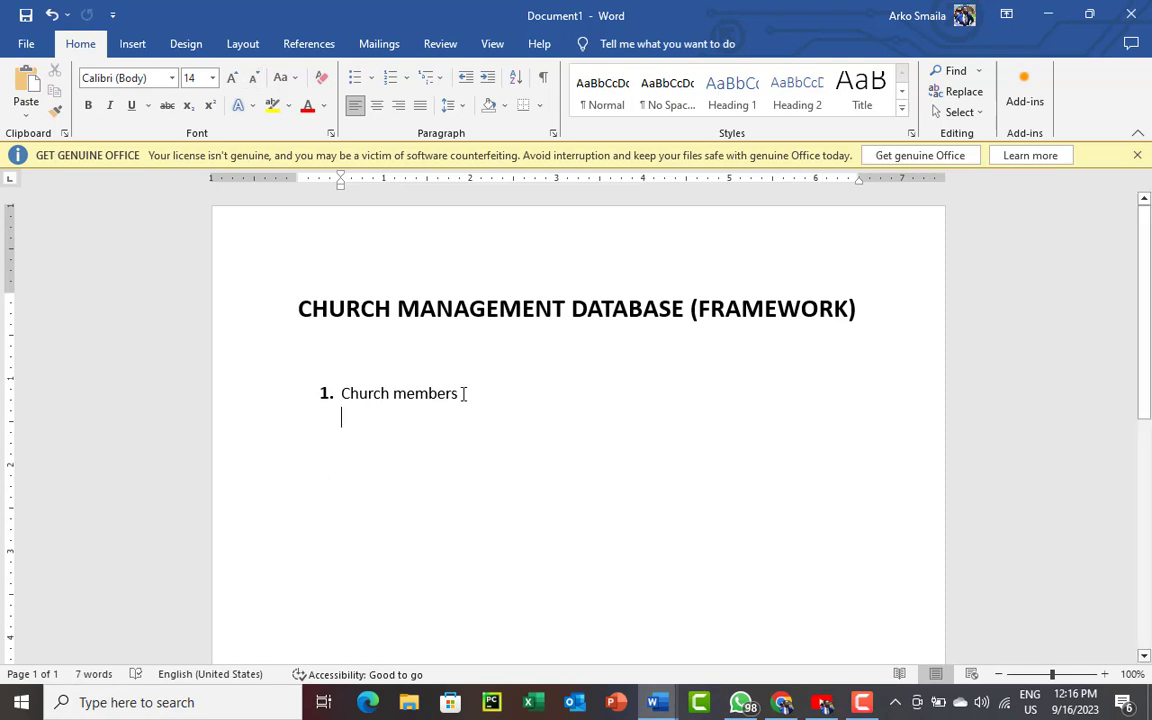
# - Enlarge the 'Church members' item to 18 pt
pyautogui.moveTo(466, 395); pyautogui.dragTo(368, 401)
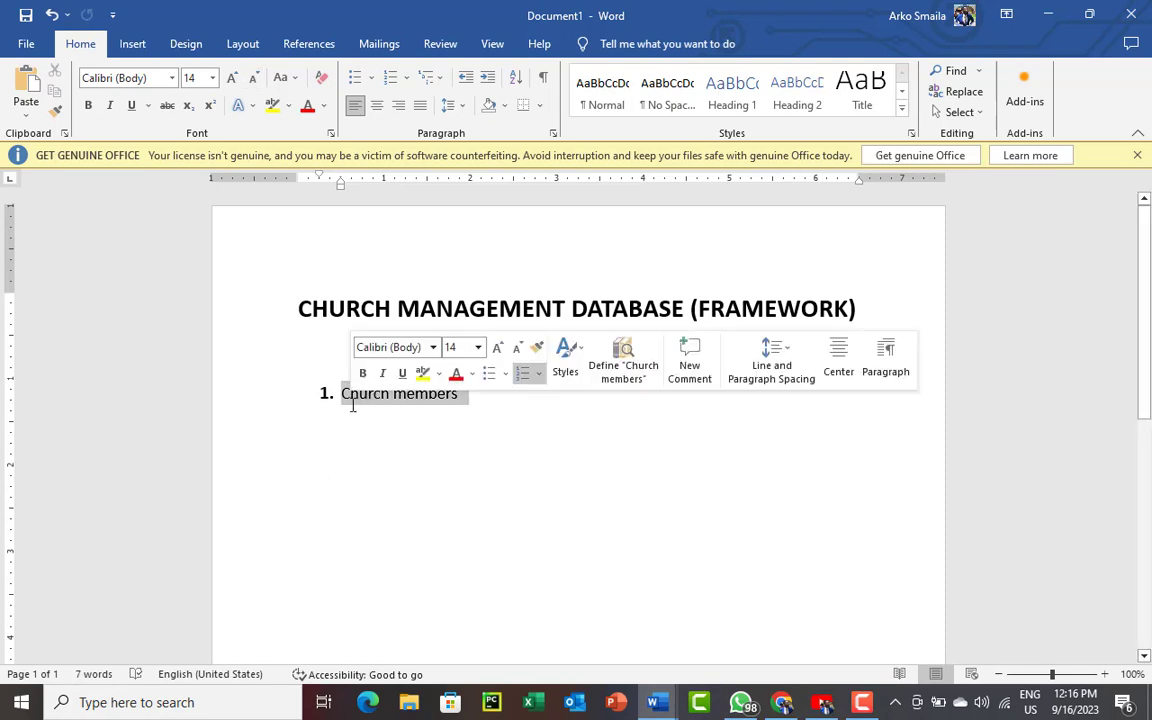
pyautogui.click(232, 78)
pyautogui.click(232, 78)
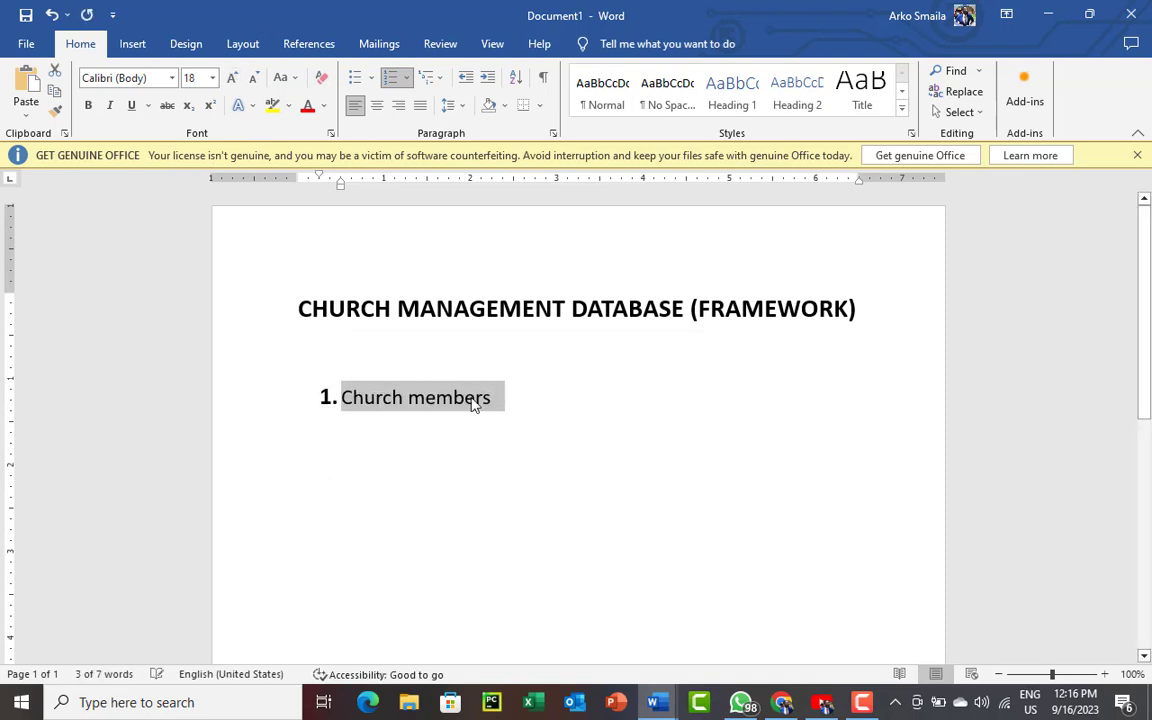
pyautogui.click(504, 417)
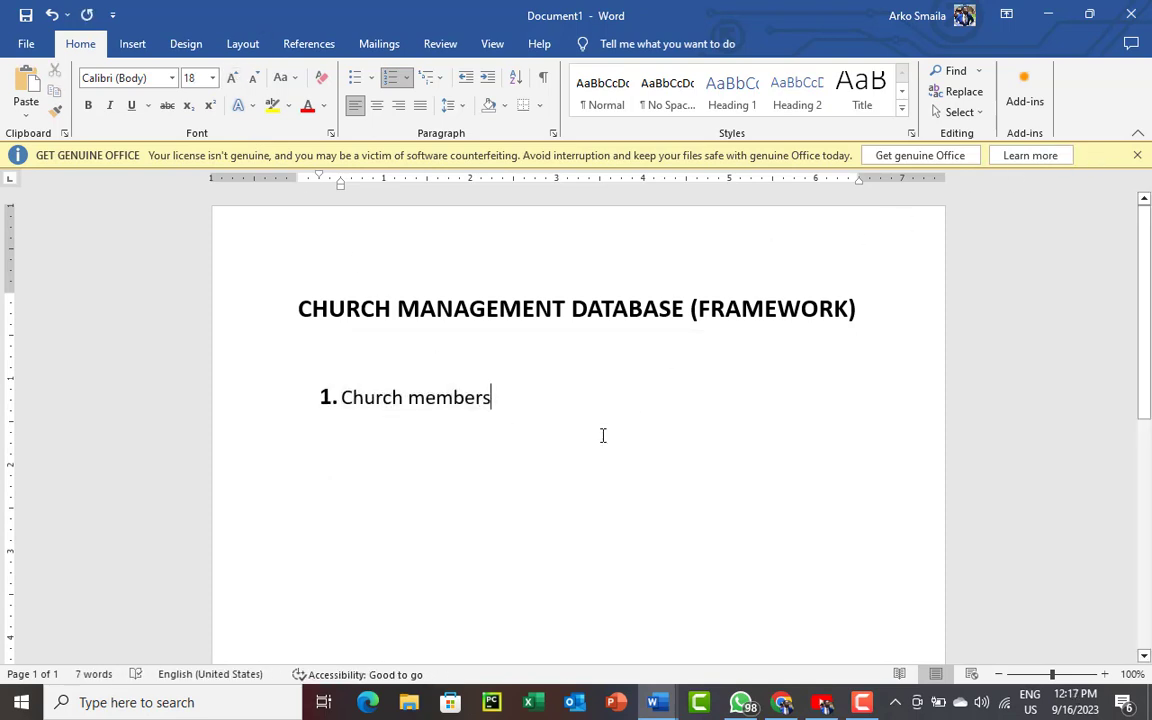
# - On a new unnumbered line, begin the attributes '{MemberID, firstname, lastname,'
pyautogui.press('Return')
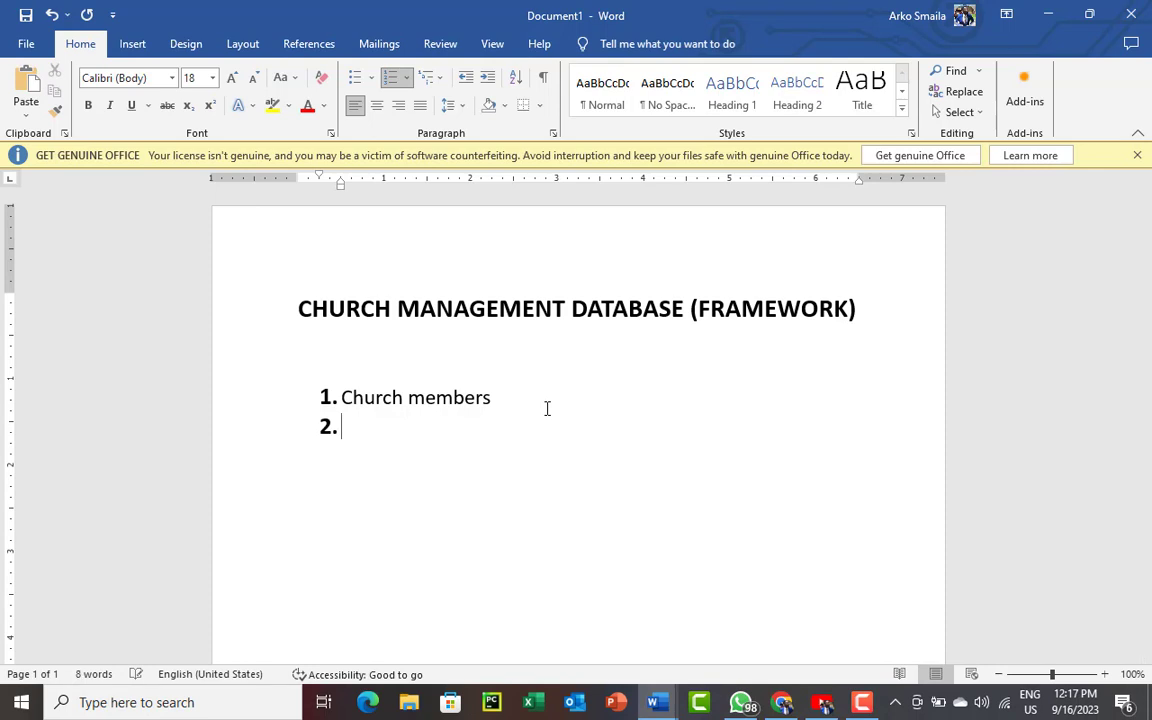
pyautogui.press('BackSpace')
pyautogui.write('{')
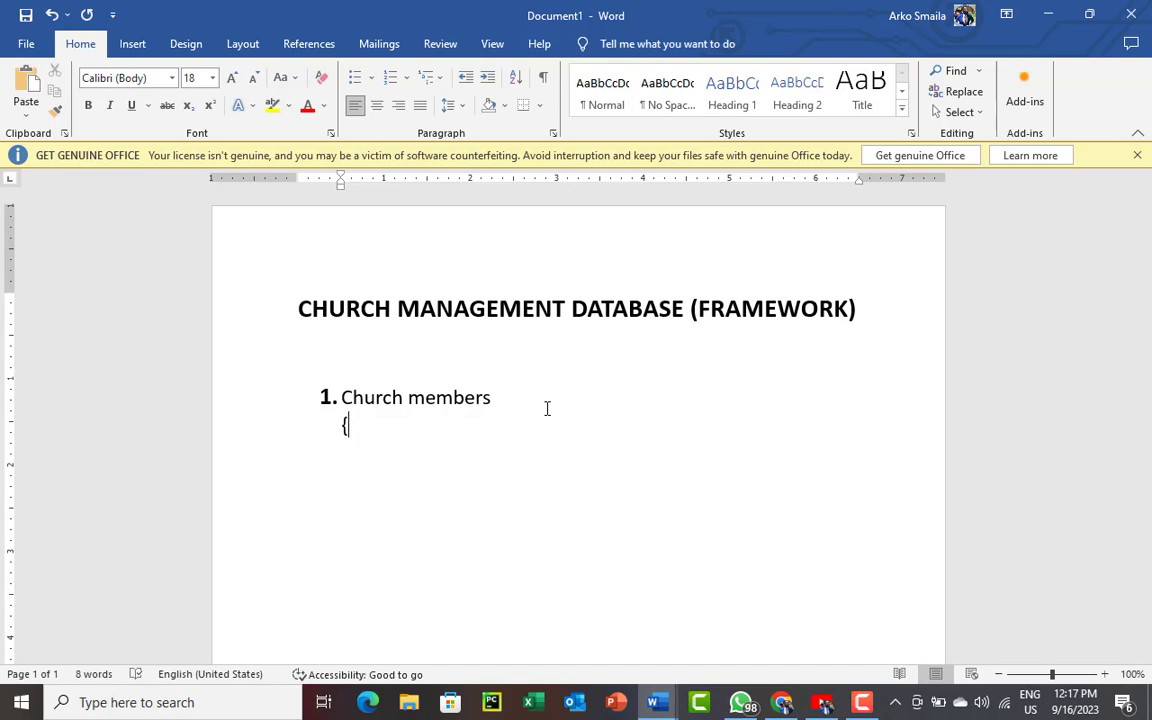
pyautogui.write('MemberID')
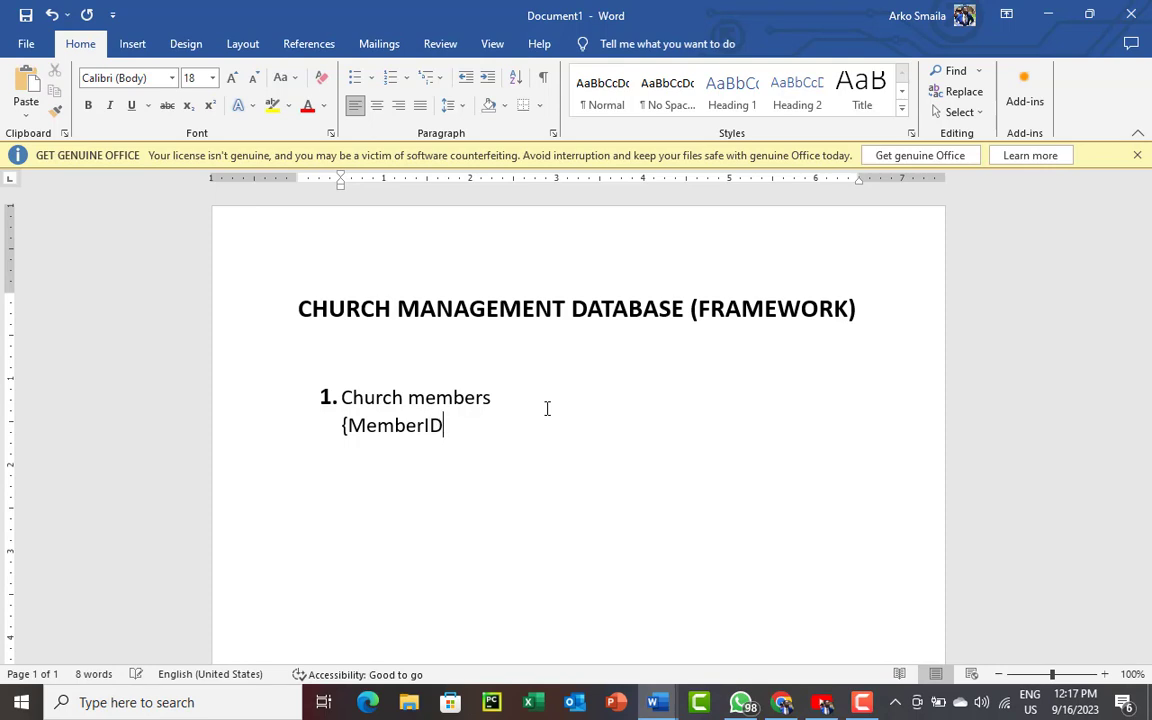
pyautogui.write(',')
pyautogui.write('Fr')
pyautogui.press('BackSpace')
pyautogui.write('irs')
pyautogui.press('BackSpace')
pyautogui.press('BackSpace')
pyautogui.press('BackSpace')
pyautogui.press('BackSpace')
pyautogui.write('firstna')
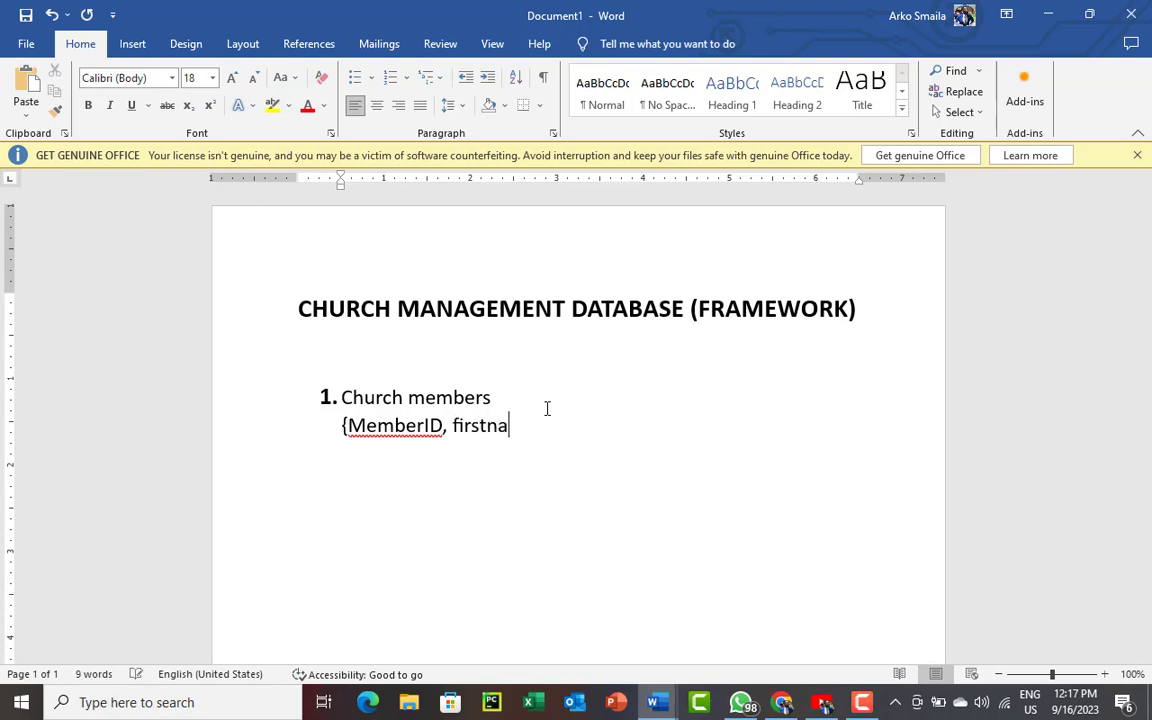
pyautogui.write('me, lastname')
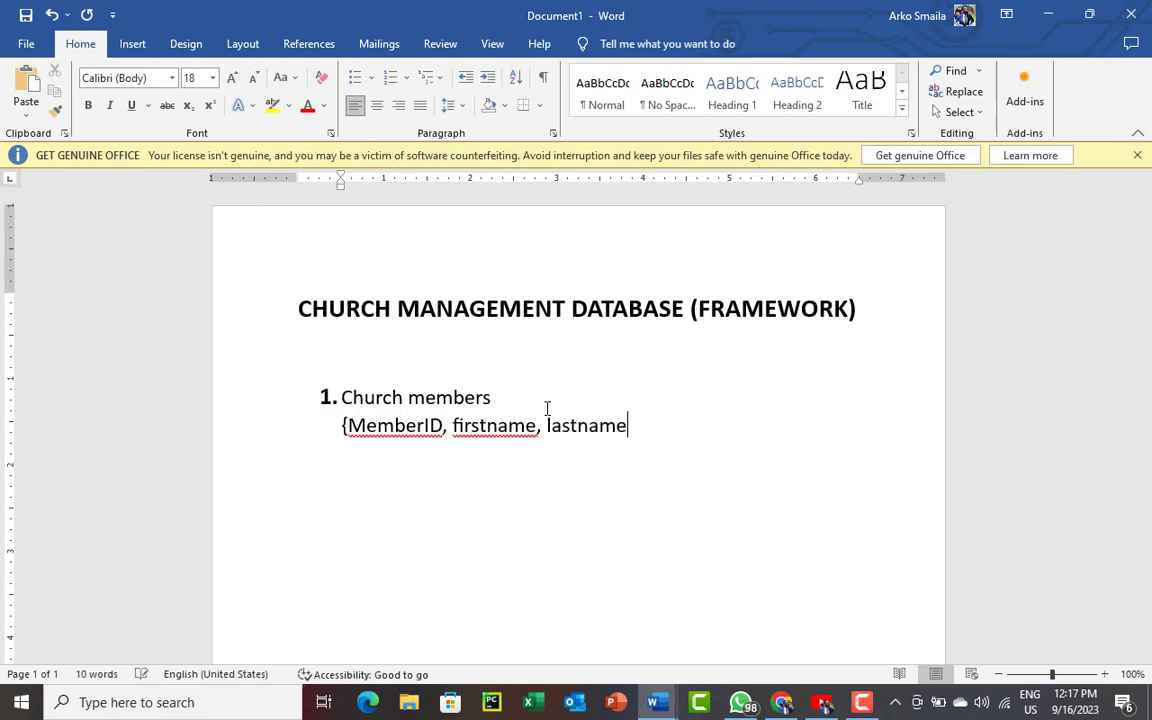
pyautogui.write(',')
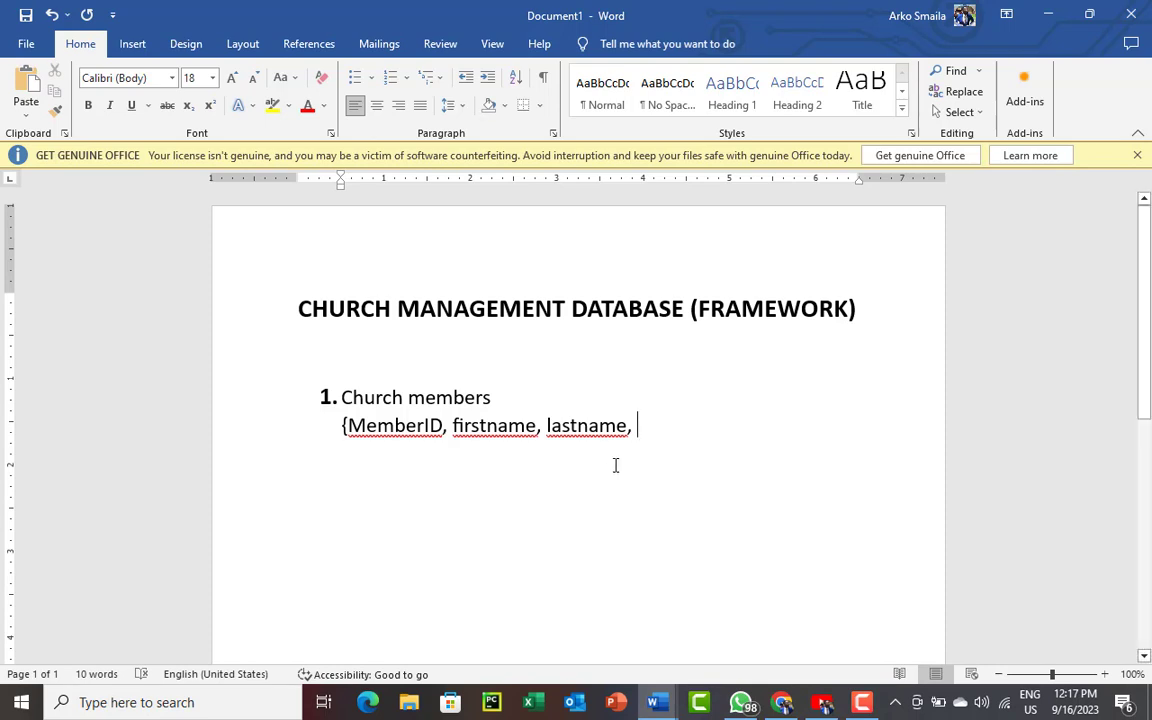
# - Shrink the '{MemberID, firstname, lastname,' line from 18 to 14 pt
pyautogui.moveTo(640, 432); pyautogui.dragTo(335, 433)
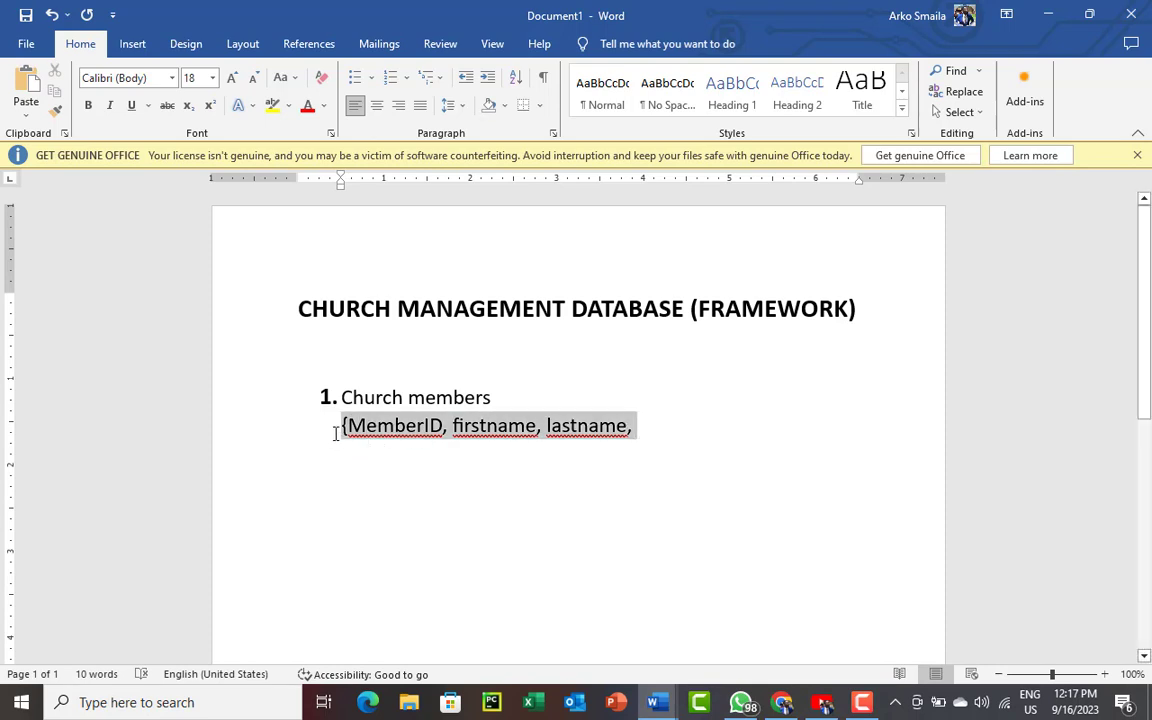
pyautogui.click(256, 78)
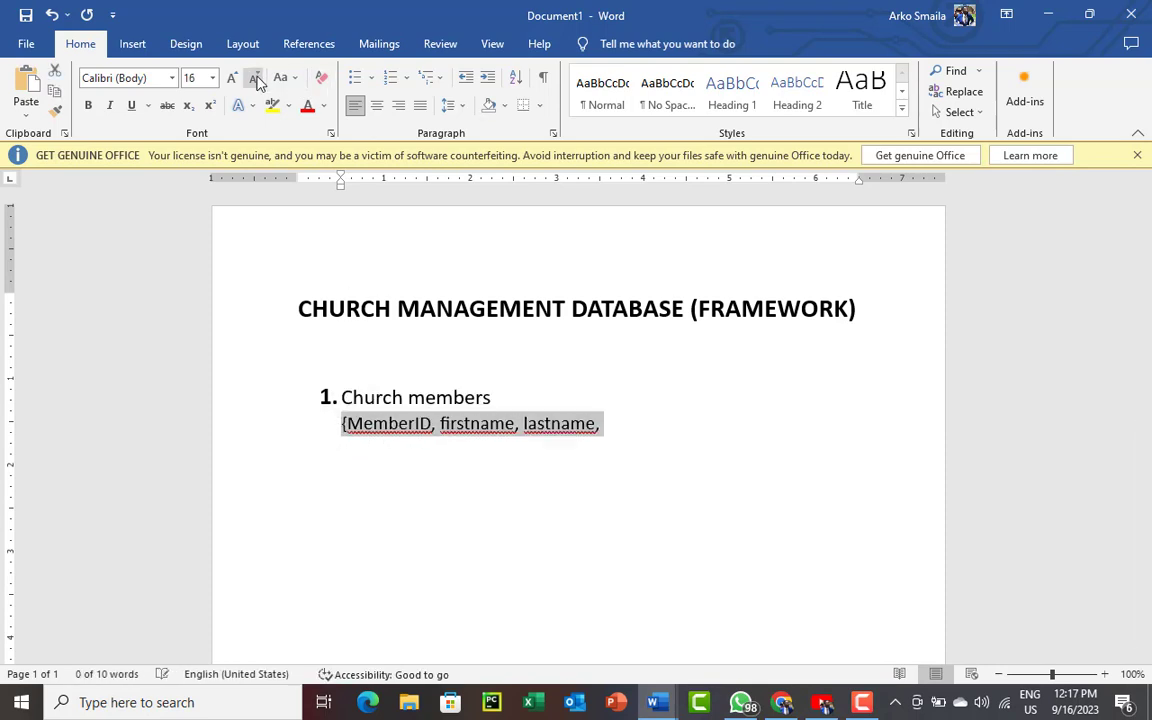
pyautogui.click(256, 78)
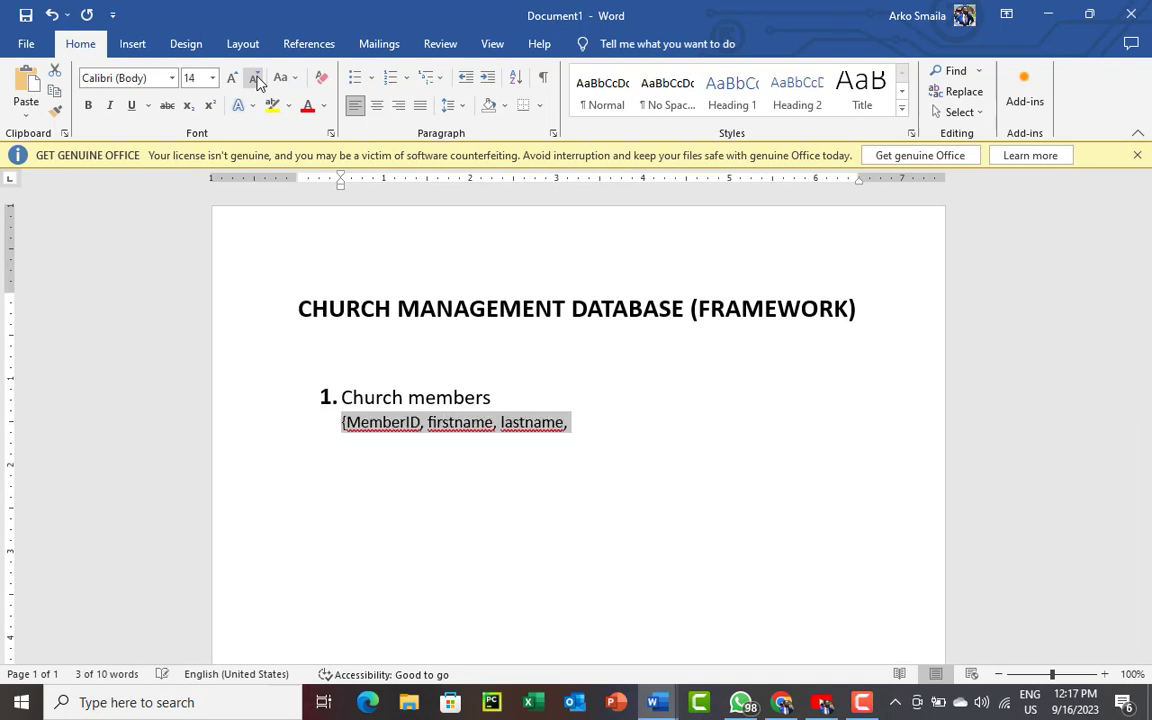
pyautogui.click(588, 424)
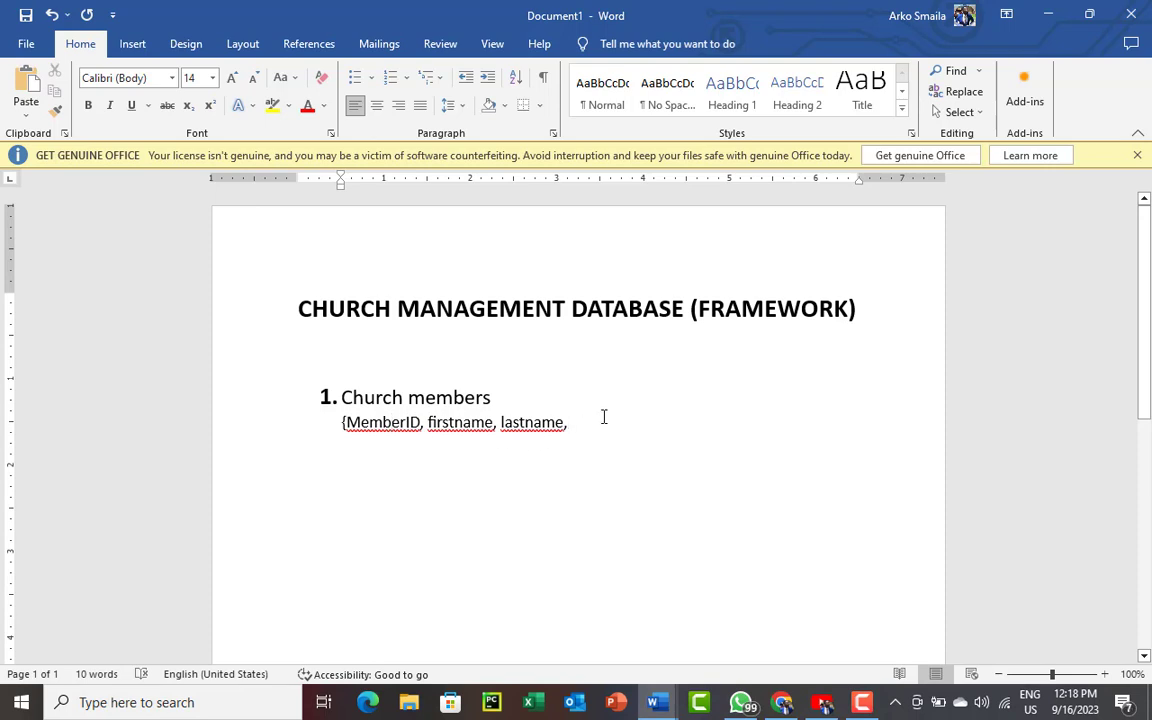
# - Append DOB, telephone, address and city to the member attribute line
pyautogui.write('bir')
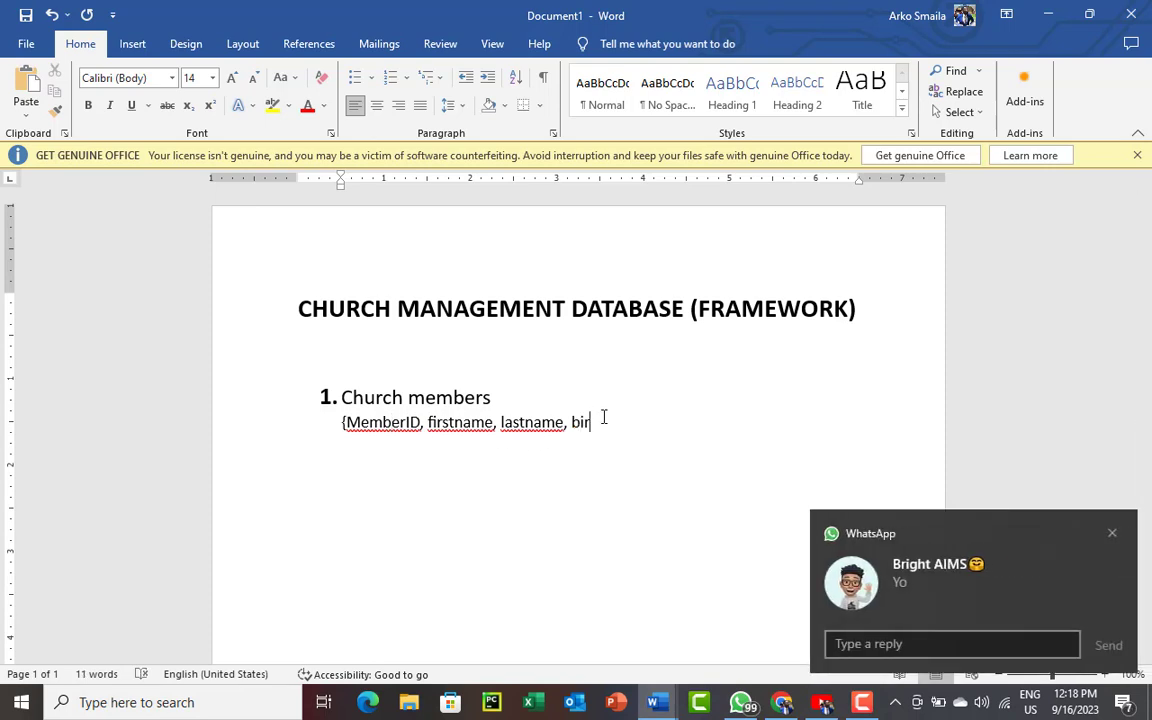
pyautogui.write('thdate,')
pyautogui.click(1117, 537)
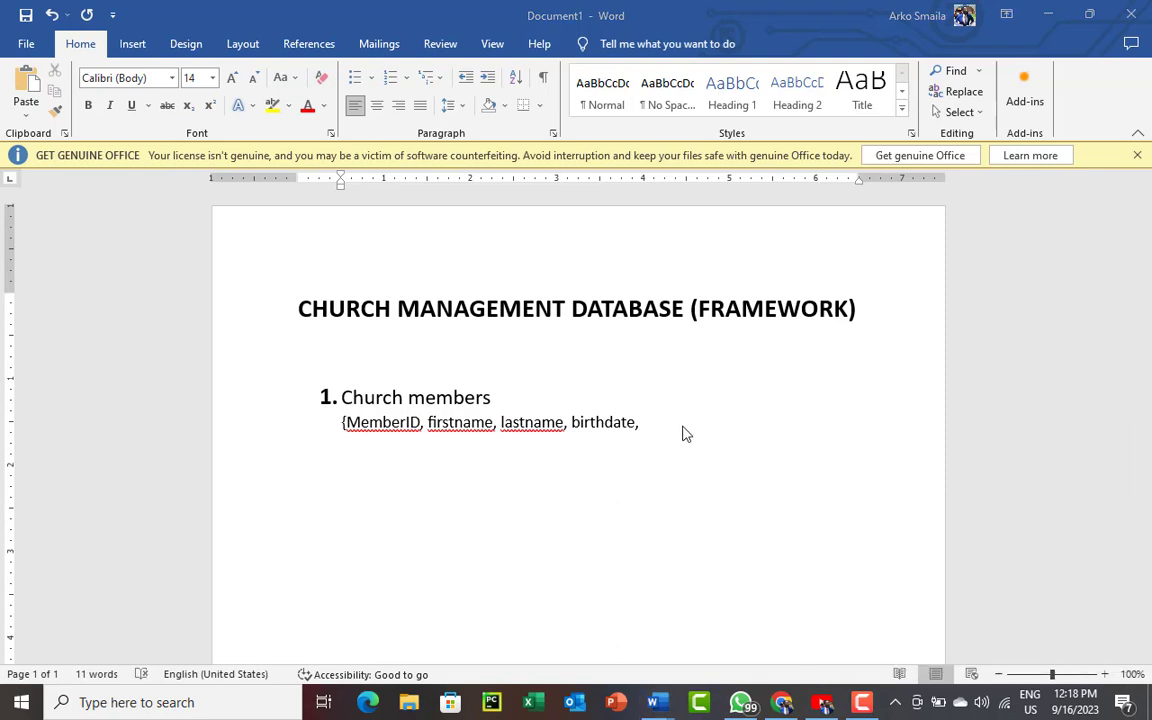
pyautogui.doubleClick(607, 422)
pyautogui.write('DOB')
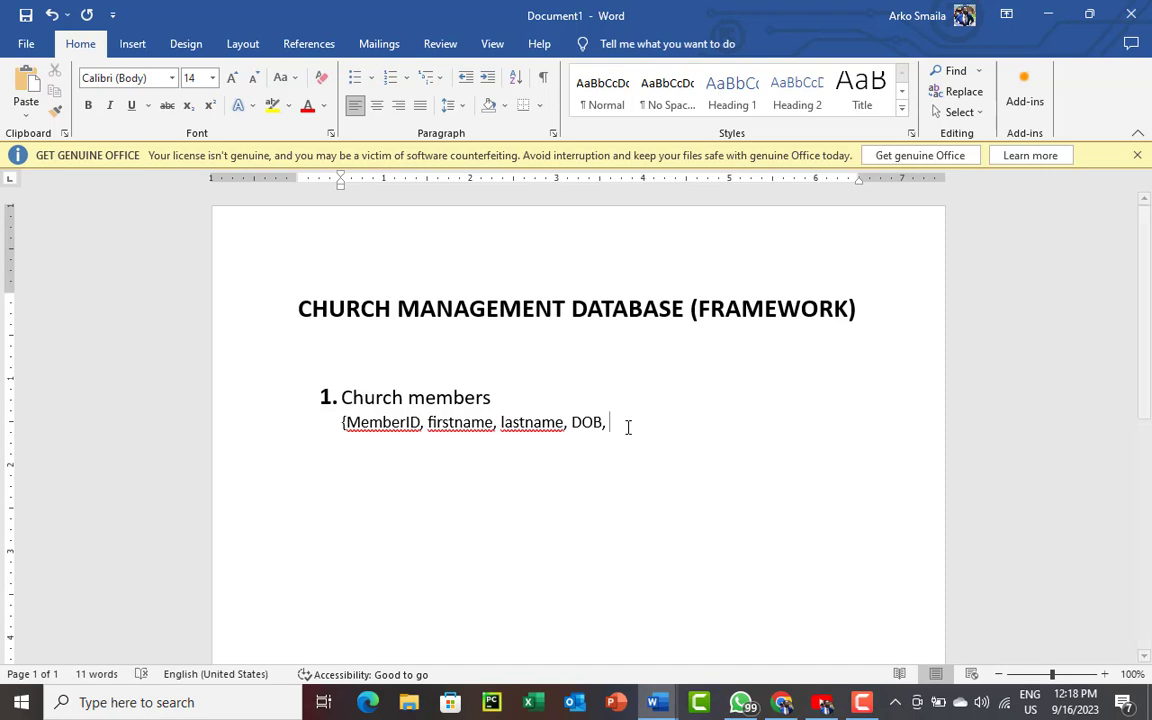
pyautogui.write('tel')
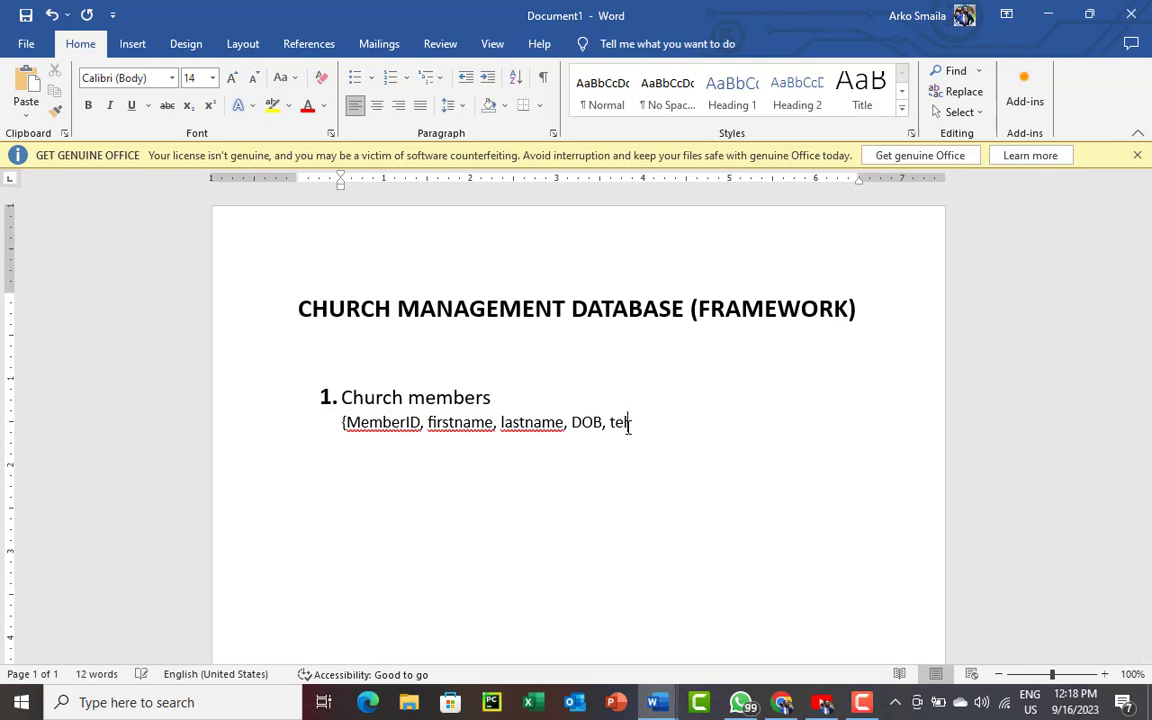
pyautogui.write('ephone, ')
pyautogui.write('address')
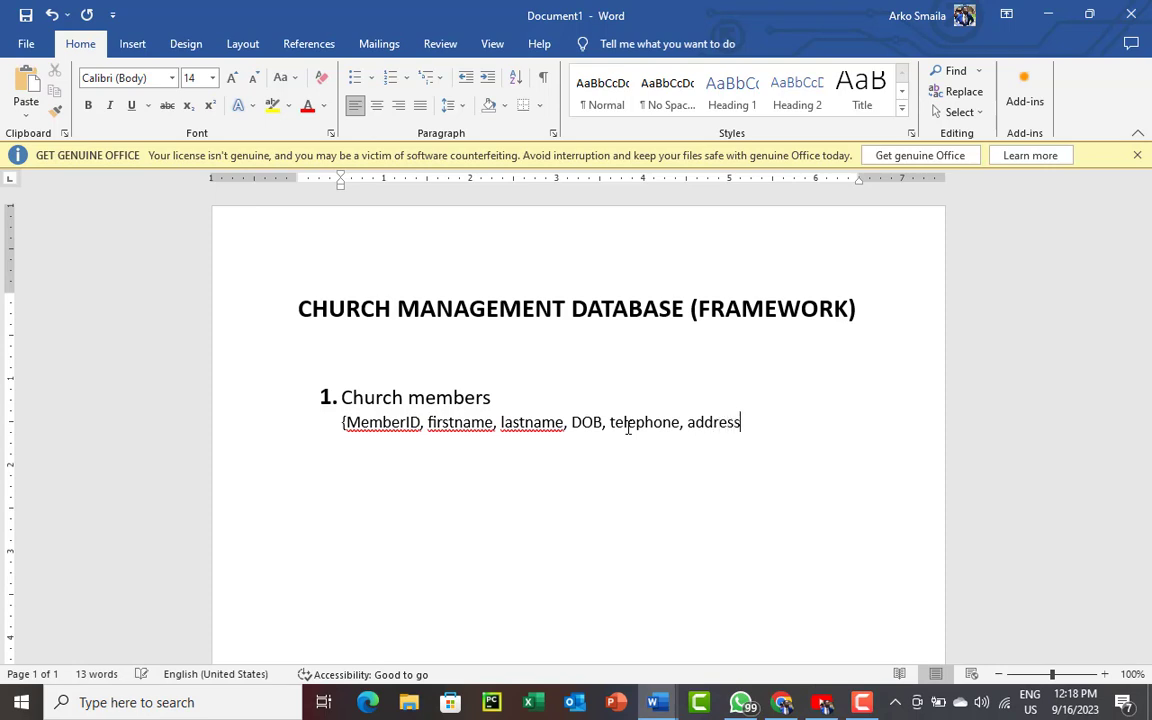
pyautogui.write(', city,')
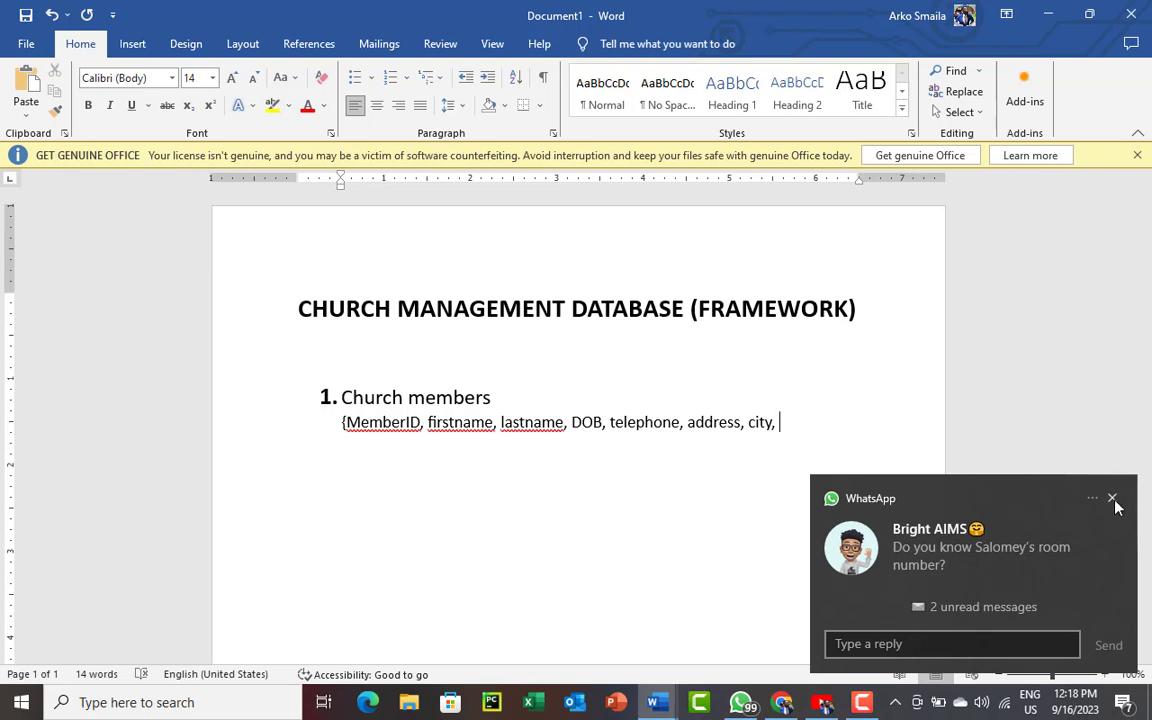
pyautogui.click(1113, 500)
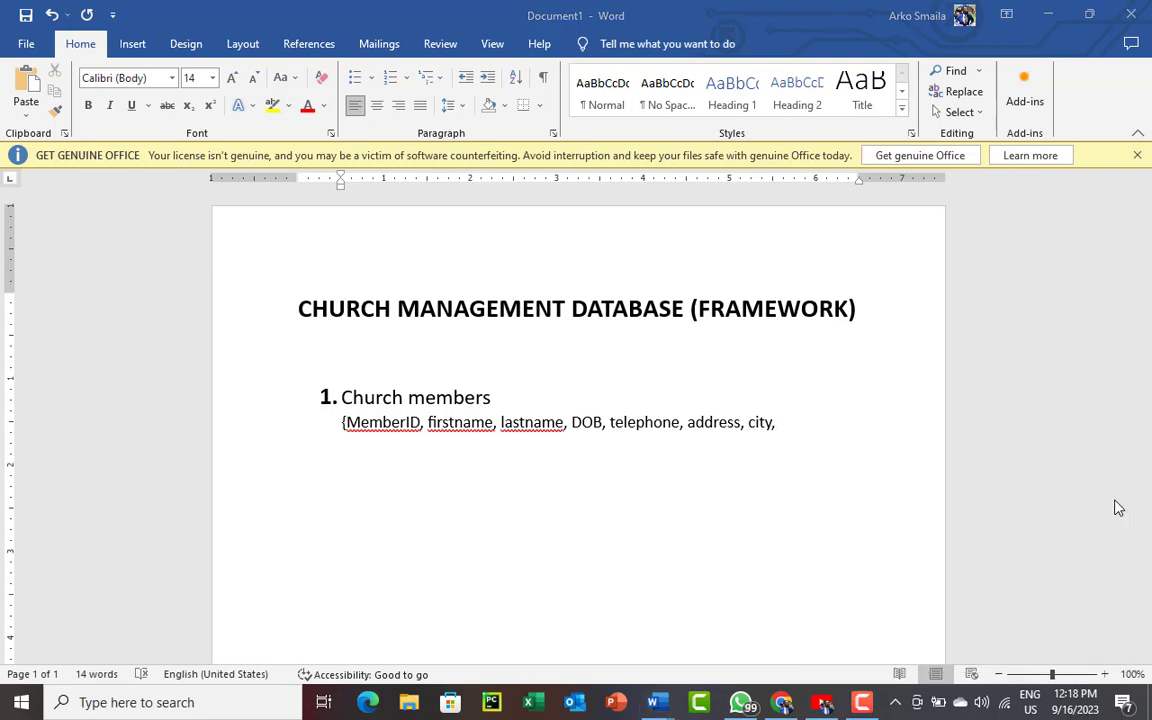
pyautogui.click(867, 704)
pyautogui.click(1066, 620)
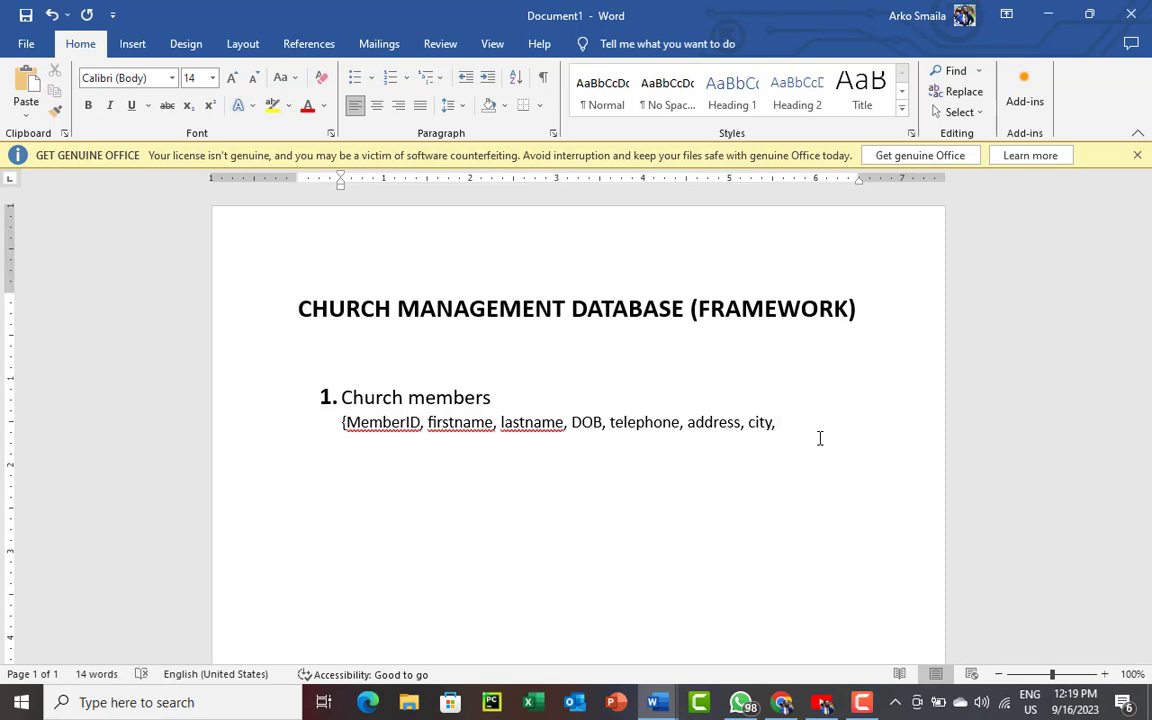
# - Add email, start_date and age_level(child, adult, youth) to the member attributes
pyautogui.write('emal')
pyautogui.press('BackSpace')
pyautogui.write('il')
pyautogui.write(', s')
pyautogui.write('tart_da')
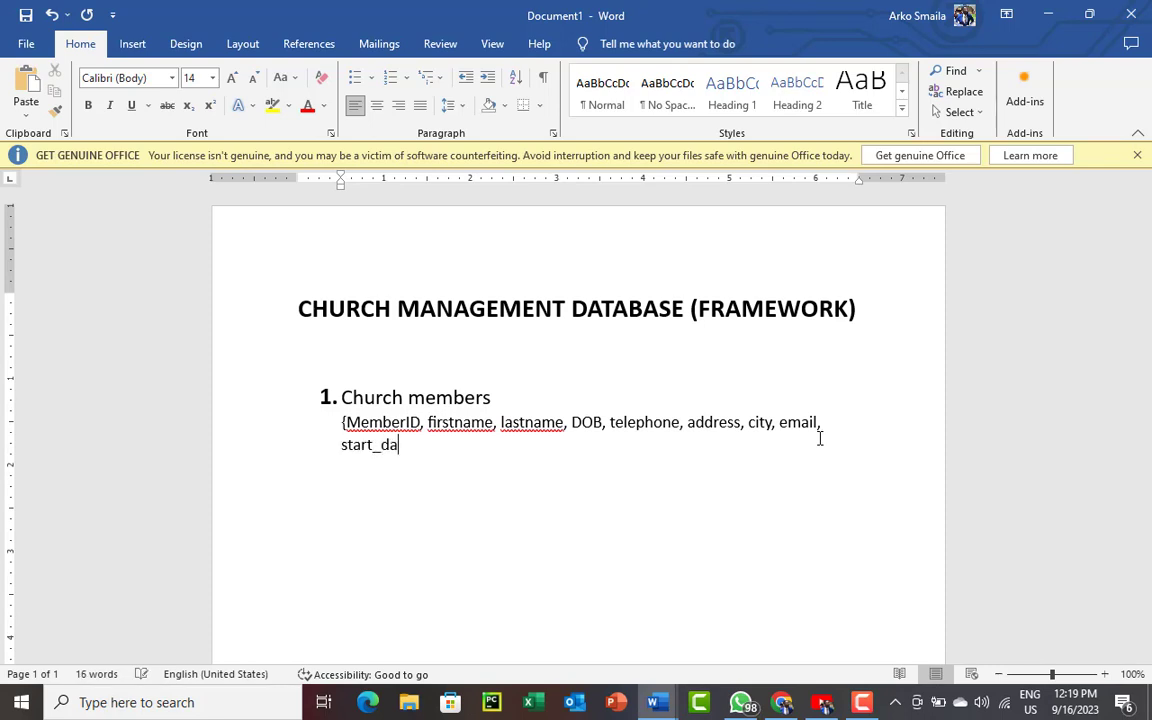
pyautogui.write('te')
pyautogui.write(', ')
pyautogui.write('age')
pyautogui.write('lev')
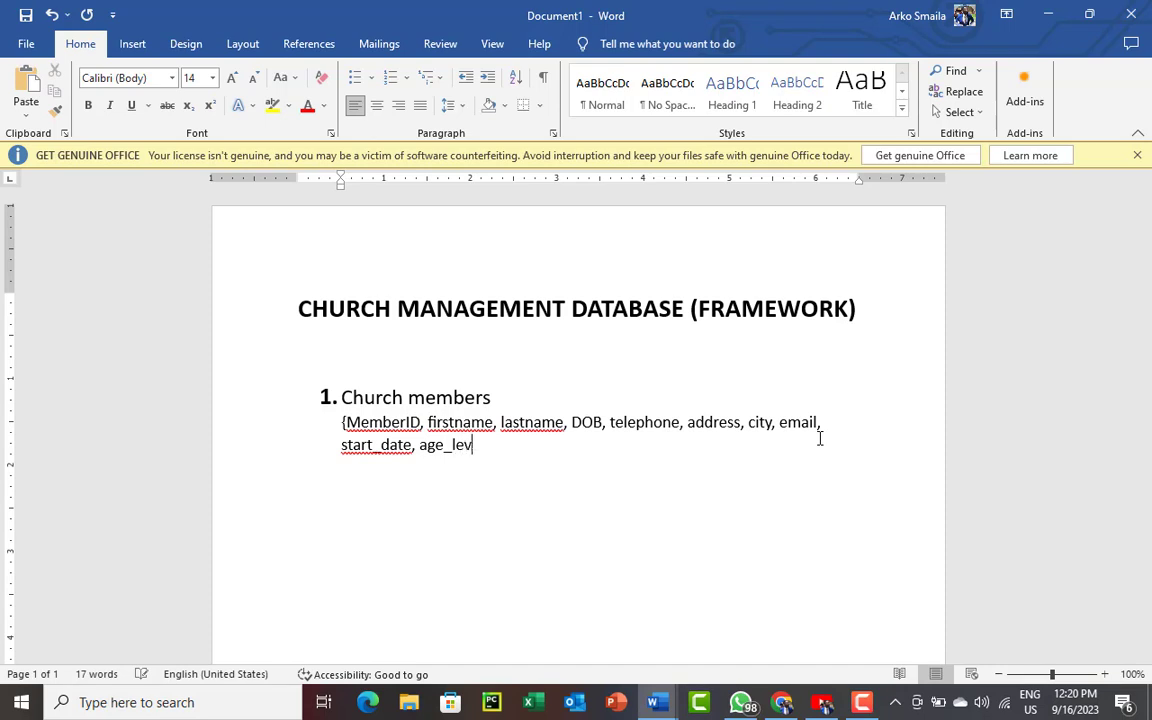
pyautogui.write('el(child, adu')
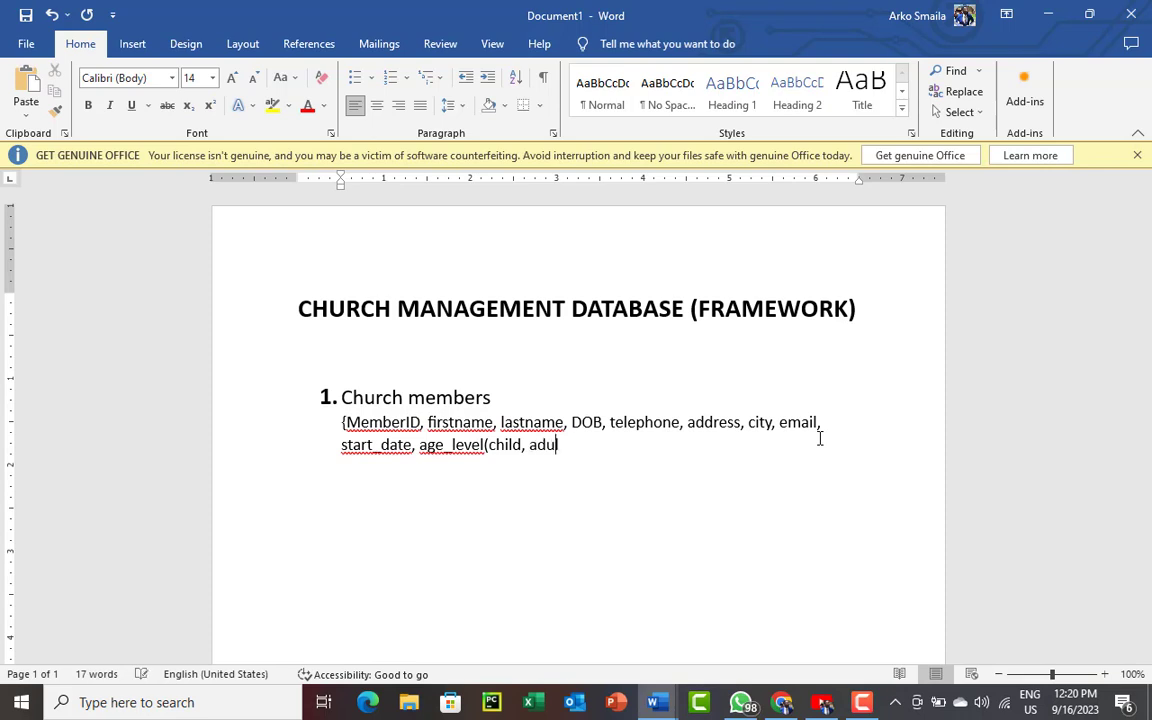
pyautogui.write('lt),')
pyautogui.press('Left')
pyautogui.press('Left')
pyautogui.write(', youth), na')
pyautogui.press('BackSpace')
pyautogui.write('nam')
pyautogui.press('BackSpace')
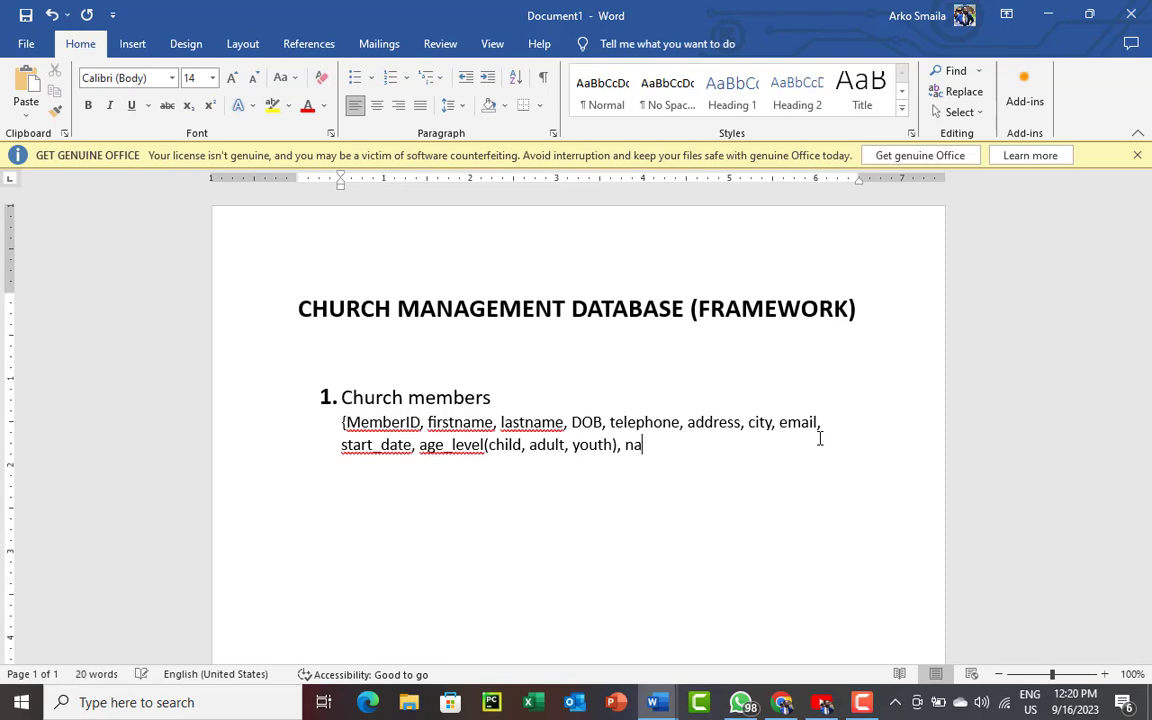
pyautogui.press('BackSpace')
pyautogui.press('BackSpace')
# - Add marital_status(single, married, divorced), education_level(teritiary, secondary, none), committeeID and ministryID
pyautogui.write('marital_ds')
pyautogui.press('BackSpace')
pyautogui.press('BackSpace')
pyautogui.write('status')
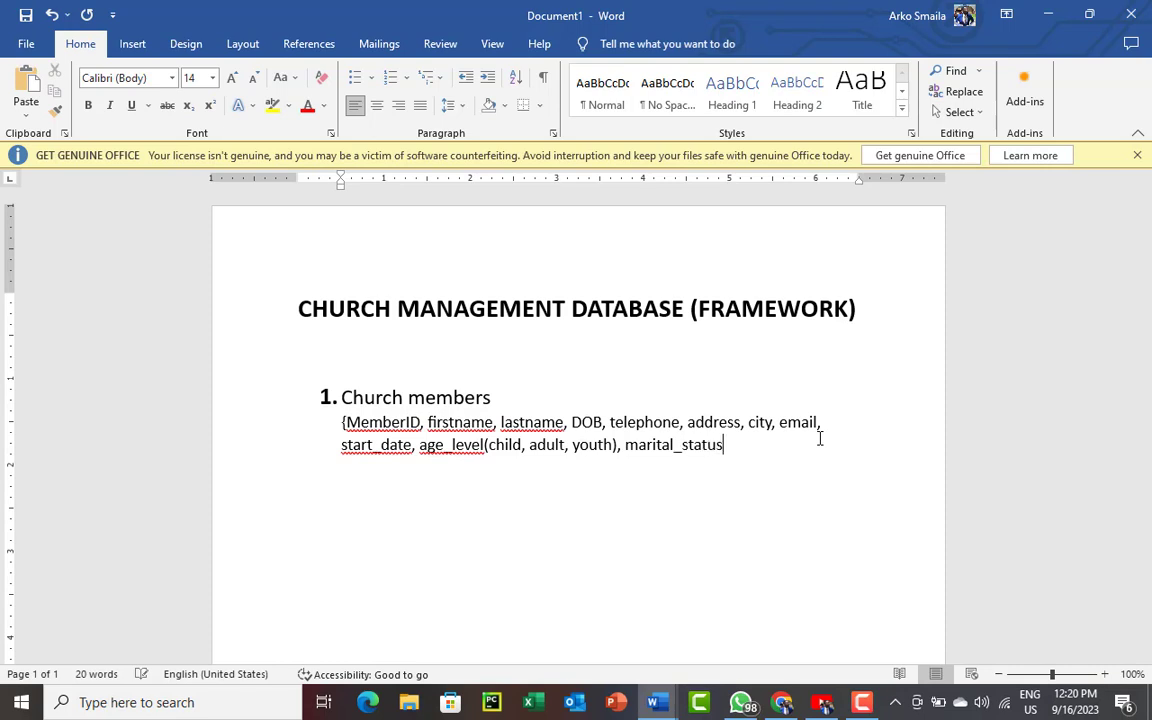
pyautogui.write(',')
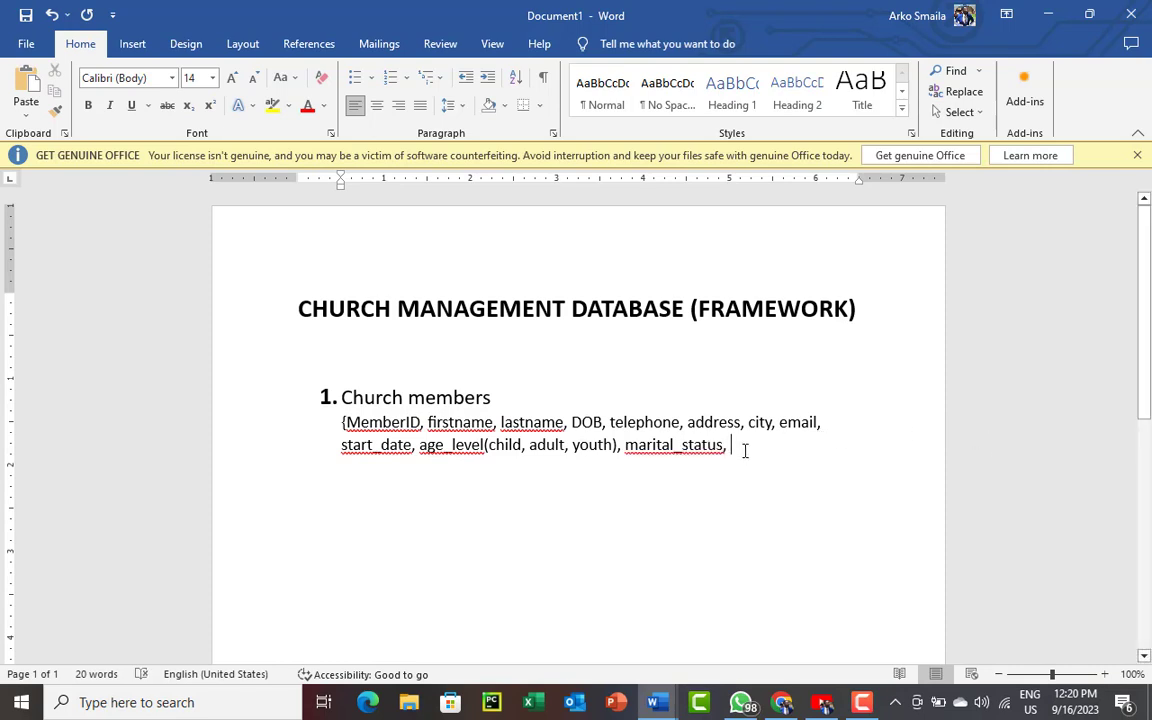
pyautogui.press('BackSpace')
pyautogui.press('BackSpace')
pyautogui.write('(')
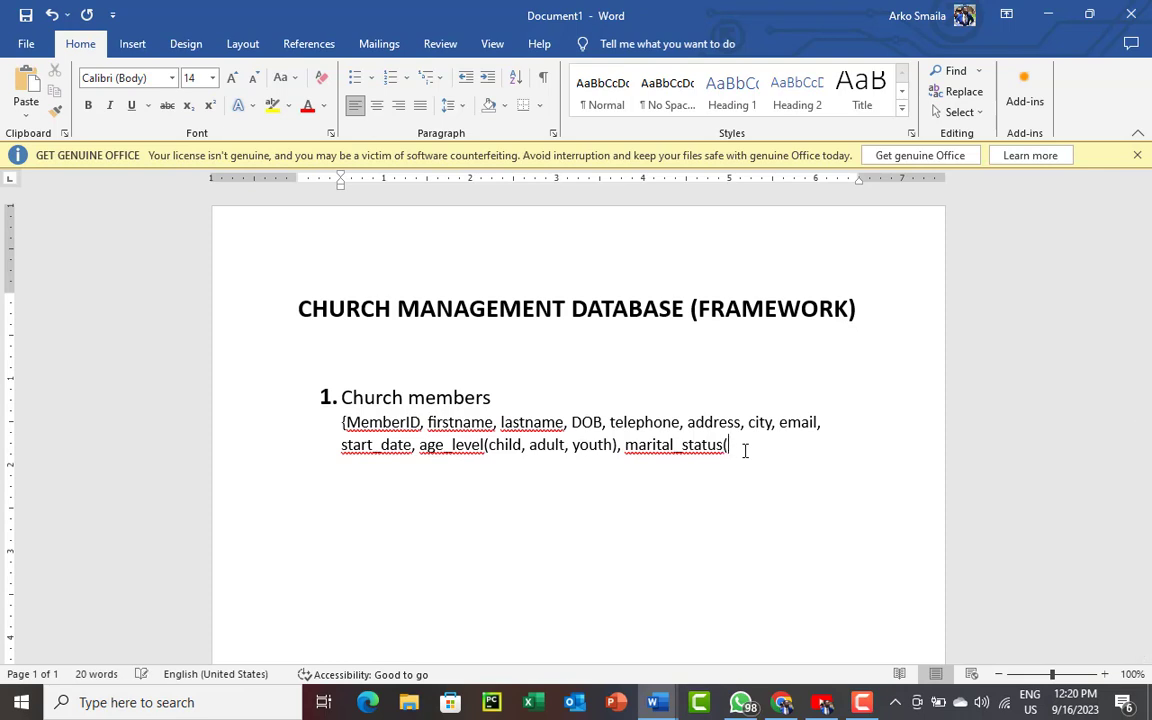
pyautogui.write('single, ma')
pyautogui.write('rried,divoi')
pyautogui.write('rce')
pyautogui.press('BackSpace')
pyautogui.press('BackSpace')
pyautogui.press('BackSpace')
pyautogui.press('BackSpace')
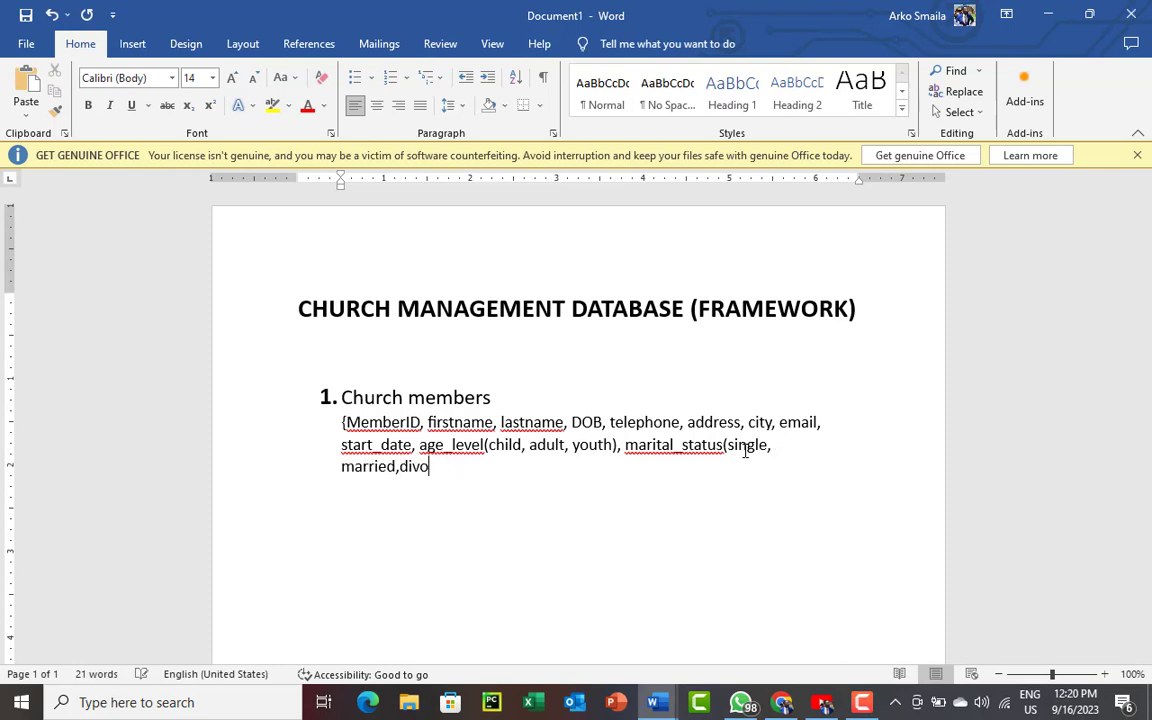
pyautogui.write('rced),')
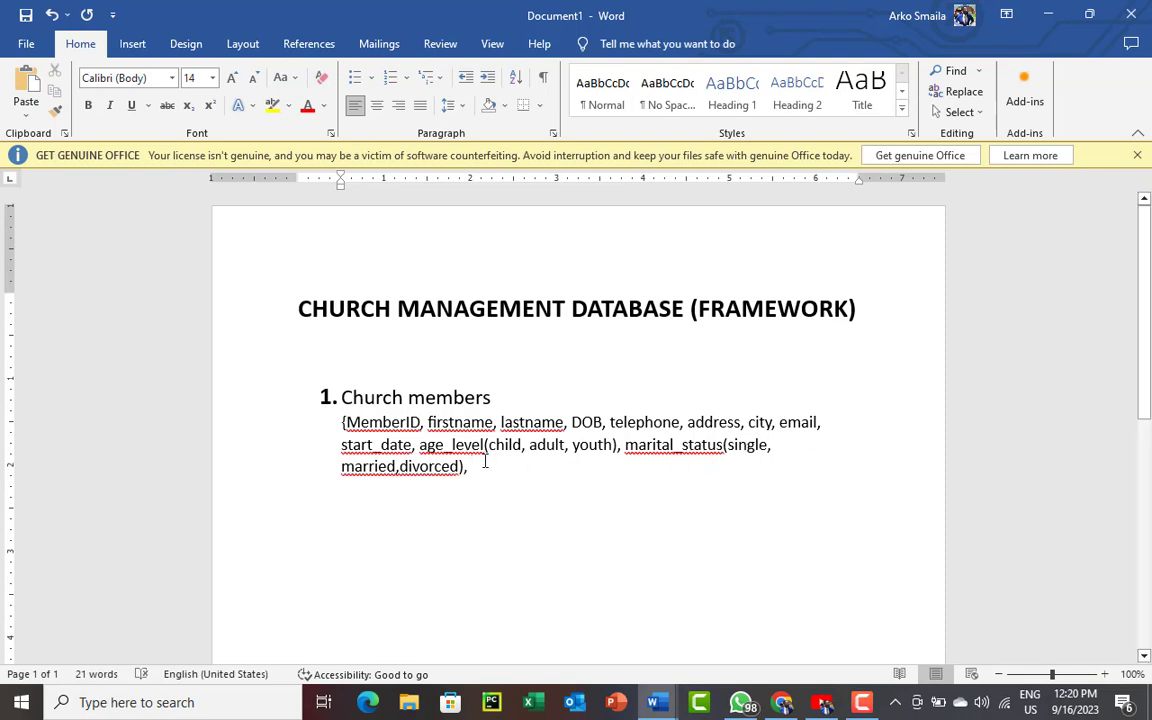
pyautogui.write('educa')
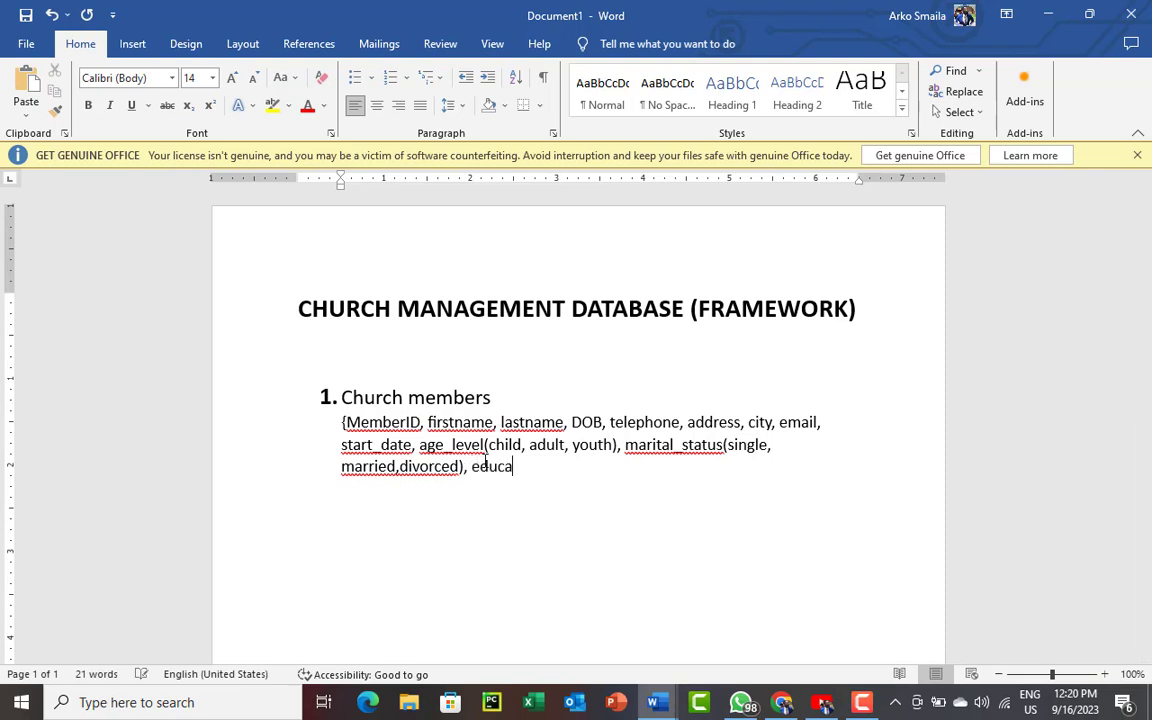
pyautogui.write('tion_level(ter')
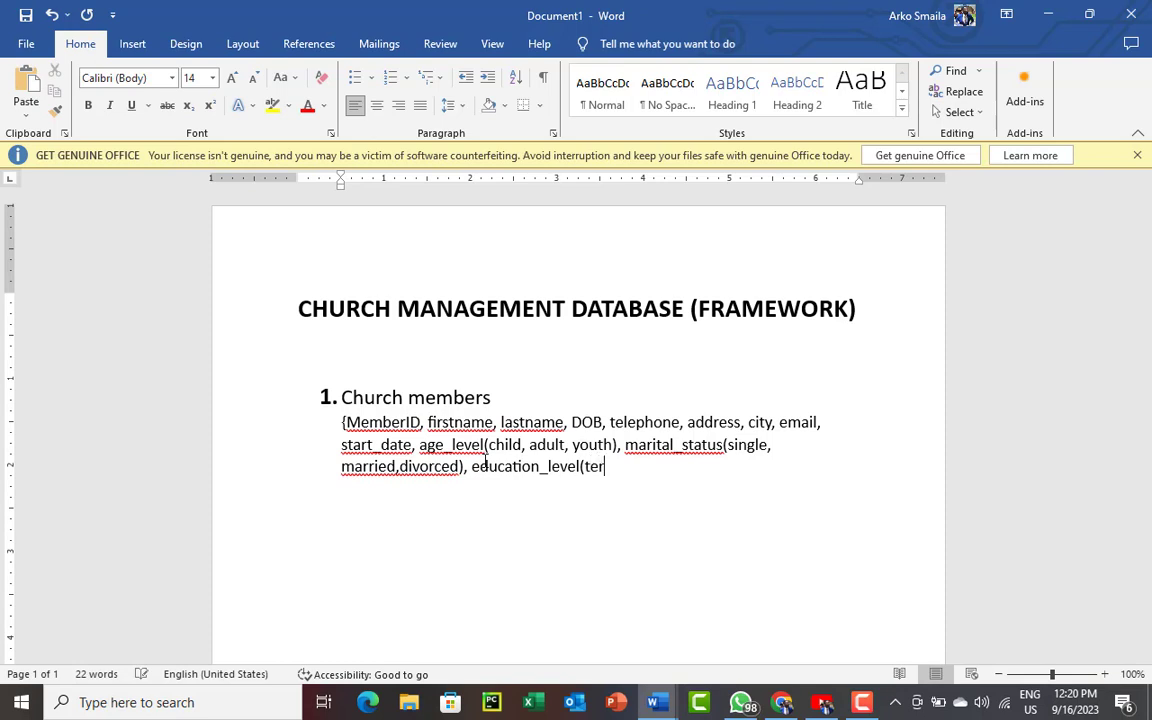
pyautogui.write('itiary, ')
pyautogui.write('second')
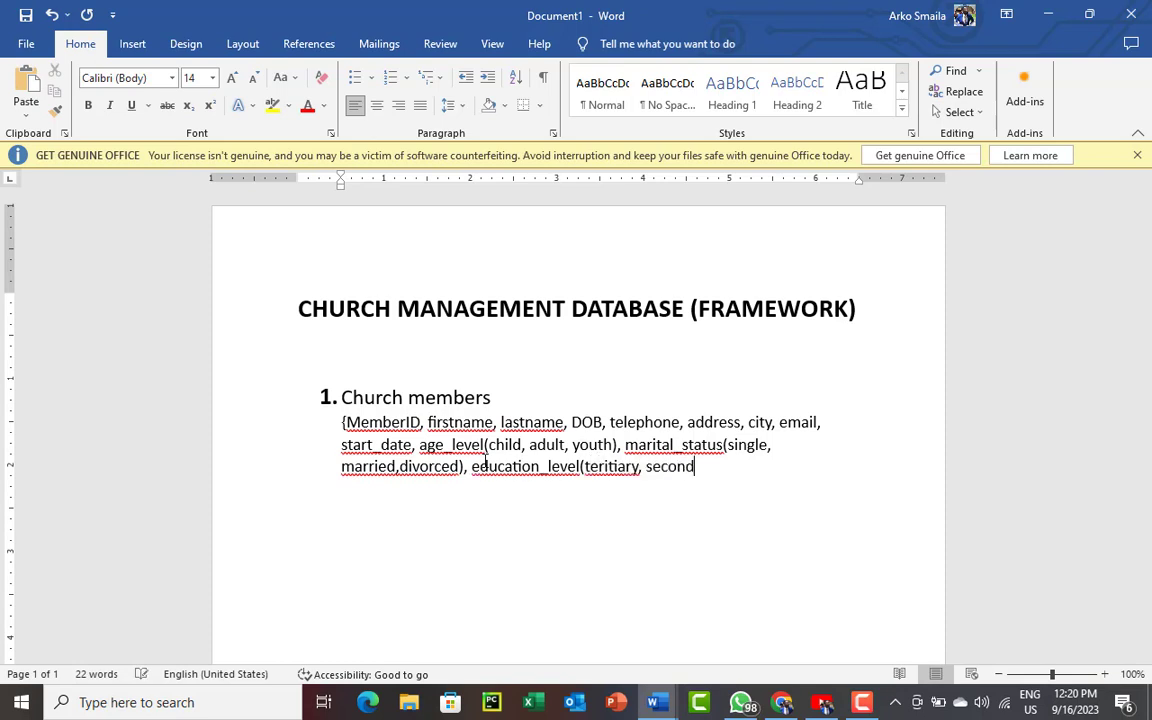
pyautogui.write('ary,unde')
pyautogui.press('BackSpace')
pyautogui.press('BackSpace')
pyautogui.press('BackSpace')
pyautogui.press('BackSpace')
pyautogui.write('none')
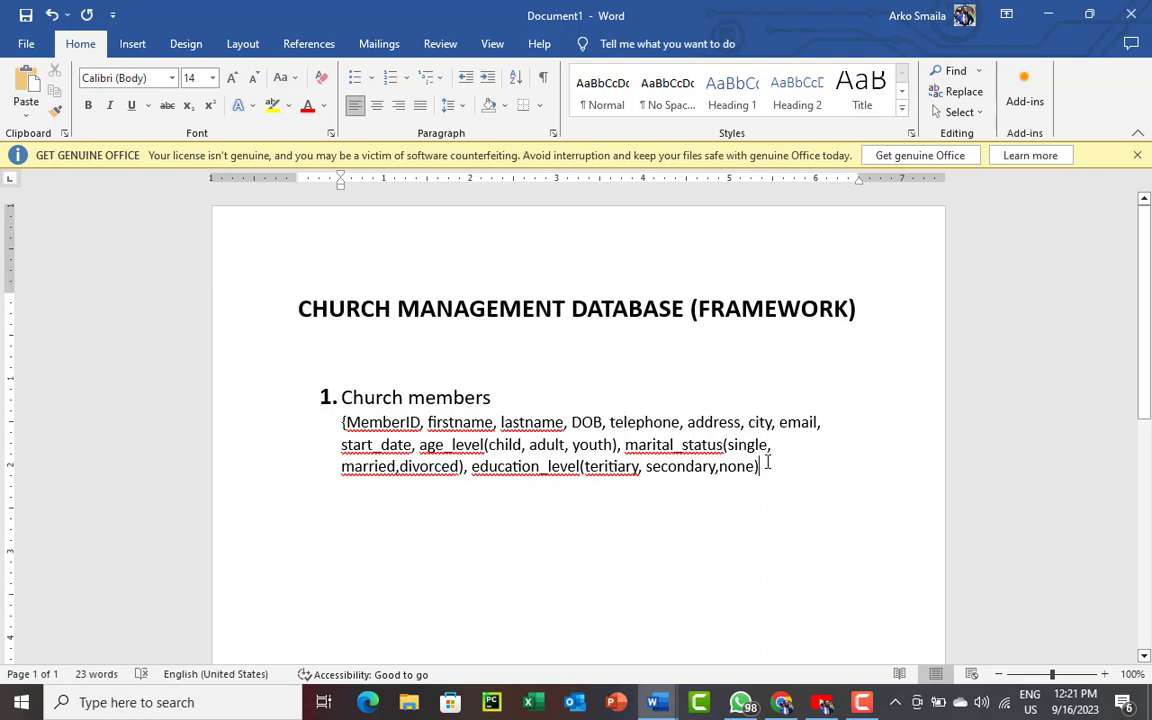
pyautogui.write(', ')
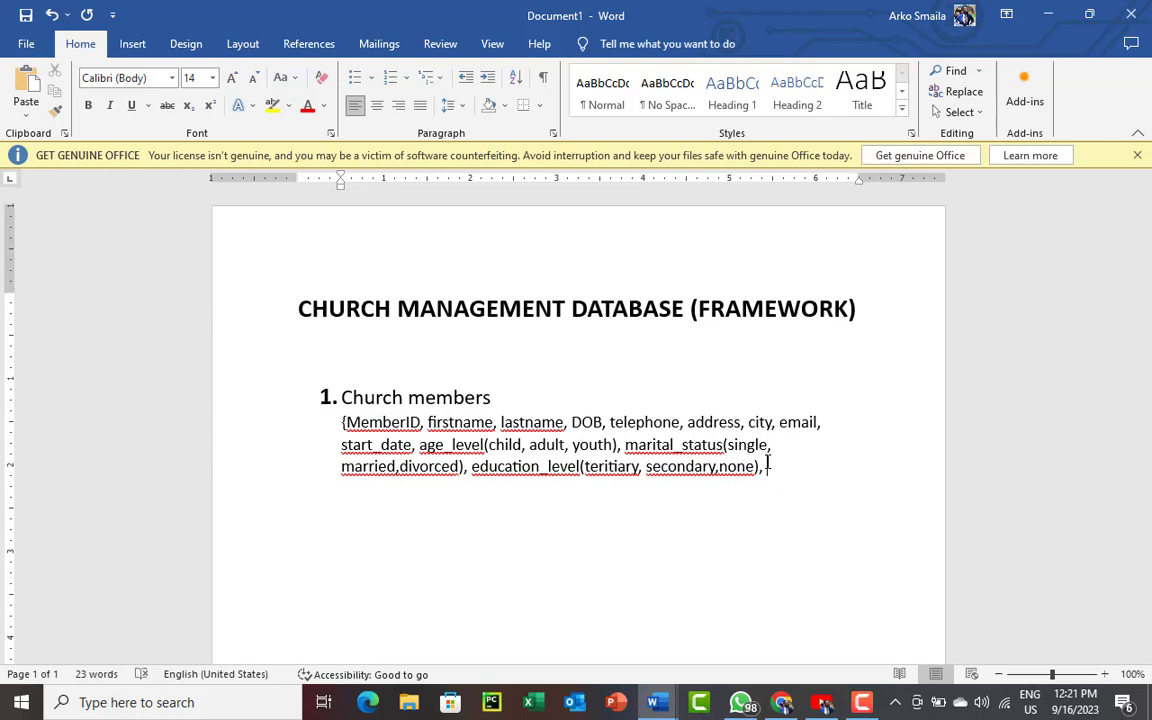
pyautogui.write('committeeID')
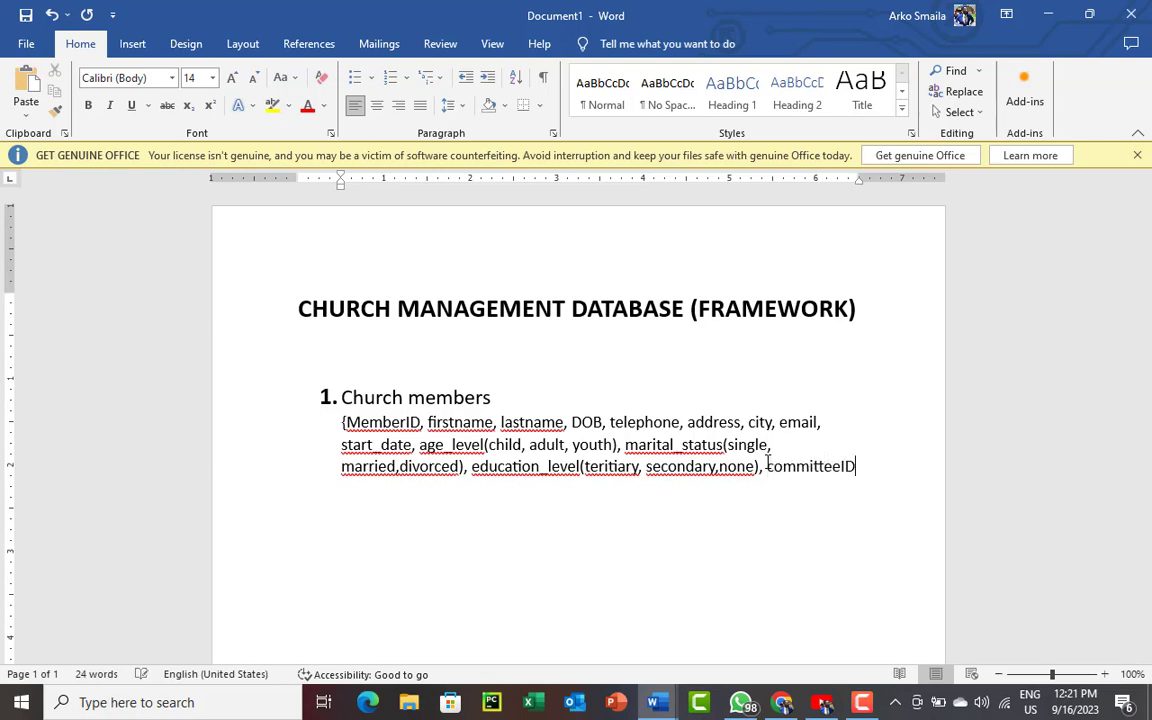
pyautogui.write(', ')
pyautogui.write('ministty')
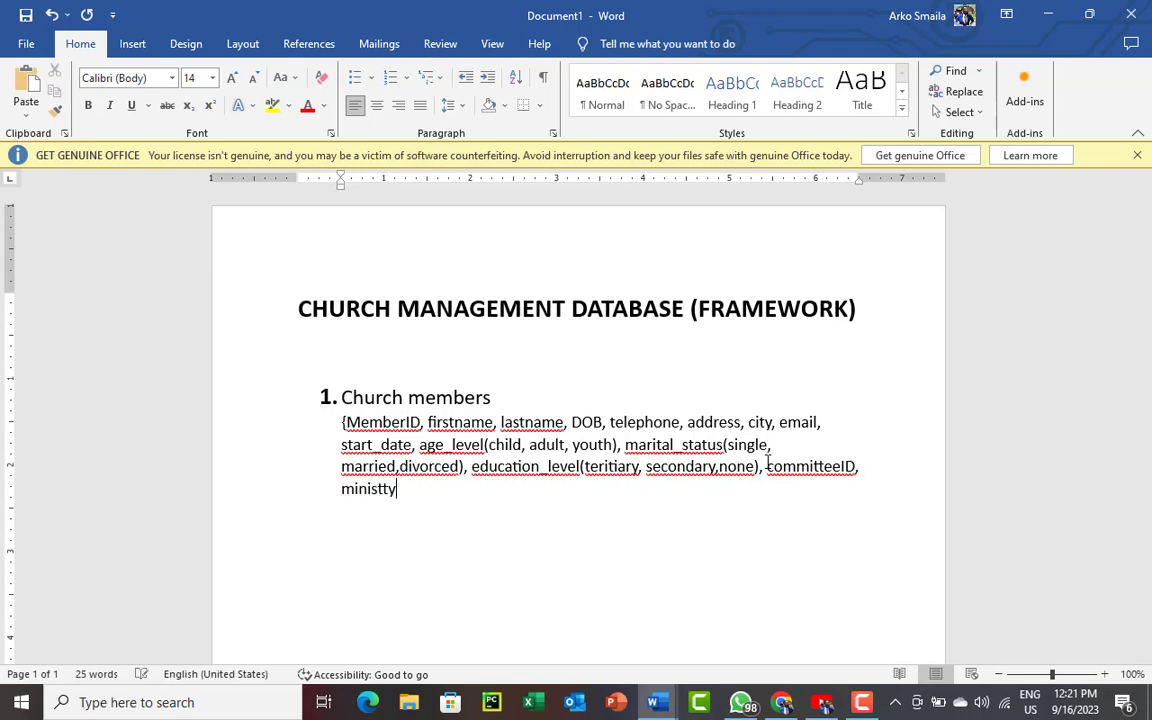
pyautogui.press('BackSpace')
pyautogui.press('BackSpace')
pyautogui.write('ryID')
# - Bold committeeID and ministryID, and close the attribute list with 'etc.}'
pyautogui.moveTo(767, 466); pyautogui.dragTo(417, 490)
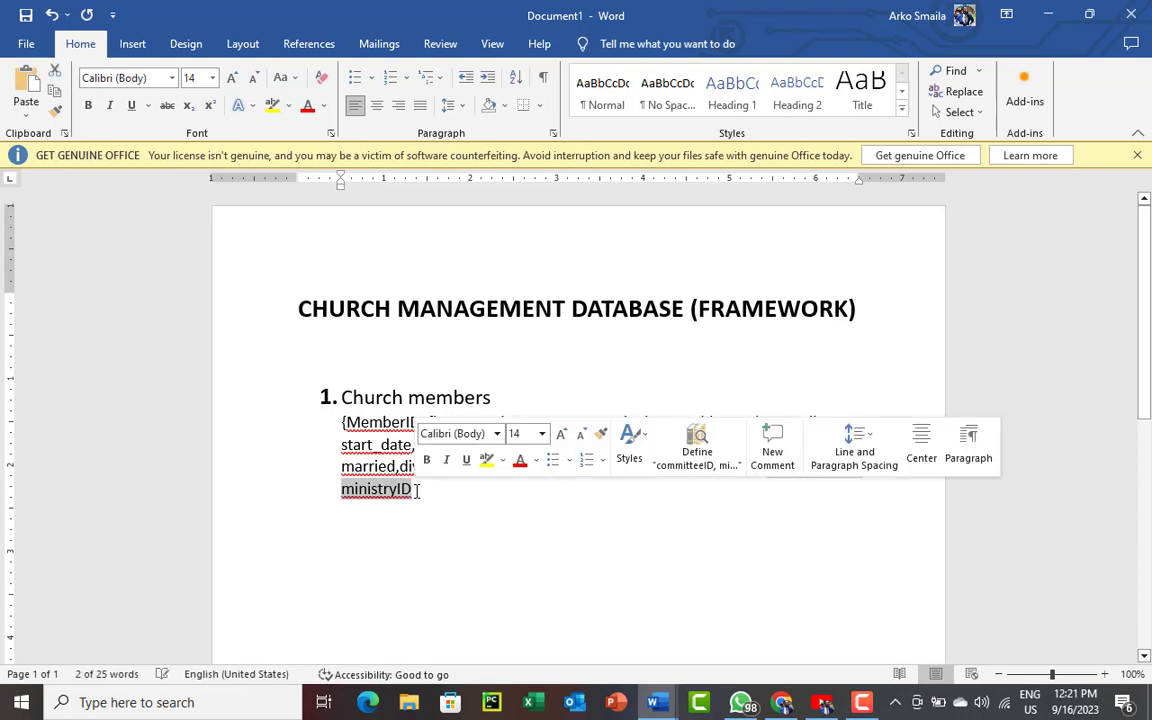
pyautogui.hotkey('ctrl', 'b')
pyautogui.click(544, 487)
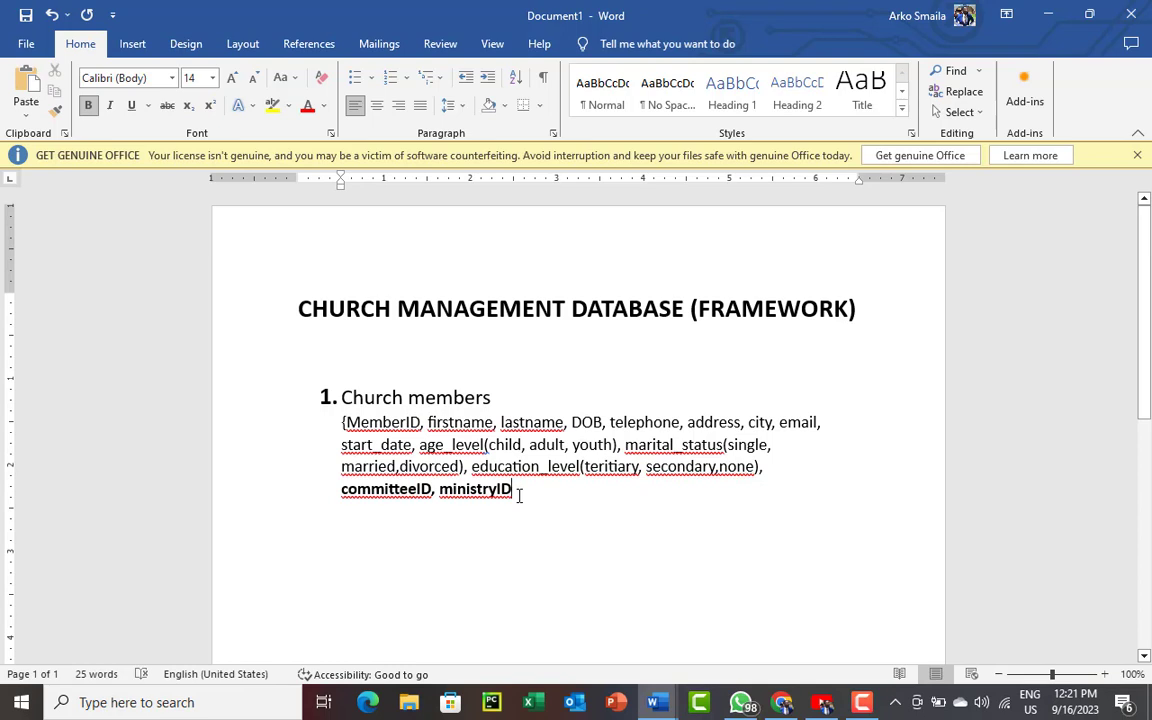
pyautogui.write('e')
pyautogui.press('BackSpace')
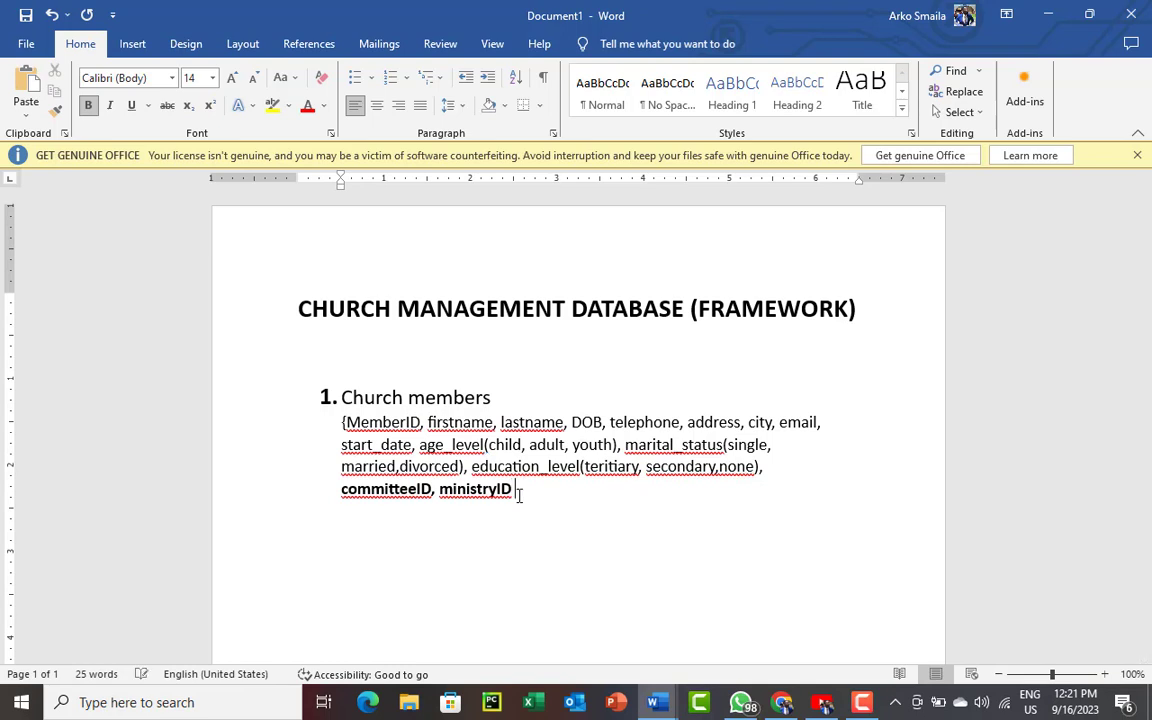
pyautogui.write('etc.}')
pyautogui.press('Return')
pyautogui.press('Return')
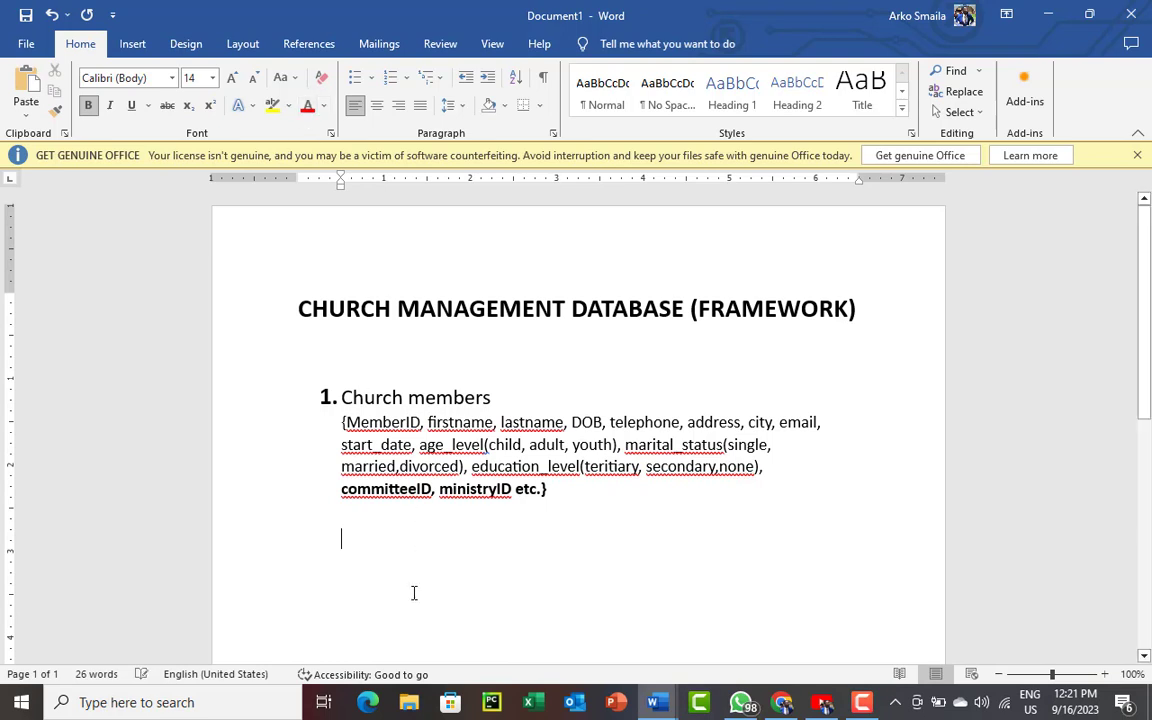
# - Begin the red note with 'CommitteID and ministryID'
pyautogui.write('Com')
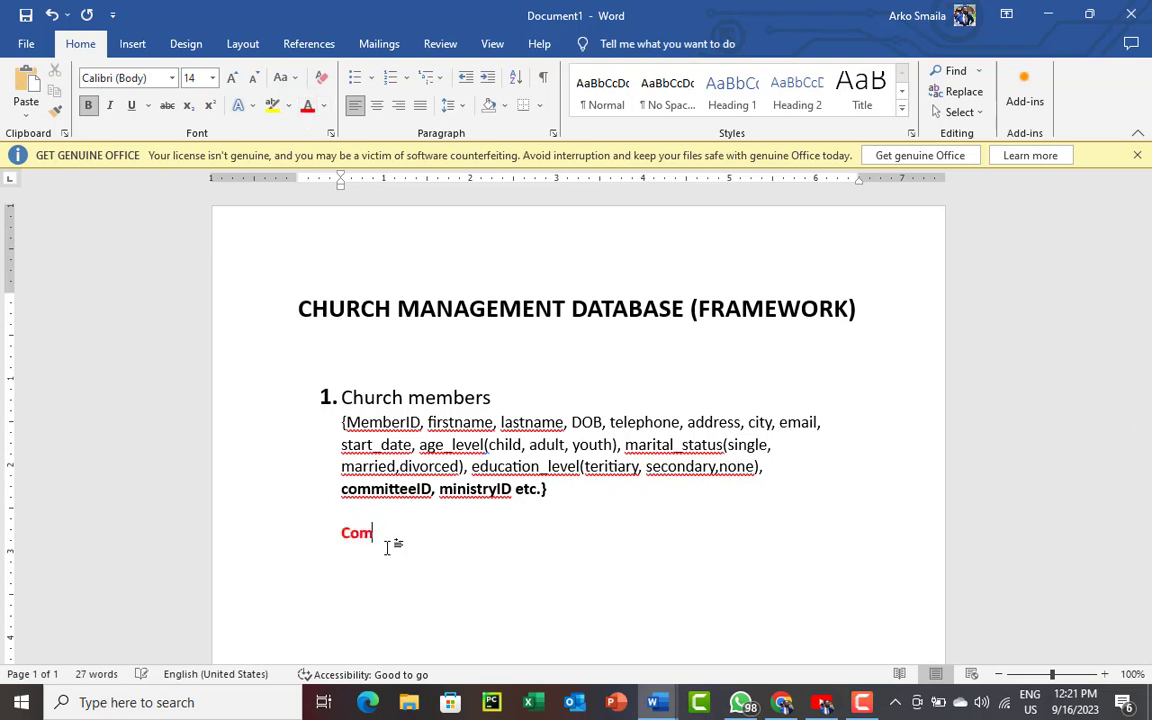
pyautogui.write('mitteID, and minist')
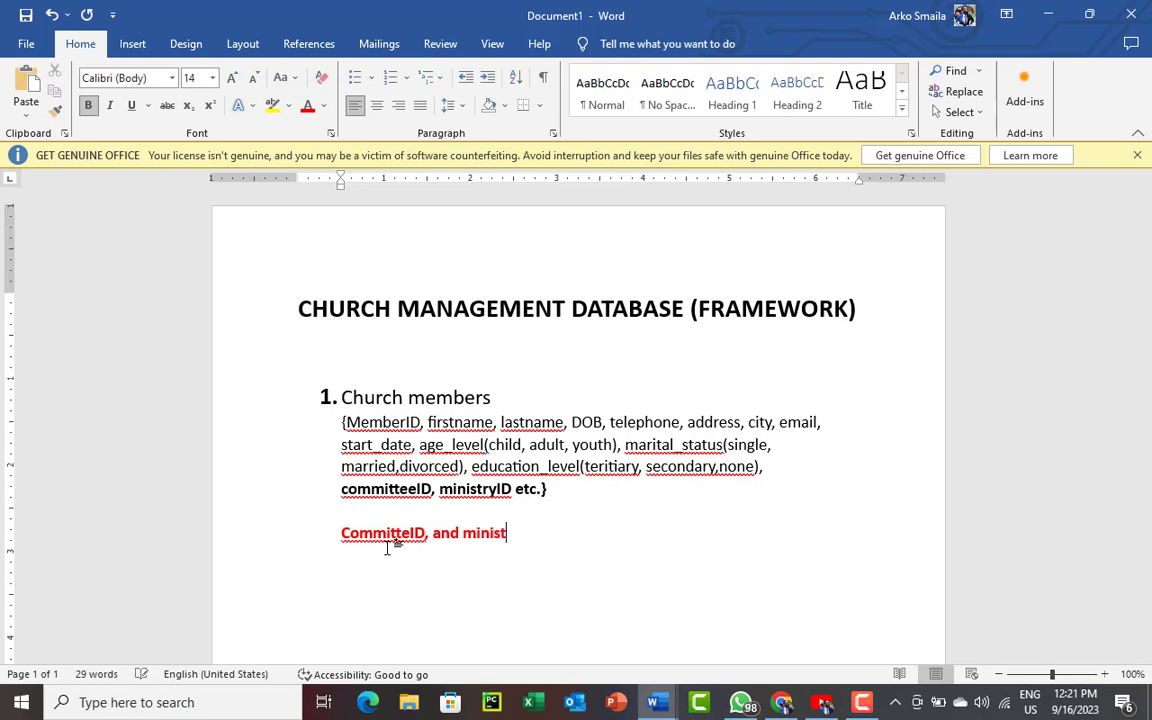
pyautogui.write('ryID')
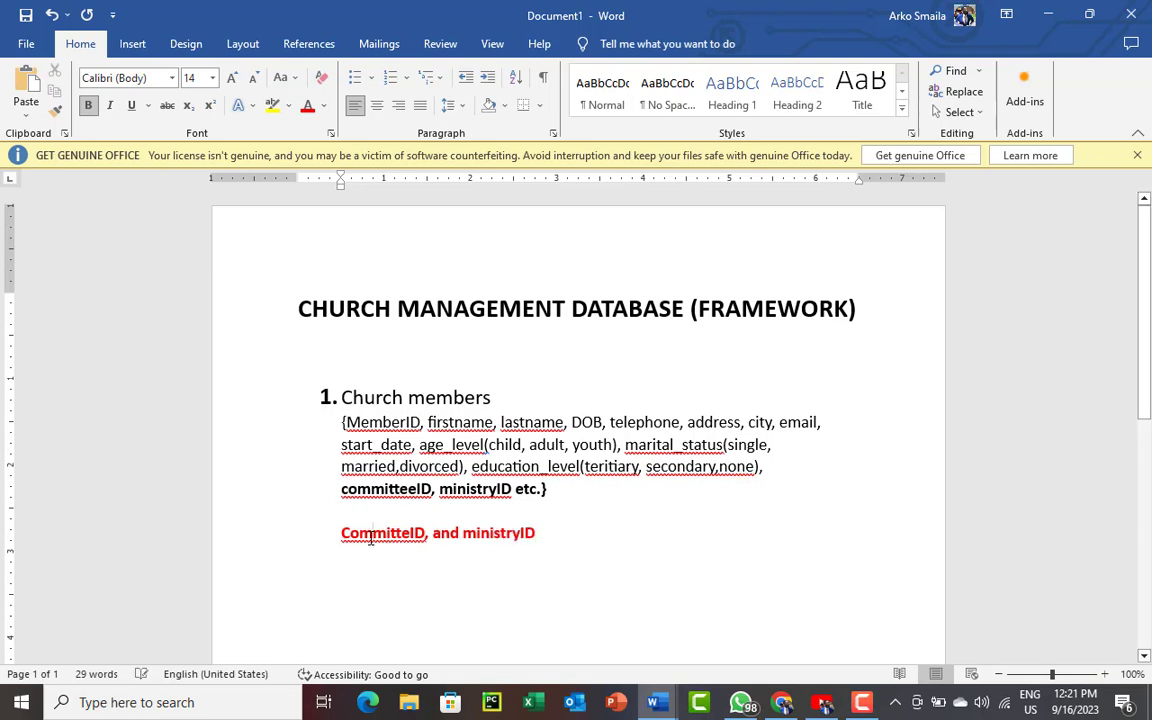
# - Make CommitteID lowercase and finish the note with 'are foreign keys'
pyautogui.doubleClick(376, 533)
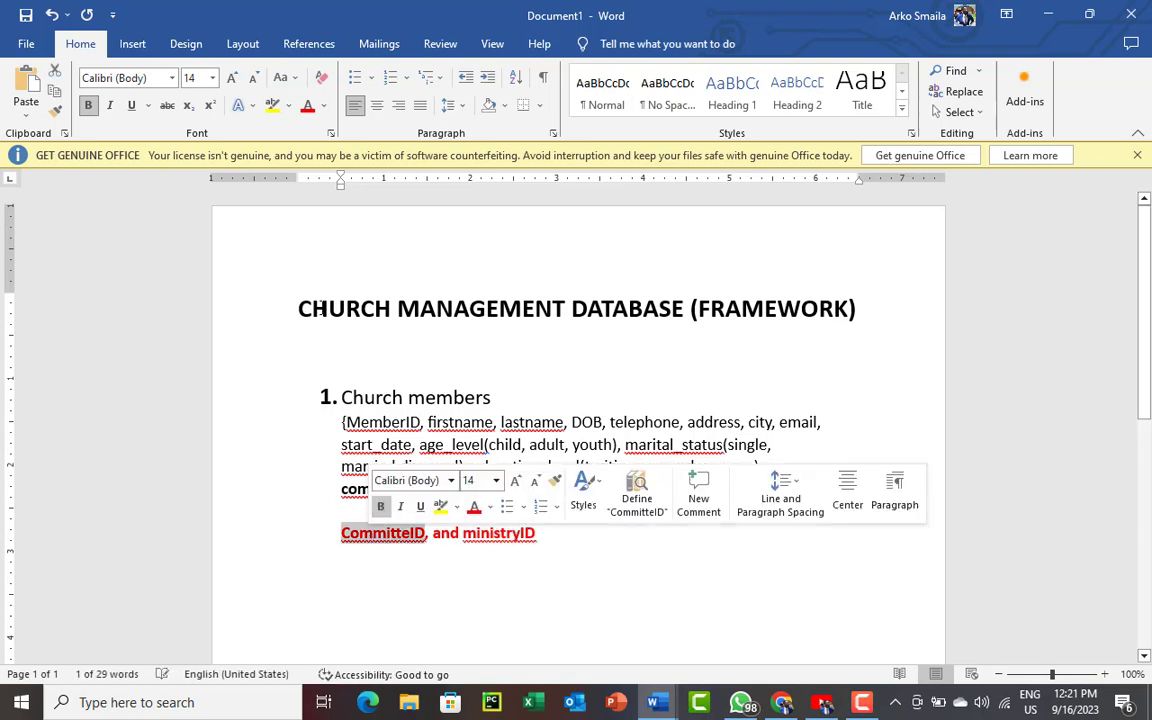
pyautogui.click(284, 77)
pyautogui.click(306, 122)
pyautogui.click(548, 531)
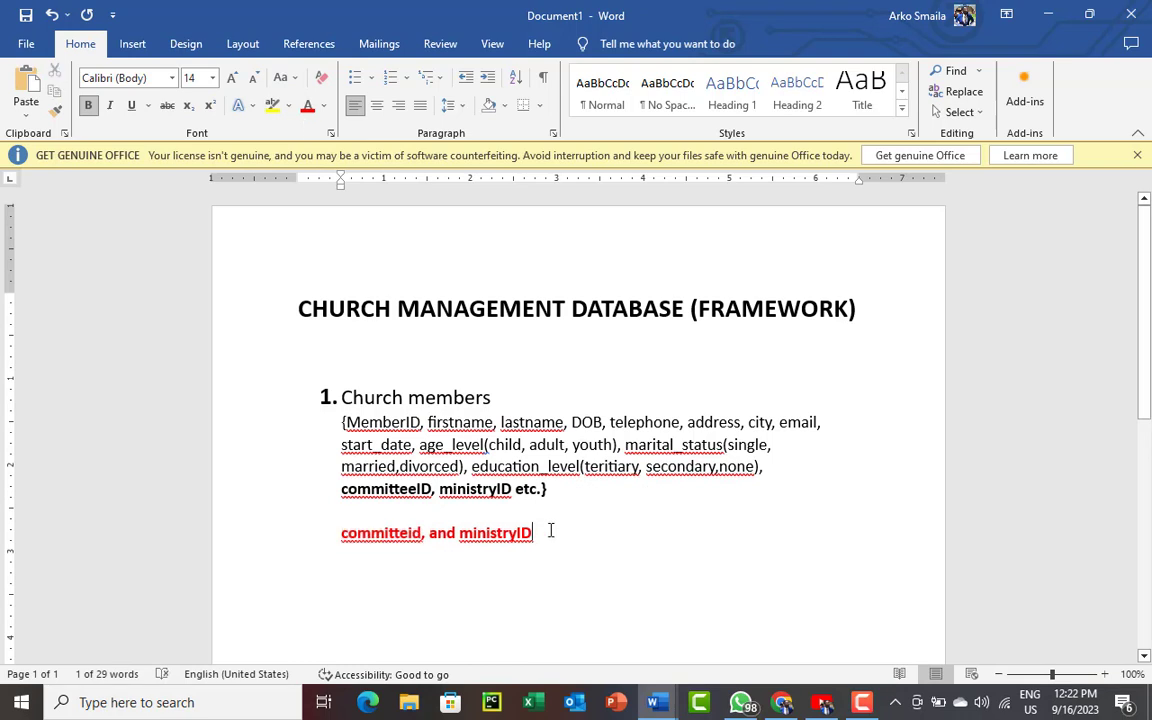
pyautogui.write('are foregi')
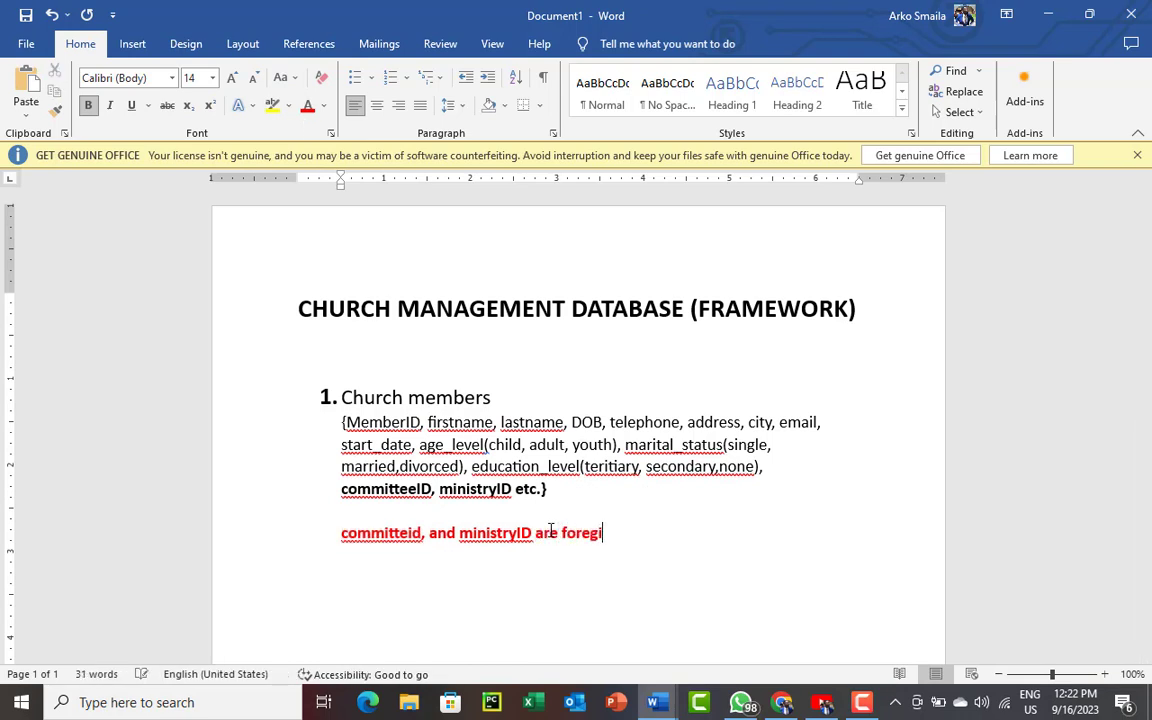
pyautogui.press('BackSpace')
pyautogui.write('ign keys')
pyautogui.press('Return')
# - Append ', ZoneID' after ministryID in the bold attribute list
pyautogui.click(512, 488)
pyautogui.write(', Zon')
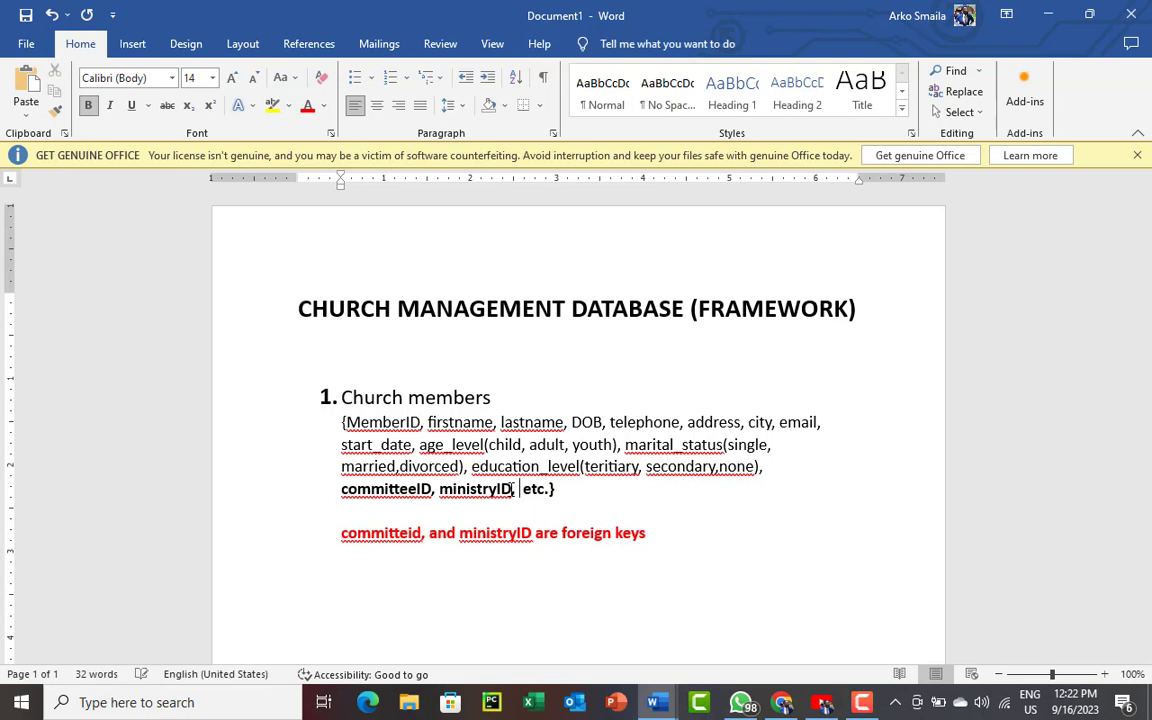
pyautogui.write('es')
pyautogui.doubleClick(535, 490)
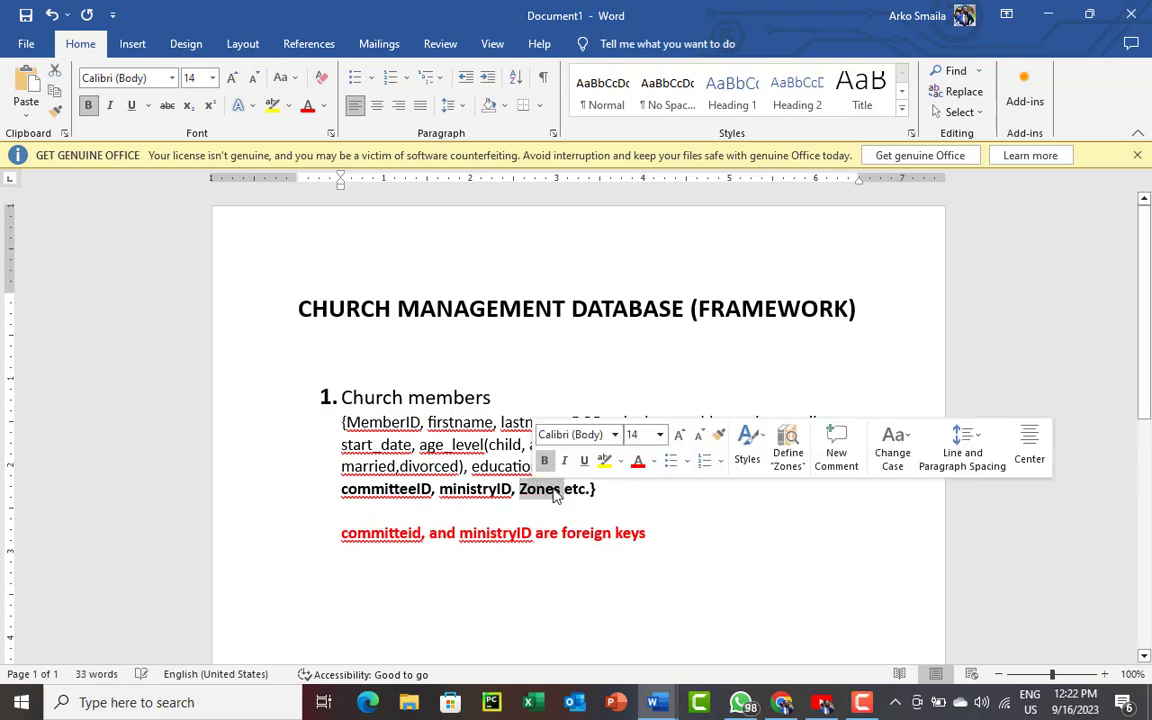
pyautogui.click(553, 488)
pyautogui.press('BackSpace')
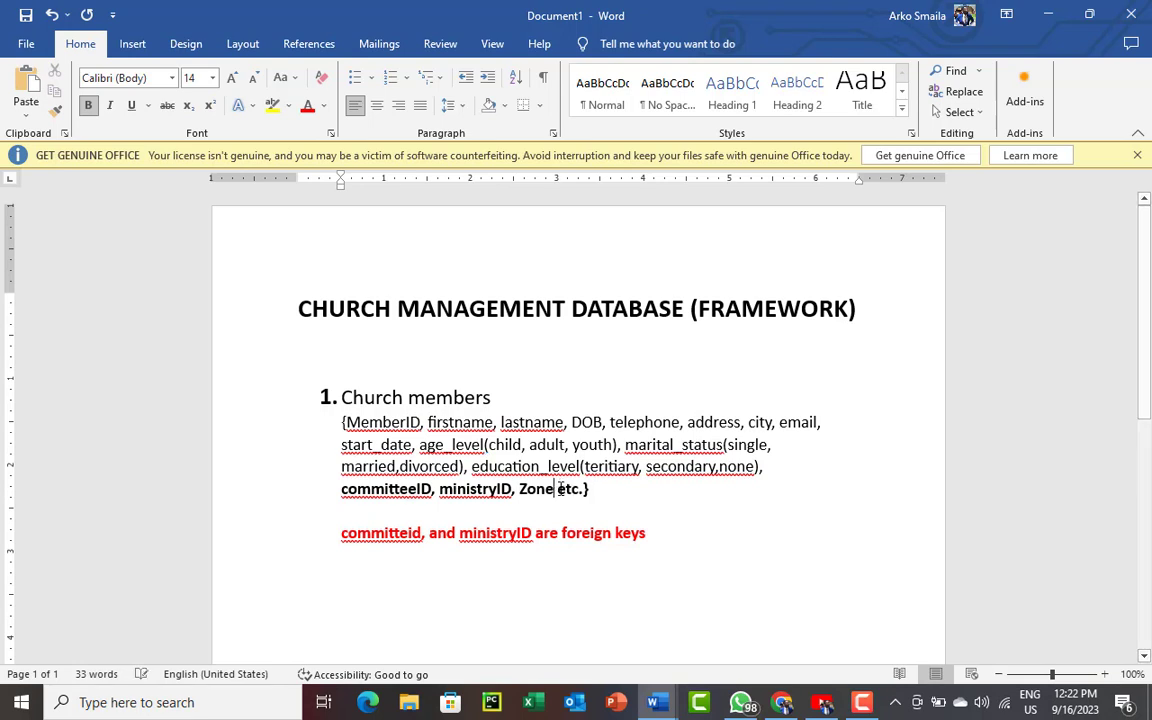
pyautogui.write('ID')
pyautogui.doubleClick(533, 488)
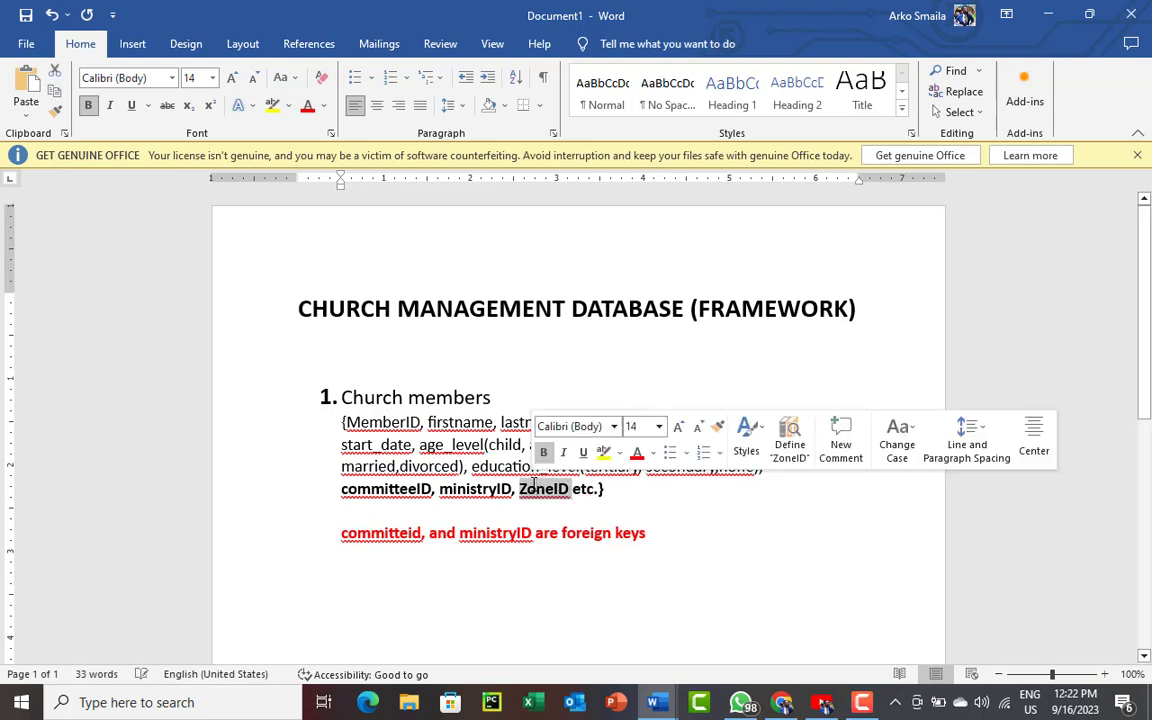
# - Add ZoneID to the foreign-key note and restore 'committeid' to 'committeID'
pyautogui.click(614, 530)
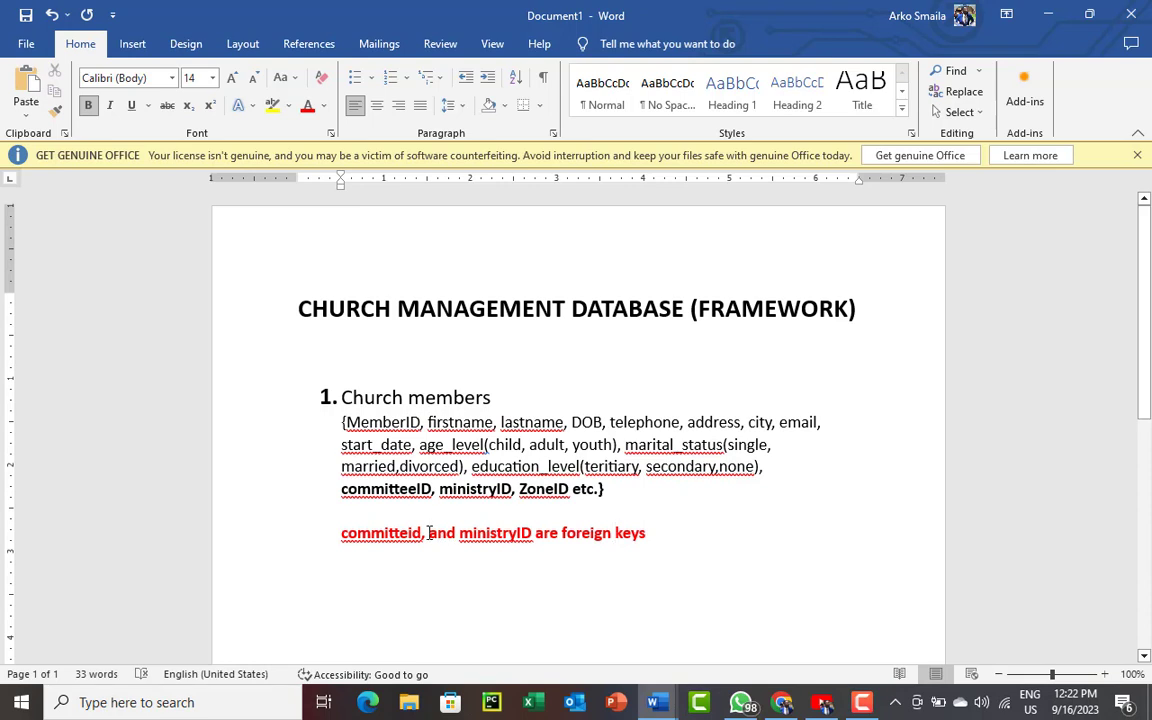
pyautogui.write('ZoneI')
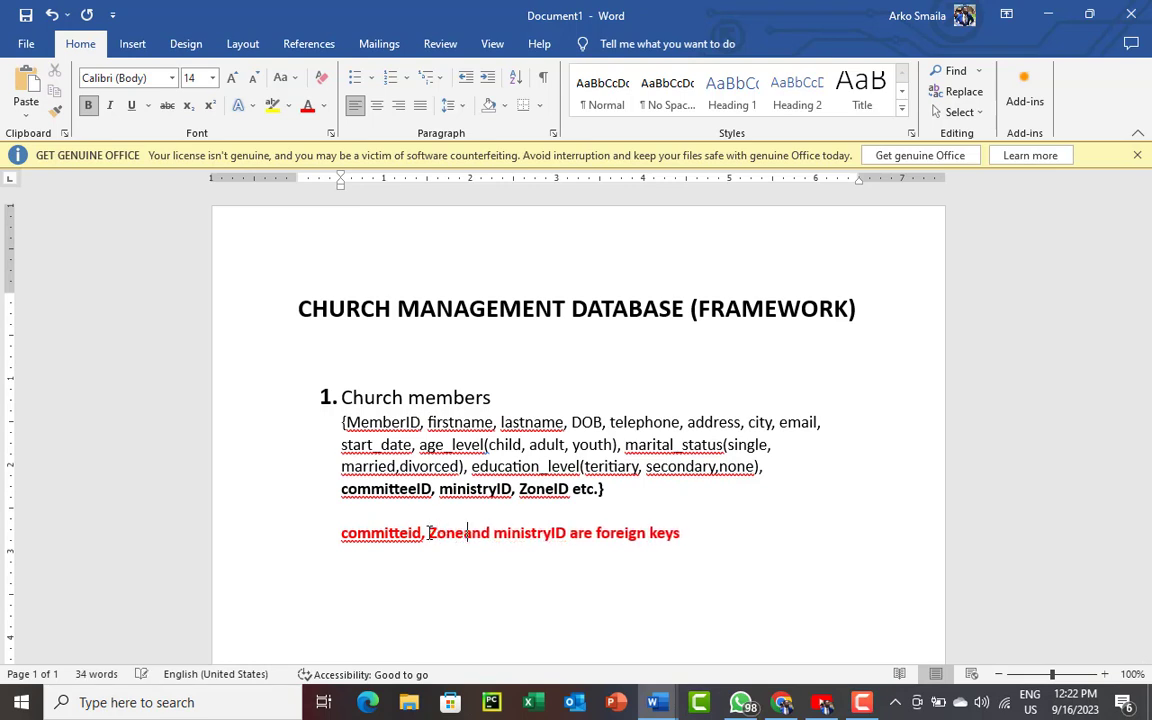
pyautogui.write('D')
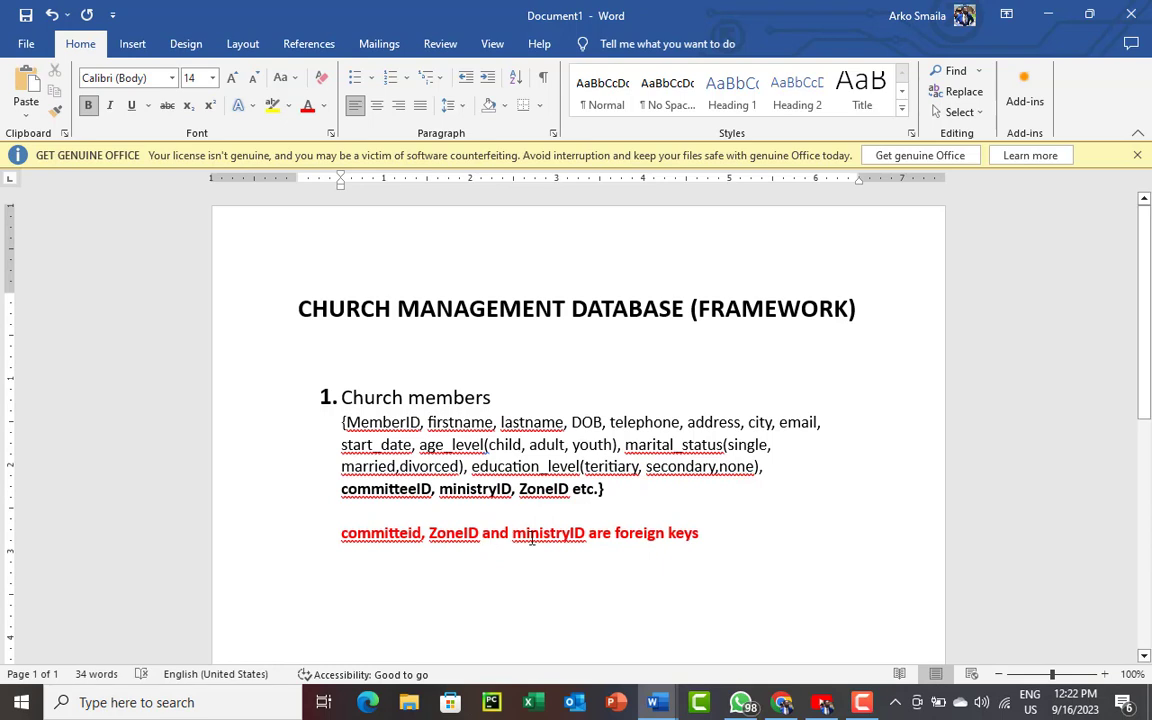
pyautogui.click(418, 533)
pyautogui.press('BackSpace')
pyautogui.press('BackSpace')
pyautogui.write('ID')
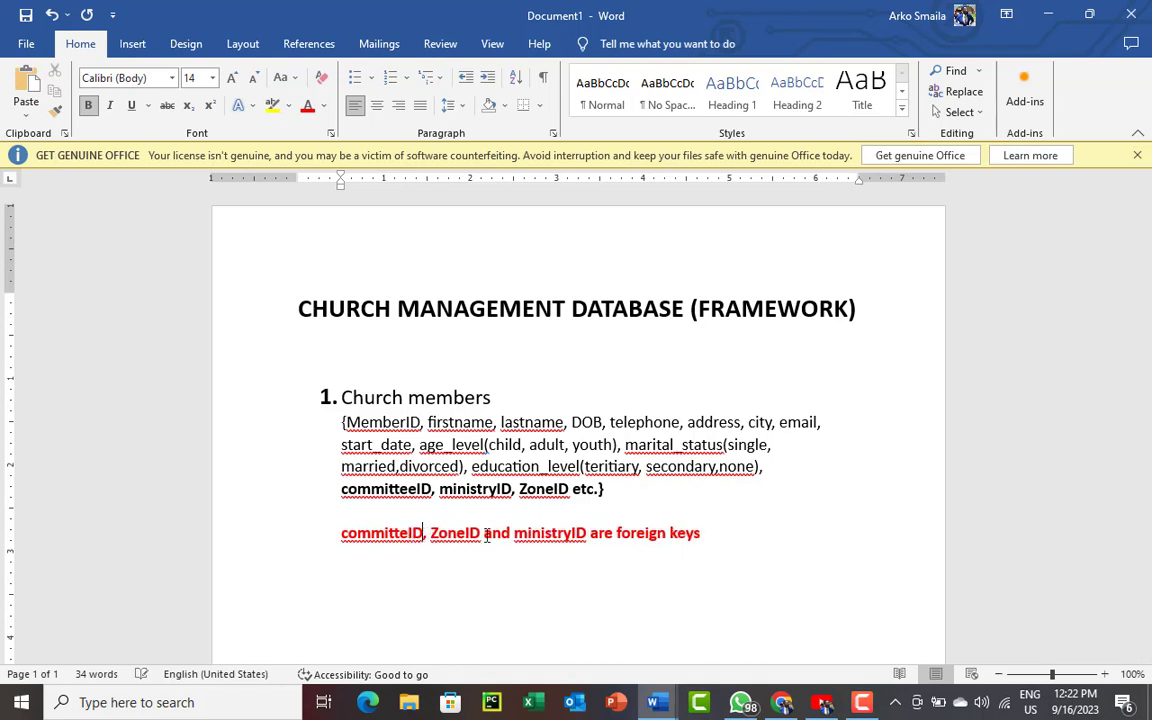
# - End the note with a period and start item '2.' on a new line
pyautogui.click(728, 533)
pyautogui.write('.')
pyautogui.press('Return')
pyautogui.write('2.')
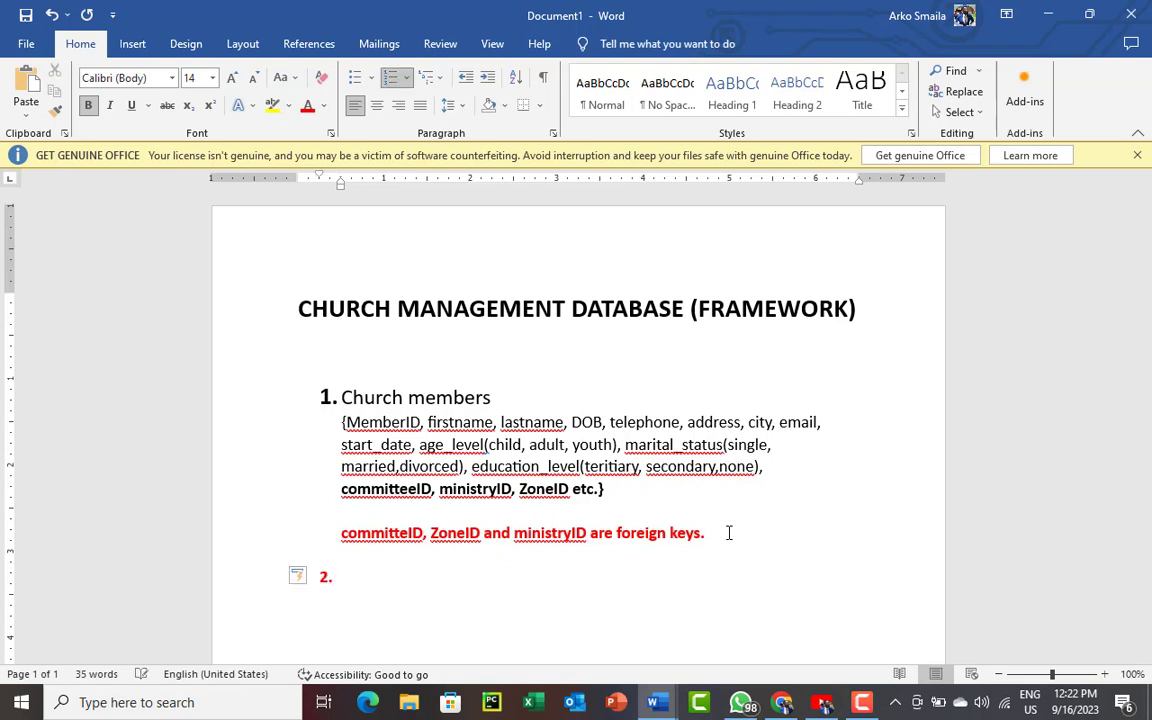
# - Type the heading '2. Committee table' in black at a larger font size
pyautogui.press('BackSpace')
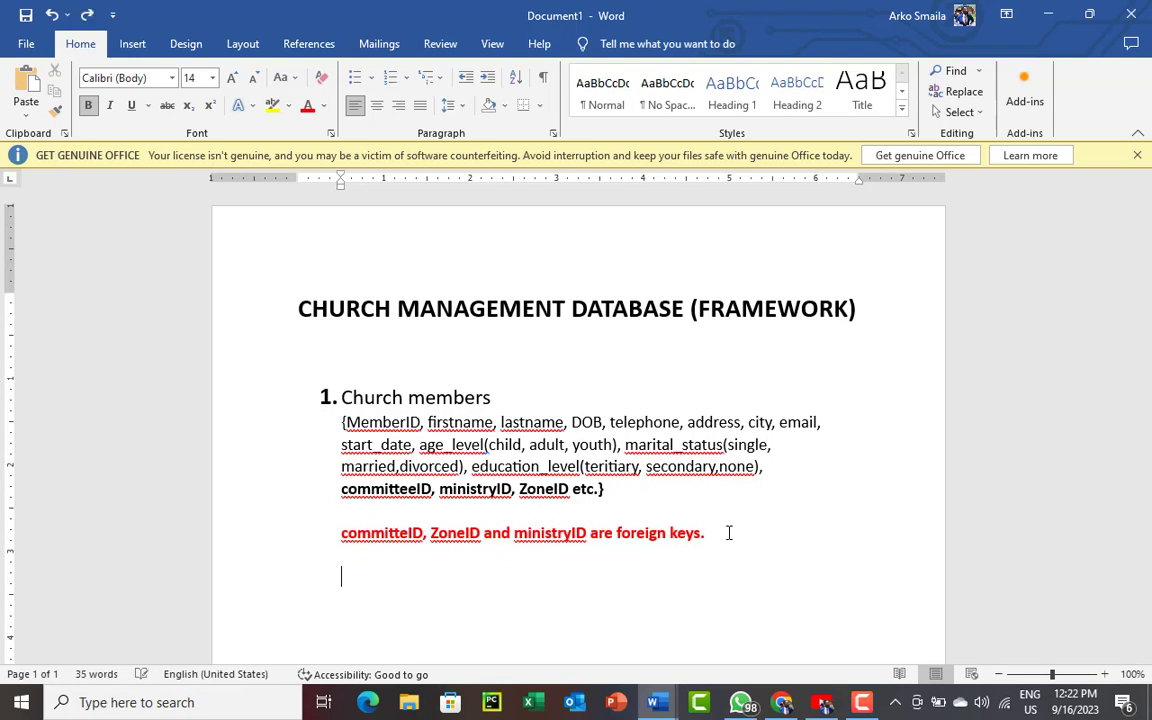
pyautogui.click(323, 106)
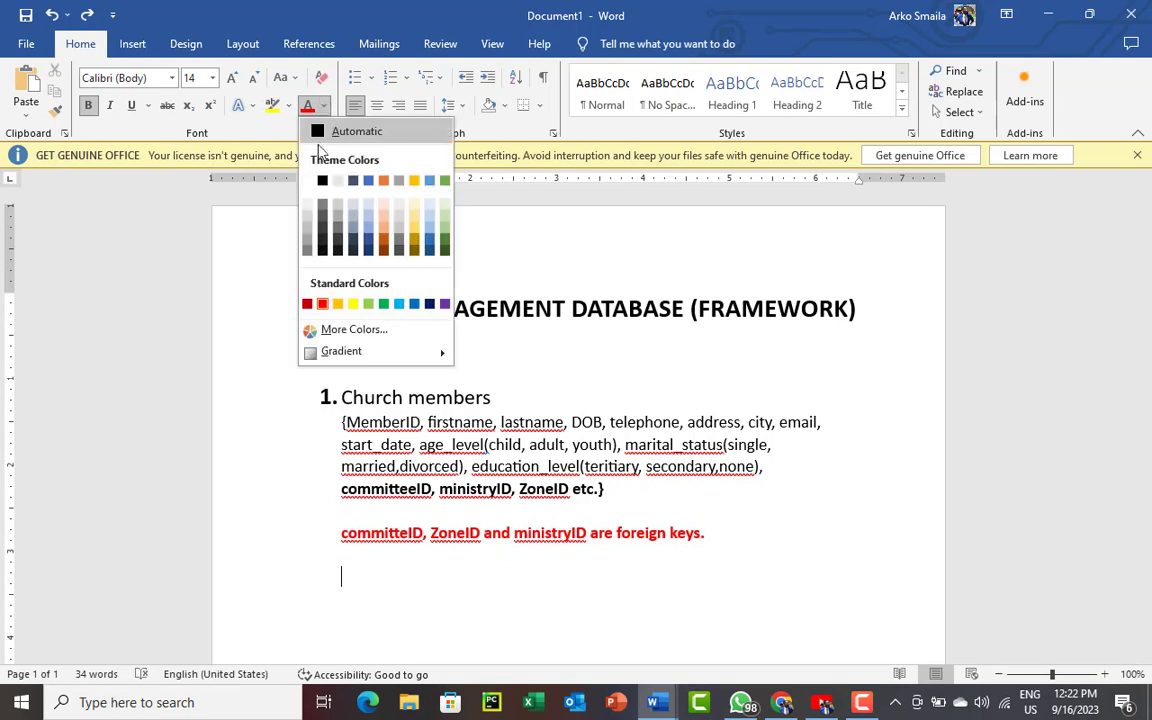
pyautogui.click(323, 182)
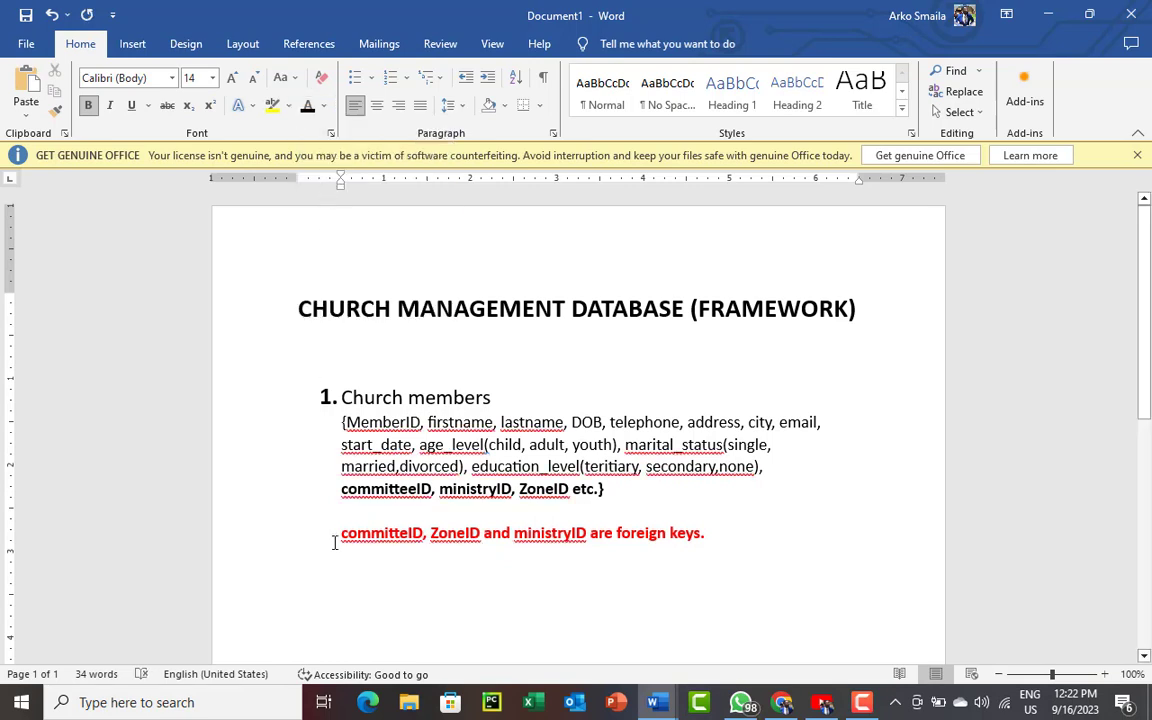
pyautogui.write('2.')
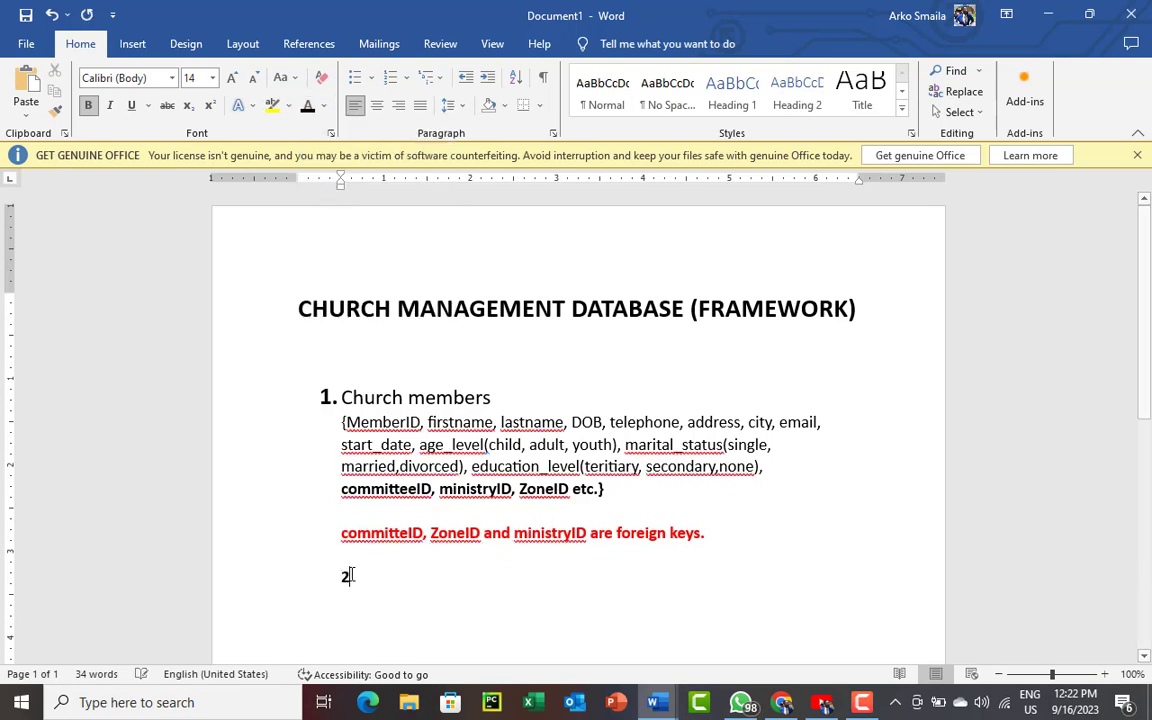
pyautogui.click(232, 77)
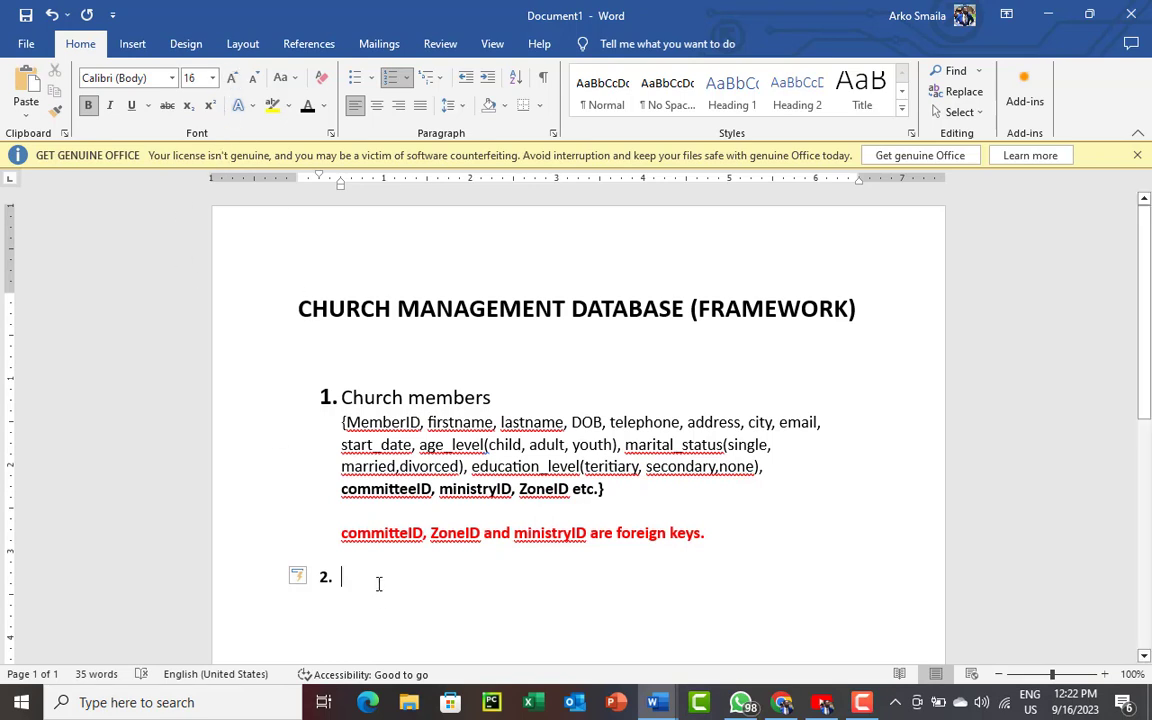
pyautogui.write('C')
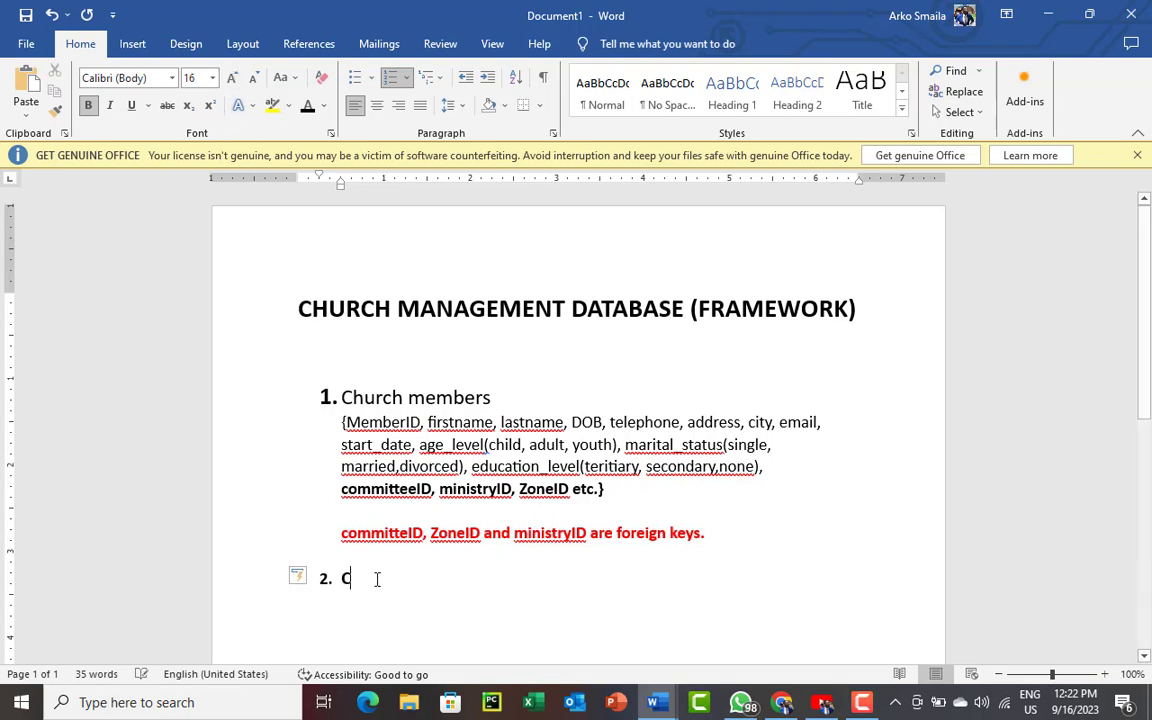
pyautogui.write('ommittee t')
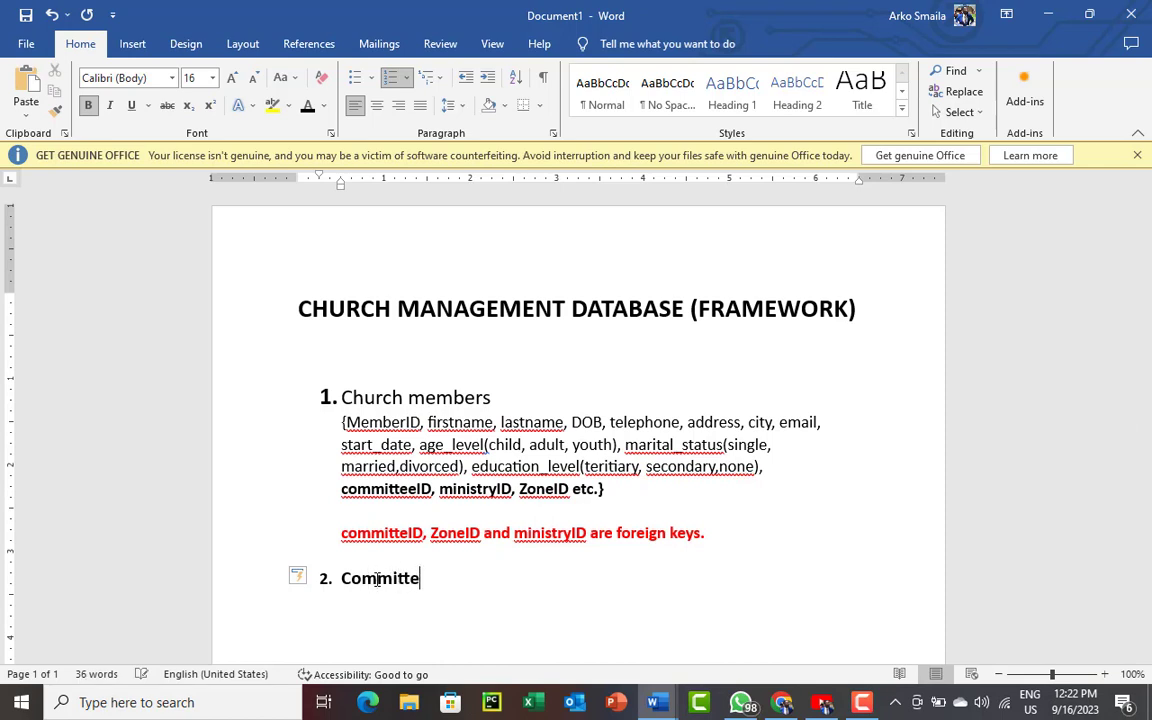
pyautogui.press('BackSpace')
pyautogui.press('BackSpace')
pyautogui.write('table')
# - Add an unnumbered line below and remove bold from the 'Committee table' heading
pyautogui.press('Return')
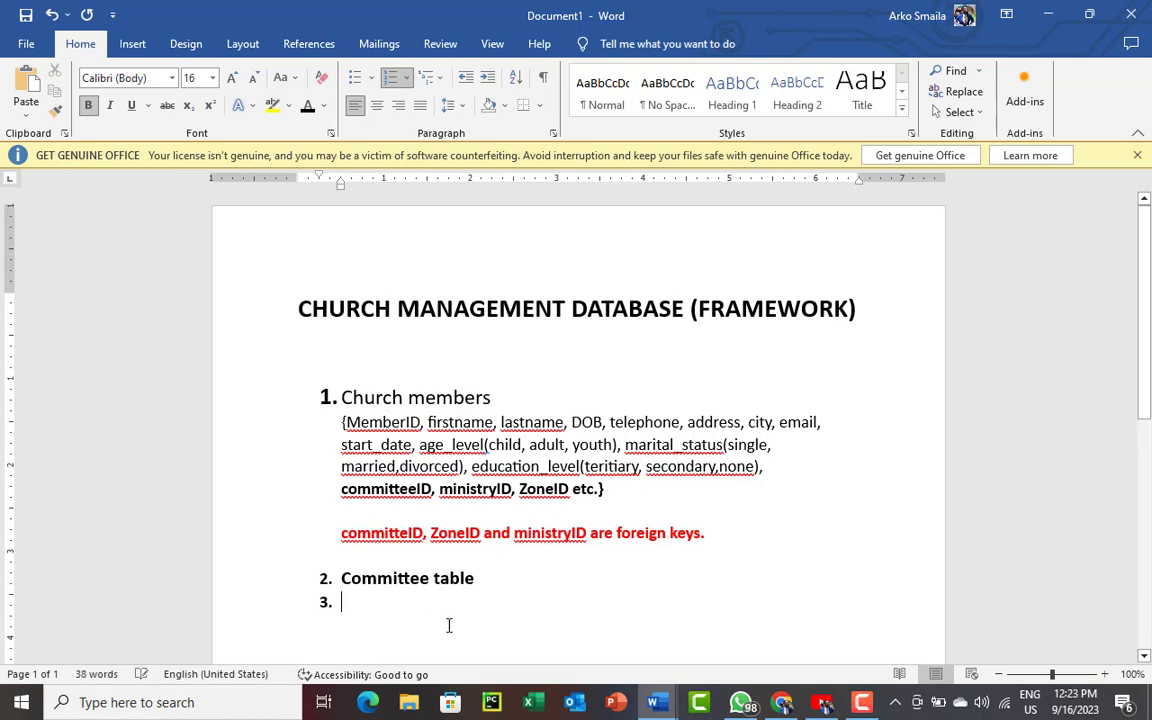
pyautogui.press('BackSpace')
pyautogui.moveTo(501, 589); pyautogui.dragTo(350, 589)
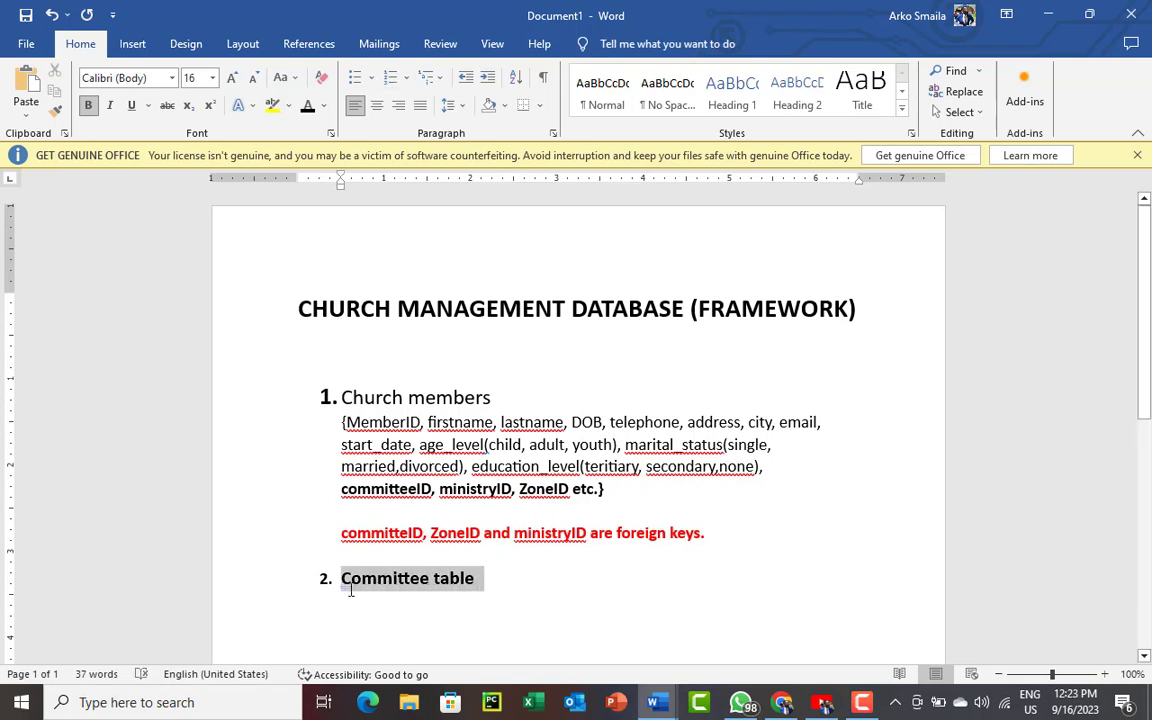
pyautogui.click(88, 105)
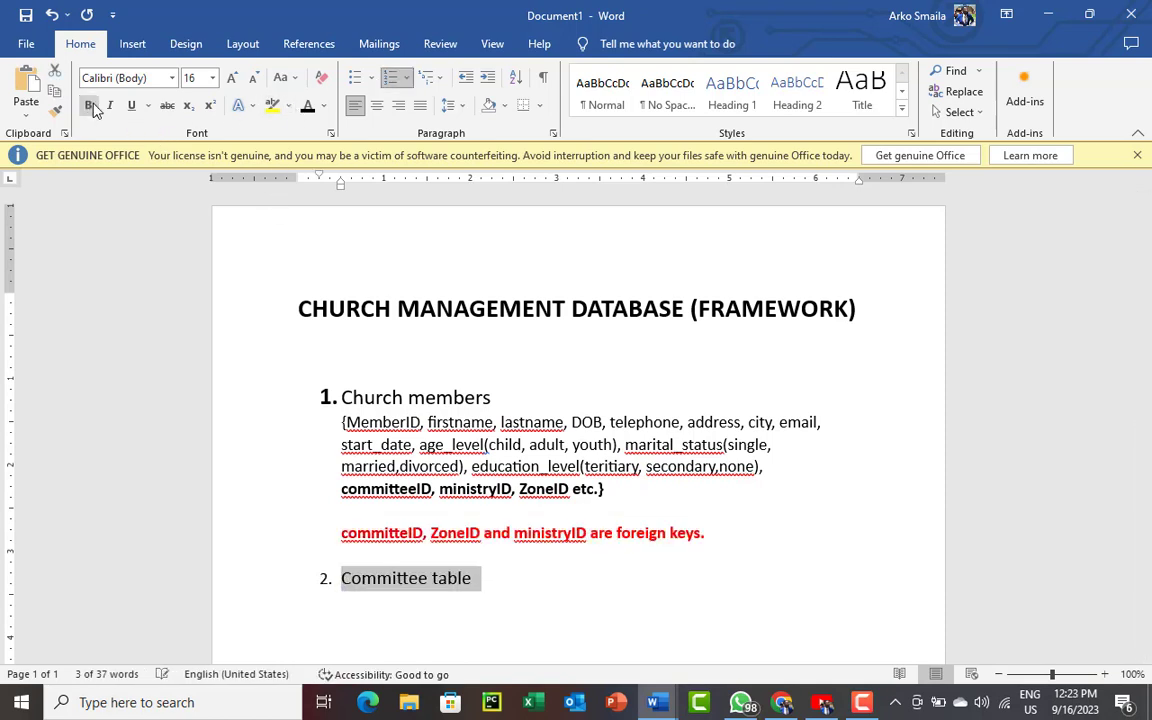
pyautogui.click(364, 599)
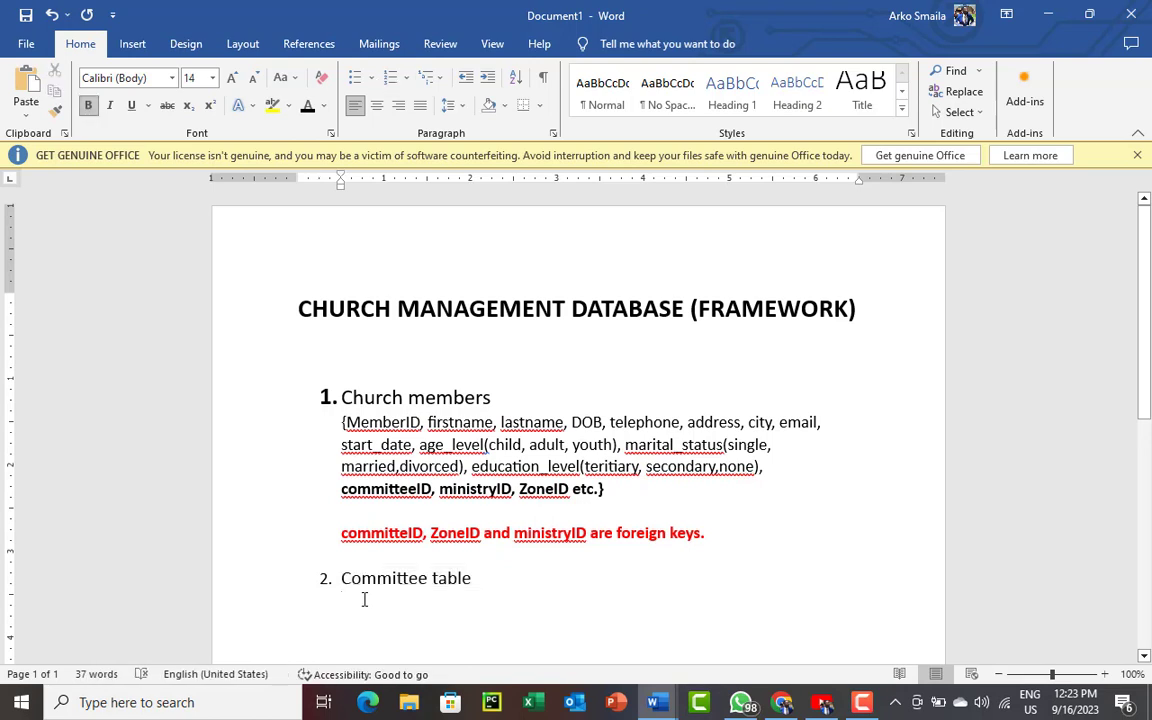
# - Under Committee table, type non-bold '{ID, committee_name, committee_head (comes from church members table)' with a closing brace below
pyautogui.write('{')
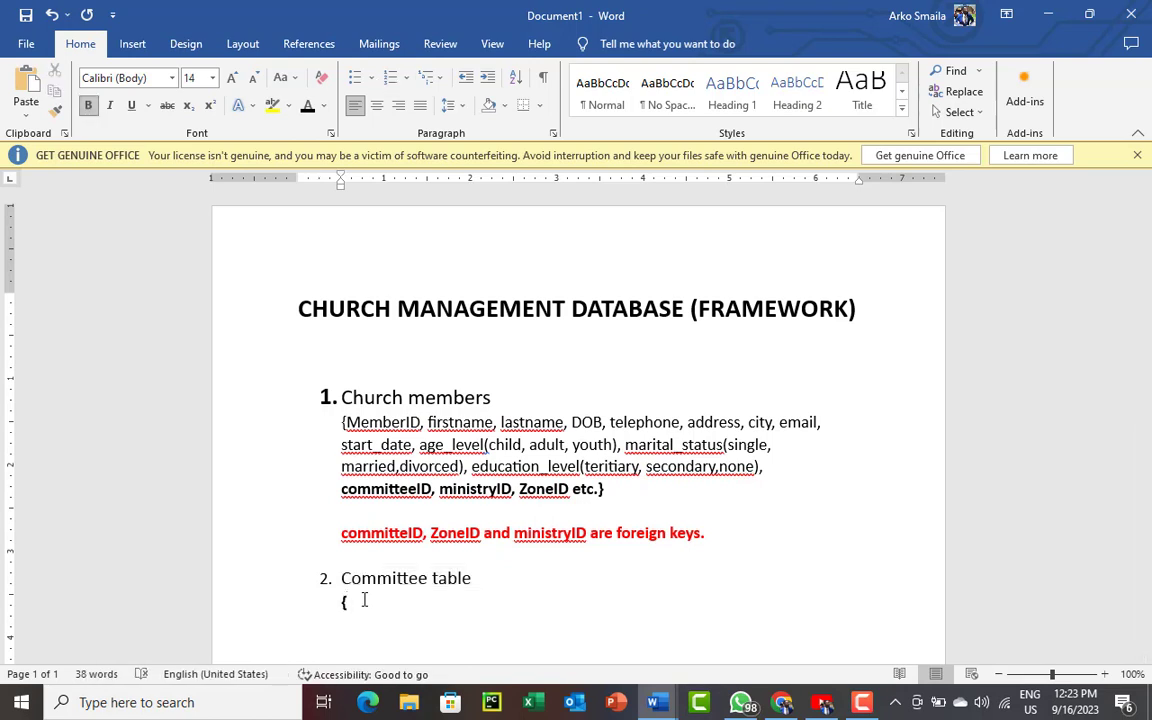
pyautogui.hotkey('ctrl', 'b')
pyautogui.hotkey('ctrl', 'b')
pyautogui.write('{')
pyautogui.press('BackSpace')
pyautogui.hotkey('ctrl', 'b')
pyautogui.write('{')
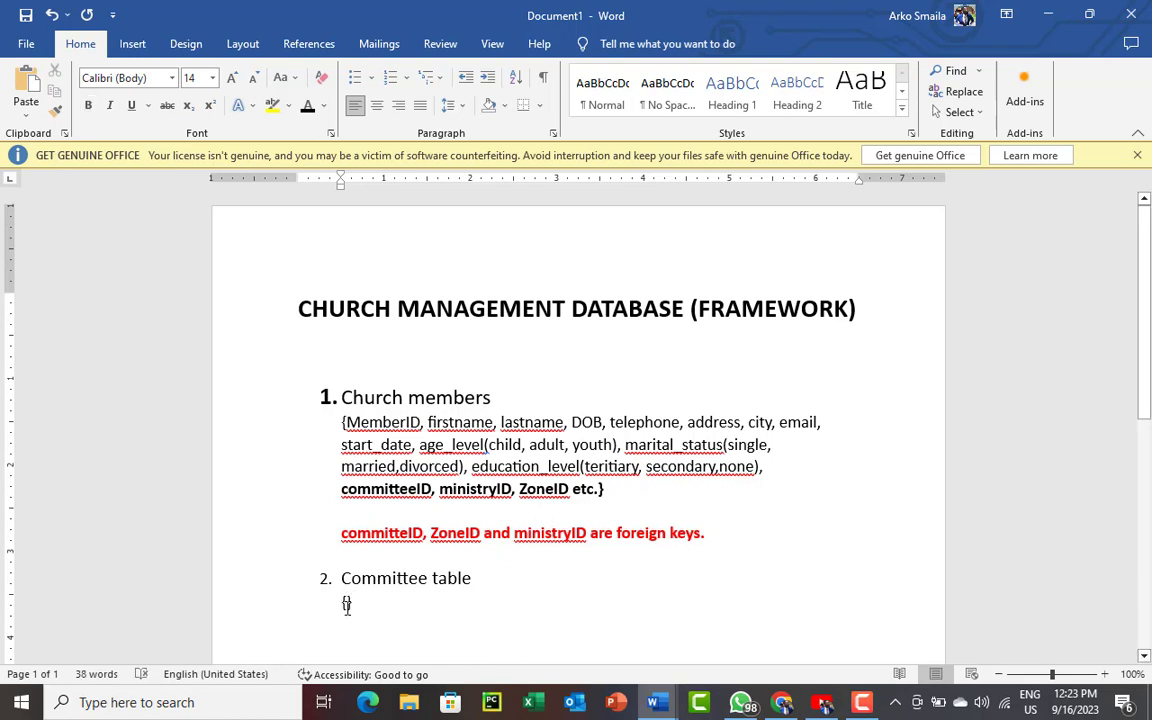
pyautogui.press('Return')
pyautogui.press('Return')
pyautogui.write('}')
pyautogui.write('ID')
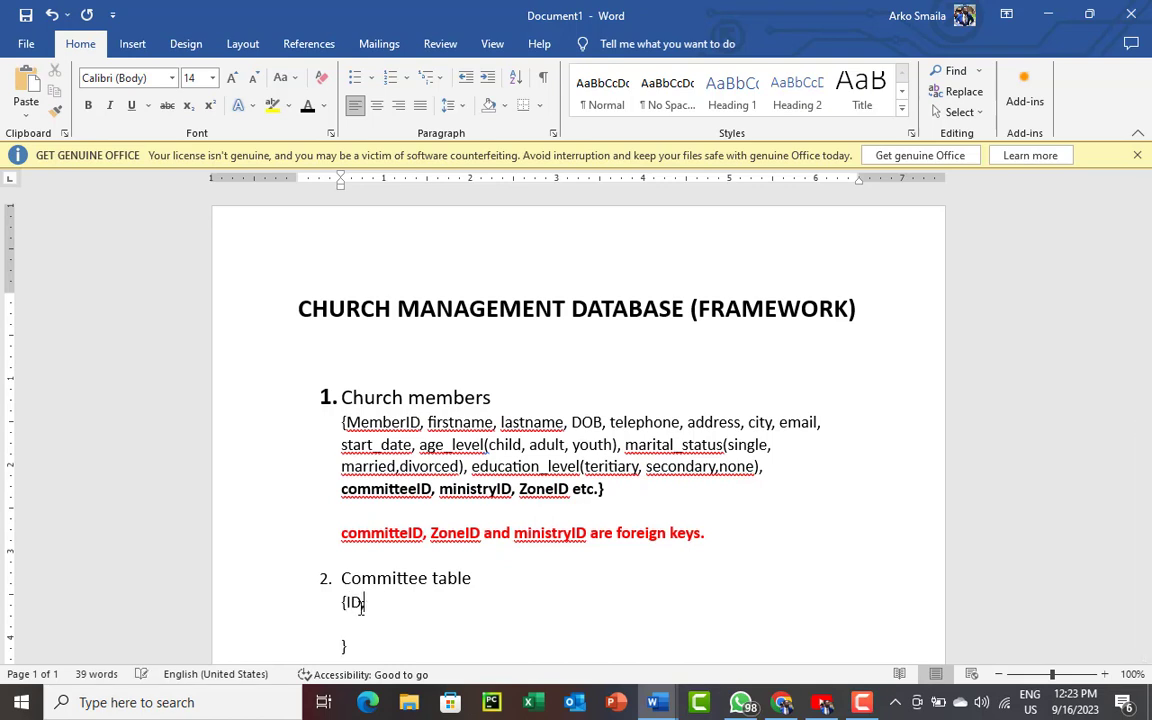
pyautogui.write(', committee')
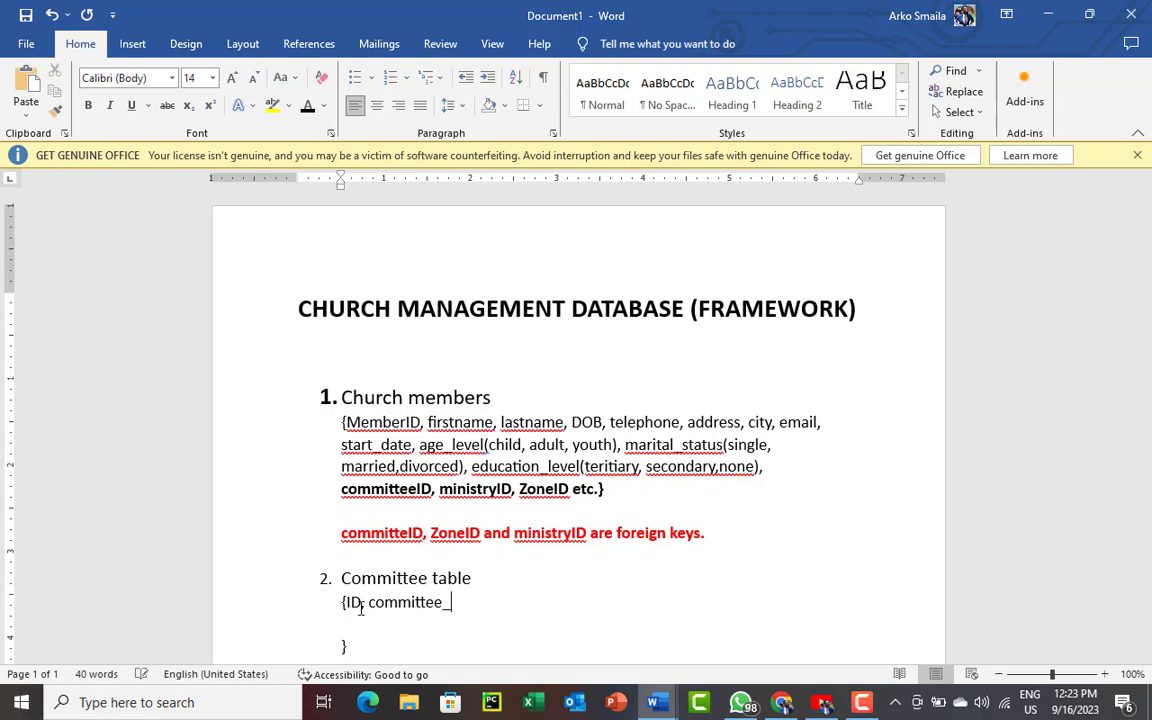
pyautogui.write('_r')
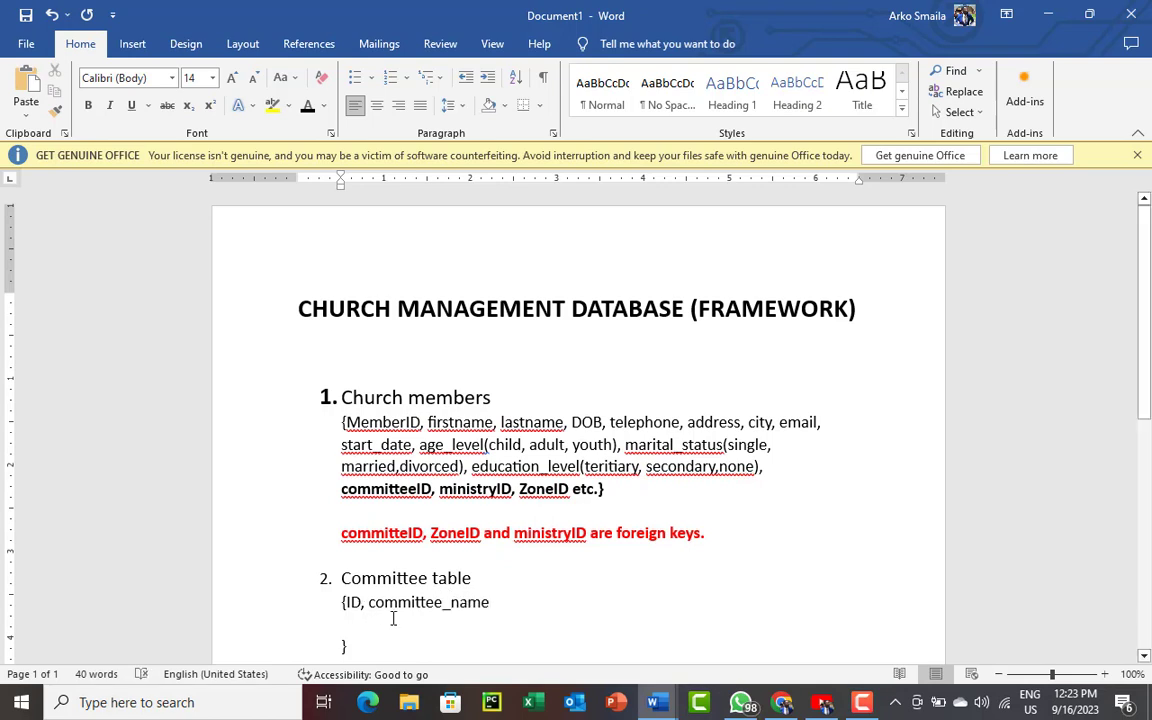
pyautogui.write(', ')
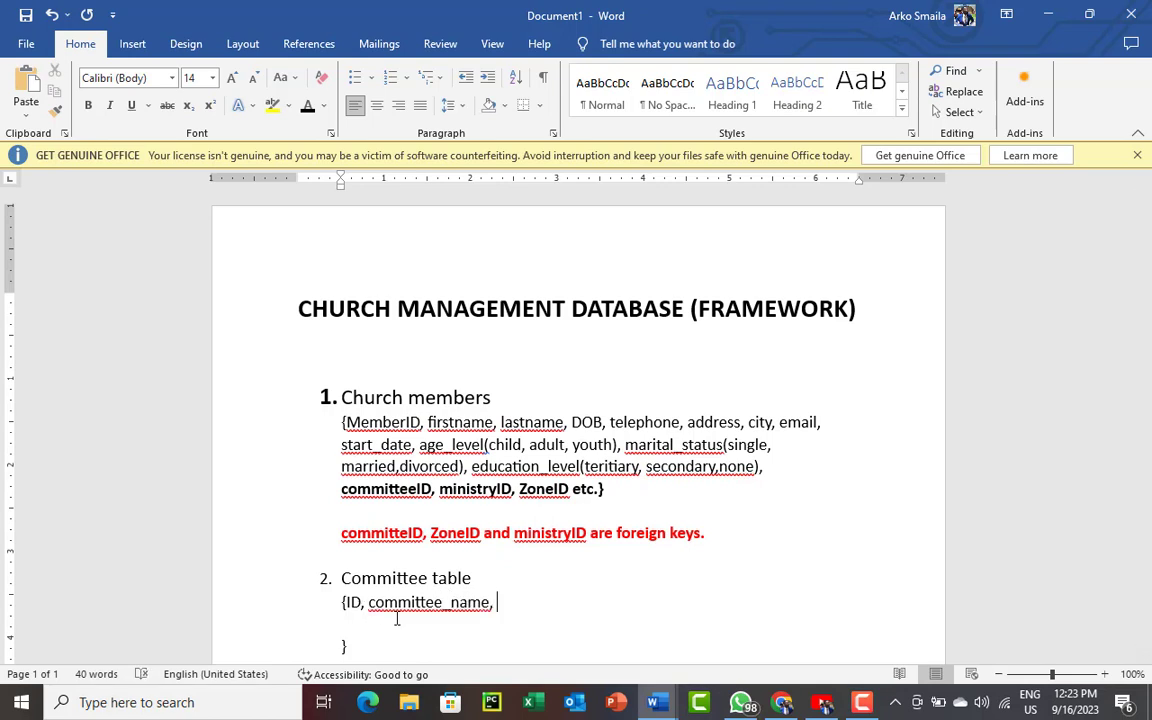
pyautogui.write('committe')
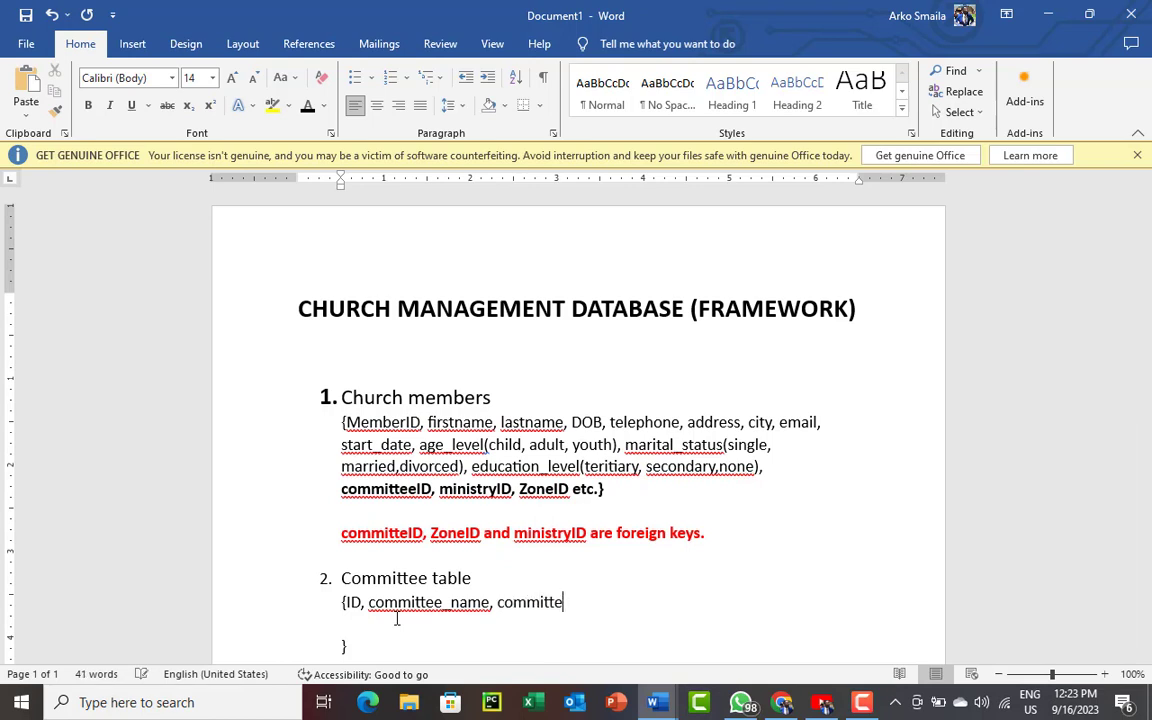
pyautogui.write('e_head (')
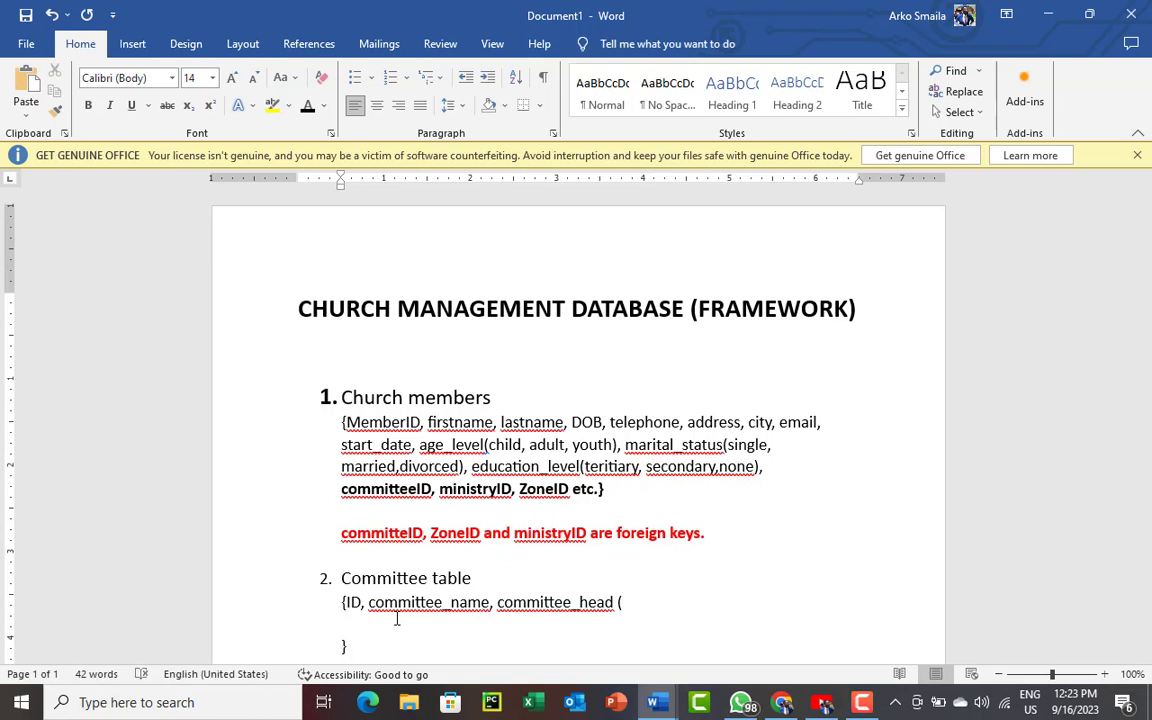
pyautogui.write('comes from ')
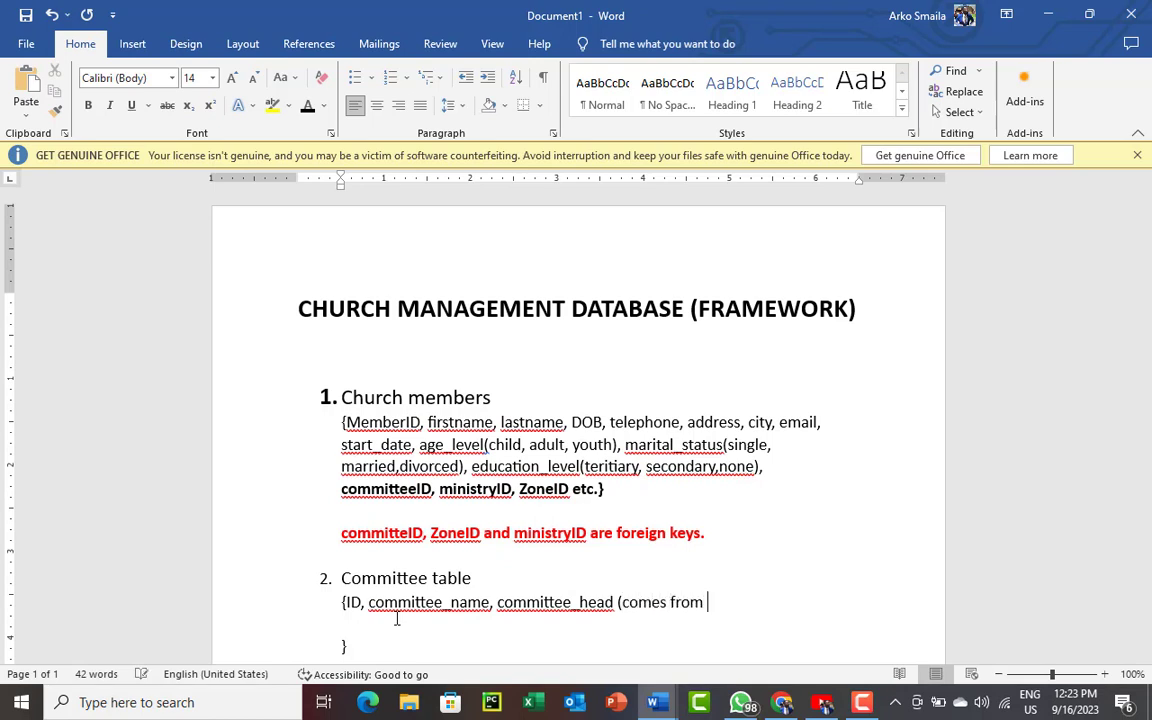
pyautogui.write('church memb')
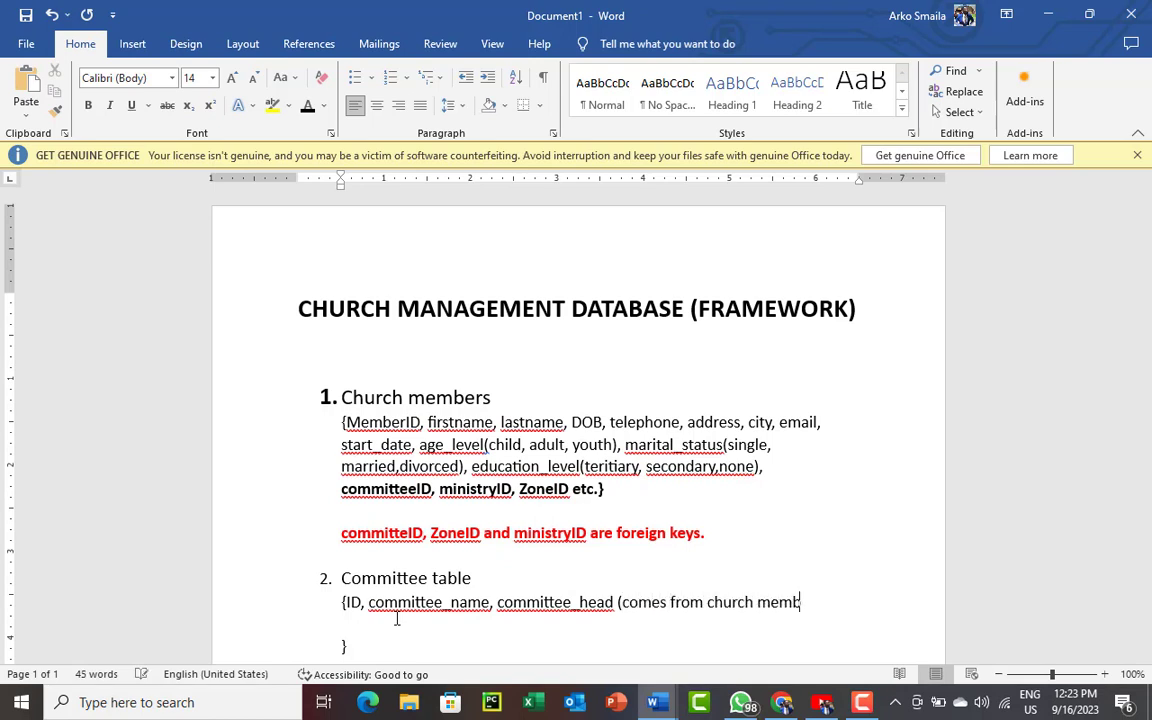
pyautogui.write('ers table)')
pyautogui.click(352, 604)
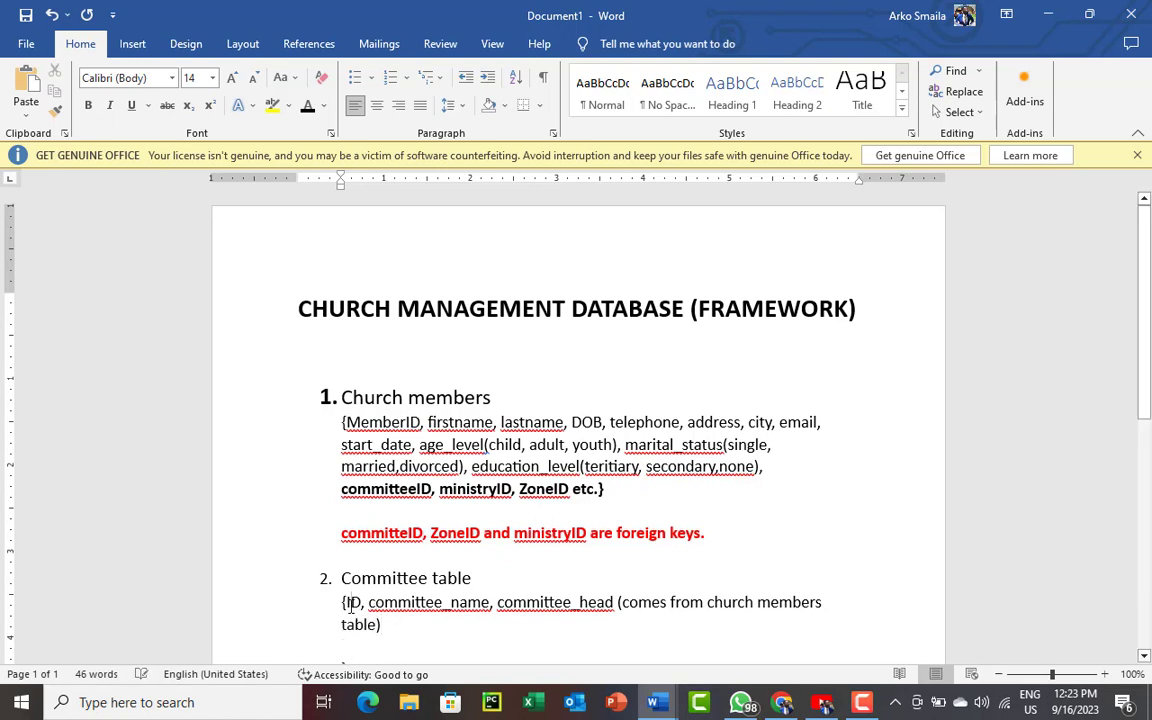
pyautogui.click(469, 605)
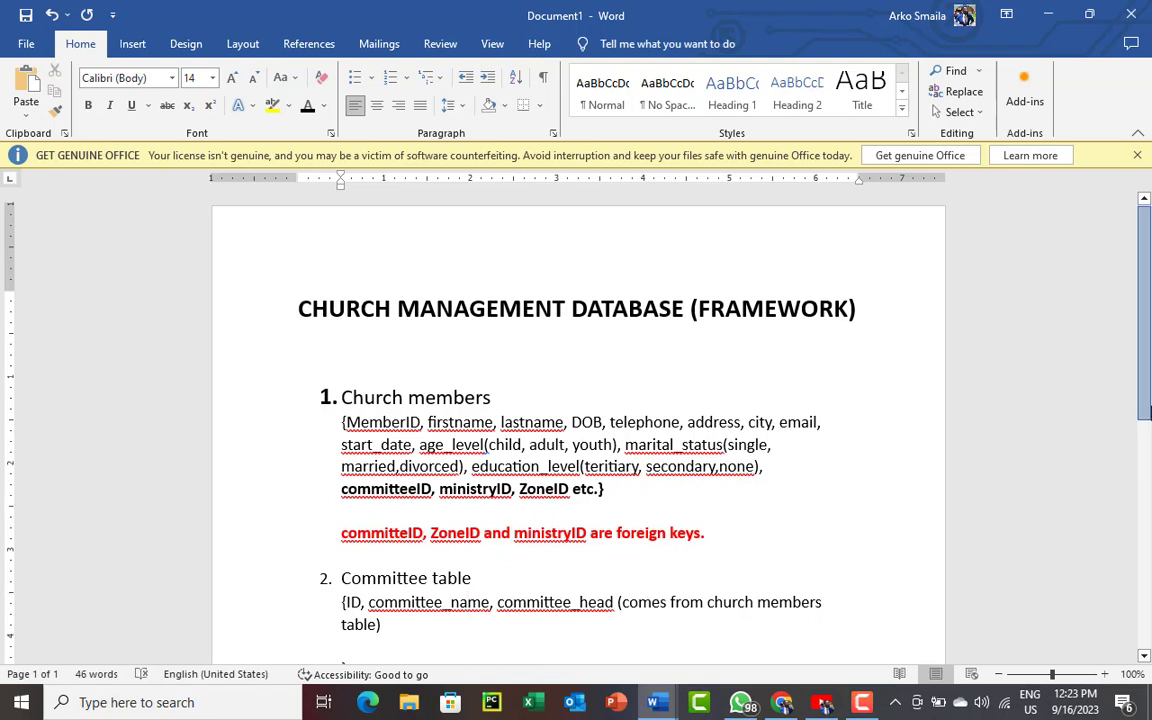
pyautogui.moveTo(1143, 399); pyautogui.dragTo(1147, 502)
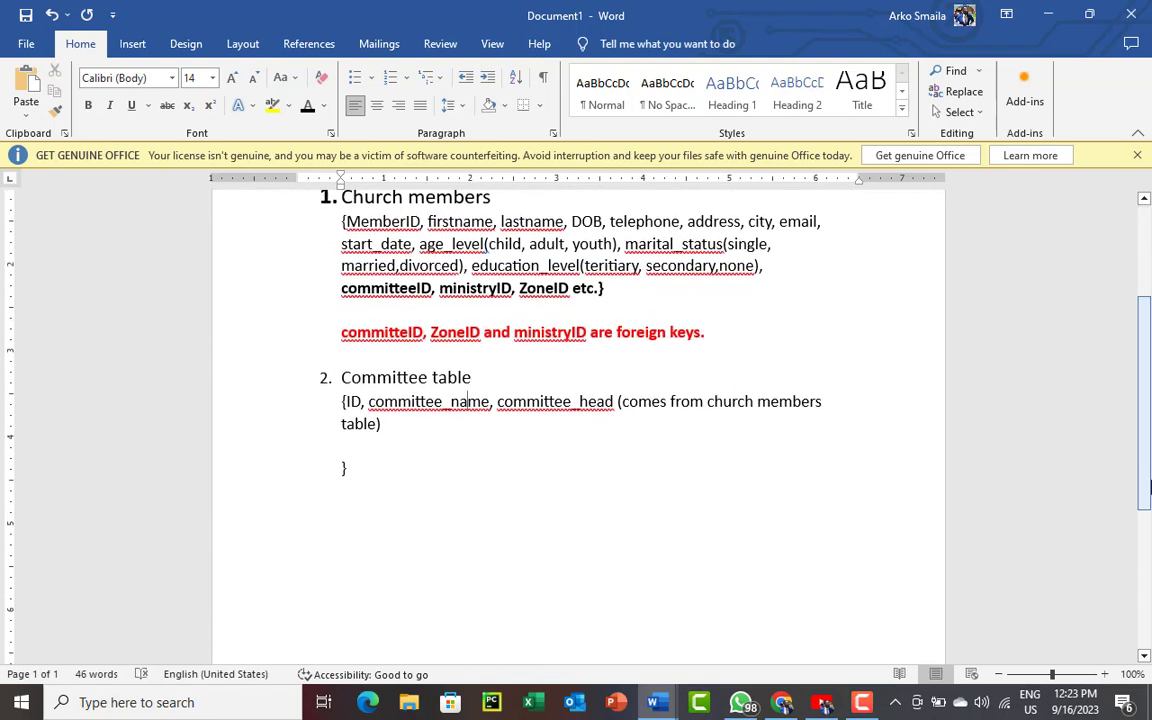
pyautogui.click(344, 446)
pyautogui.press('BackSpace')
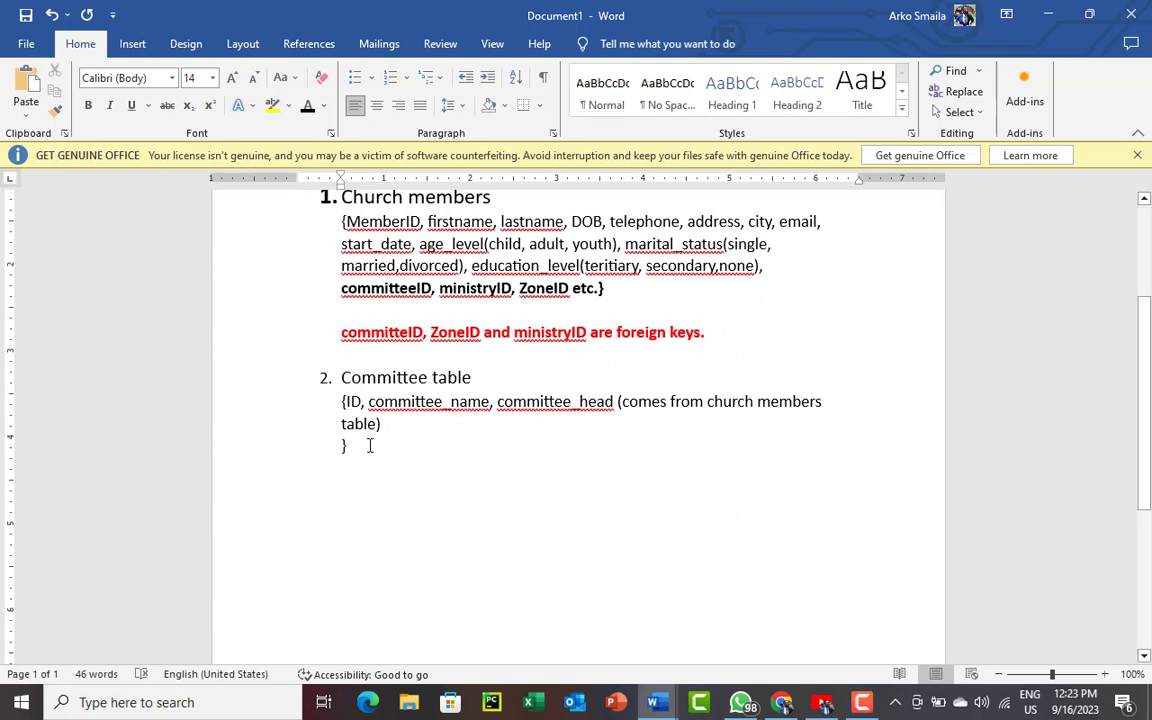
pyautogui.moveTo(580, 405); pyautogui.dragTo(571, 407)
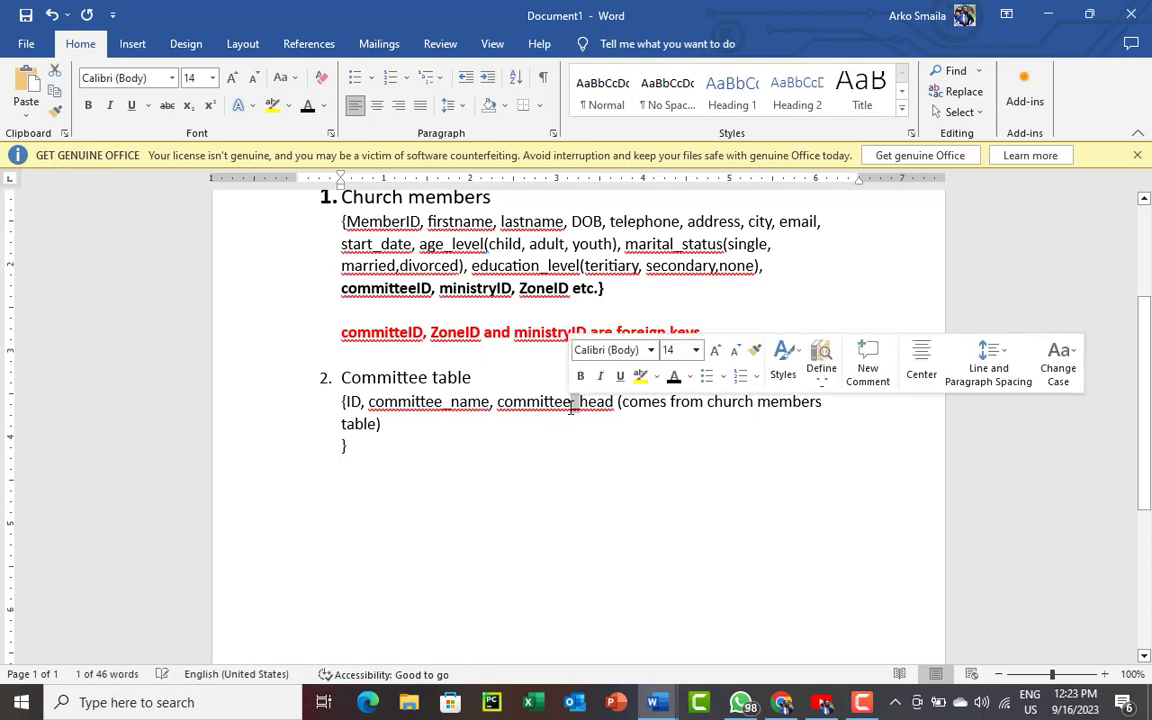
pyautogui.click(579, 405)
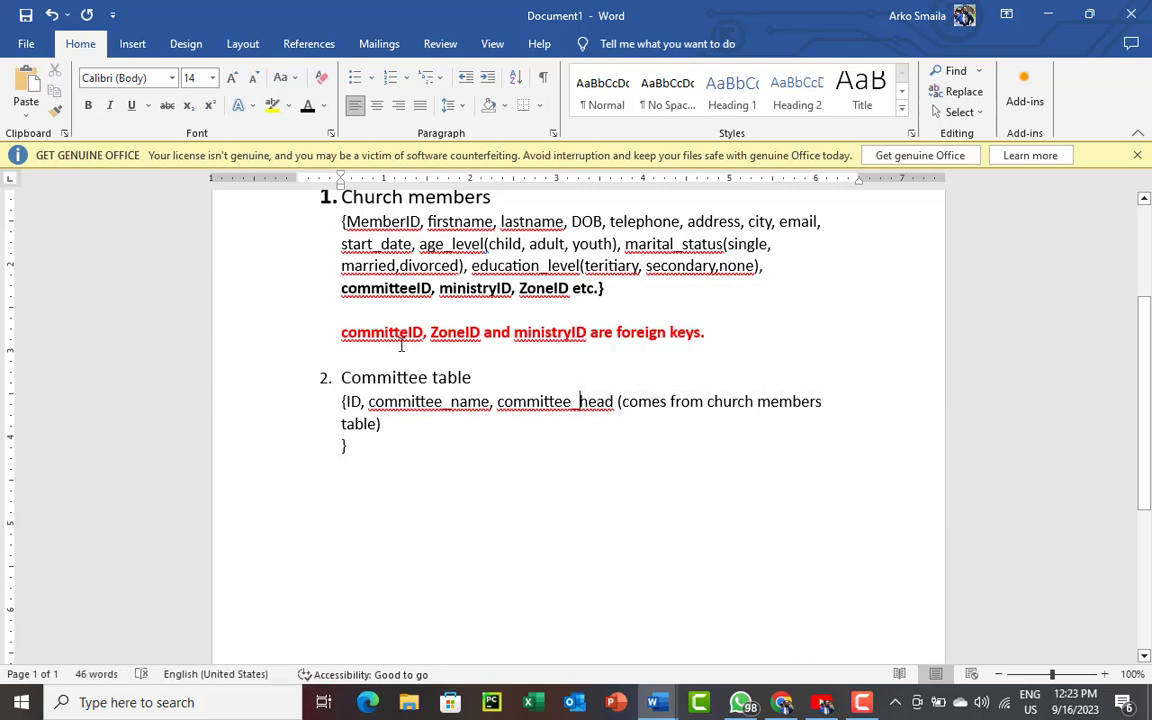
pyautogui.click(344, 403)
pyautogui.write('commit')
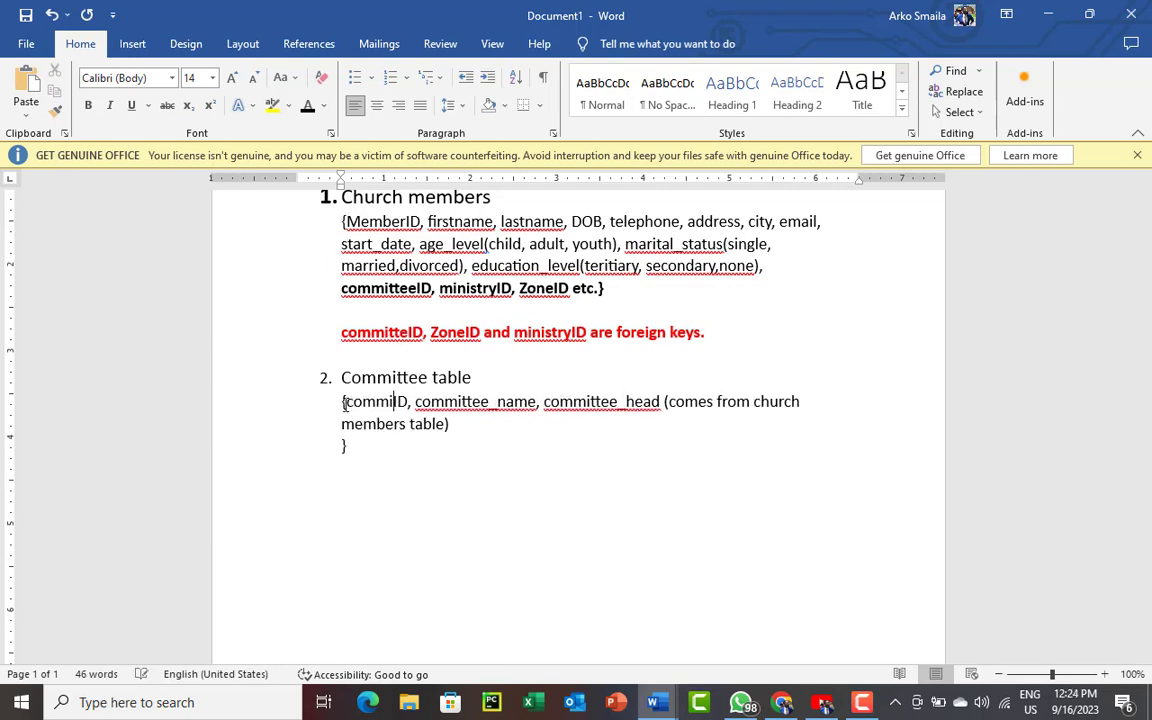
pyautogui.write('tee')
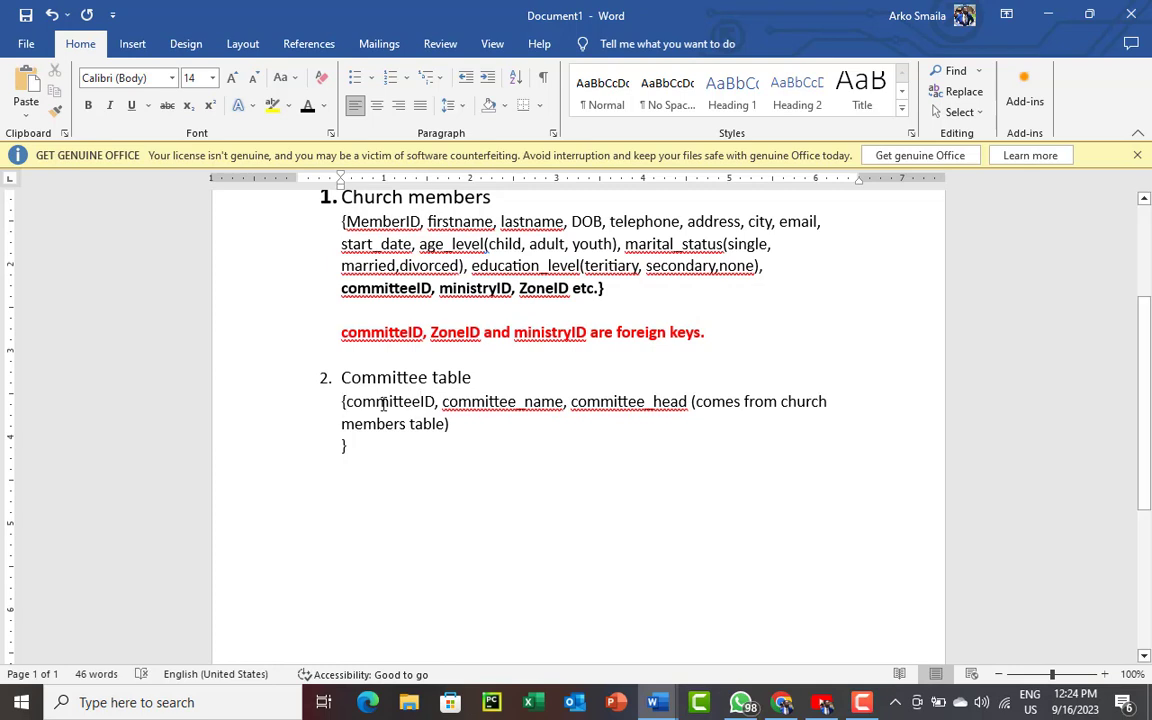
pyautogui.doubleClick(390, 401)
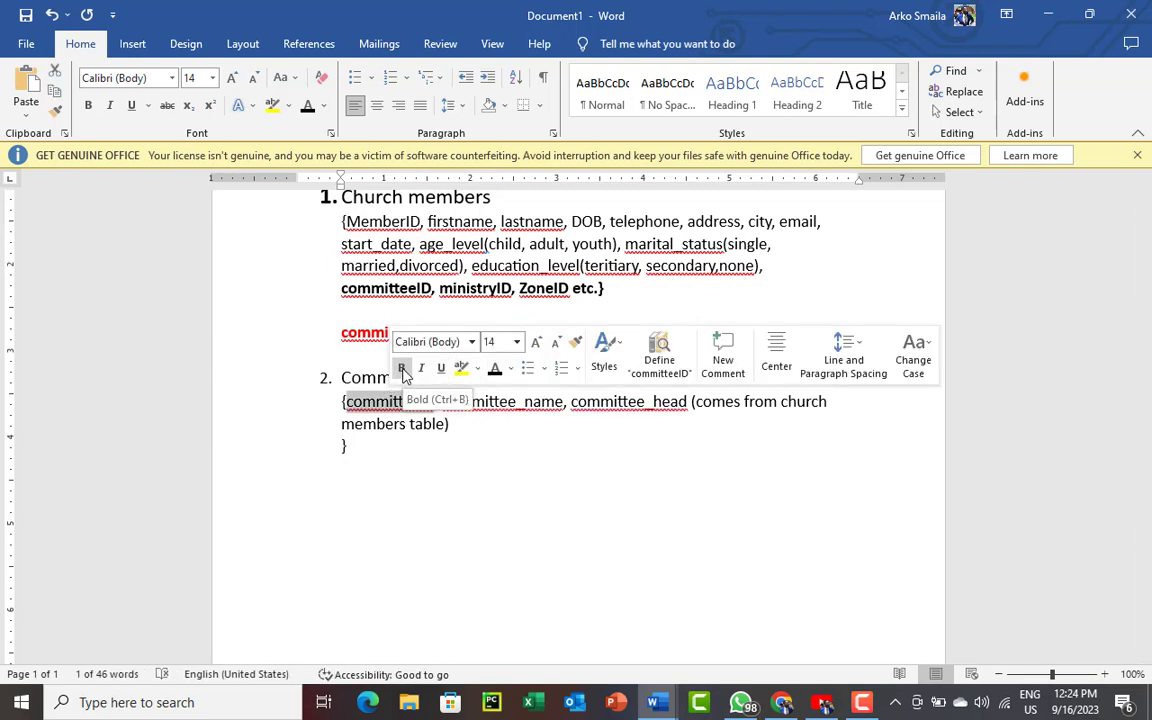
pyautogui.click(402, 369)
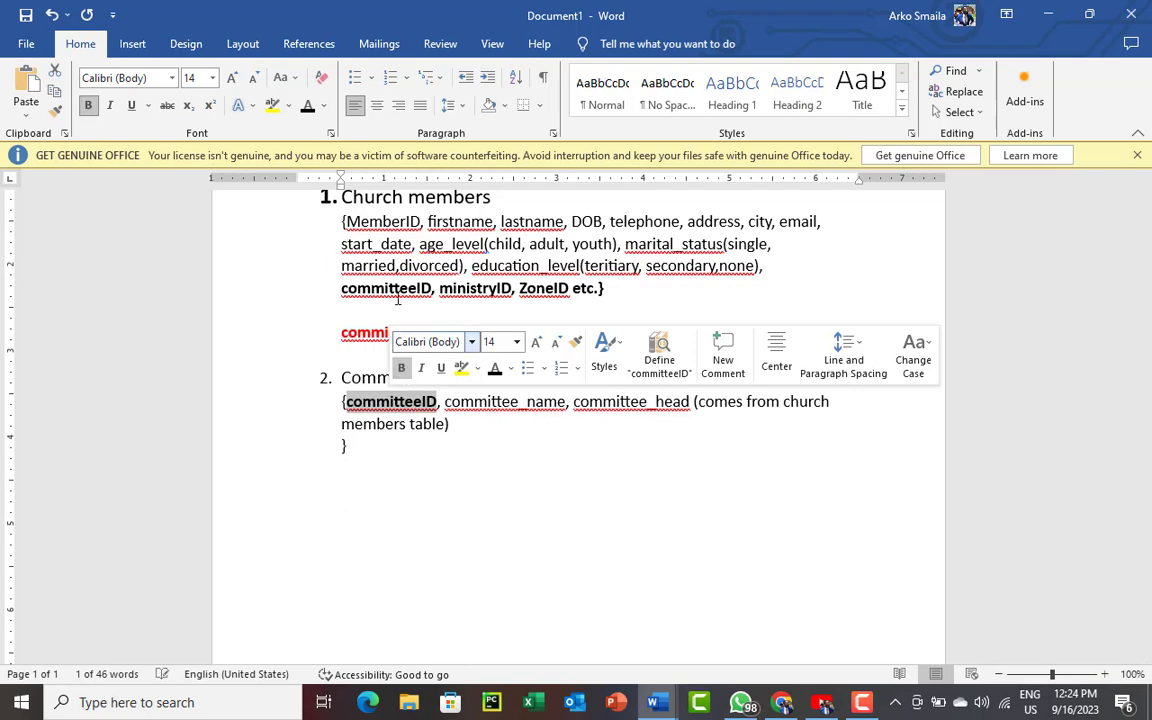
pyautogui.doubleClick(382, 222)
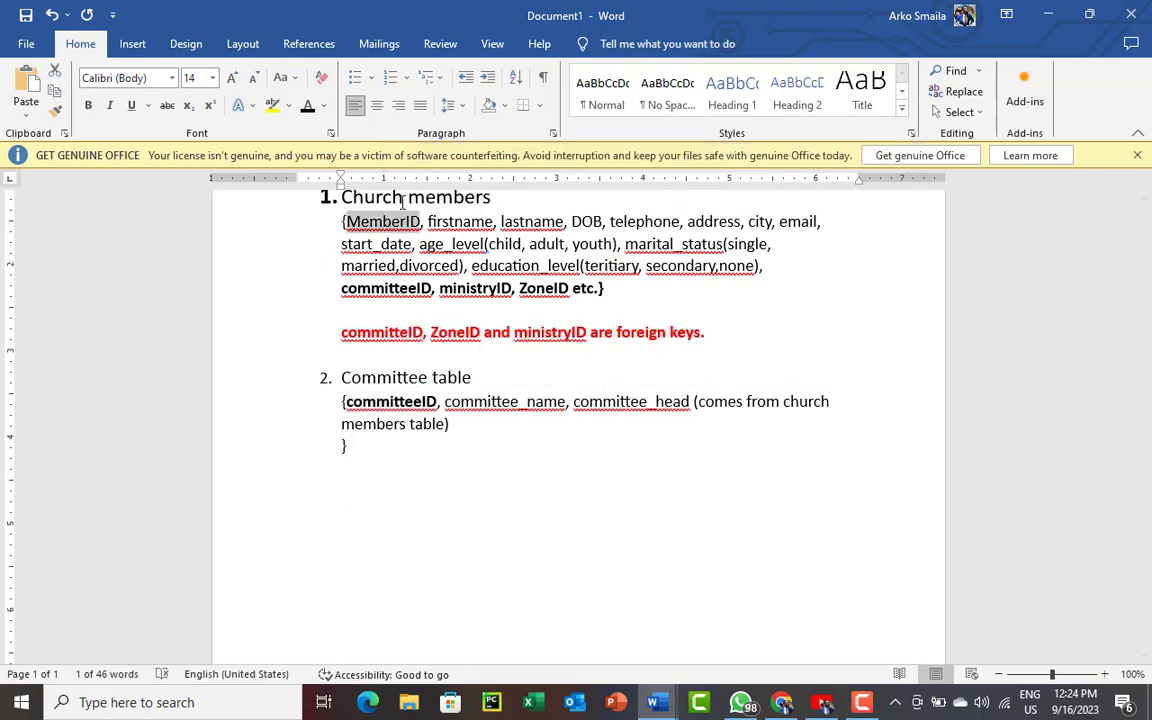
pyautogui.click(88, 105)
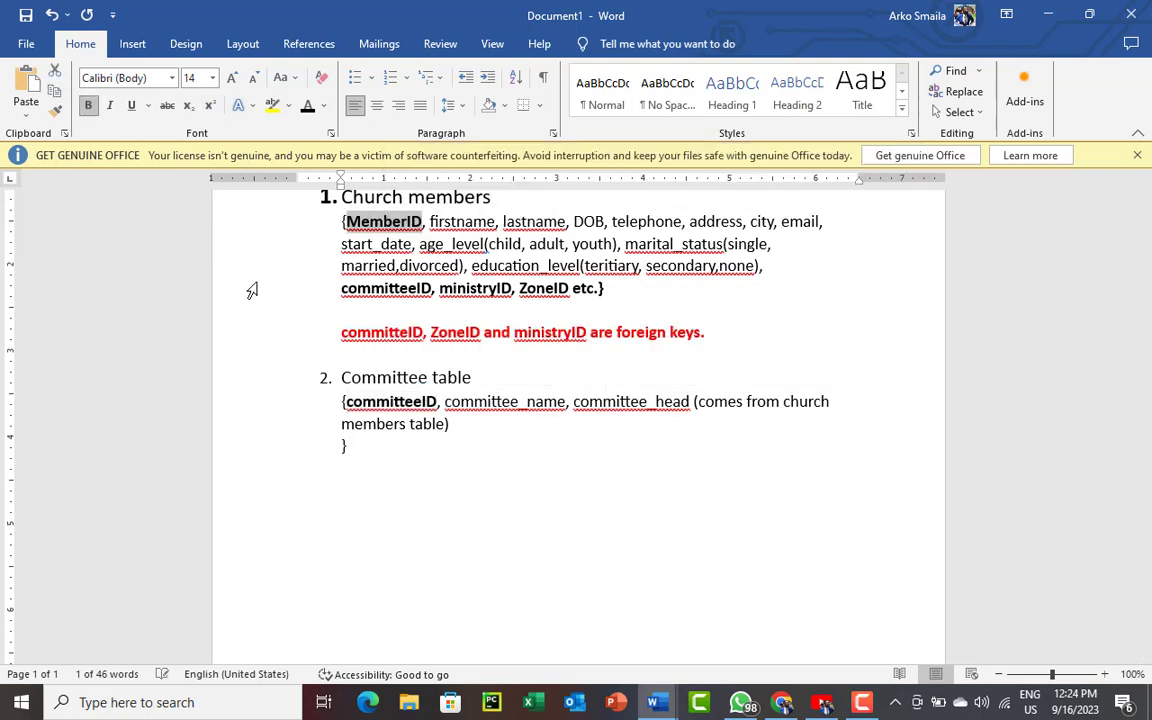
pyautogui.doubleClick(376, 401)
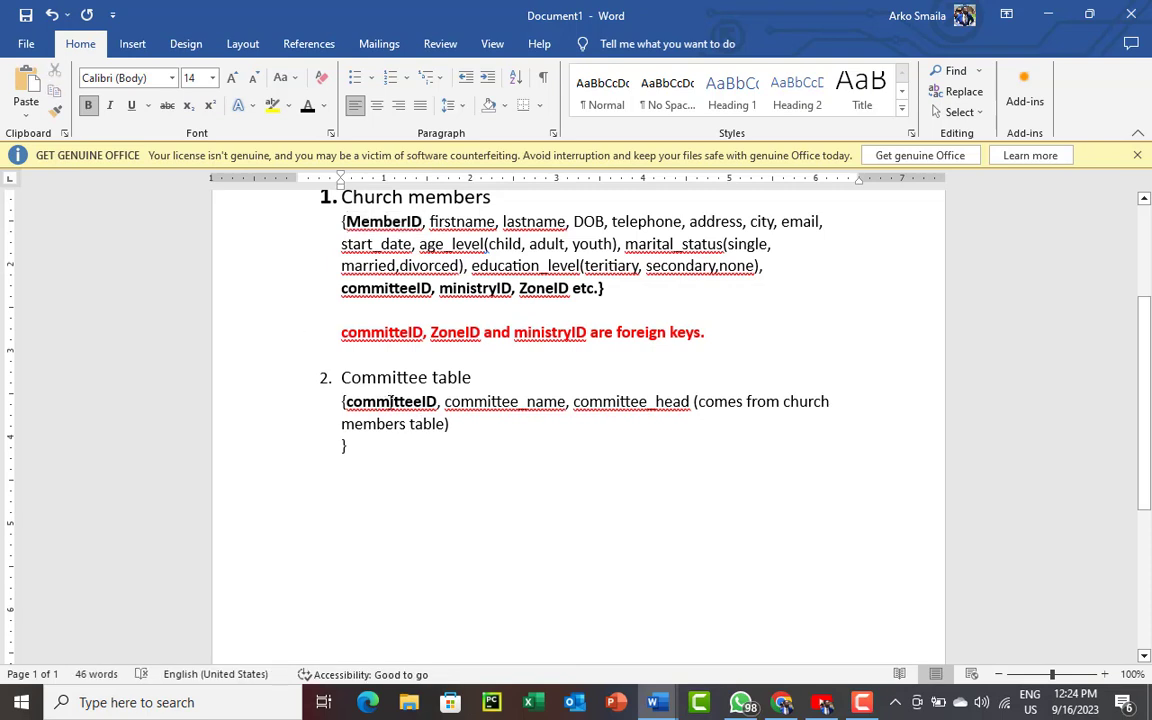
pyautogui.doubleClick(393, 288)
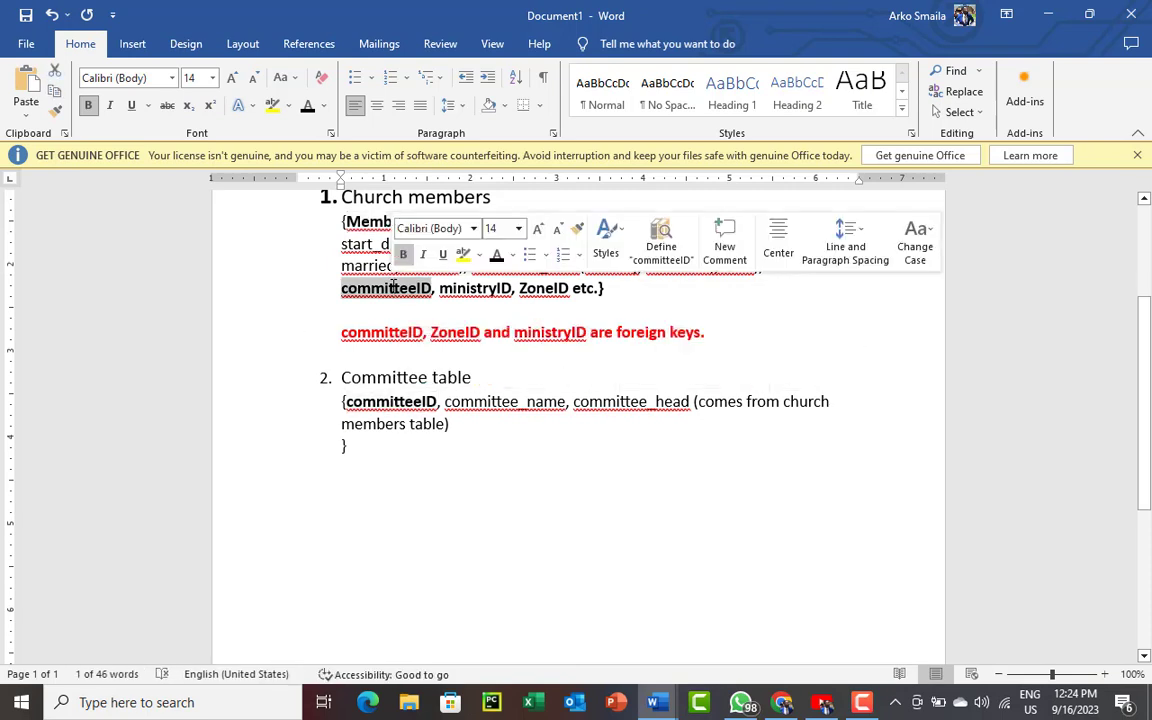
pyautogui.click(356, 262)
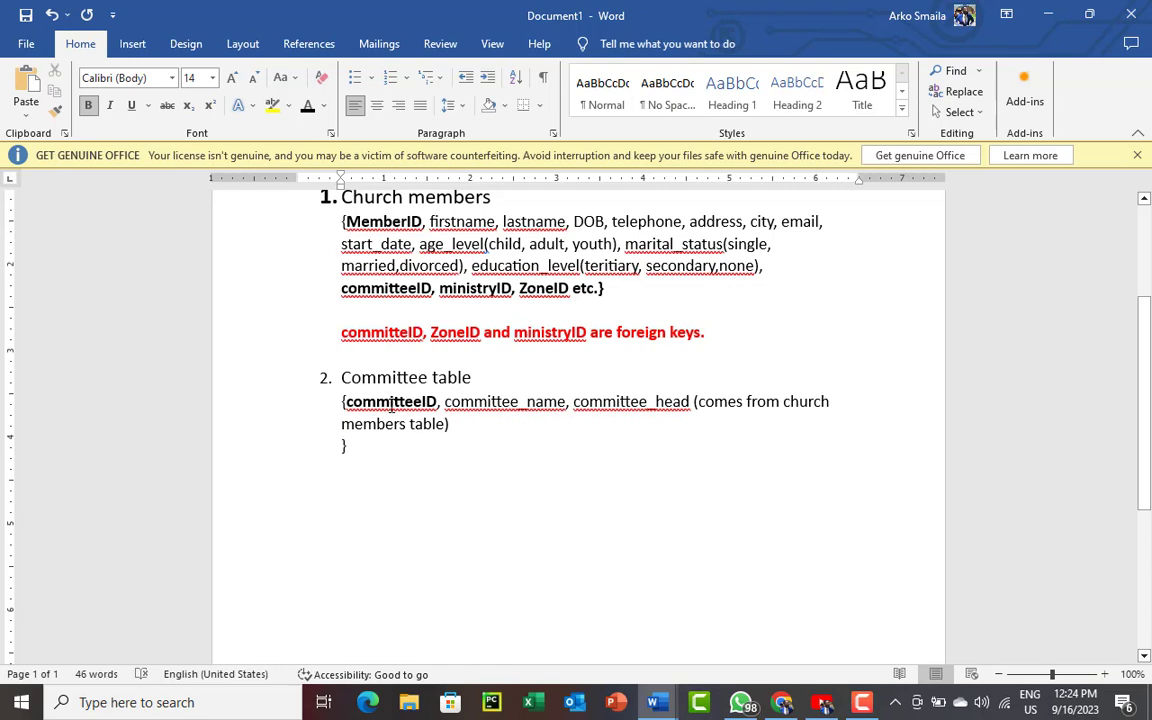
pyautogui.click(391, 403)
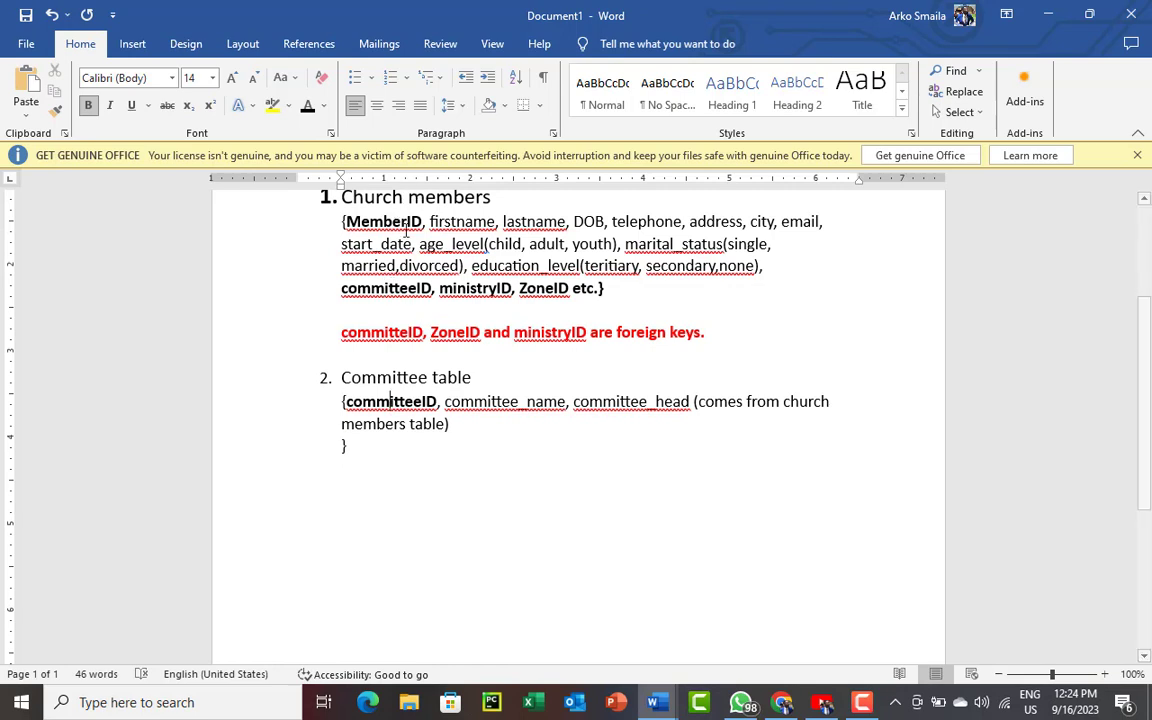
pyautogui.click(396, 288)
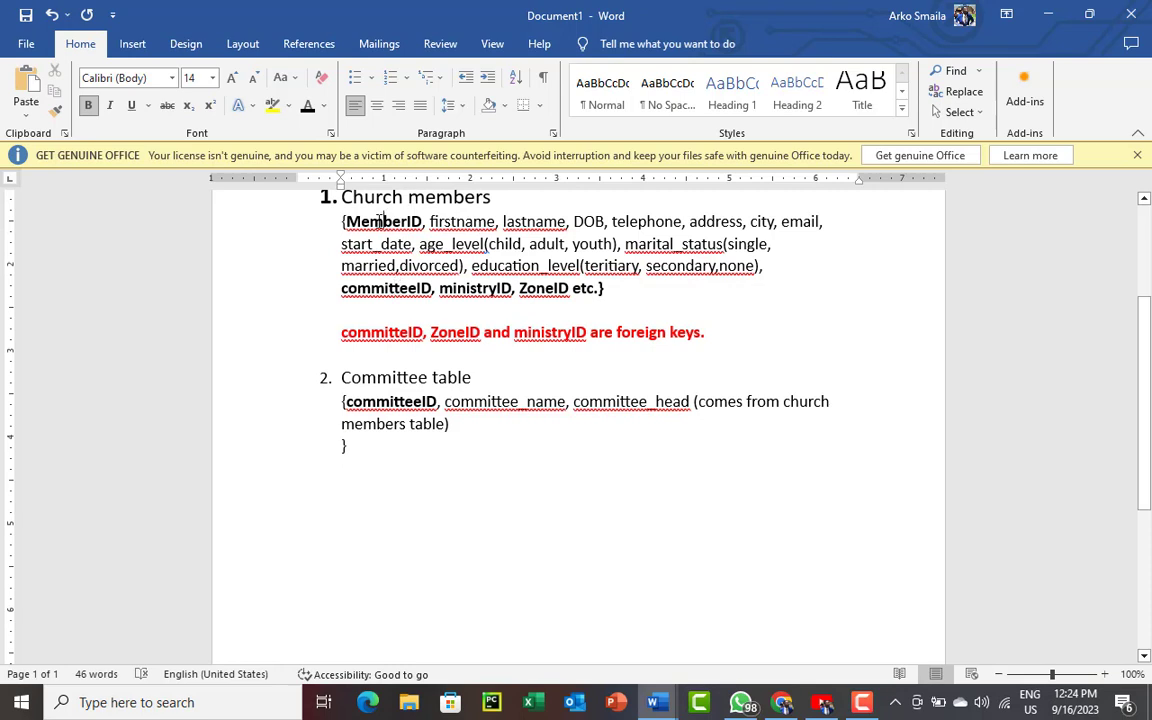
pyautogui.click(381, 221)
pyautogui.click(374, 288)
pyautogui.doubleClick(393, 403)
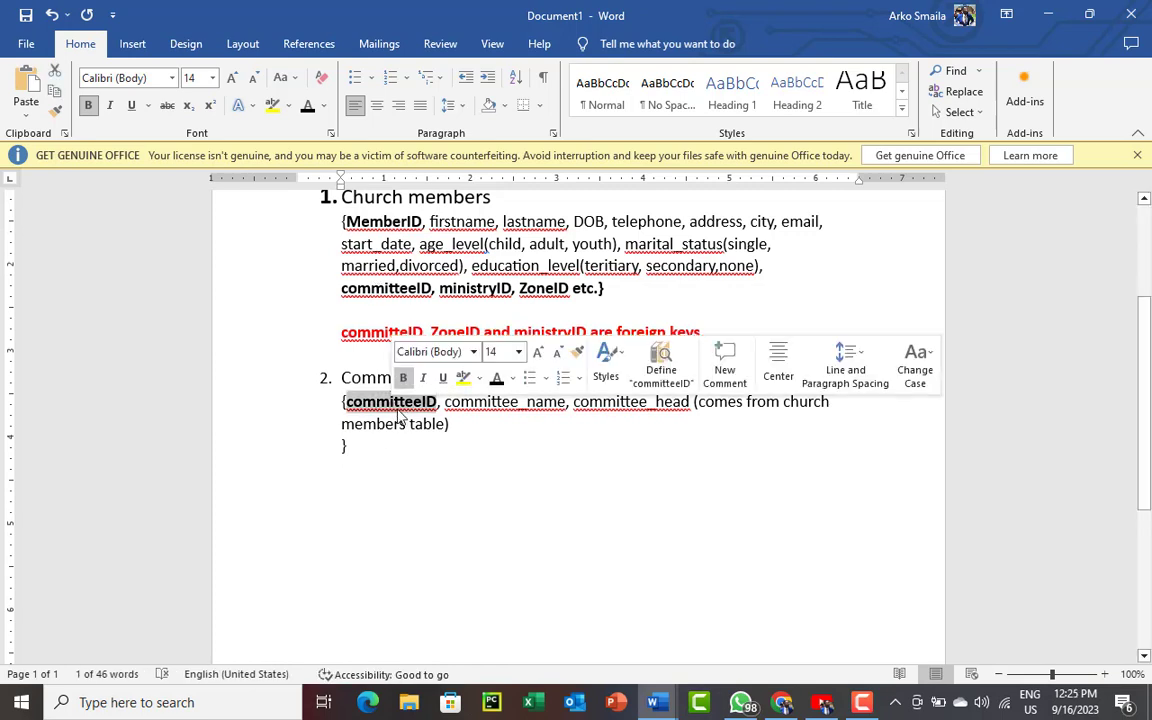
pyautogui.doubleClick(395, 288)
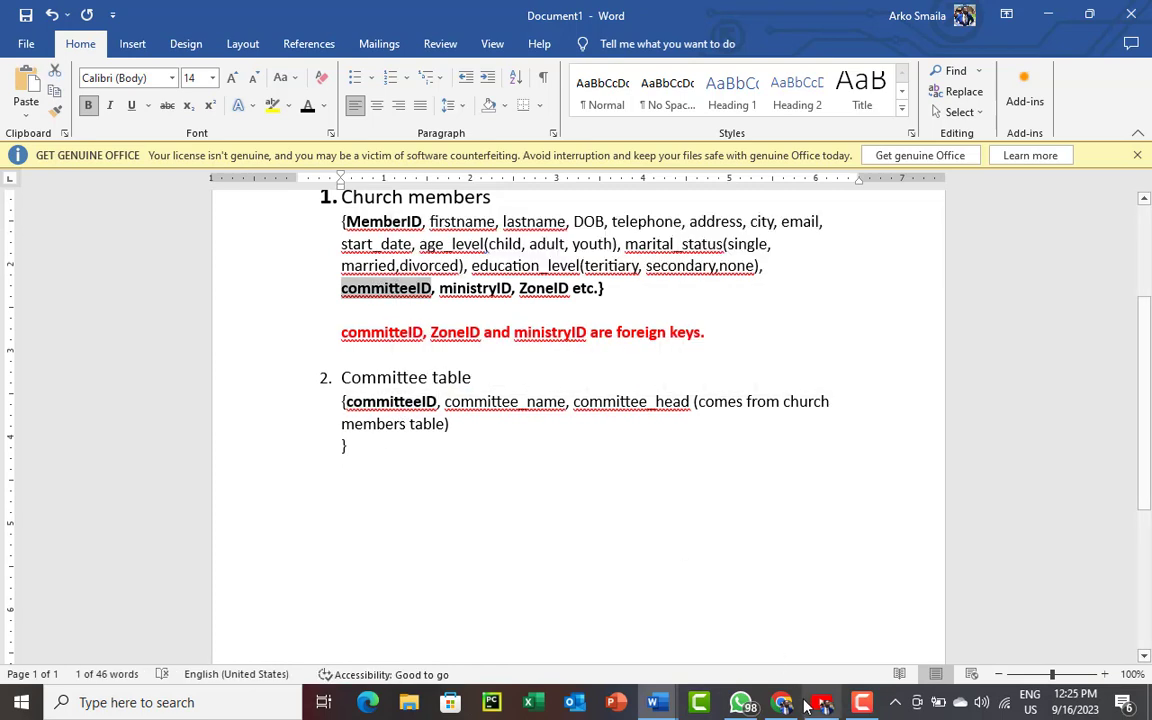
pyautogui.moveTo(862, 707)
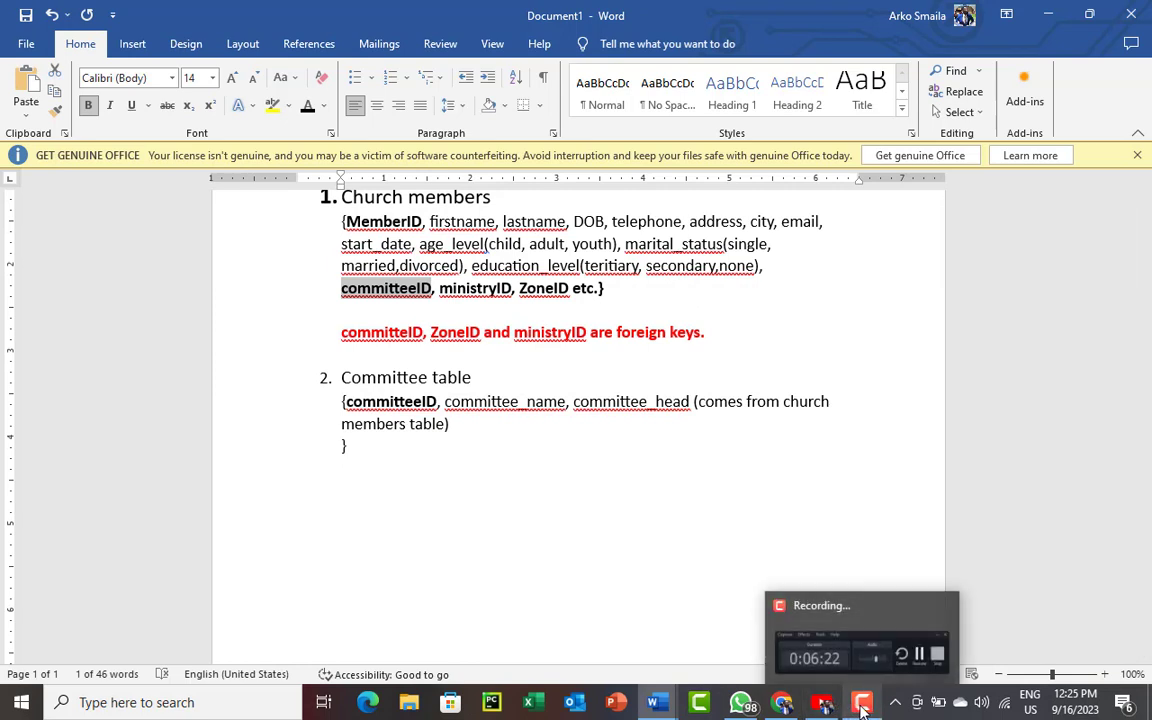
# - Start numbered item 3 on a new line below the Committee table's closing brace
pyautogui.click(371, 453)
pyautogui.press('Return')
pyautogui.press('Return')
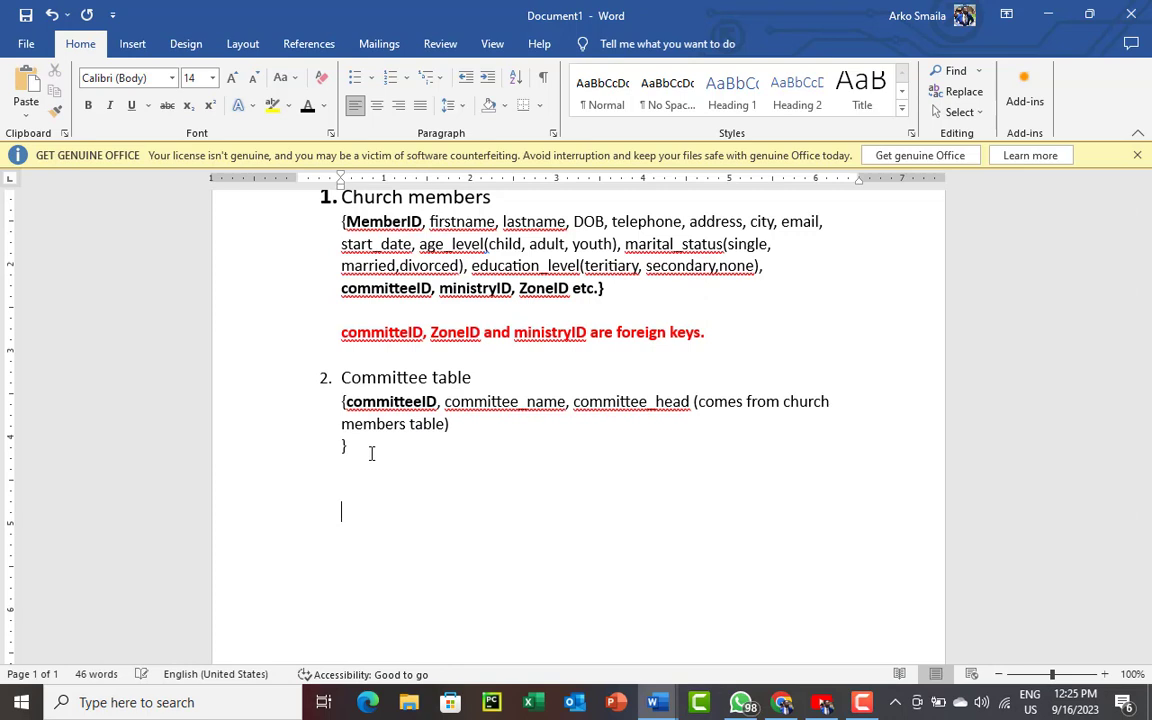
pyautogui.write('3.')
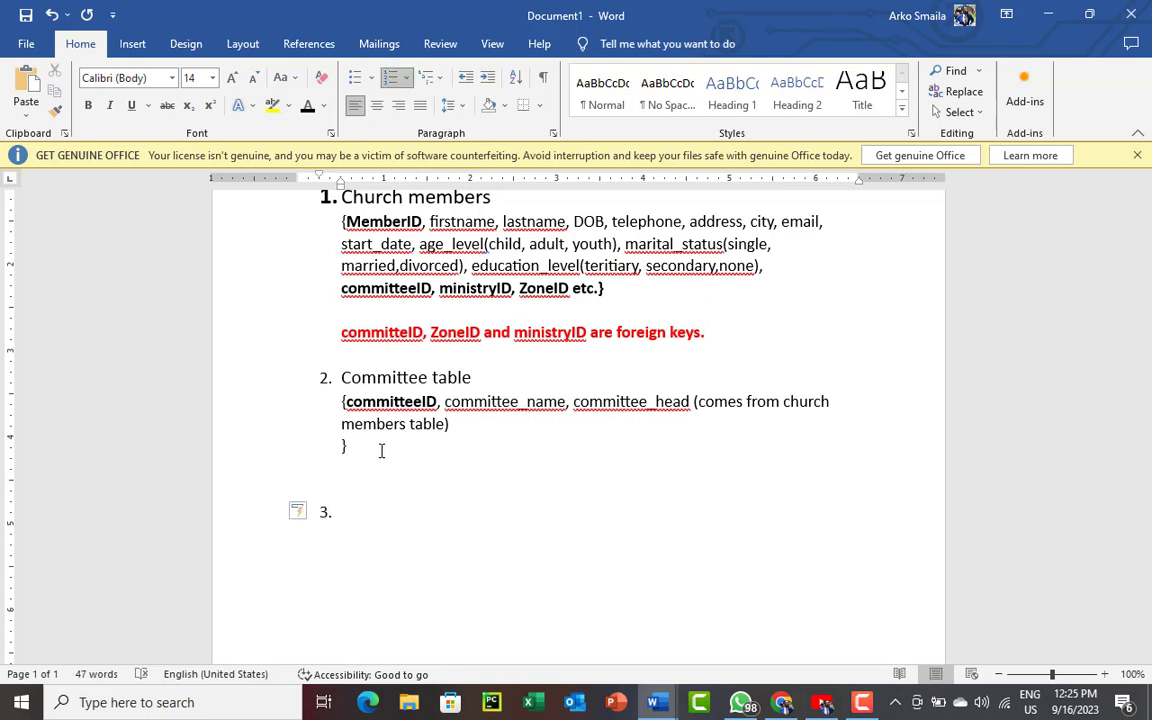
# - Add unnumbered blank lines under the Committee table and Church members headings
pyautogui.click(509, 385)
pyautogui.press('Return')
pyautogui.press('BackSpace')
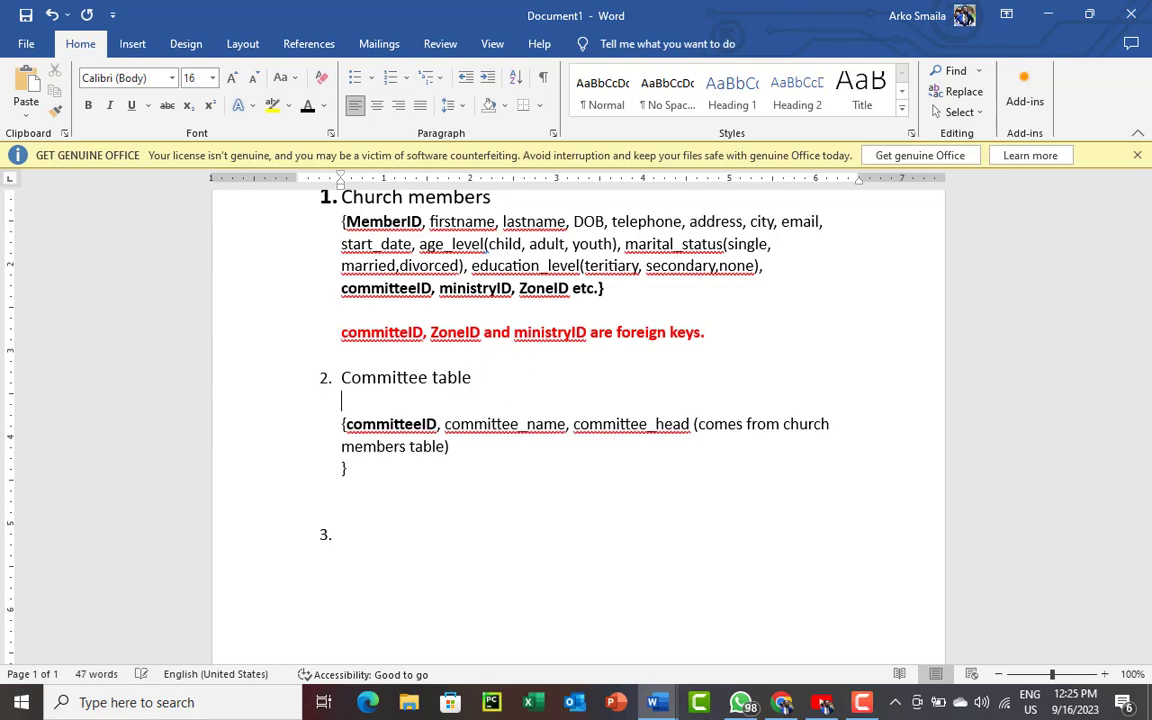
pyautogui.click(511, 199)
pyautogui.press('Return')
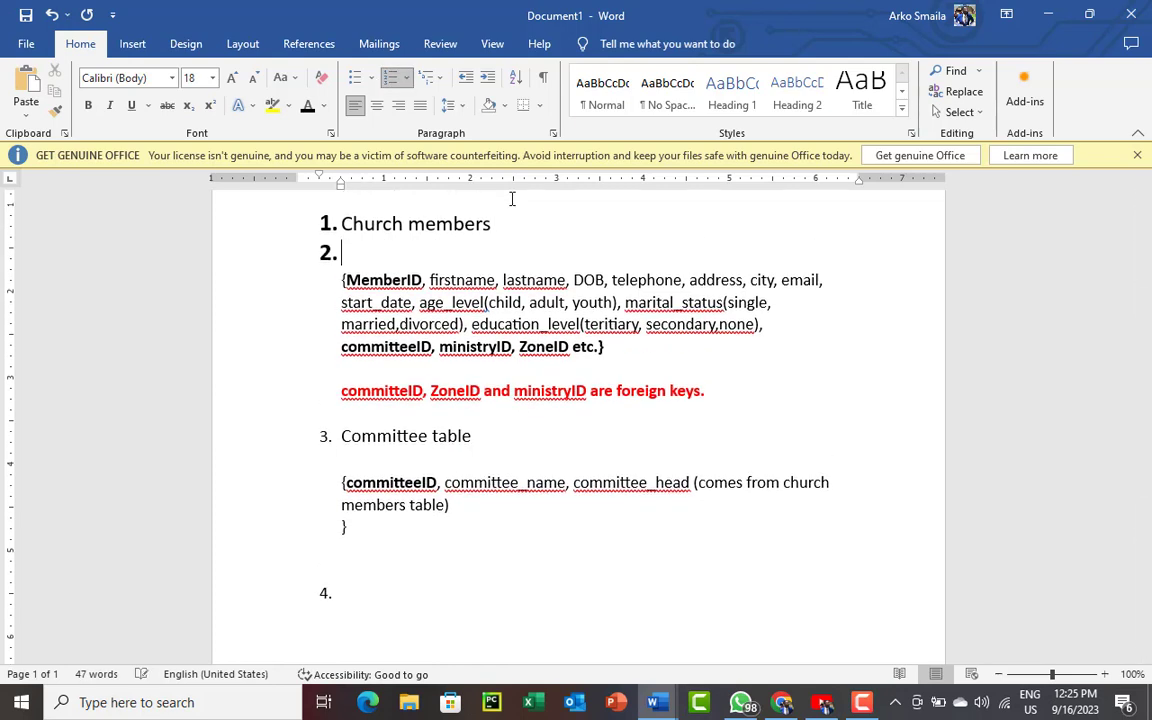
pyautogui.press('BackSpace')
# - Name item 3 'Zones table' and start an unnumbered line beneath it
pyautogui.click(375, 593)
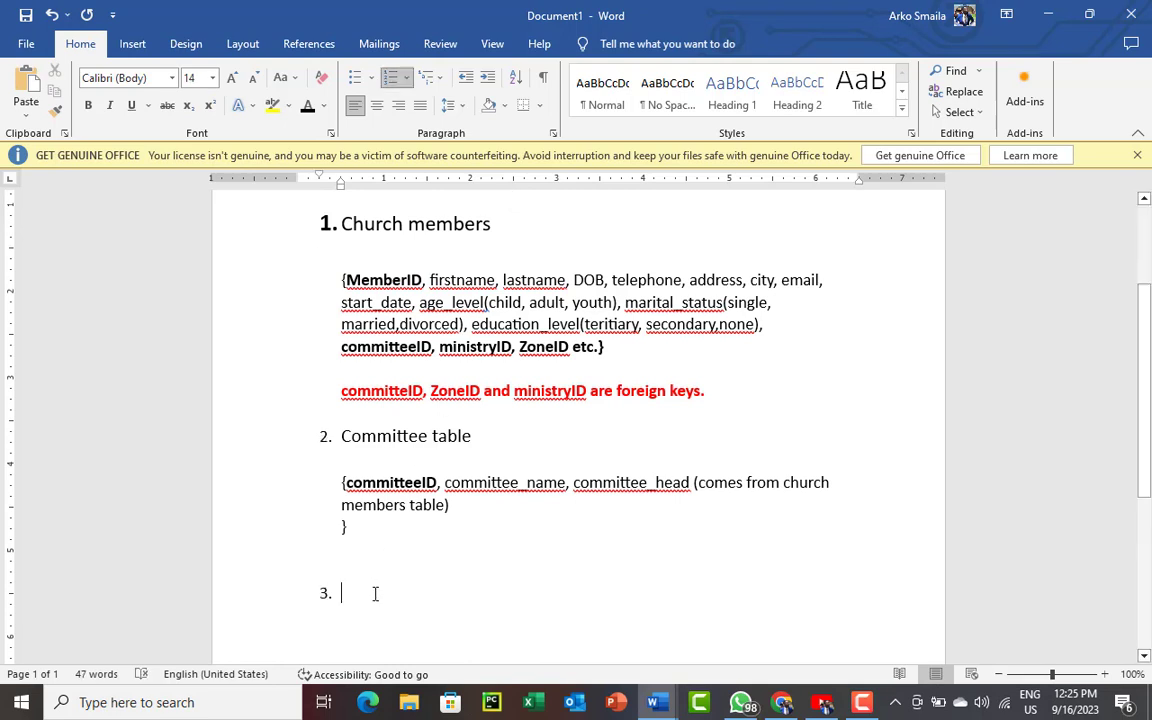
pyautogui.write('Zones table')
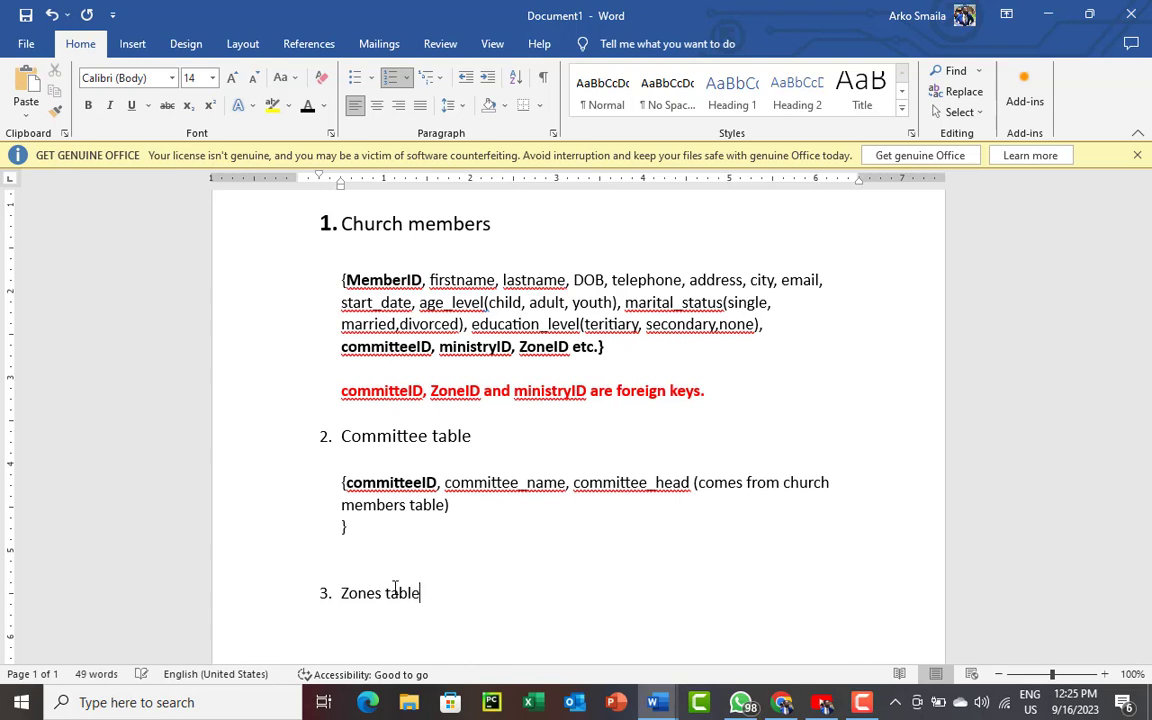
pyautogui.press('Return')
pyautogui.press('BackSpace')
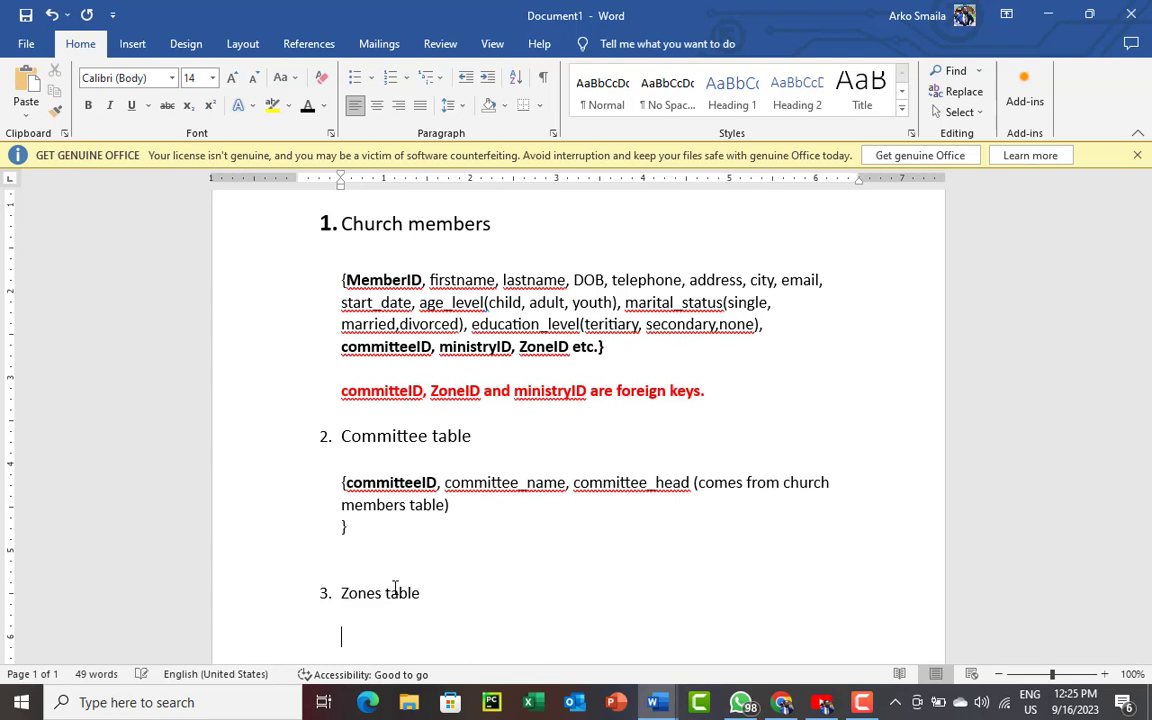
# - Put an opening and closing brace on separate lines under Zones table
pyautogui.write('{')
pyautogui.write('}')
pyautogui.press('Return')
pyautogui.press('Return')
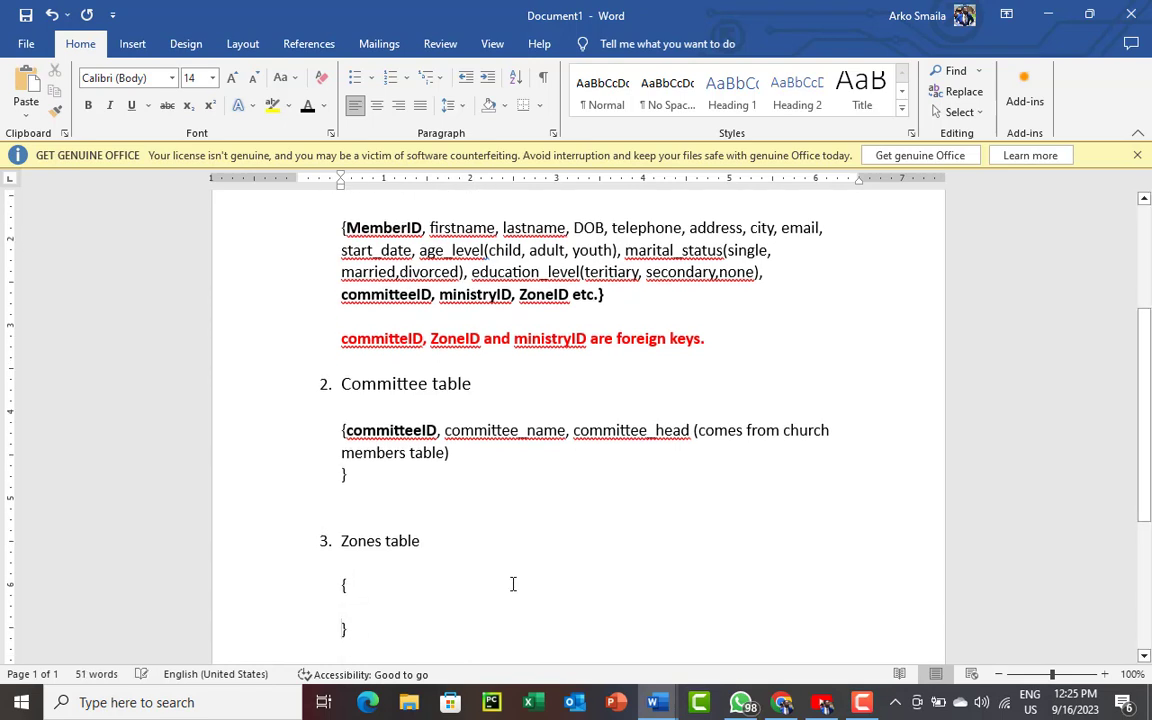
pyautogui.click(369, 591)
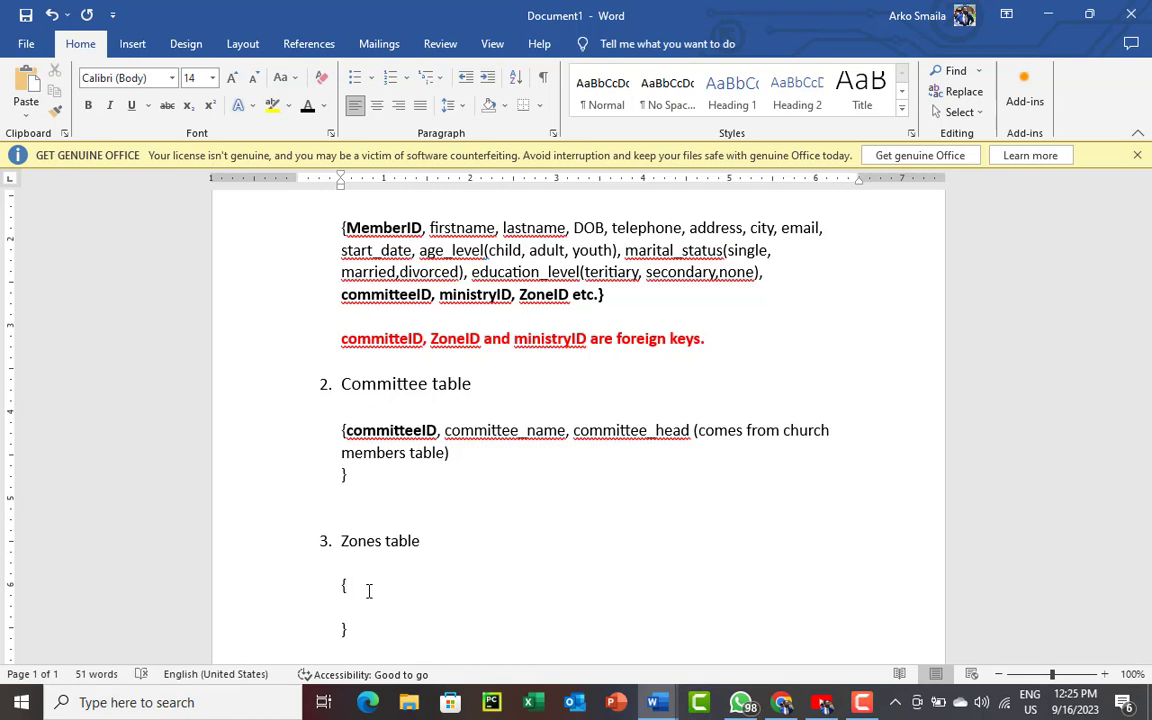
pyautogui.doubleClick(455, 338)
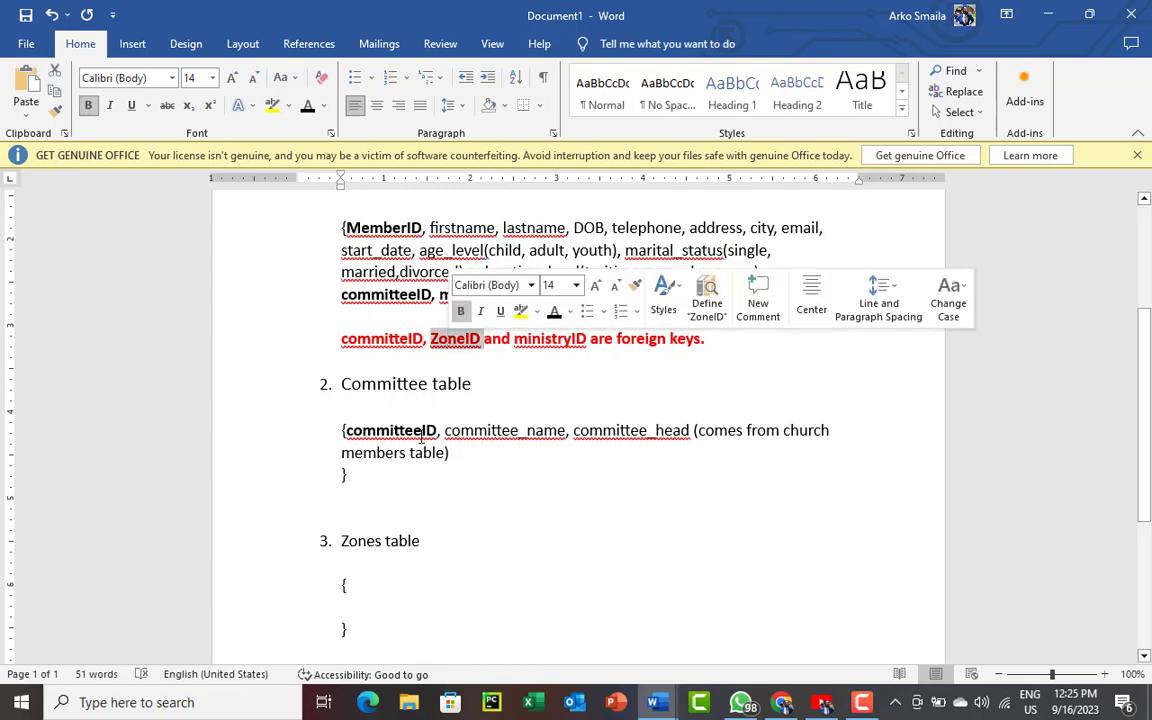
pyautogui.click(371, 585)
# - Type 'ZoneID, ZoneName, ZoneHead (comes from church members)' after the opening brace
pyautogui.write('Zonei')
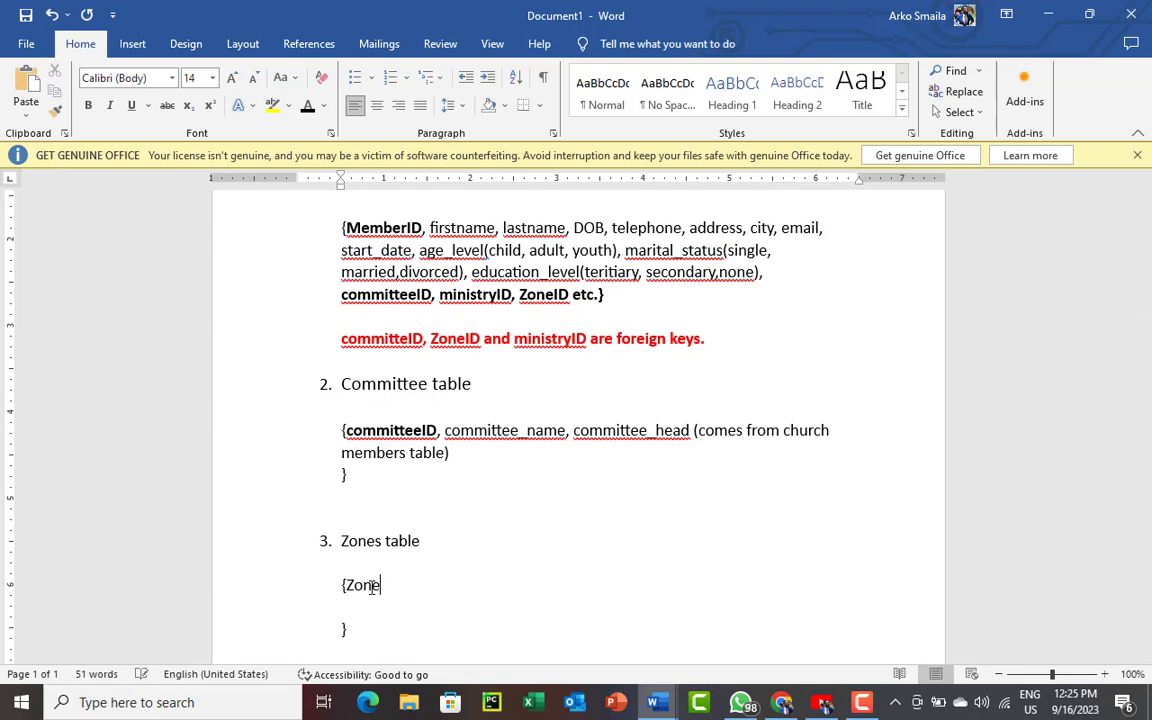
pyautogui.press('BackSpace')
pyautogui.write('ID')
pyautogui.write(', ')
pyautogui.write('Zone_nam')
pyautogui.press('BackSpace')
pyautogui.press('BackSpace')
pyautogui.press('BackSpace')
pyautogui.press('BackSpace')
pyautogui.write('Name, ')
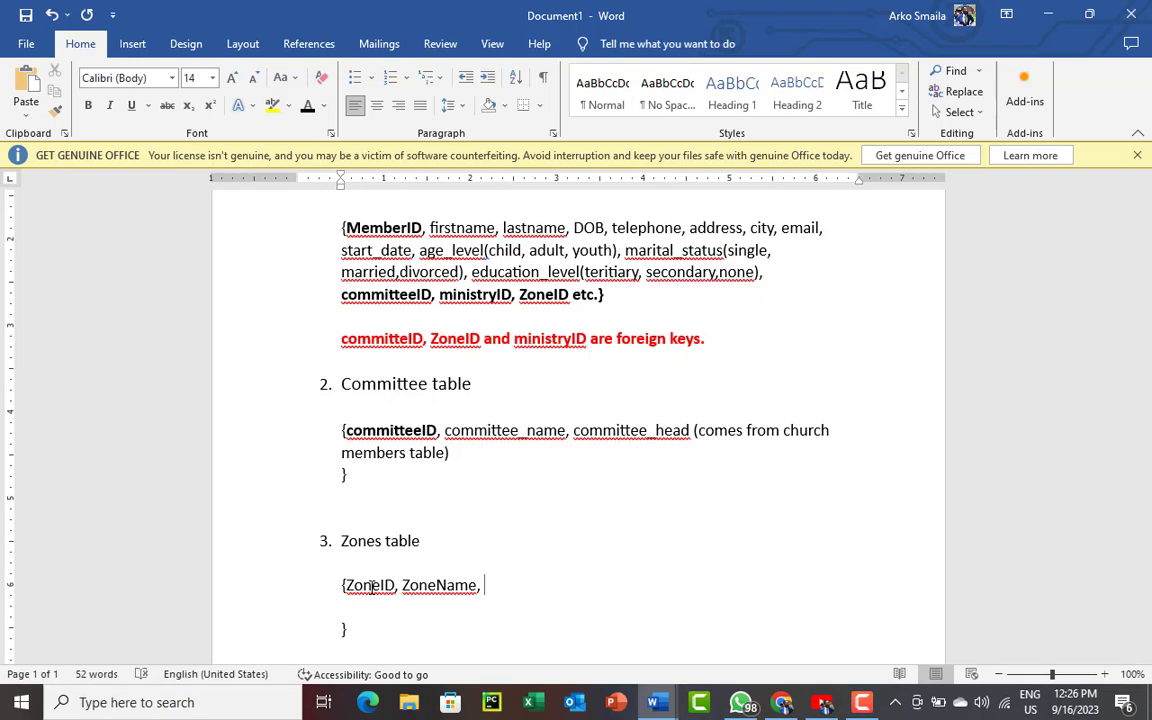
pyautogui.write('Xon')
pyautogui.press('BackSpace')
pyautogui.press('BackSpace')
pyautogui.press('BackSpace')
pyautogui.write('ZoneHead')
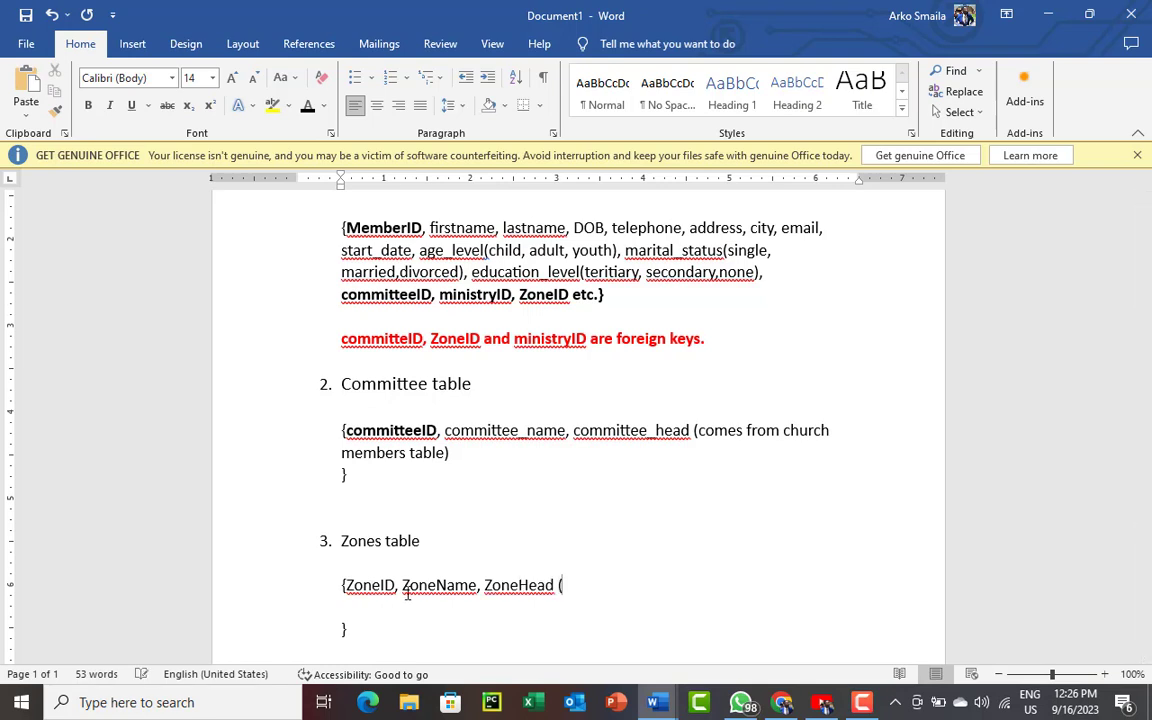
pyautogui.write(' (comes from')
pyautogui.write(' ch')
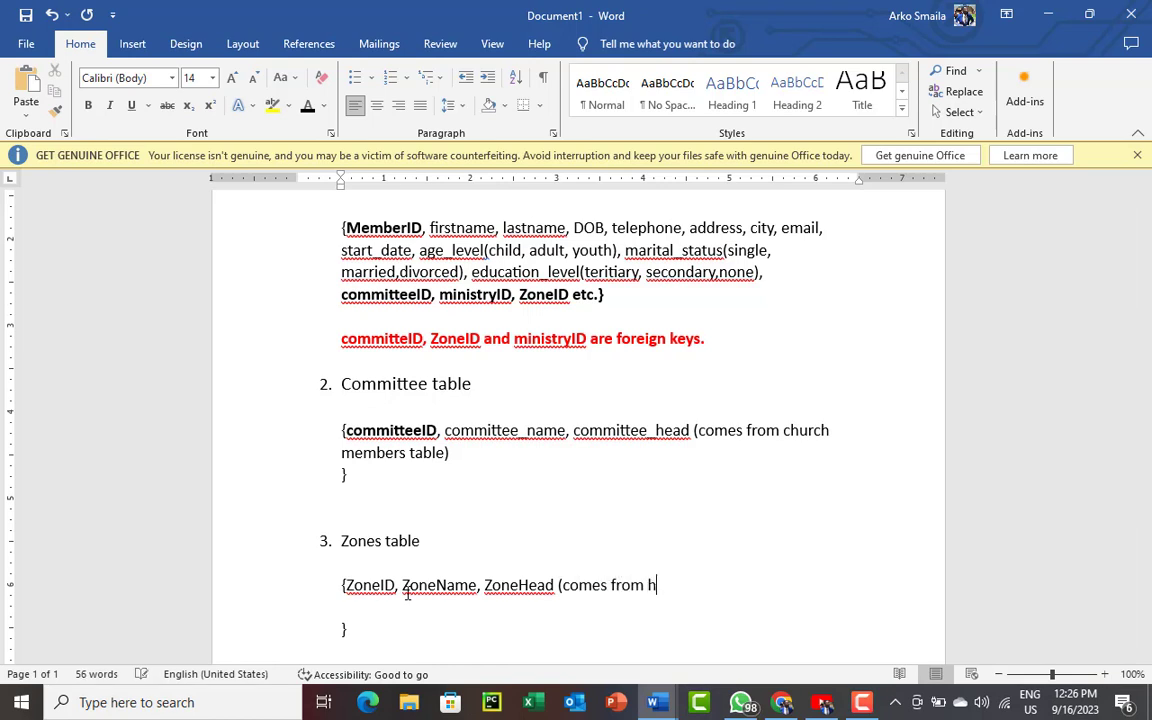
pyautogui.press('BackSpace')
pyautogui.write('church mem')
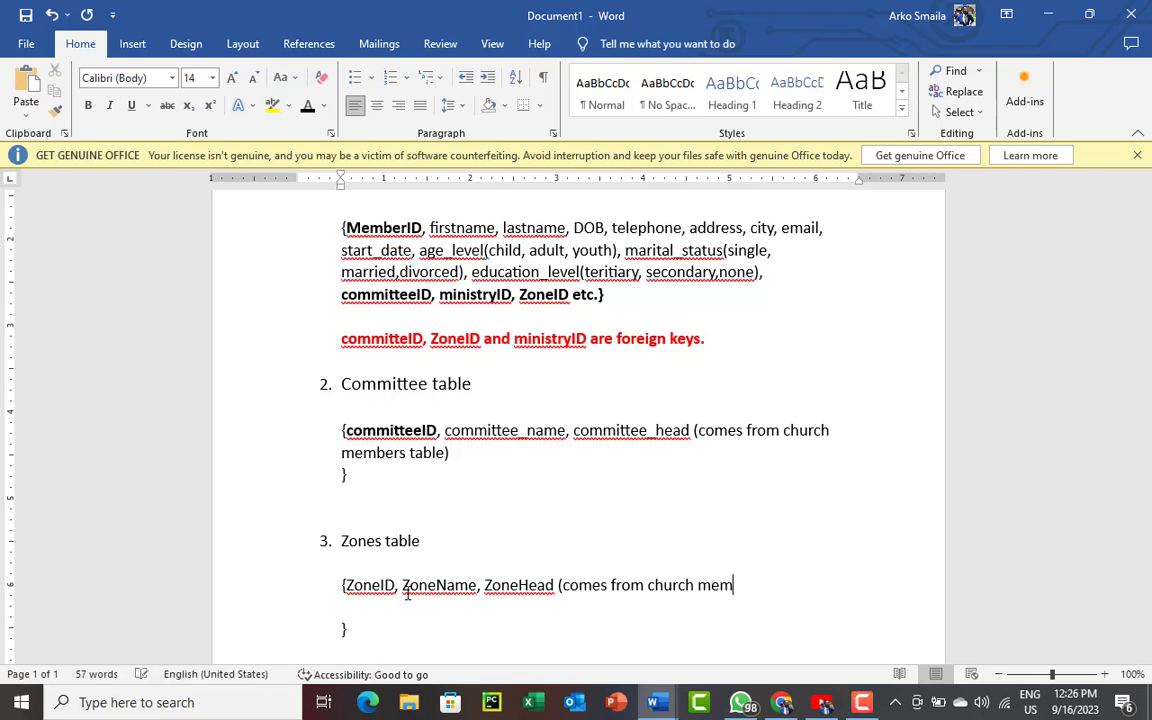
pyautogui.write('bers)')
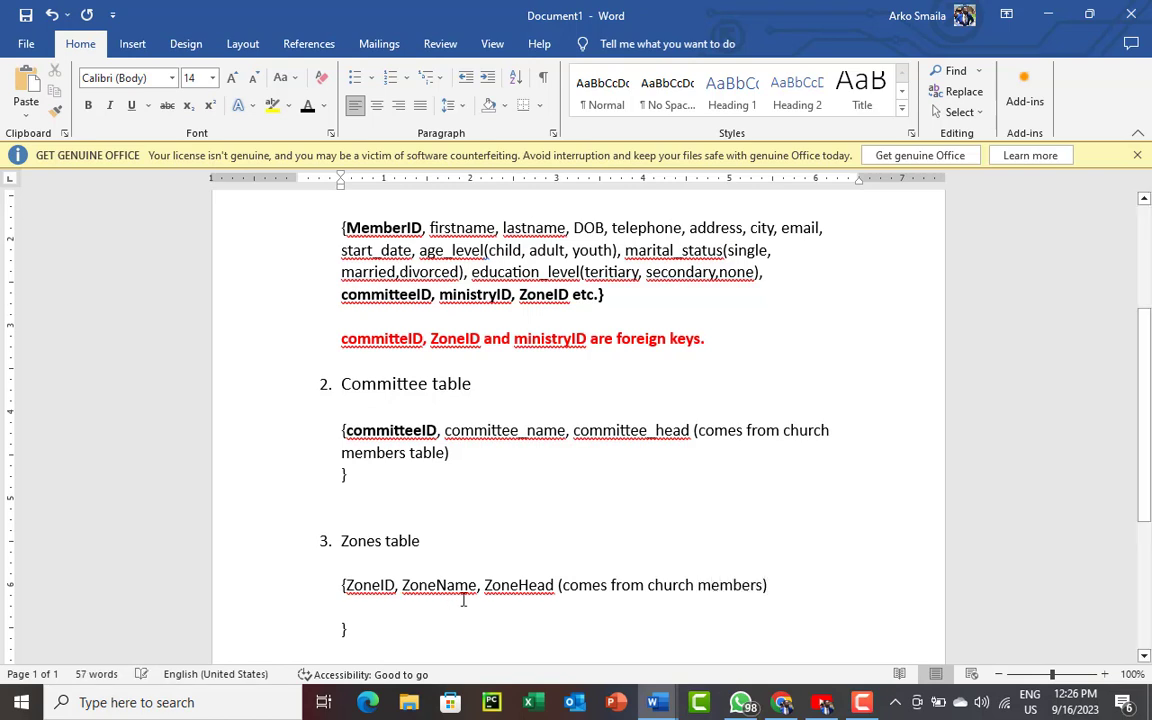
# - Enlarge the Zones table heading two Grow Font steps to 18 pt
pyautogui.moveTo(1148, 398); pyautogui.dragTo(1143, 441)
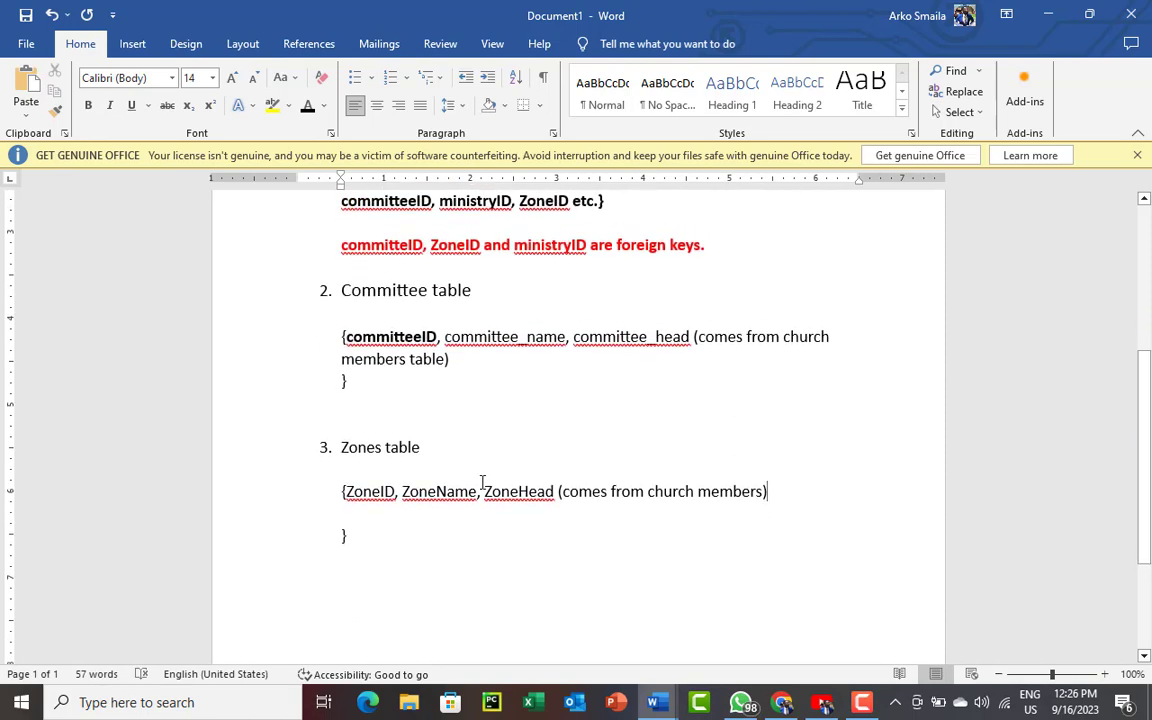
pyautogui.moveTo(452, 450); pyautogui.dragTo(339, 450)
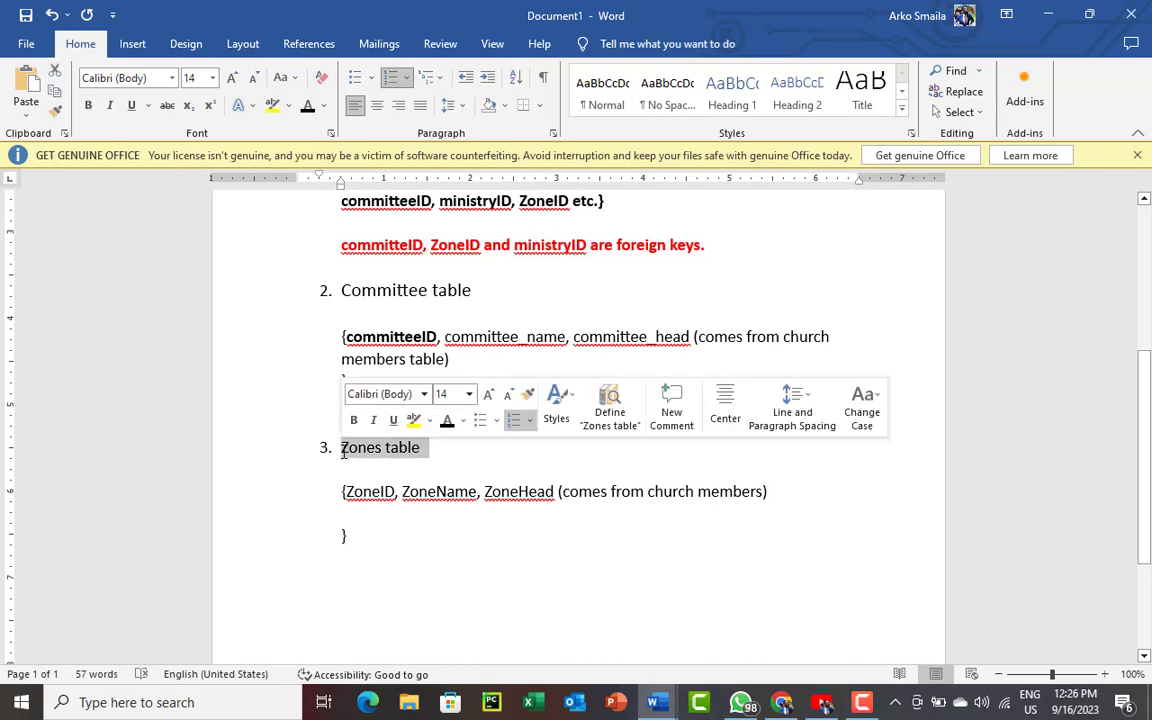
pyautogui.click(232, 77)
pyautogui.click(232, 77)
pyautogui.moveTo(488, 289); pyautogui.dragTo(330, 290)
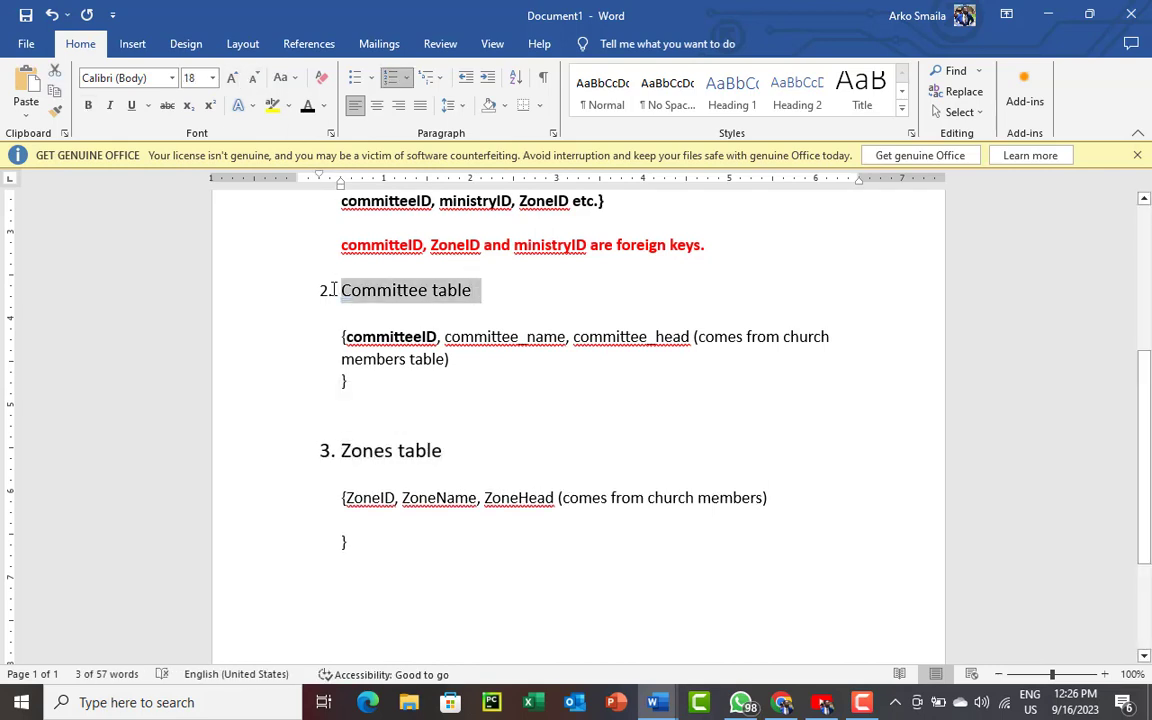
# - Dismiss the Get Genuine Office licence warning banner
pyautogui.click(599, 452)
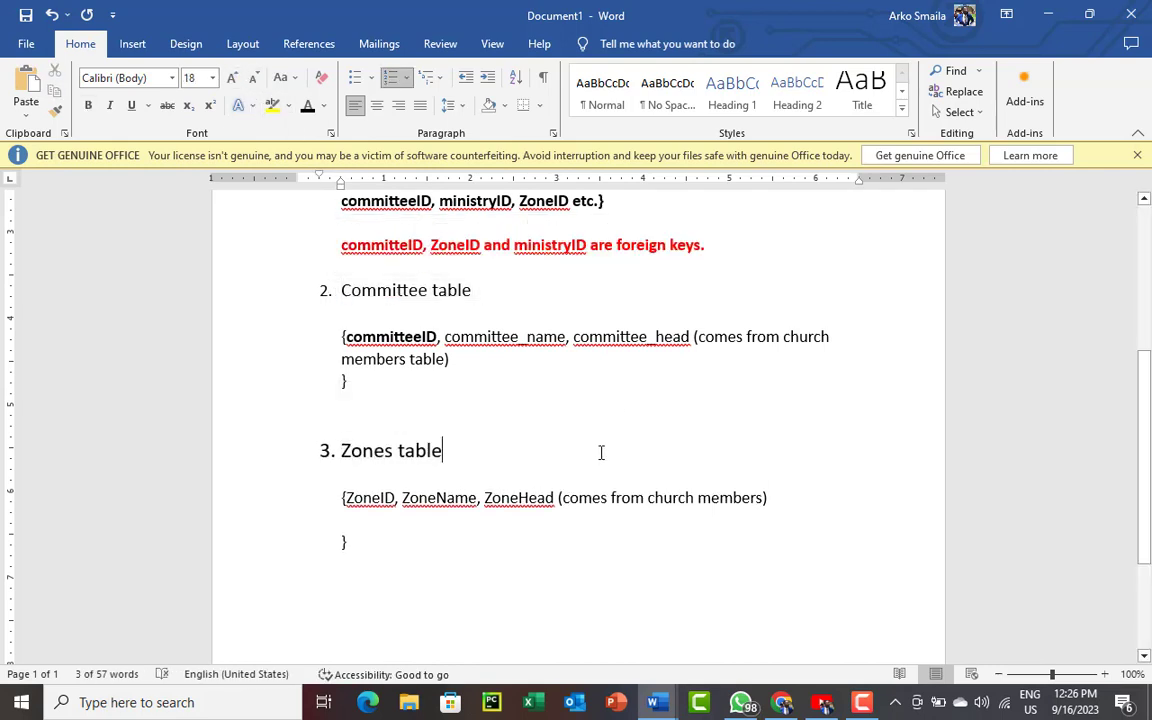
pyautogui.click(1138, 156)
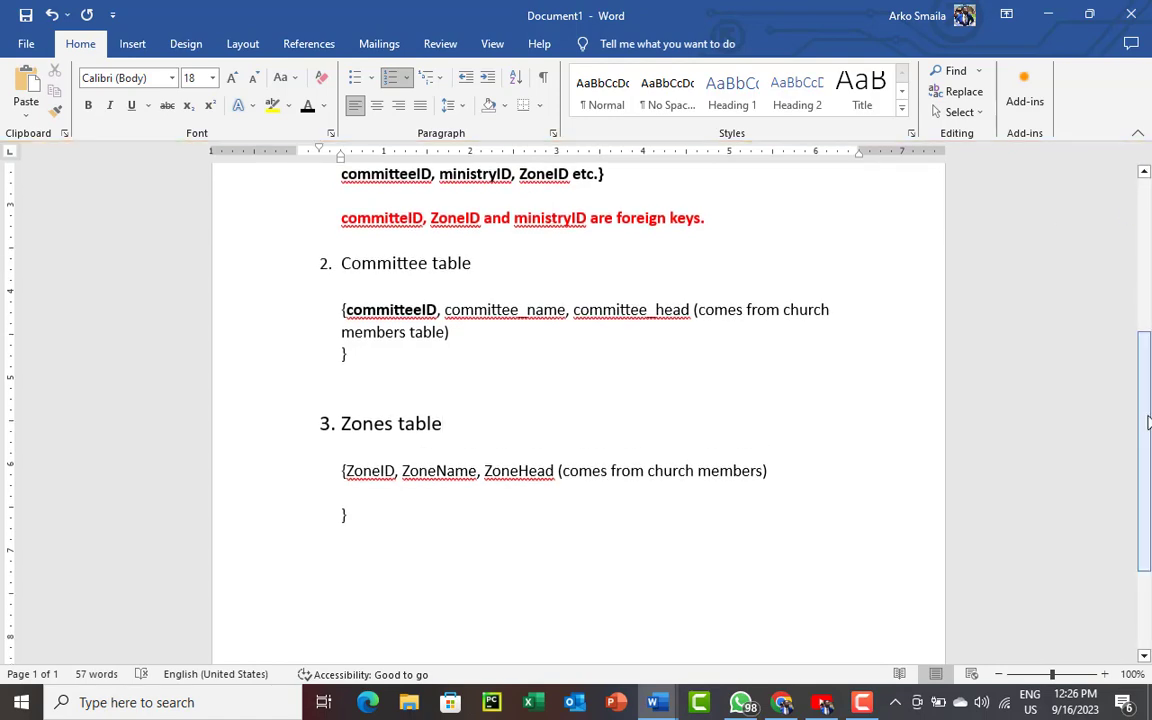
pyautogui.scroll(3, 1147, 350)
pyautogui.moveTo(1149, 352); pyautogui.dragTo(1143, 457)
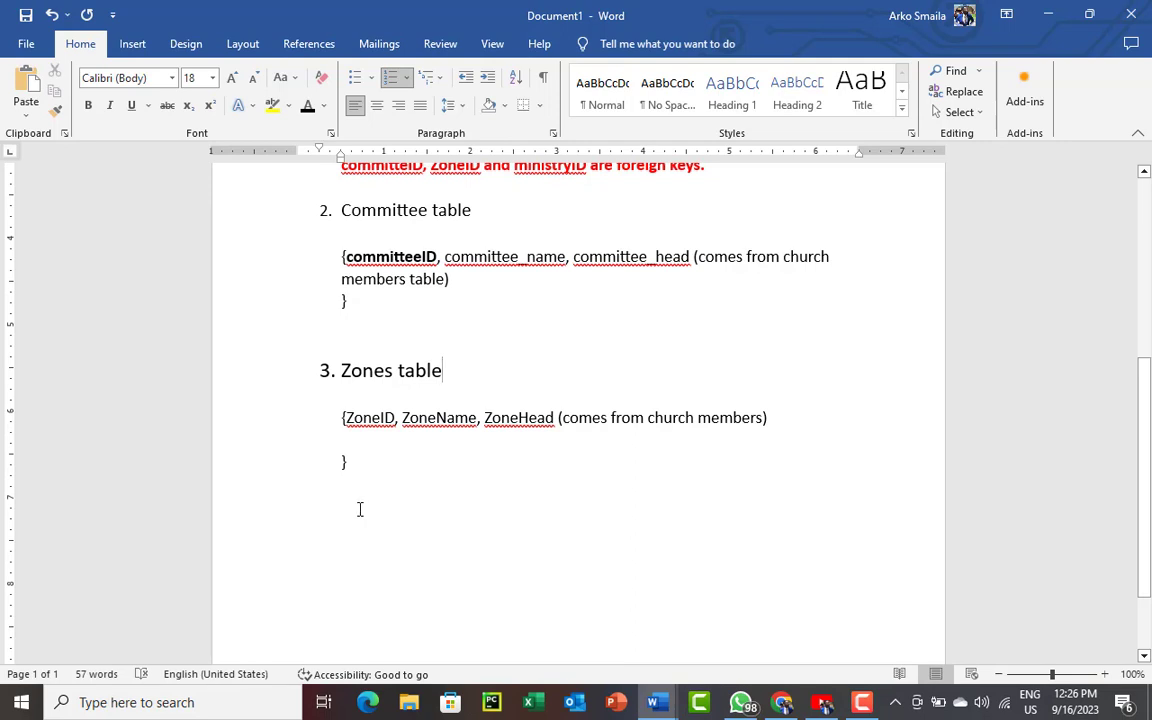
# - Add heading '4. Ministry table' with a bold number and non-bold title
pyautogui.click(360, 510)
pyautogui.write('4.')
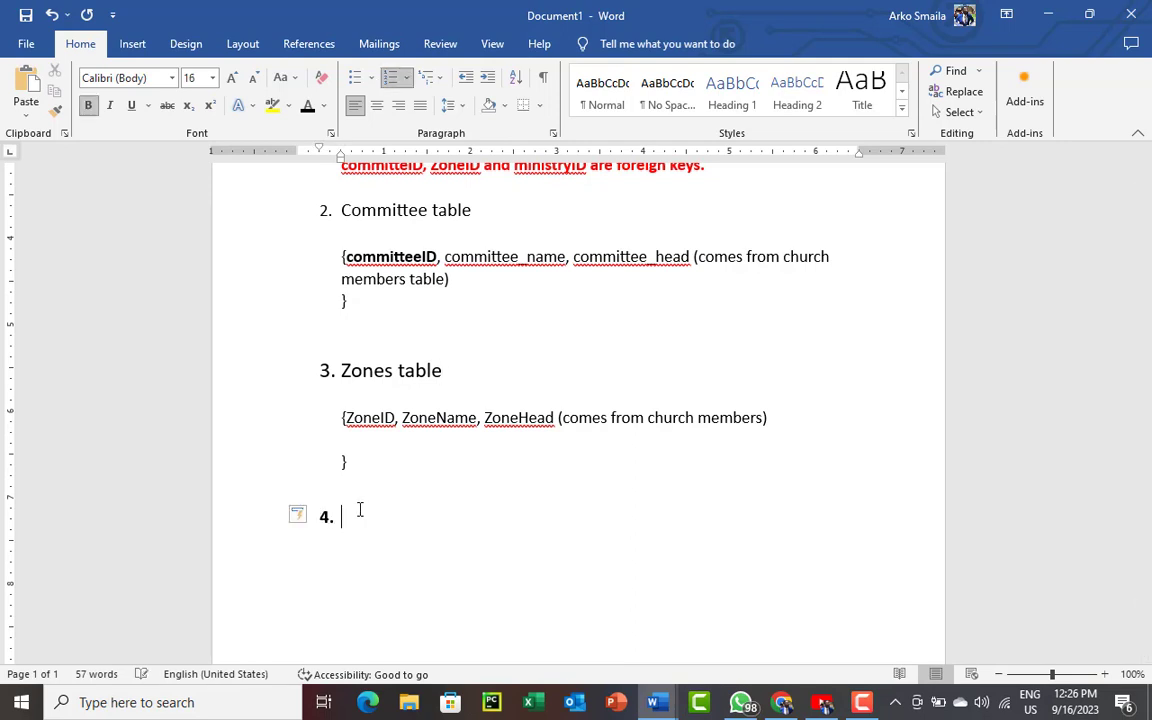
pyautogui.press('BackSpace')
pyautogui.press('BackSpace')
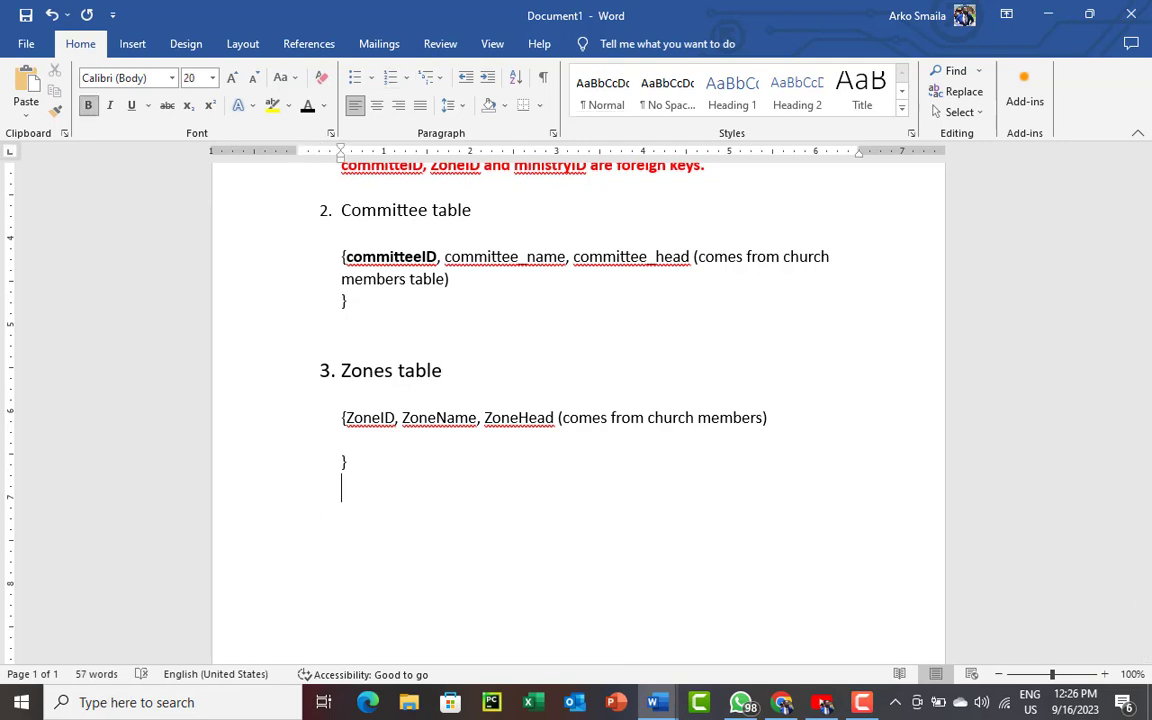
pyautogui.write('4')
pyautogui.press('BackSpace')
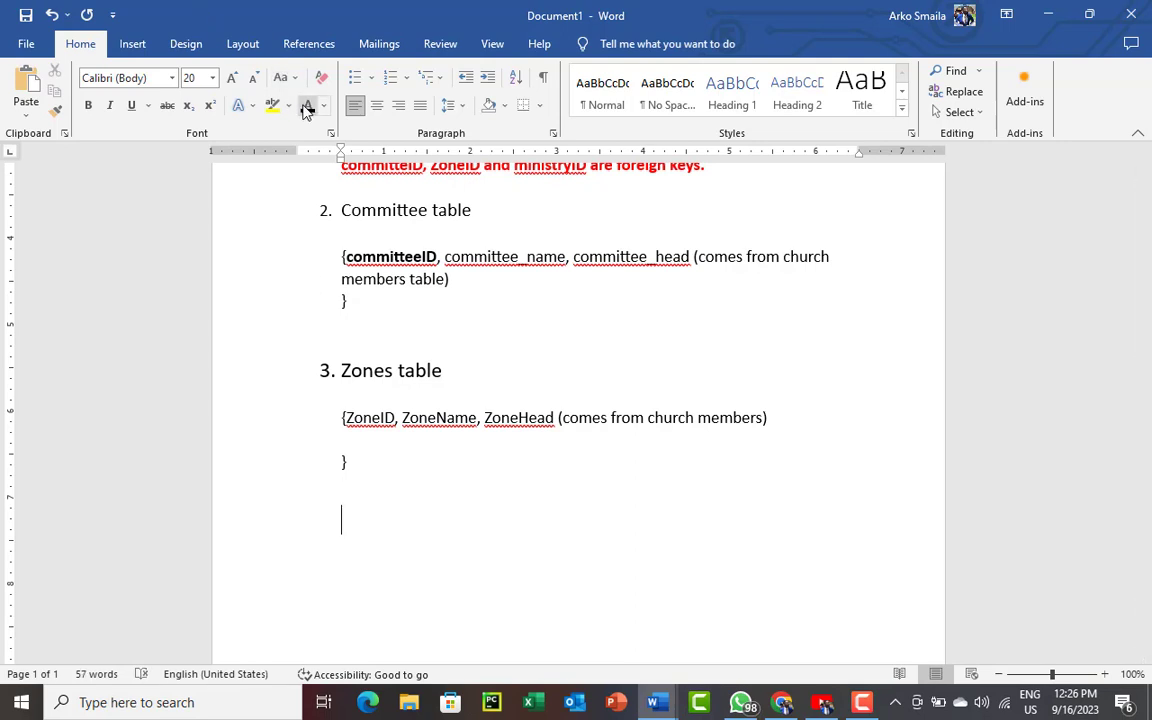
pyautogui.write('4.')
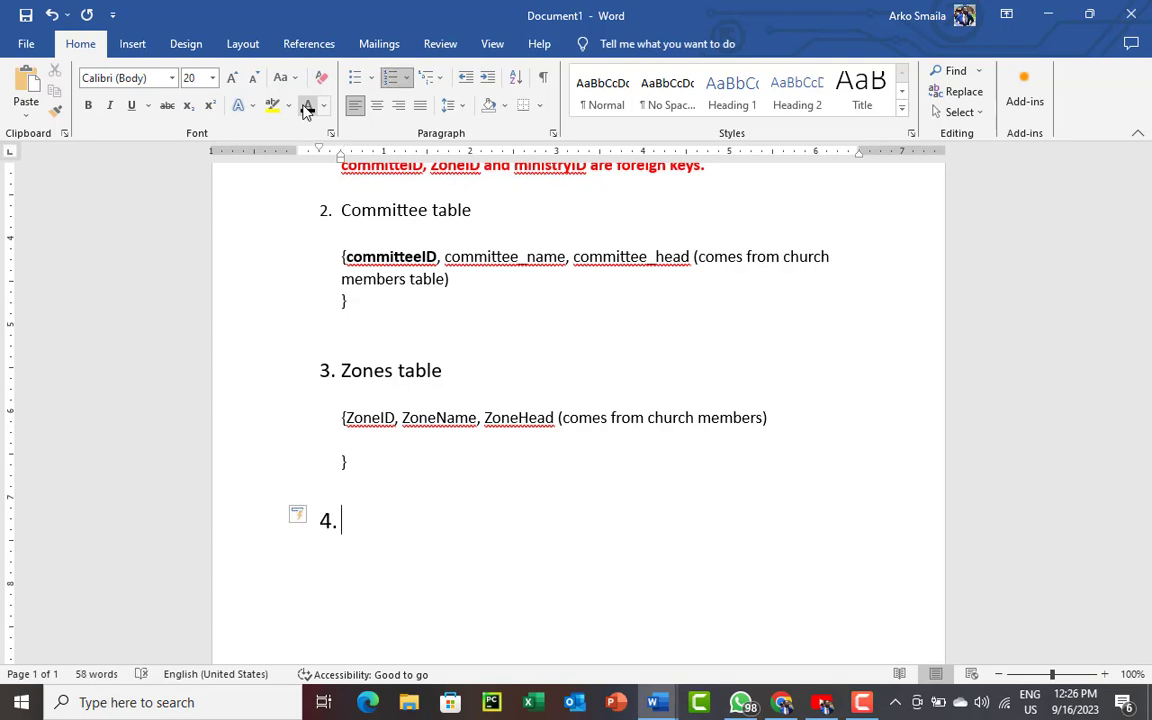
pyautogui.hotkey('ctrl', 'z')
pyautogui.hotkey('ctrl', 'z')
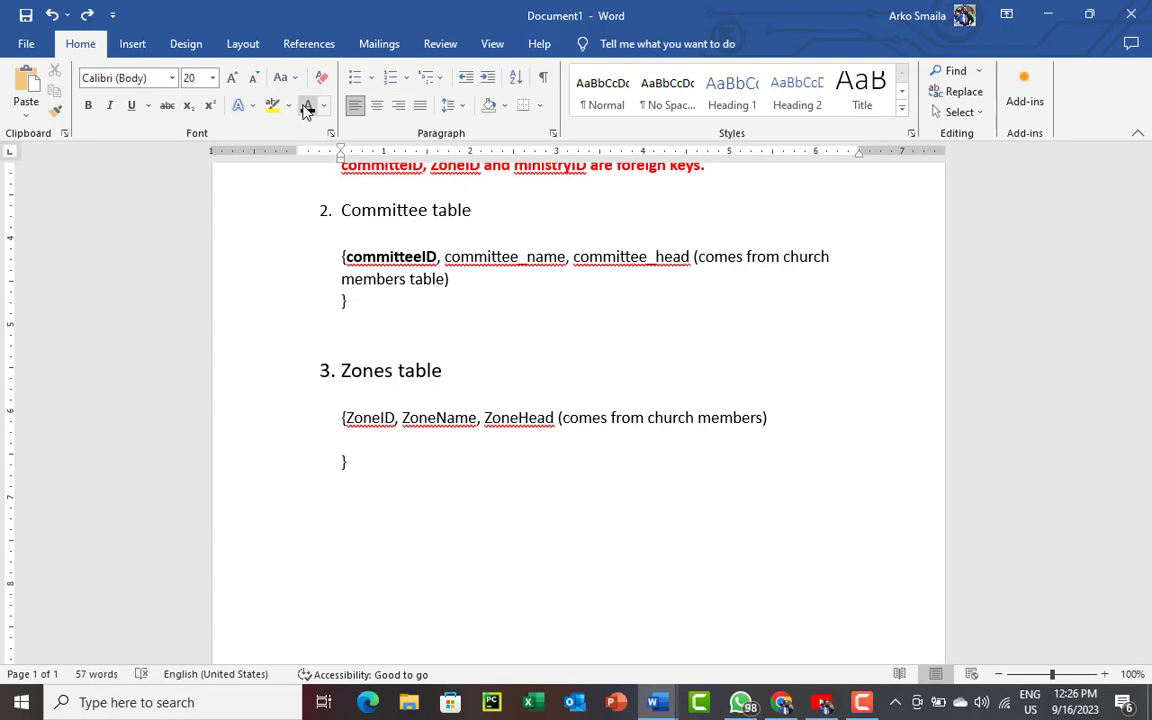
pyautogui.hotkey('ctrl', 'b')
pyautogui.write('4. ')
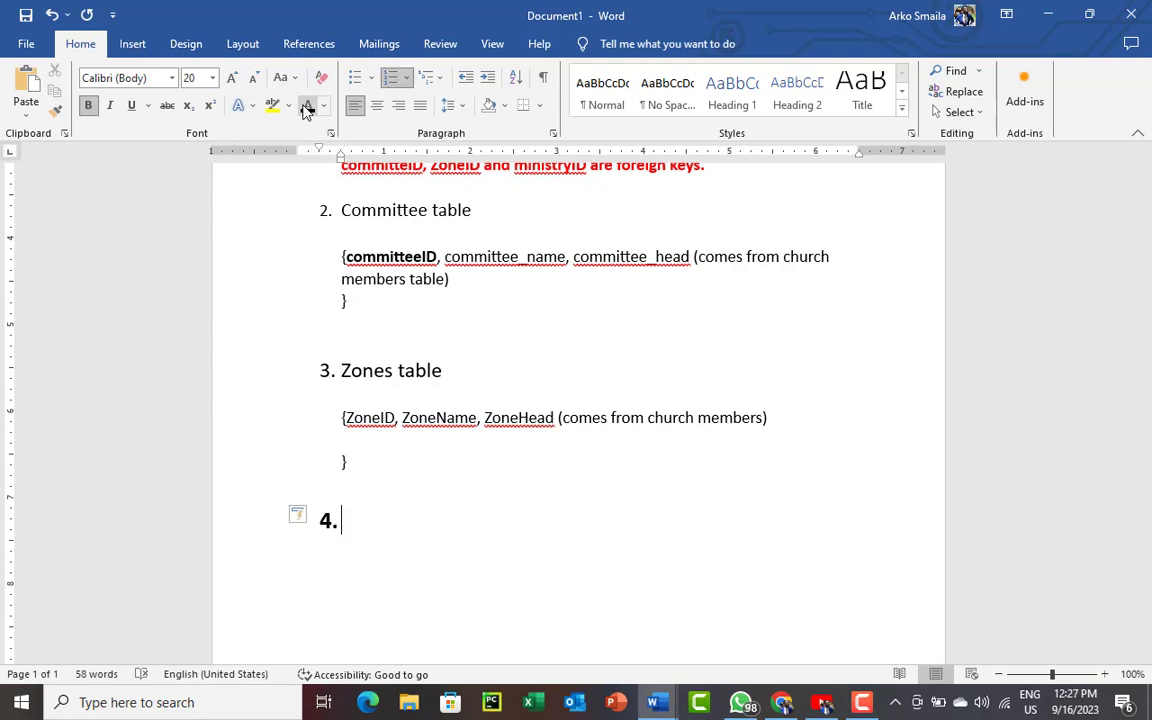
pyautogui.write('M')
pyautogui.press('BackSpace')
pyautogui.hotkey('ctrl', 'b')
pyautogui.write('Ministry table')
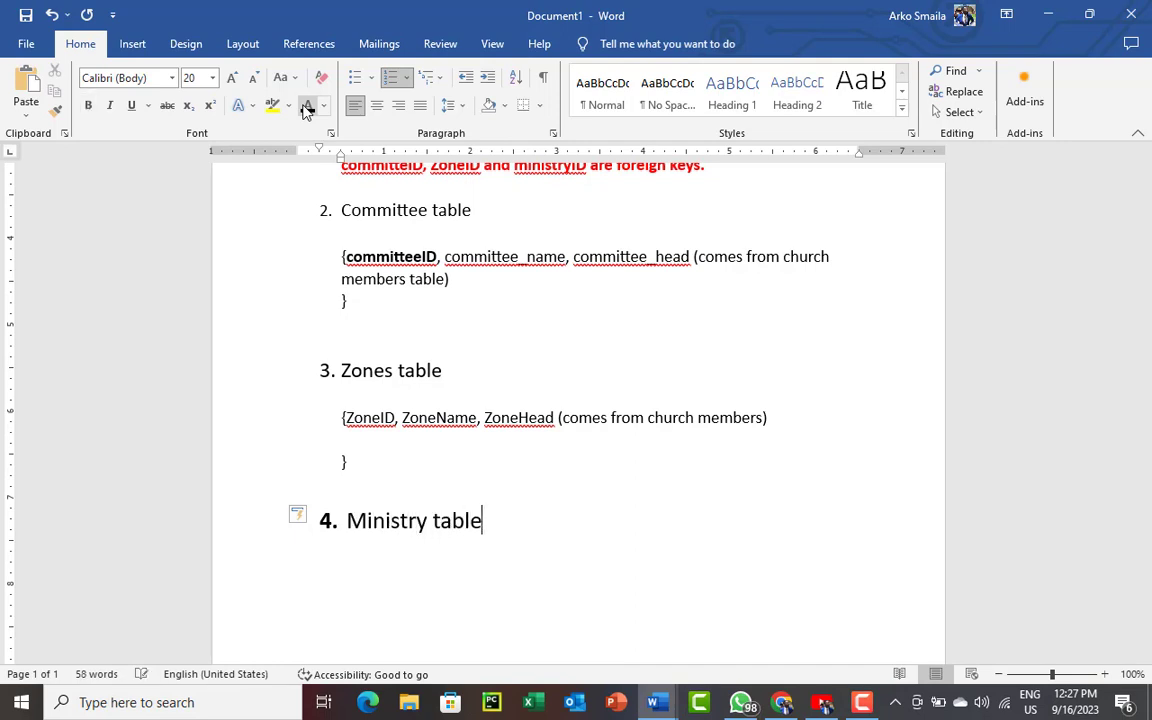
# - Put a pair of braces on separate unnumbered lines under Ministry table
pyautogui.press('Return')
pyautogui.press('BackSpace')
pyautogui.write('{}')
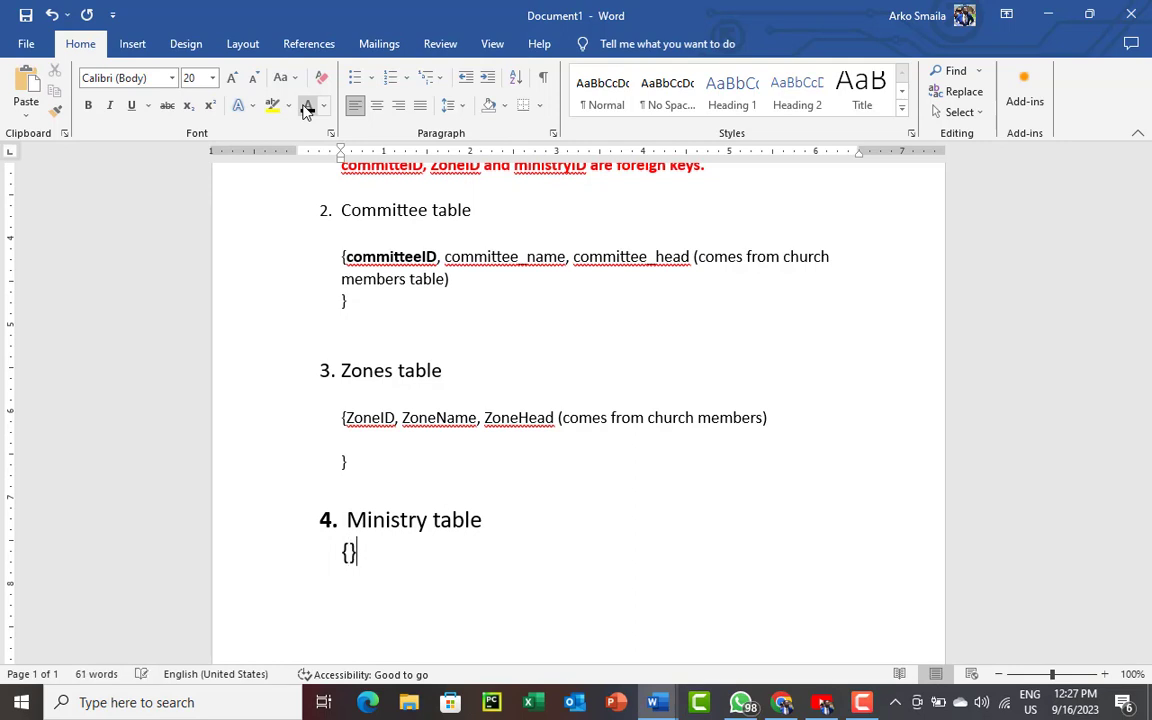
pyautogui.press('Left')
pyautogui.press('Return')
pyautogui.click(380, 546)
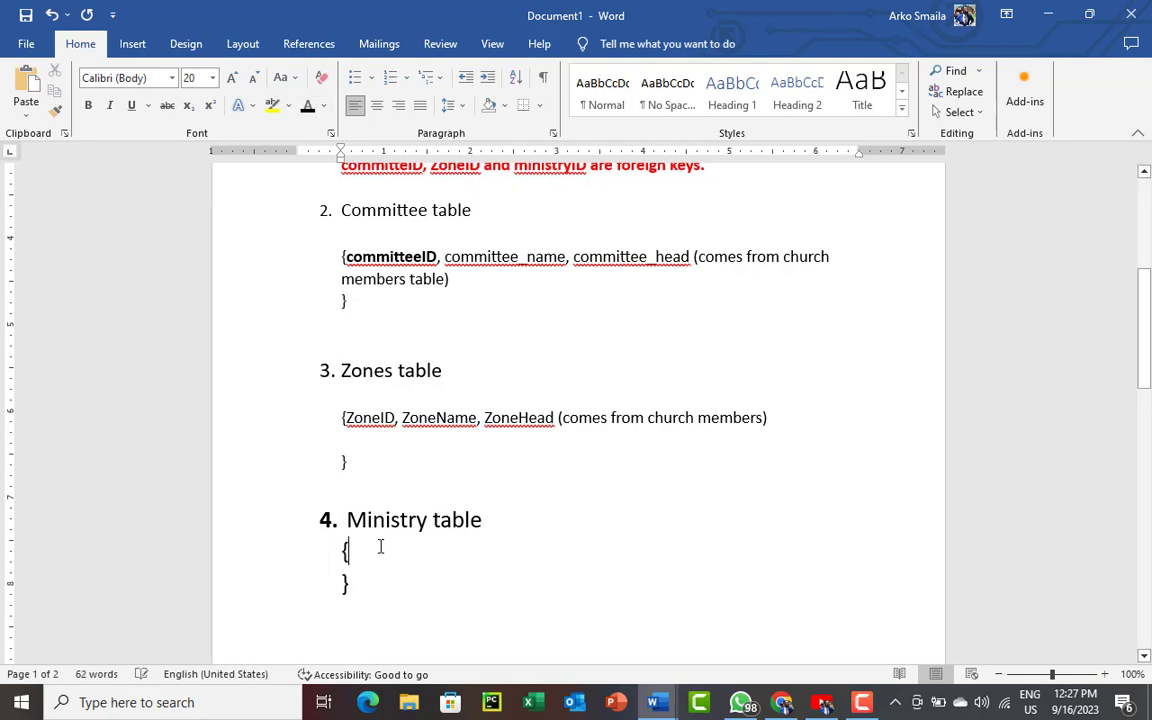
# - Type 'MinistryID, ministryName, ministryHead' inside the Ministry table braces
pyautogui.write('Minis')
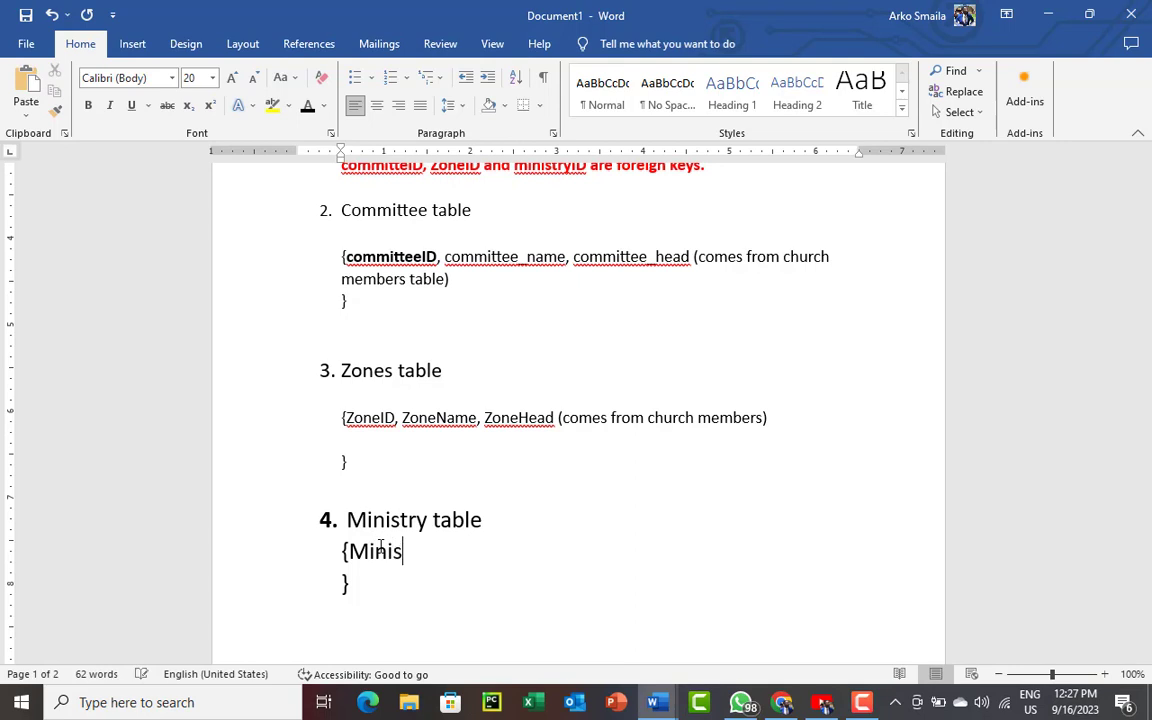
pyautogui.write('tryIF')
pyautogui.press('BackSpace')
pyautogui.write('D,')
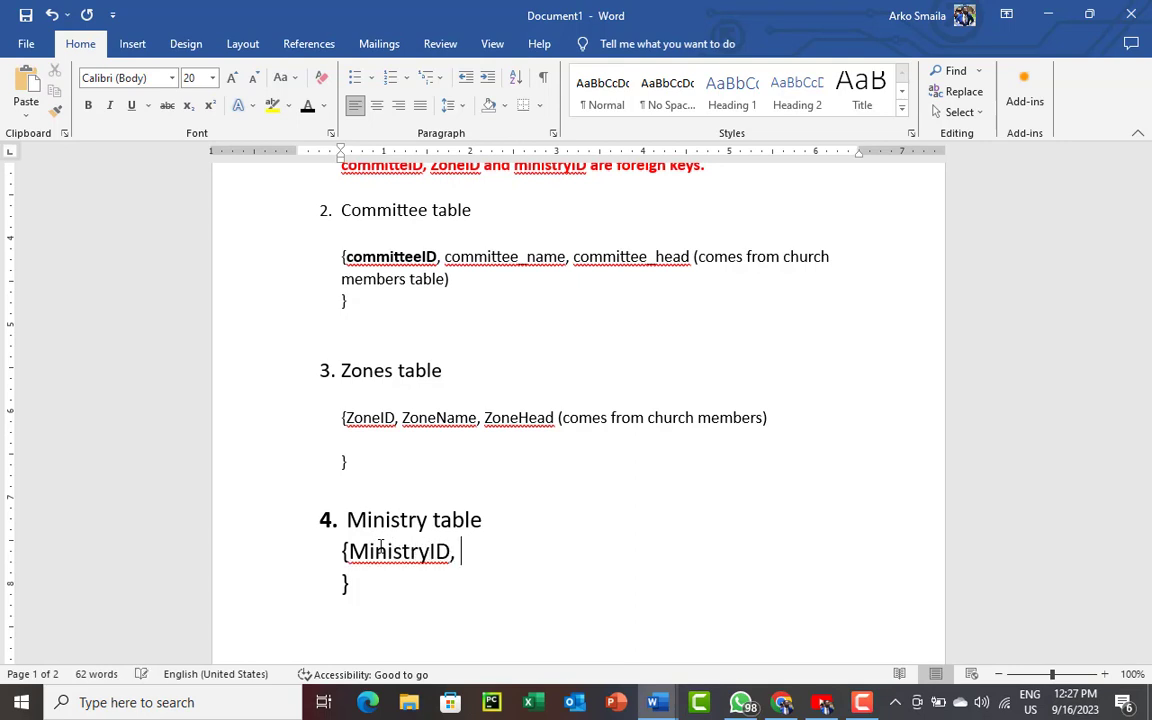
pyautogui.doubleClick(375, 551)
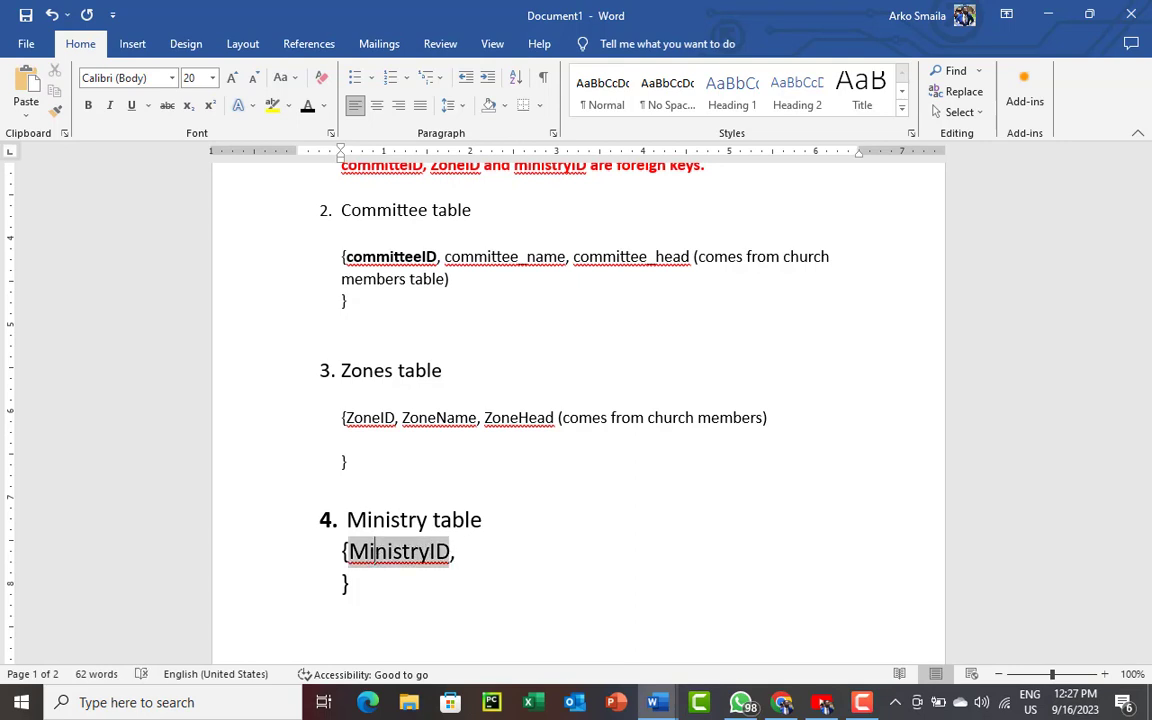
pyautogui.click(485, 556)
pyautogui.write('ministry')
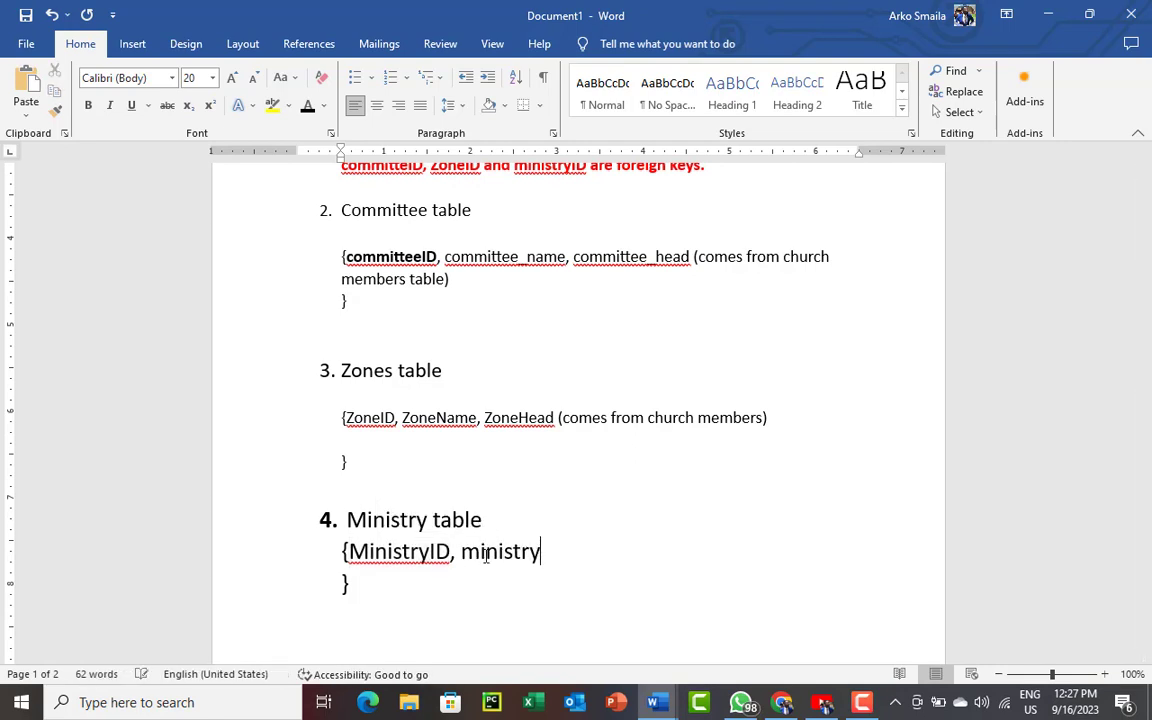
pyautogui.write('Name, mini')
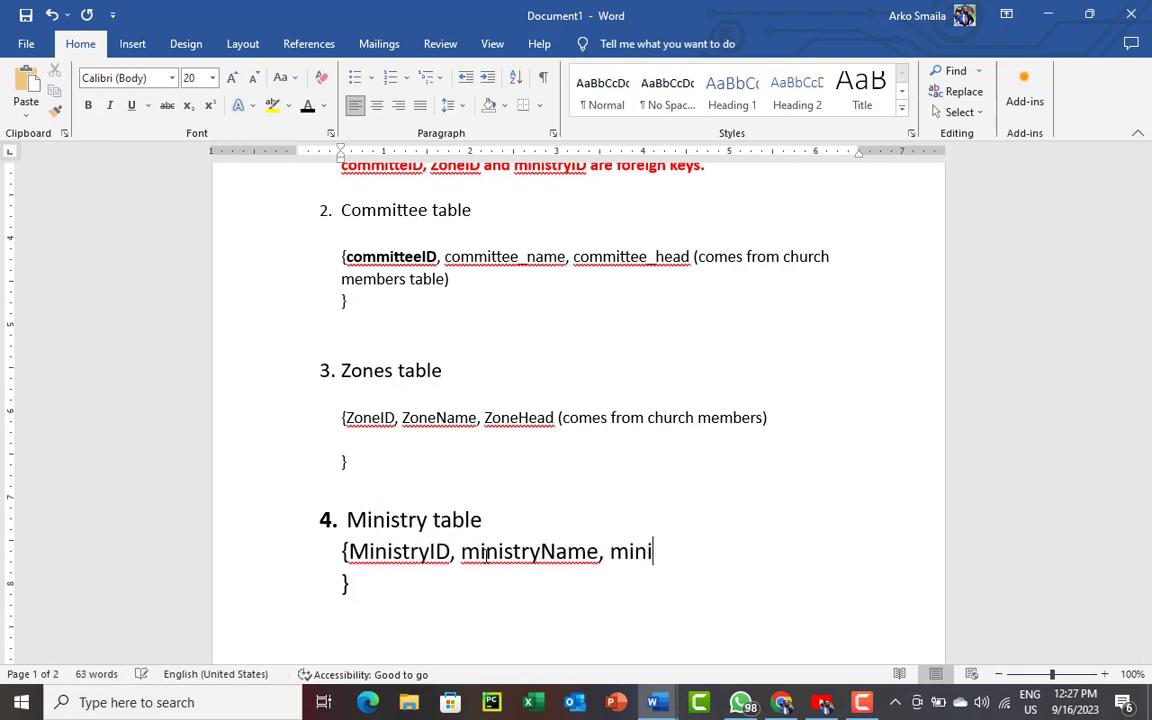
pyautogui.write('stryHead')
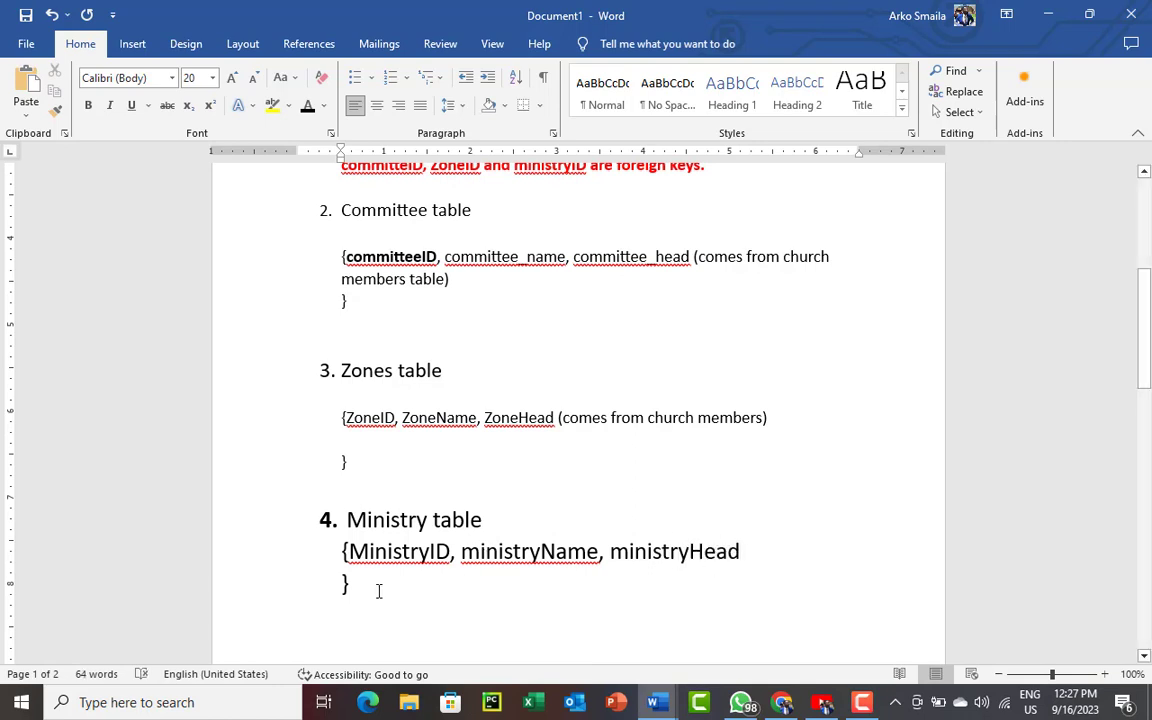
# - Shrink the Ministry attribute lines and closing brace to font size 16
pyautogui.moveTo(378, 591); pyautogui.dragTo(337, 558)
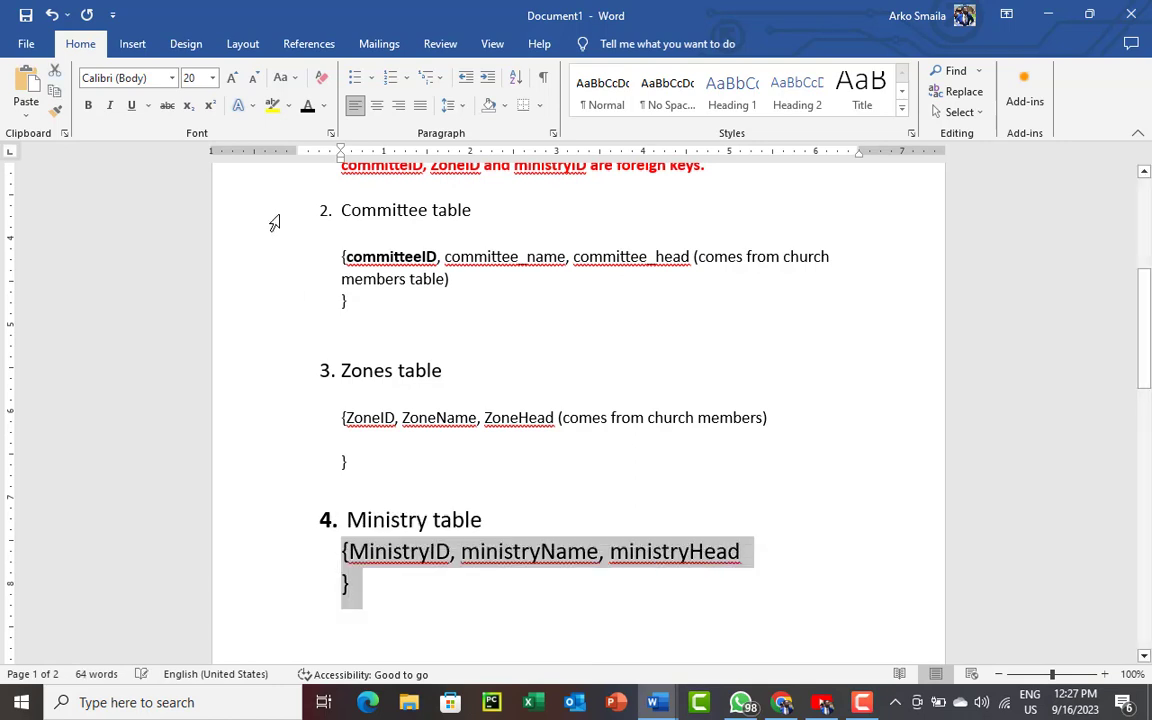
pyautogui.click(255, 80)
pyautogui.click(255, 80)
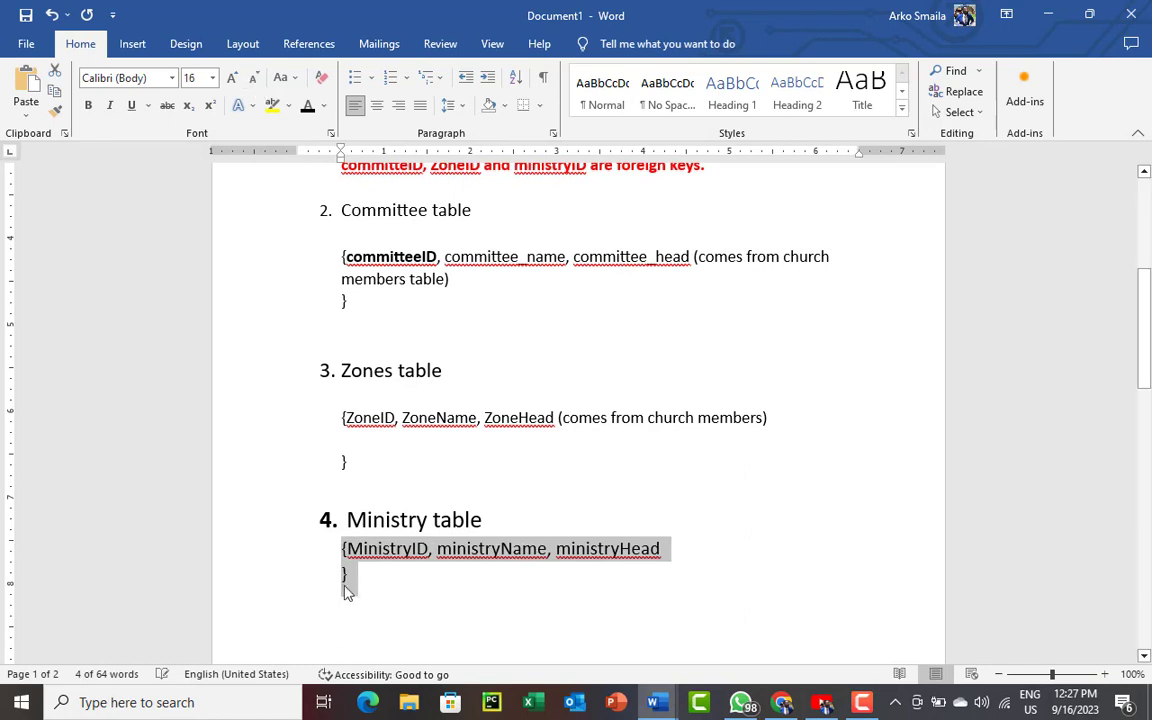
pyautogui.click(384, 612)
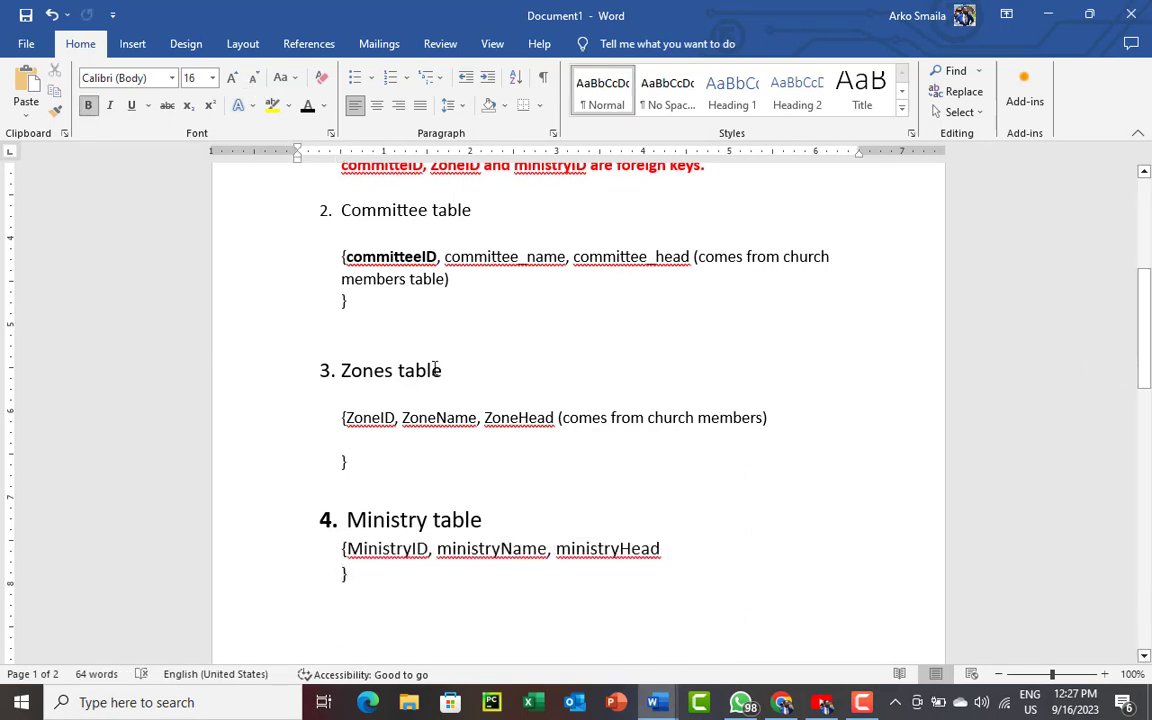
# - Delete the blank lines above and below Zones table and under Committee table
pyautogui.click(326, 341)
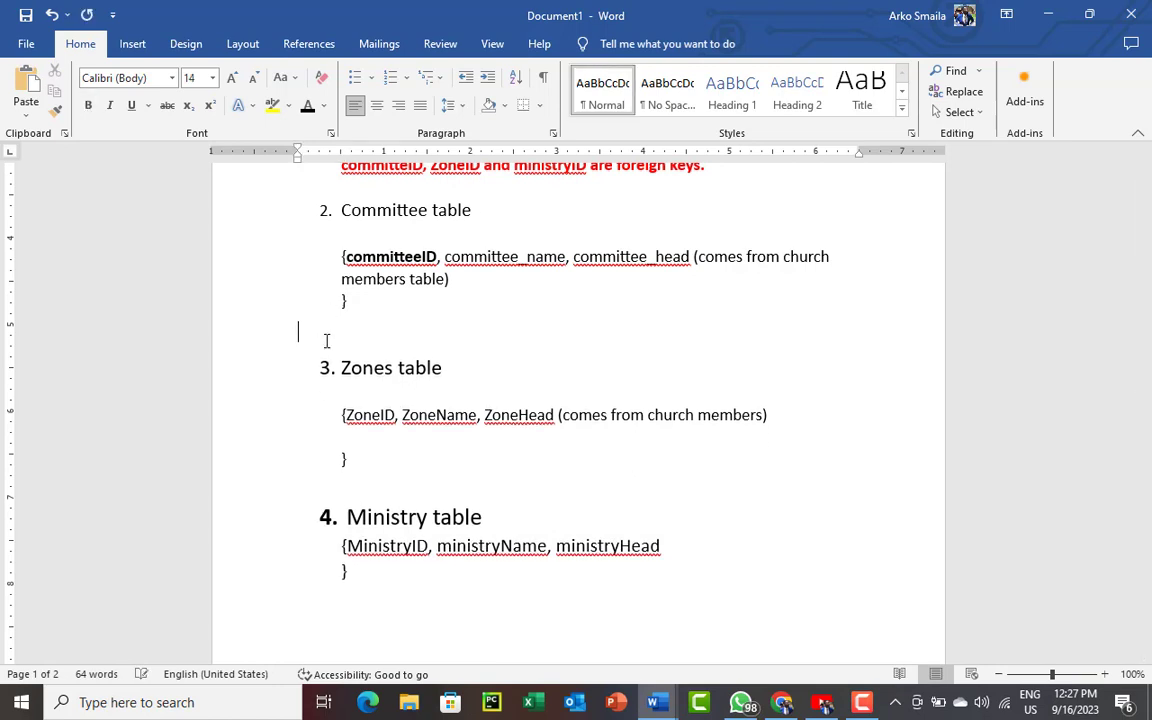
pyautogui.press('BackSpace')
pyautogui.press('BackSpace')
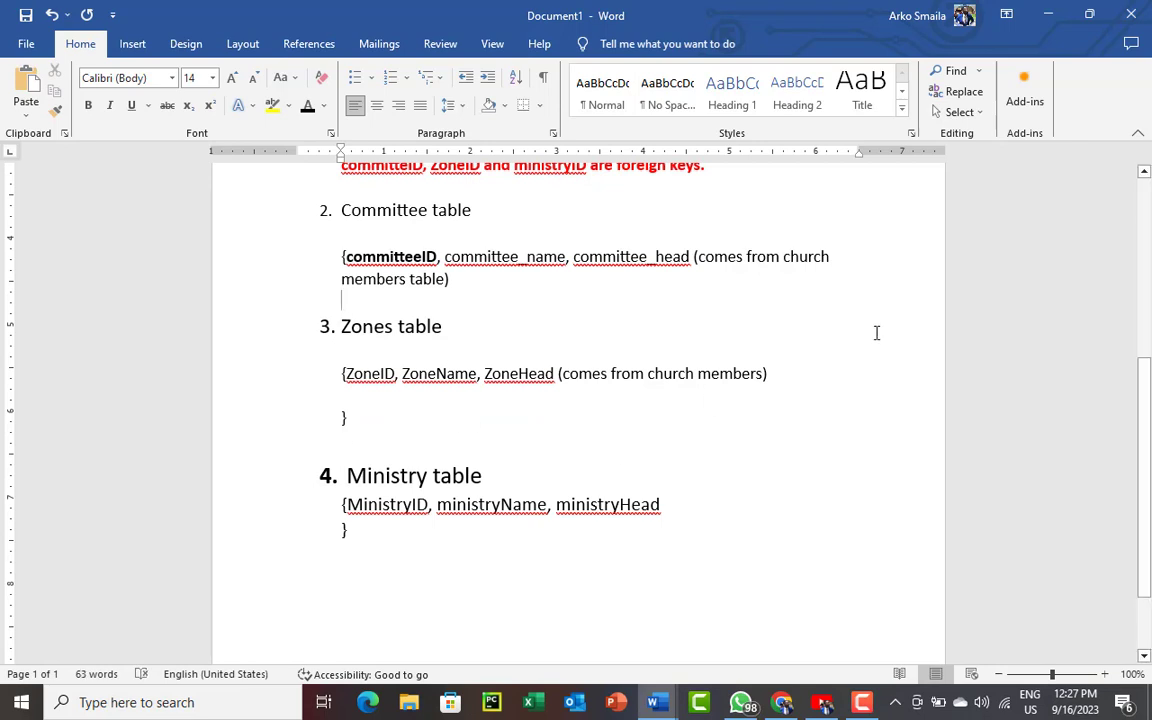
pyautogui.click(355, 349)
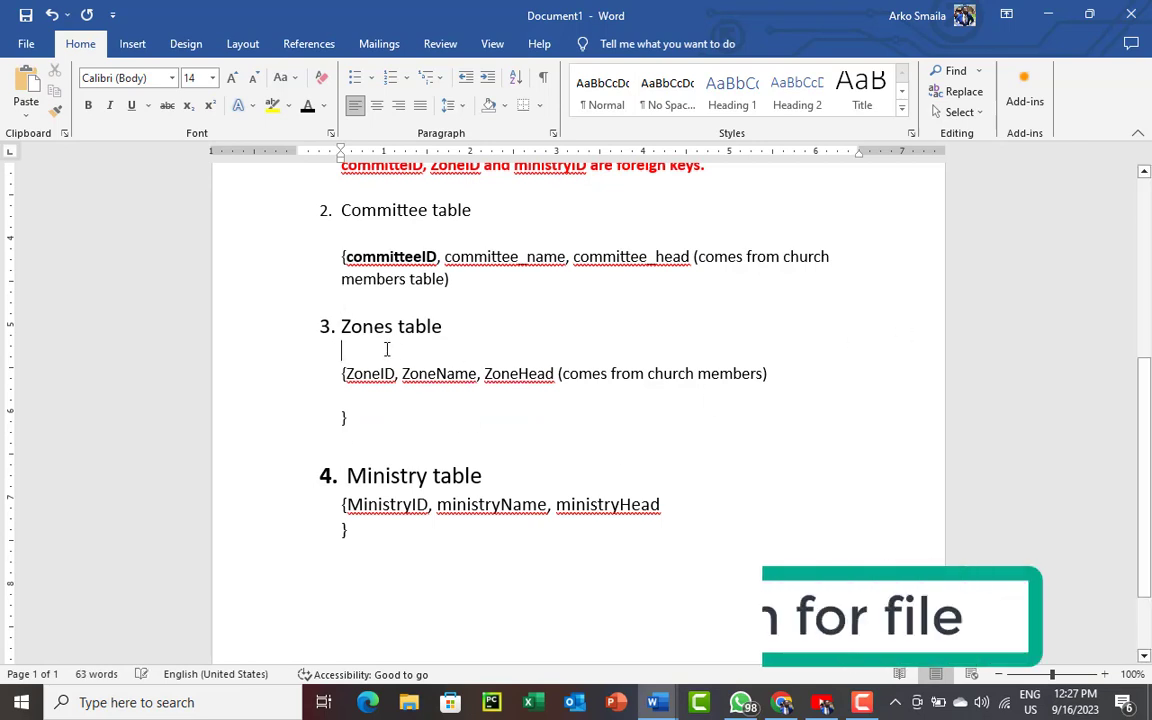
pyautogui.press('Return')
pyautogui.press('BackSpace')
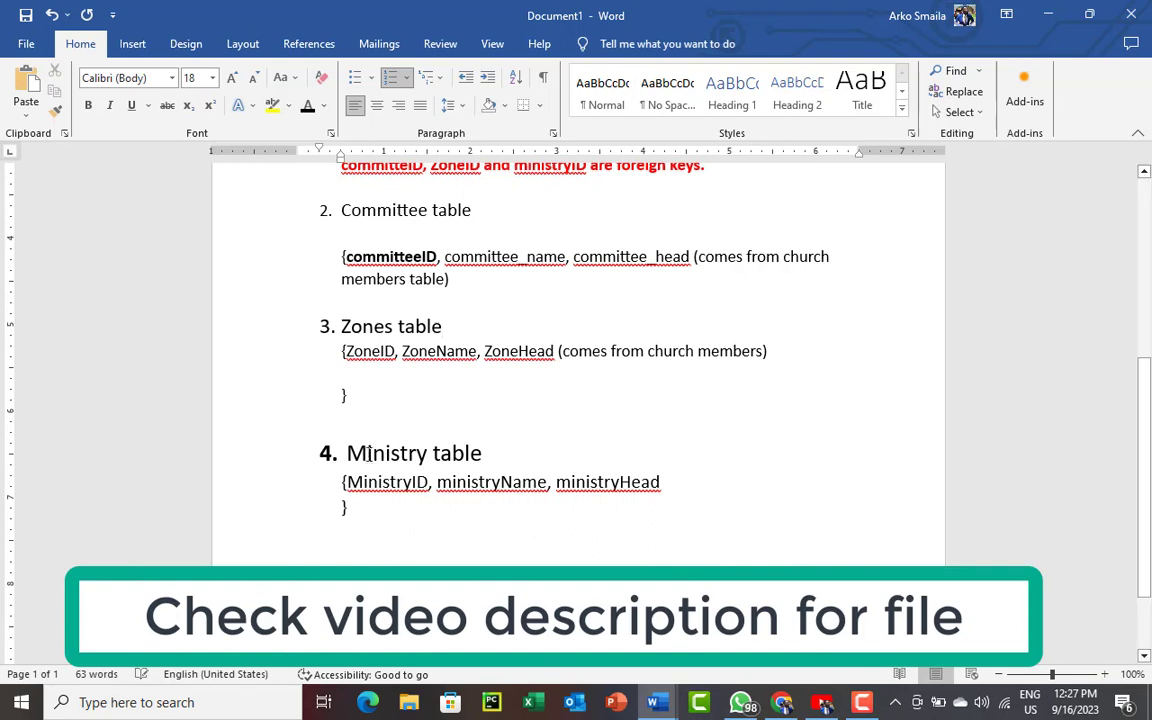
pyautogui.click(355, 231)
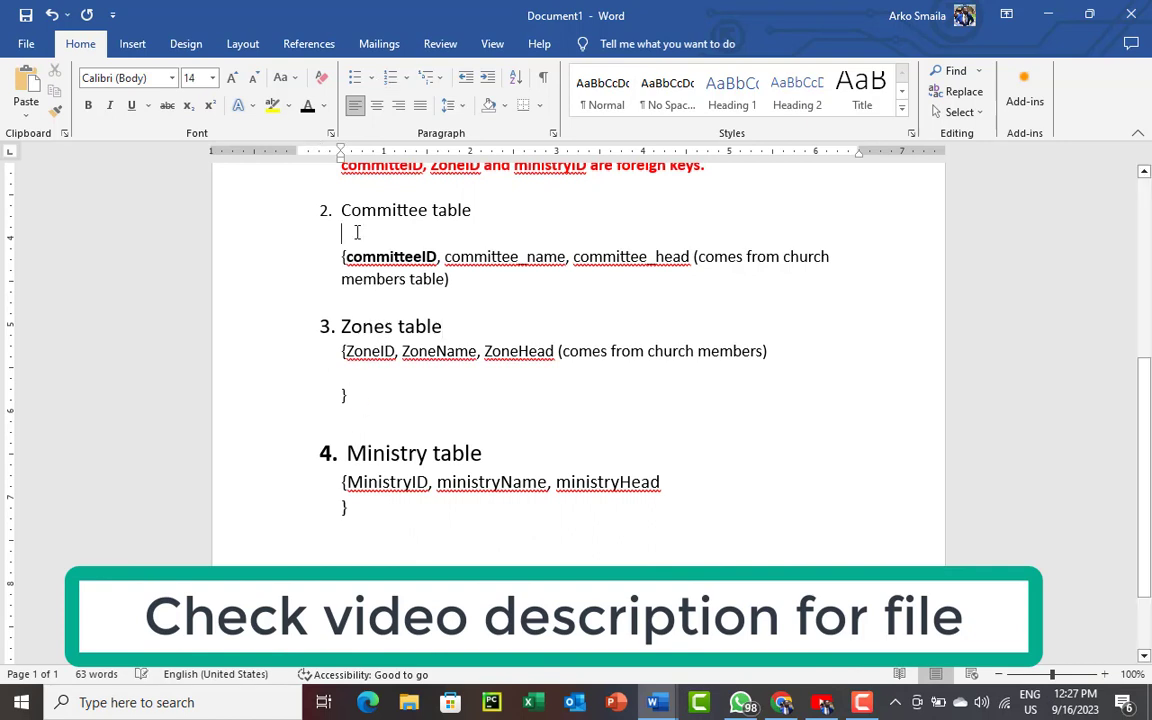
pyautogui.press('Return')
pyautogui.press('BackSpace')
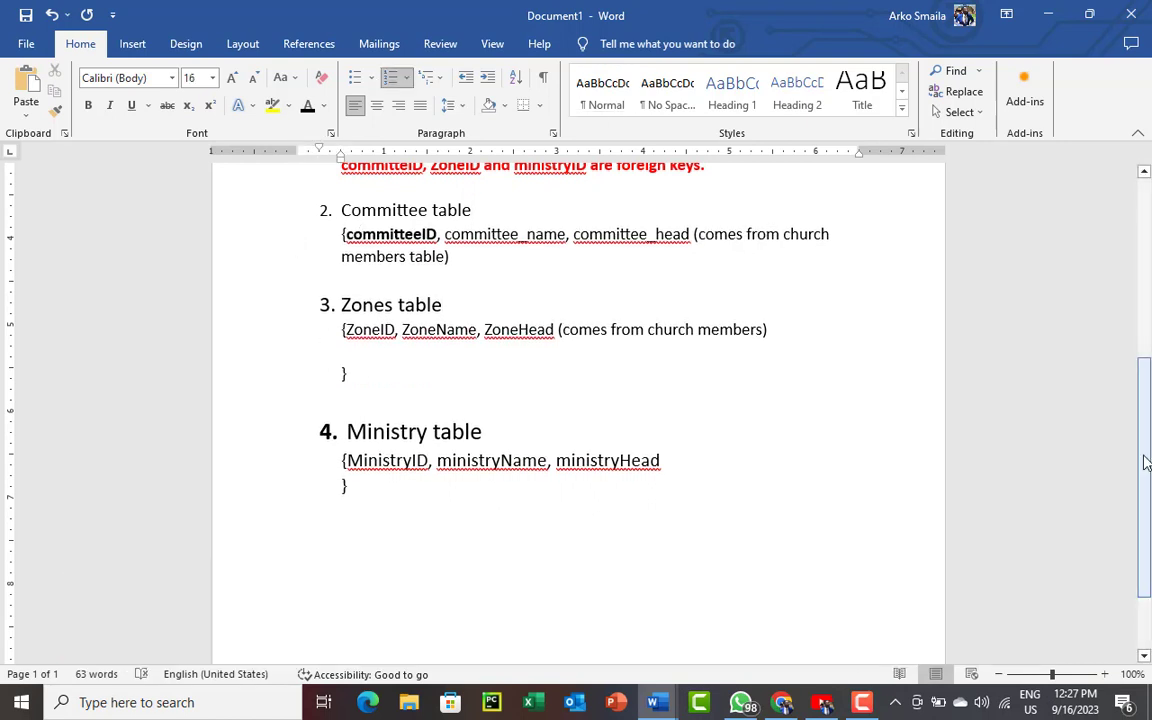
pyautogui.scroll(3, 1149, 381)
pyautogui.moveTo(1150, 382); pyautogui.dragTo(1149, 395)
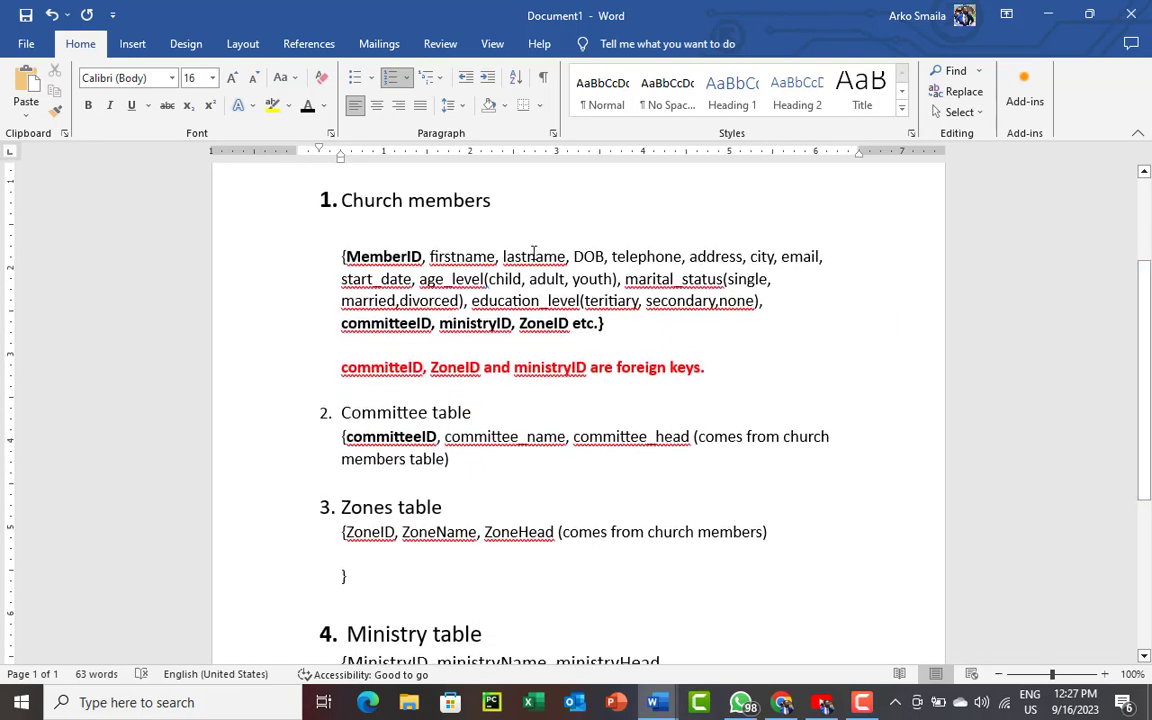
# - Remove the blank line under Church members and collapse the ribbon
pyautogui.click(421, 233)
pyautogui.press('BackSpace')
pyautogui.press('BackSpace')
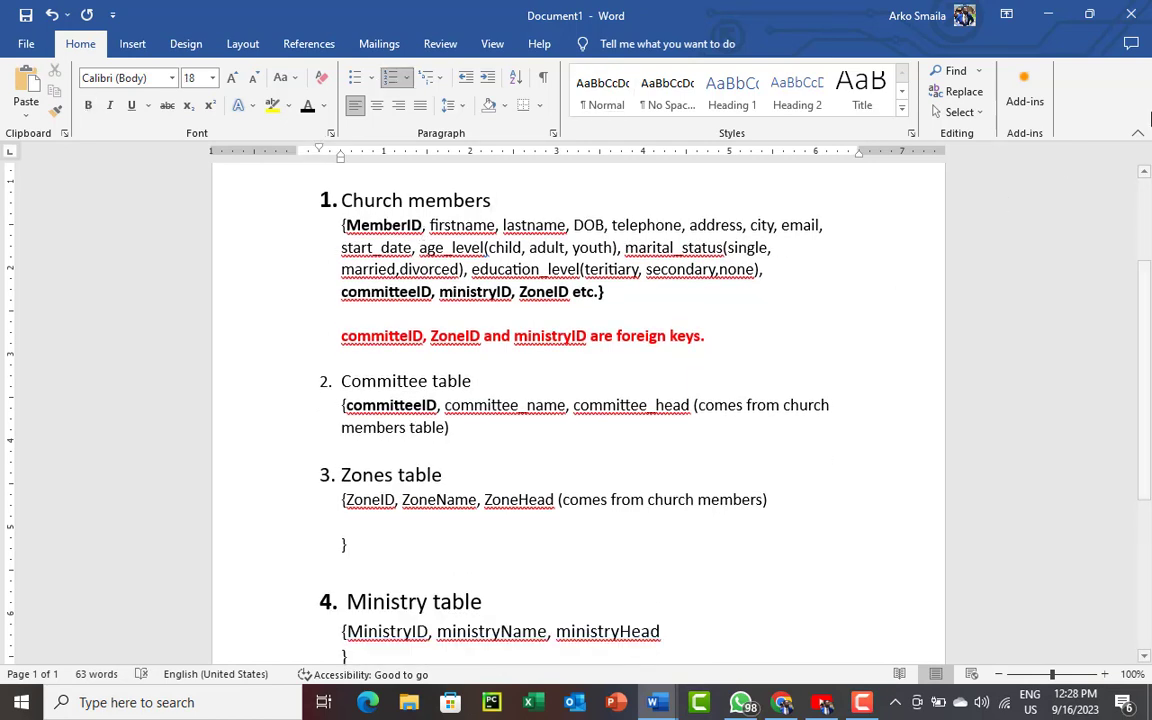
pyautogui.click(1137, 133)
pyautogui.moveTo(1149, 243)
pyautogui.mouseDown()
pyautogui.moveTo(1150, 224)
pyautogui.moveTo(1151, 253)
pyautogui.mouseUp()
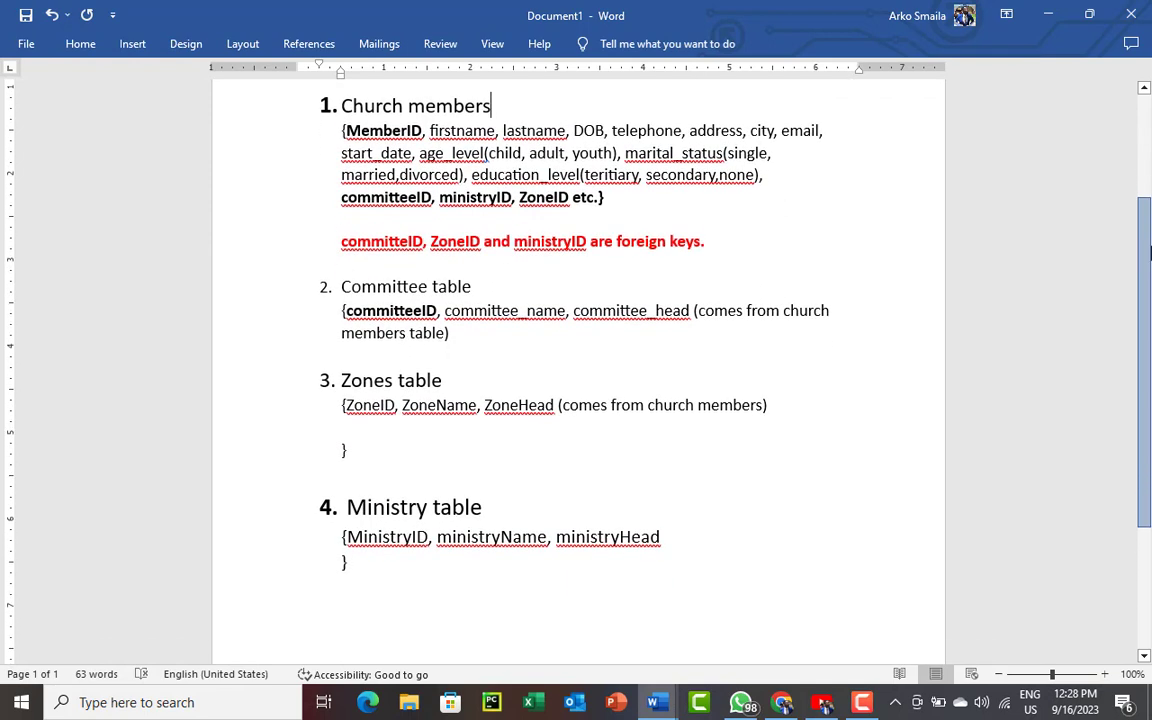
# - Start numbered item '5.' on a new line below the Ministry table's closing brace
pyautogui.click(466, 576)
pyautogui.press('Return')
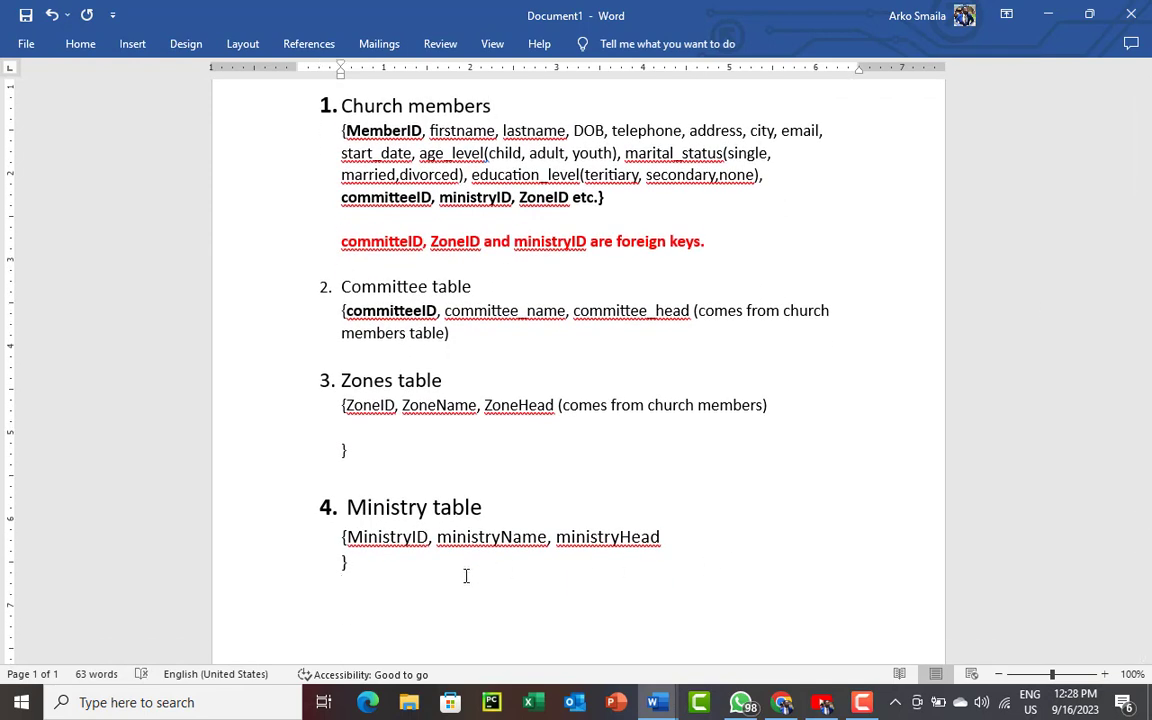
pyautogui.write('5.')
# - Replace the auto number with bold 'FINANCE (INCOME AND EXPENDITURE)' and start a line below
pyautogui.press('BackSpace')
pyautogui.write('FIANCE')
pyautogui.press('BackSpace')
pyautogui.press('BackSpace')
pyautogui.press('BackSpace')
pyautogui.press('BackSpace')
pyautogui.write('NACN')
pyautogui.press('BackSpace')
pyautogui.press('BackSpace')
pyautogui.write('NCE ')
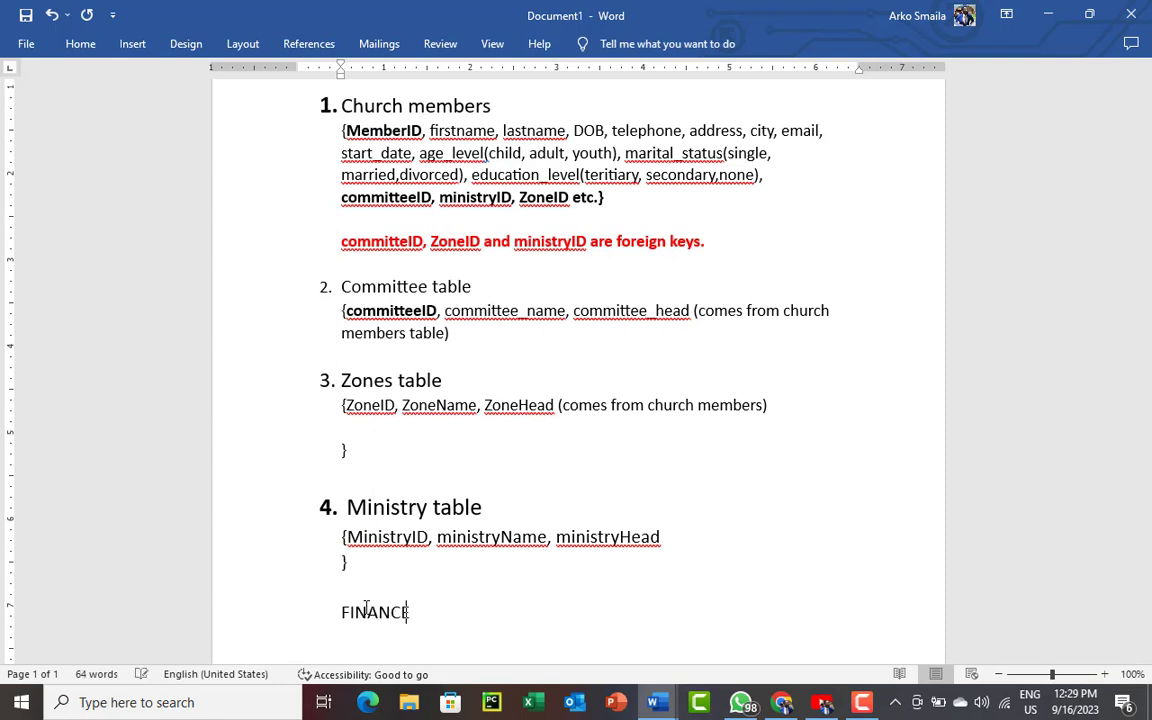
pyautogui.write('(INCOME AND E')
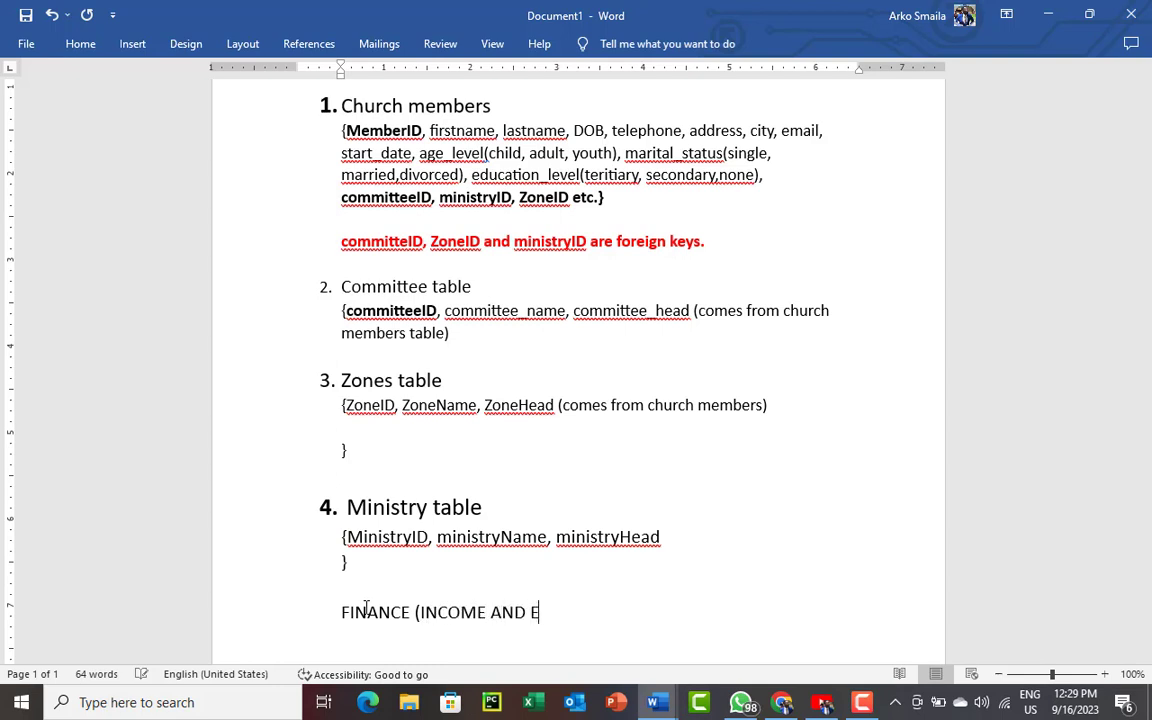
pyautogui.write('XPENDITURE)')
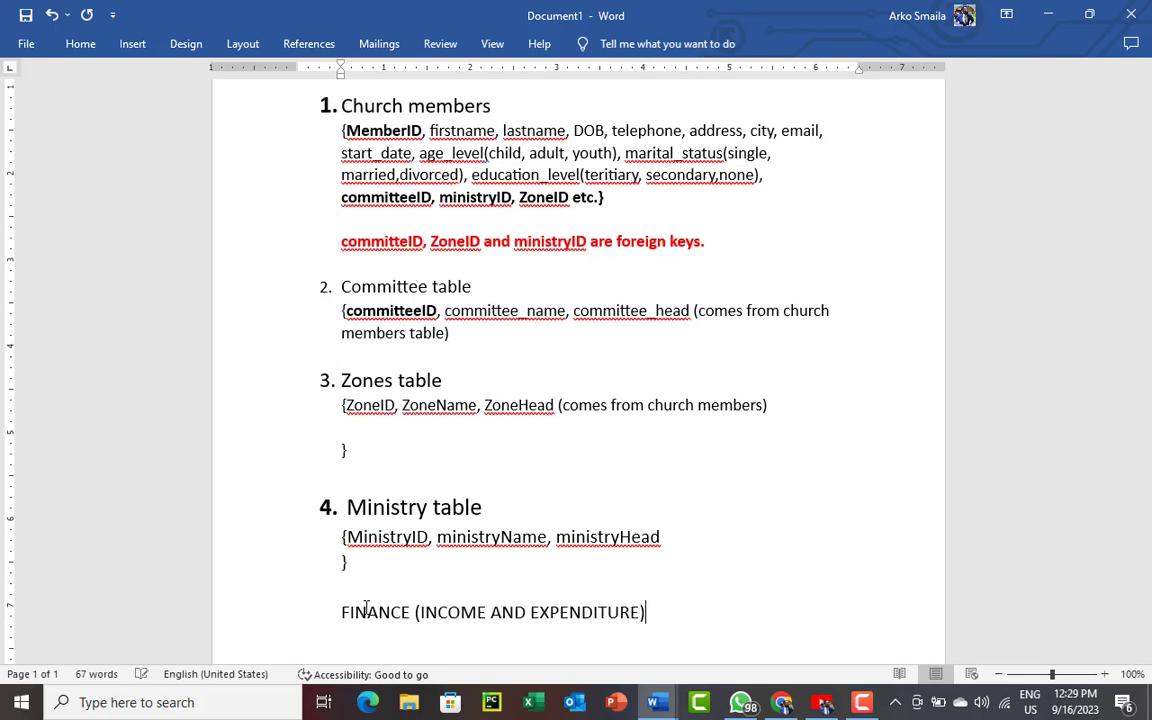
pyautogui.click(316, 617)
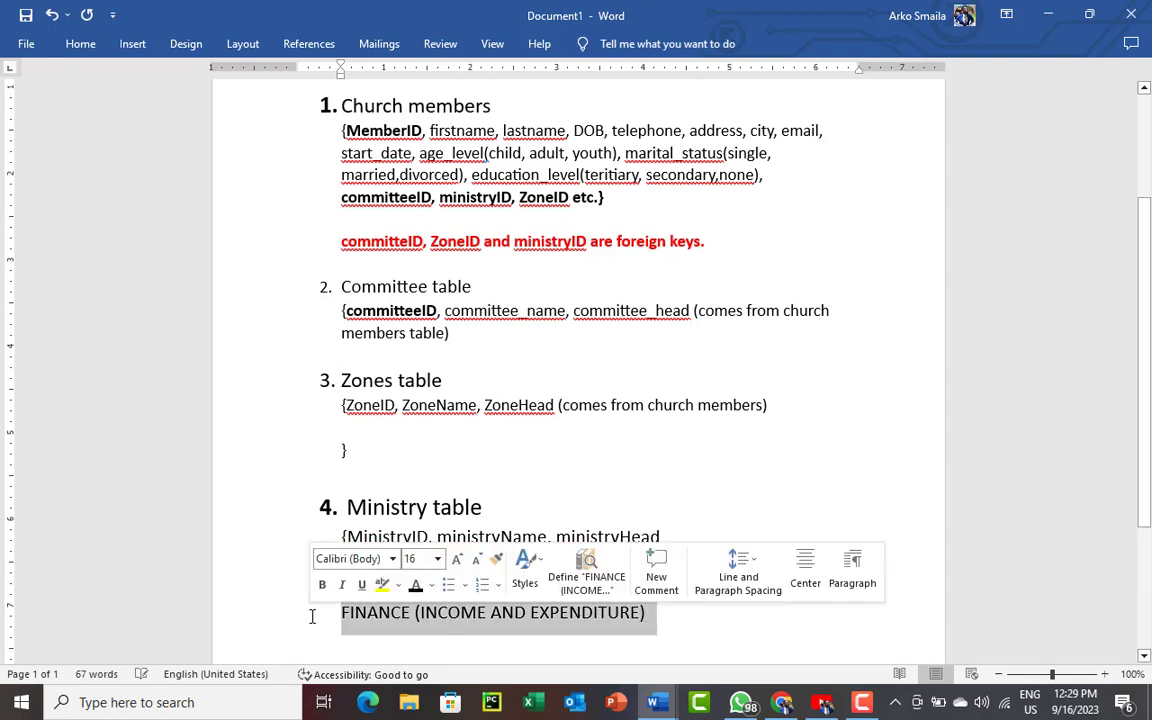
pyautogui.hotkey('ctrl', 'b')
pyautogui.click(669, 625)
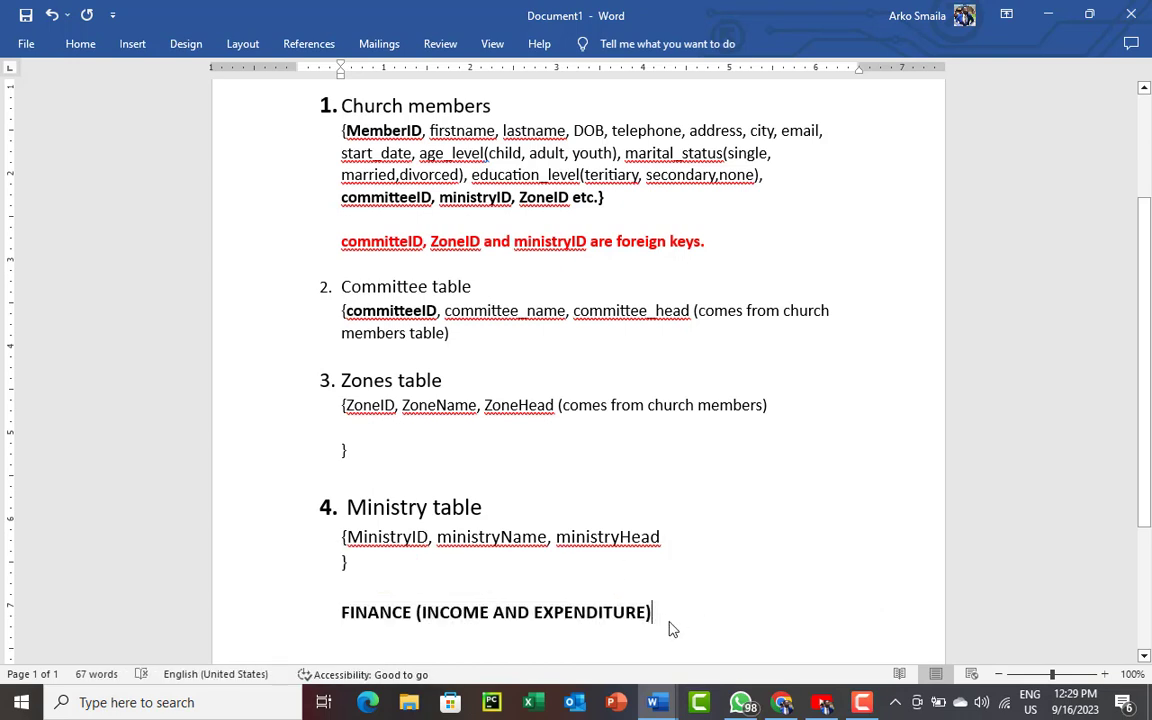
pyautogui.press('Return')
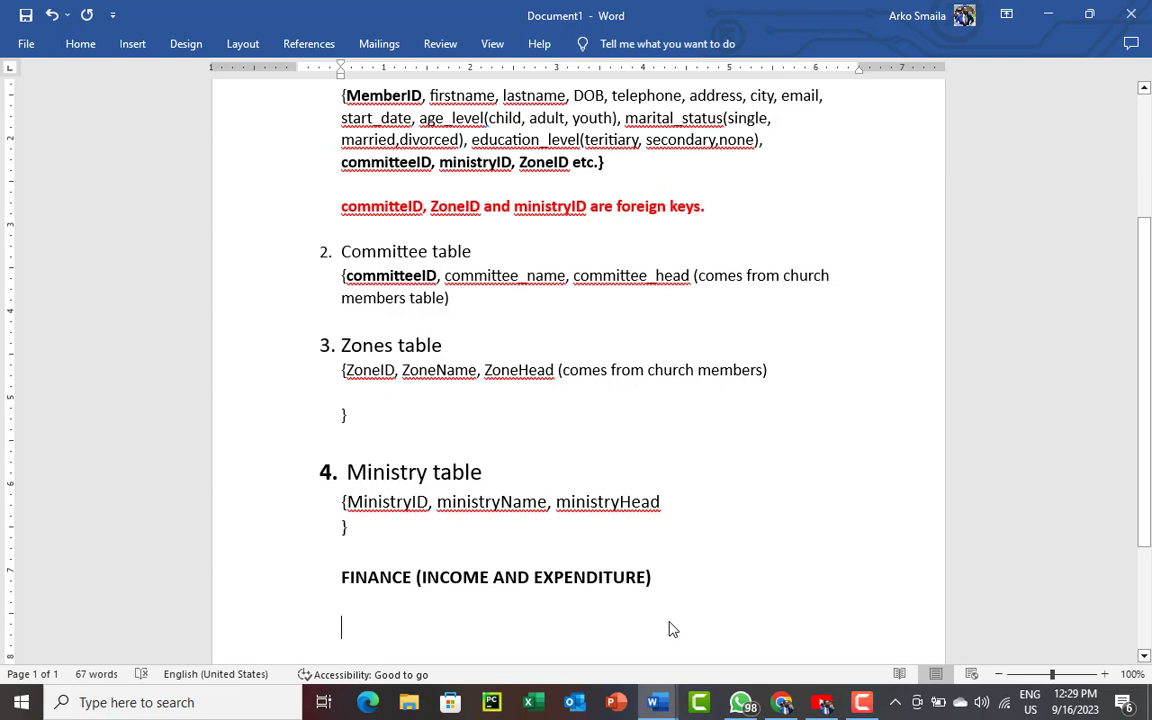
# - Add heading '5. Account table' with an unnumbered line beneath it
pyautogui.write('5. ')
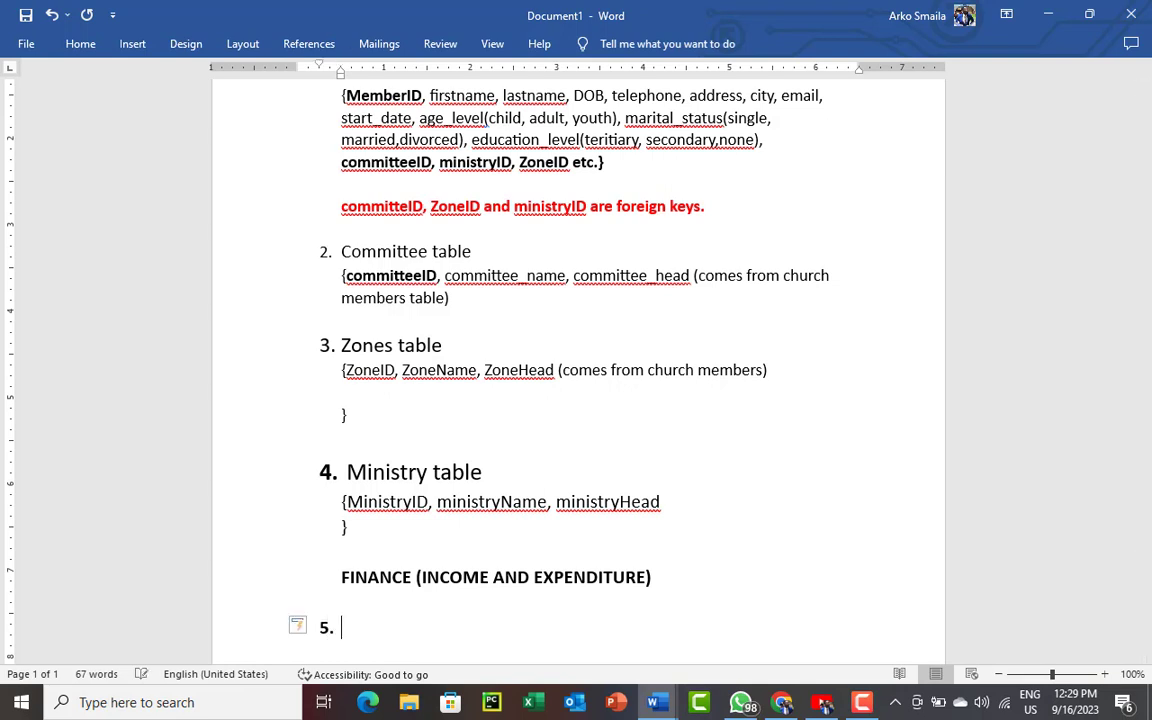
pyautogui.write('a')
pyautogui.press('BackSpace')
pyautogui.write('A')
pyautogui.press('BackSpace')
pyautogui.write('a')
pyautogui.press('BackSpace')
pyautogui.write('ccount table')
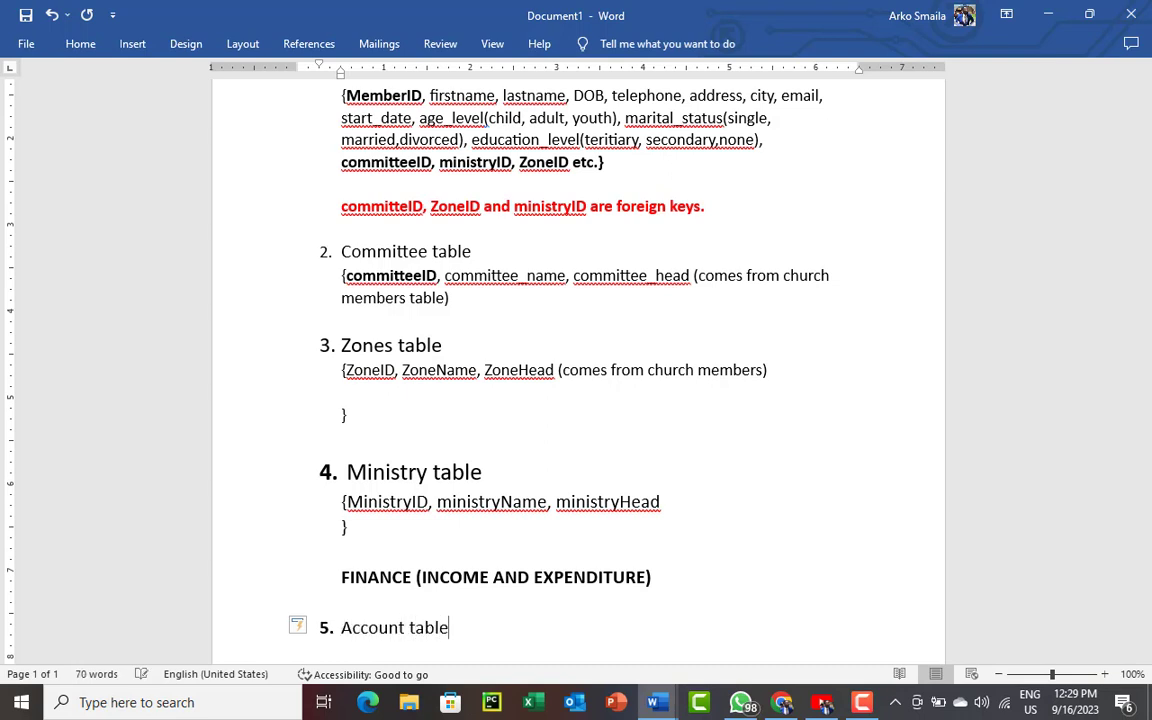
pyautogui.press('Return')
pyautogui.press('BackSpace')
# - Add braces on two lines and type 'accountID, account_name' inside them
pyautogui.write('{}')
pyautogui.press('Left')
pyautogui.press('Return')
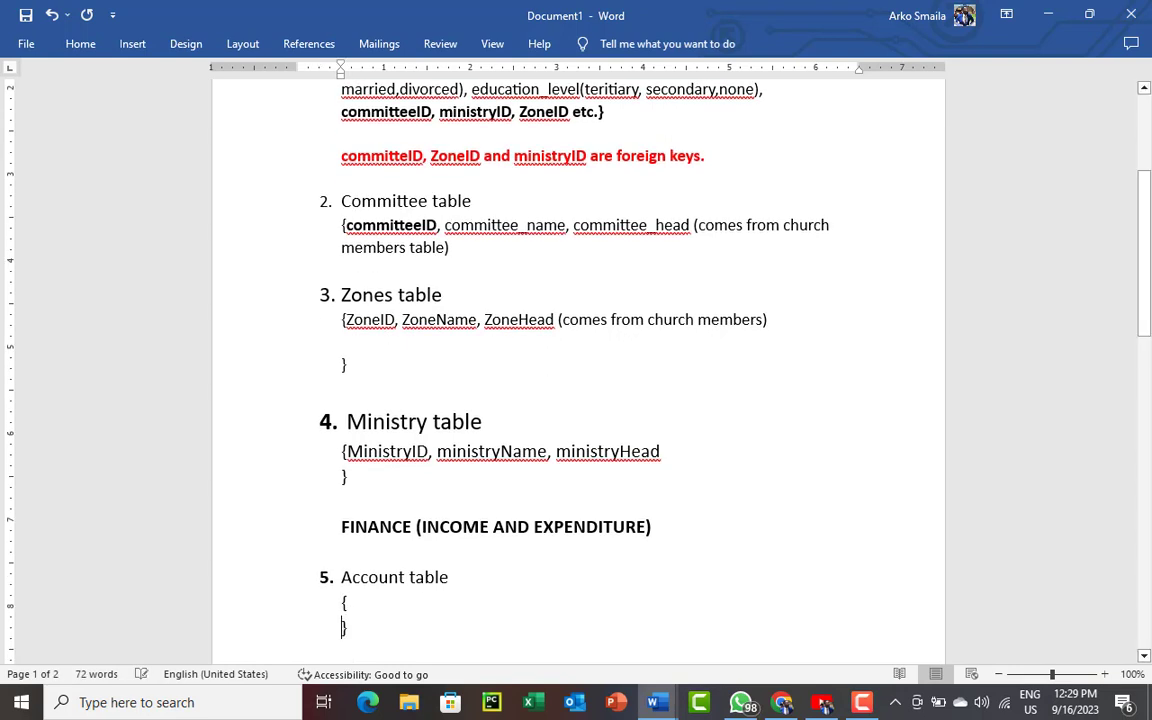
pyautogui.click(411, 598)
pyautogui.write('Acc')
pyautogui.press('BackSpace')
pyautogui.press('BackSpace')
pyautogui.press('BackSpace')
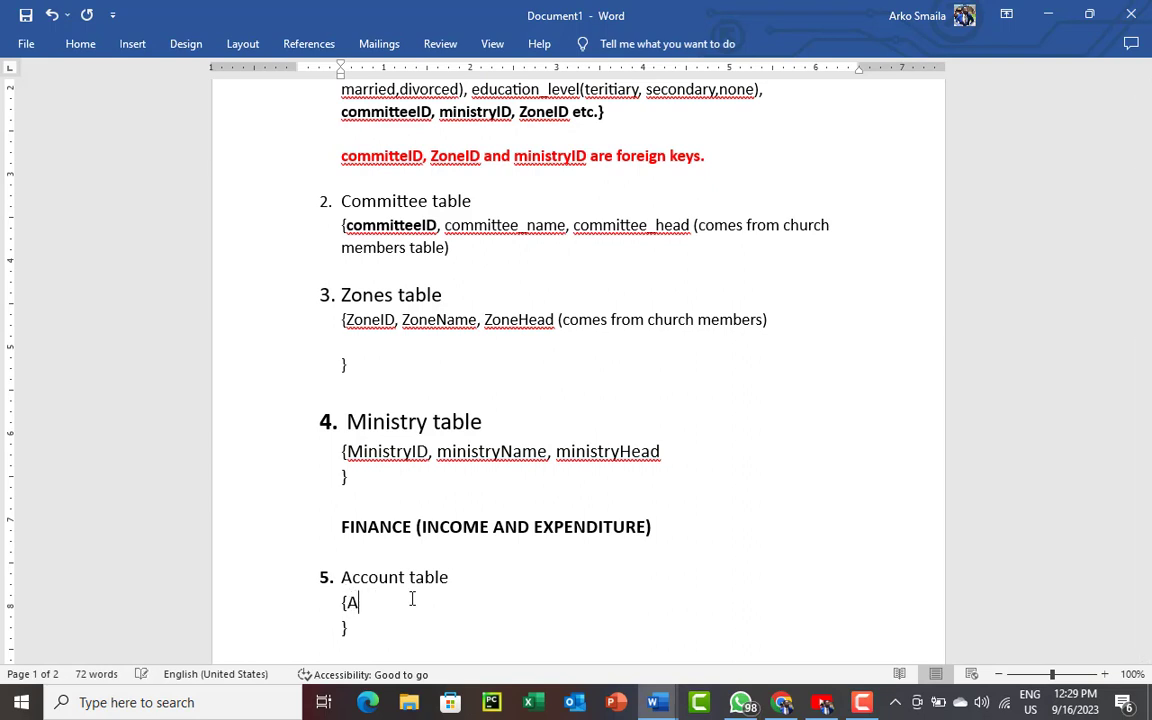
pyautogui.write('accountID, account')
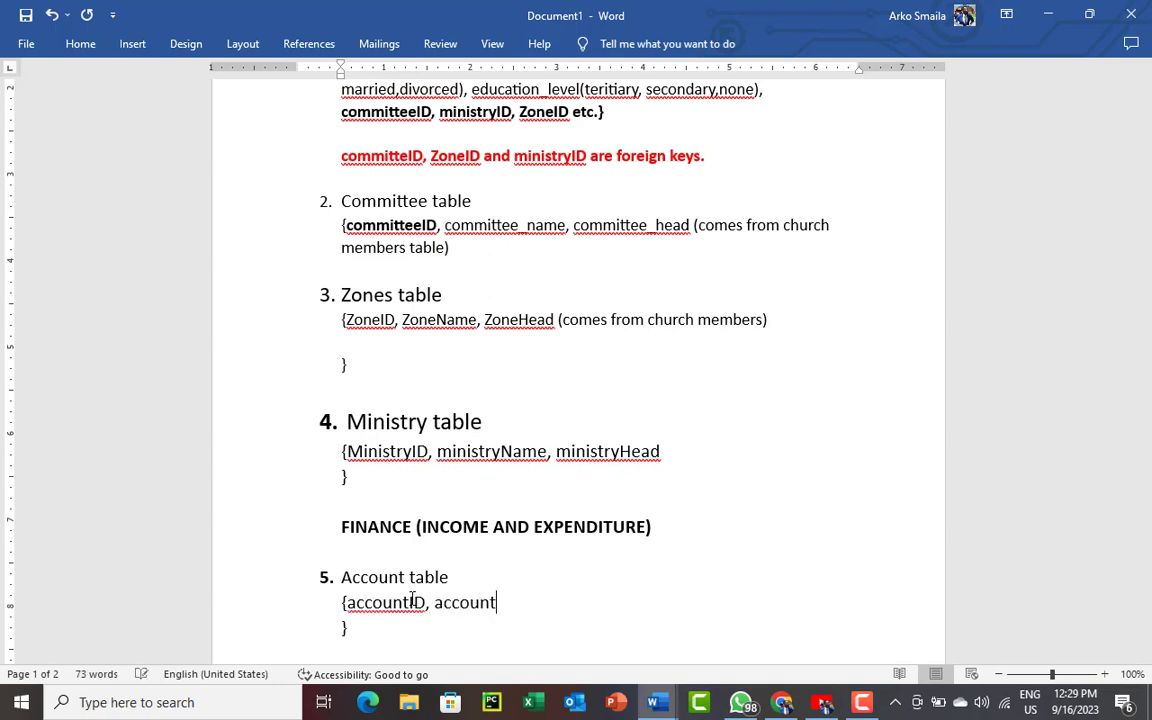
pyautogui.write('_name')
# - Append '(description of your income or expenses' to the Account table heading
pyautogui.click(465, 580)
pyautogui.write('(')
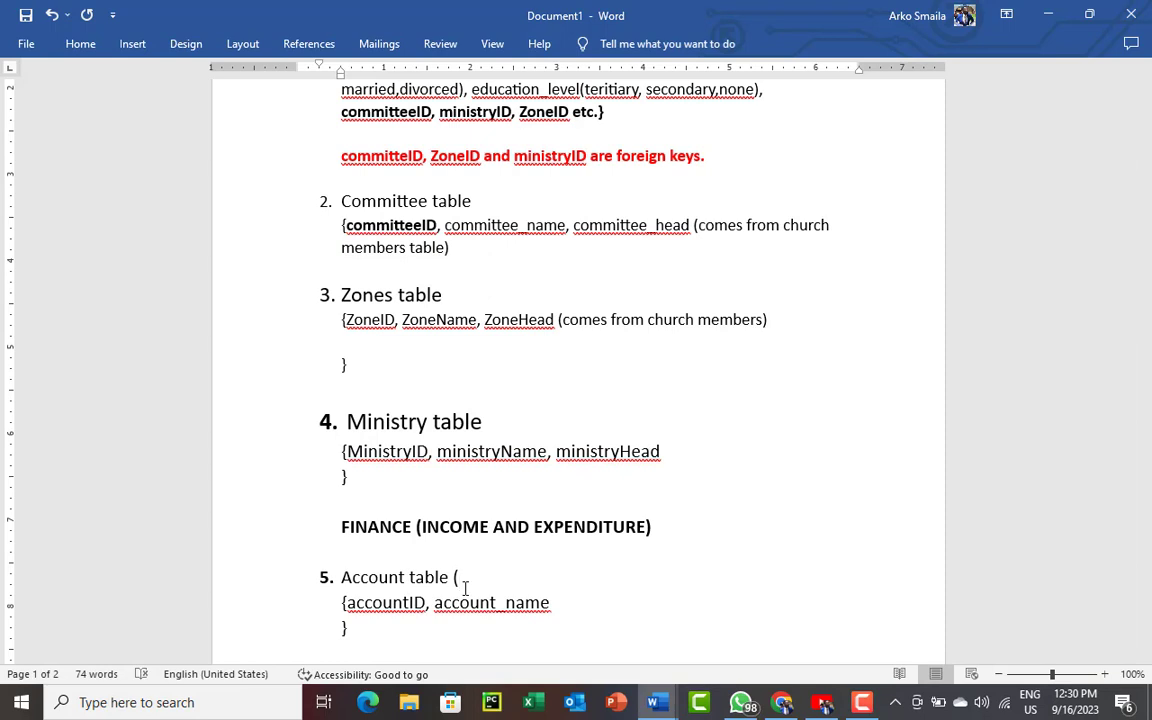
pyautogui.write('desc')
pyautogui.write('ription of y')
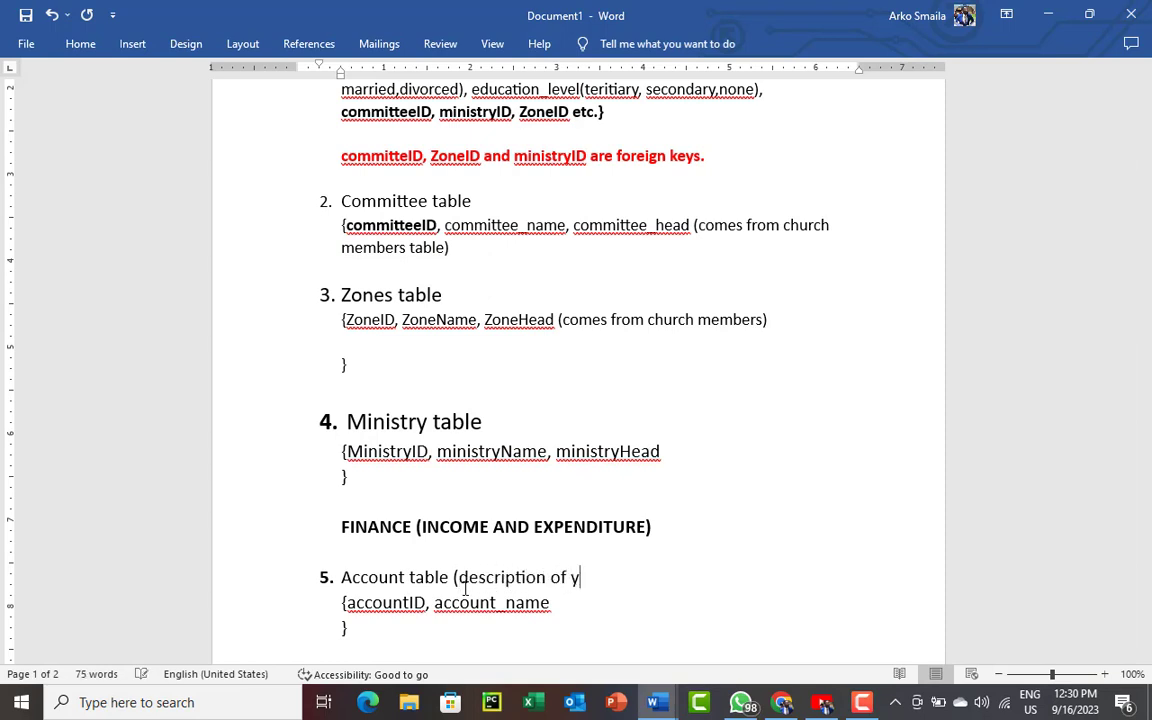
pyautogui.write('our income or expenses')
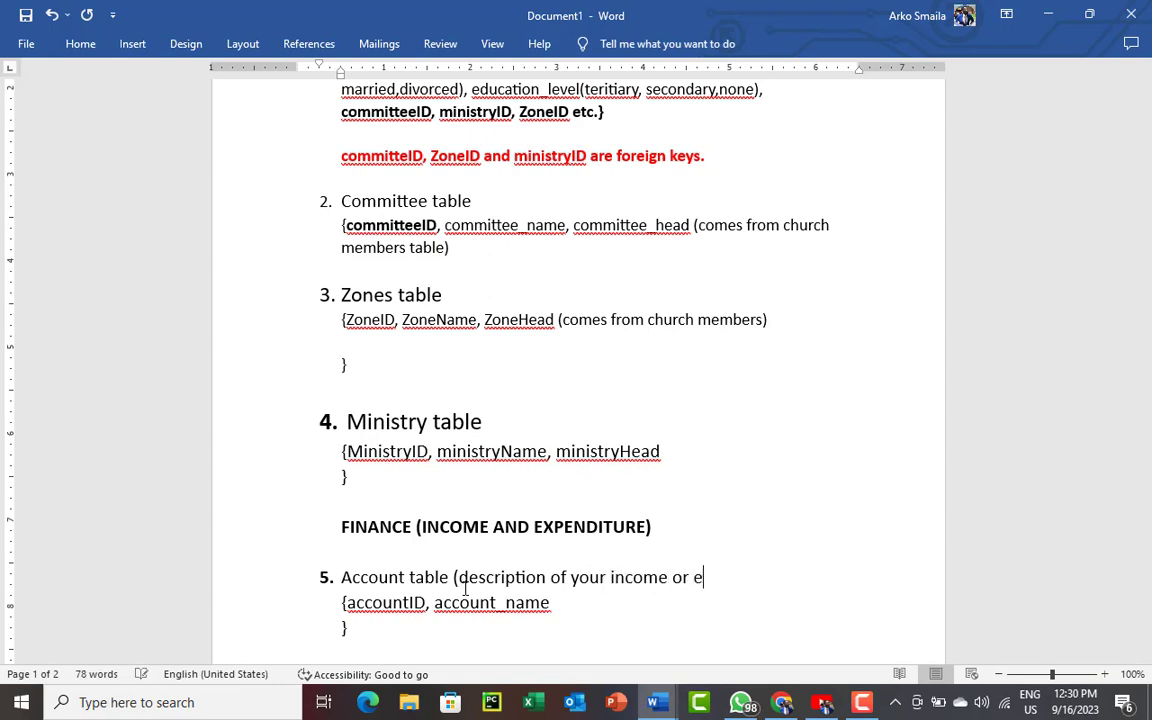
# - Finish the Account attributes with ', type (income, expenditure)'
pyautogui.click(559, 610)
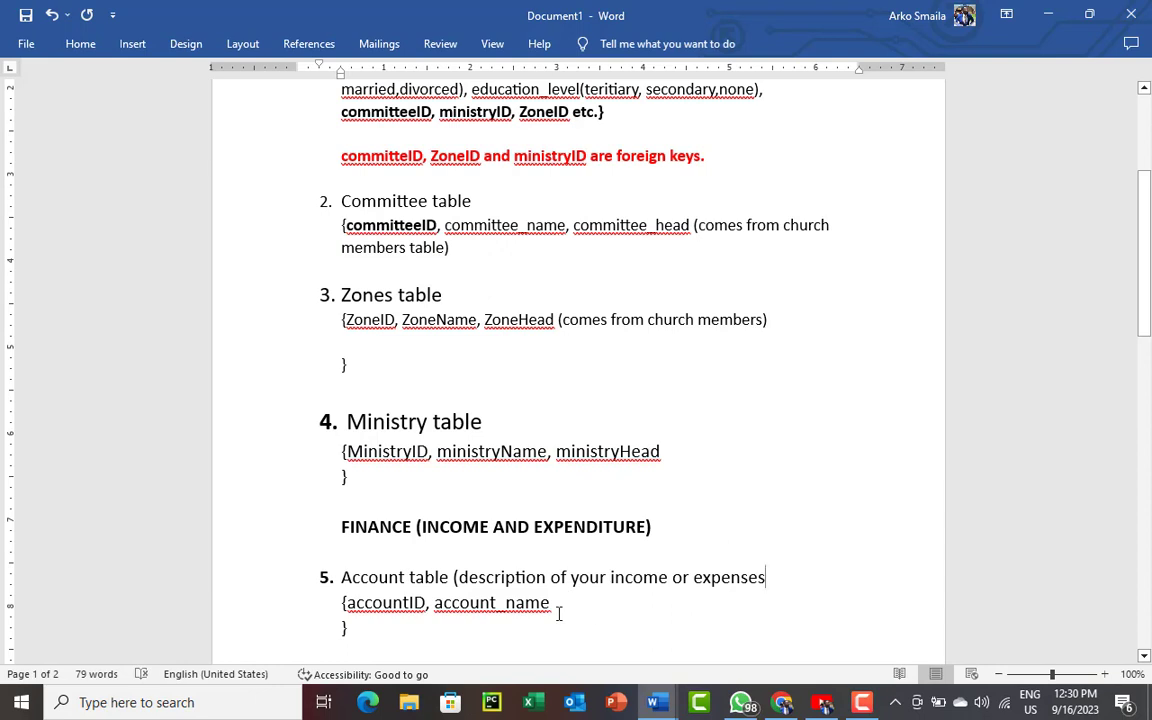
pyautogui.write(', ')
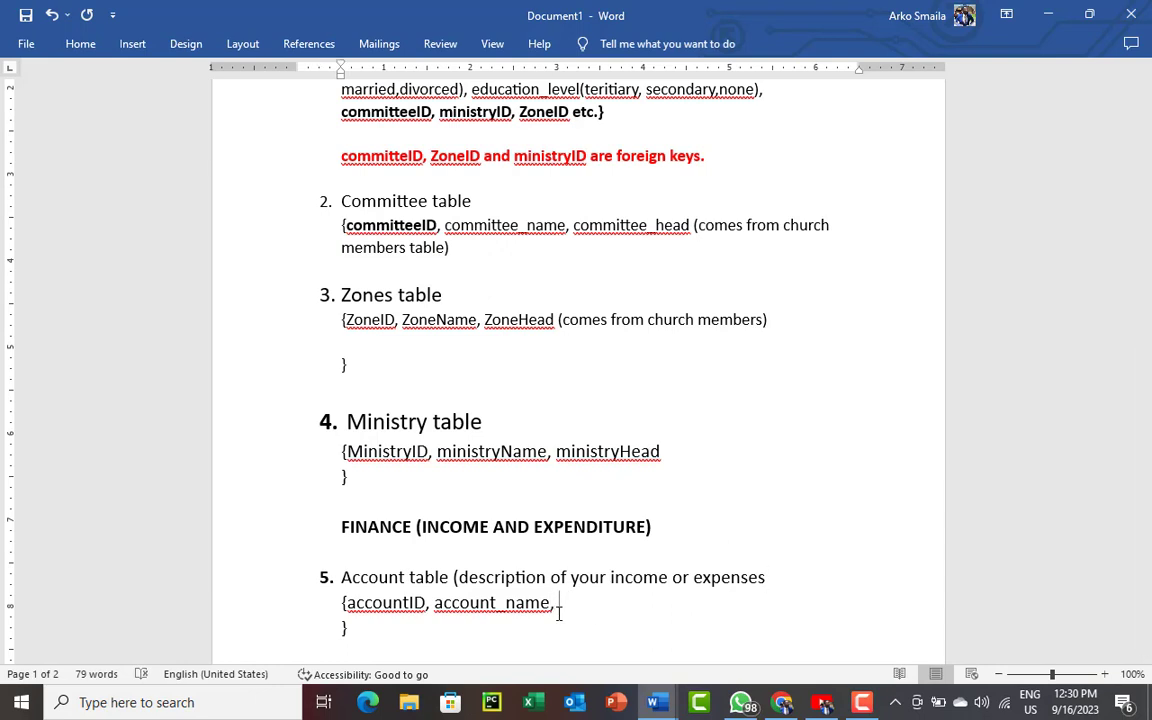
pyautogui.write('type)income')
pyautogui.press('BackSpace')
pyautogui.press('BackSpace')
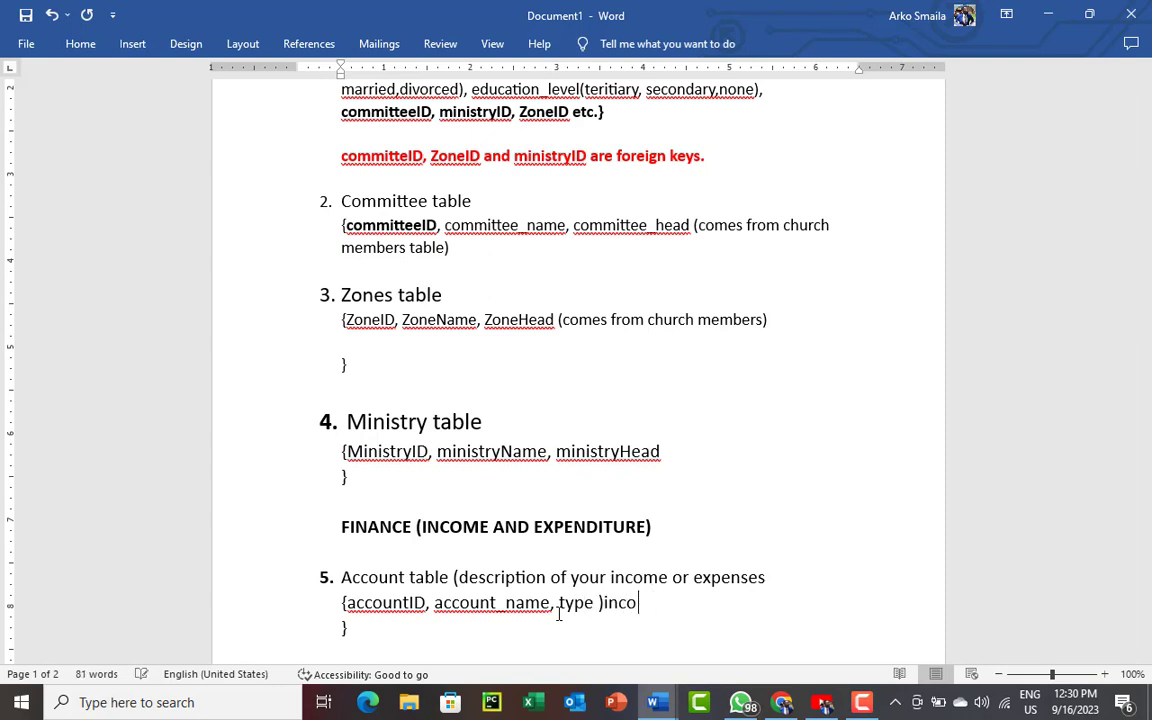
pyautogui.press('BackSpace')
pyautogui.press('BackSpace')
pyautogui.press('BackSpace')
pyautogui.press('BackSpace')
pyautogui.press('BackSpace')
pyautogui.write('(income, expenditure _')
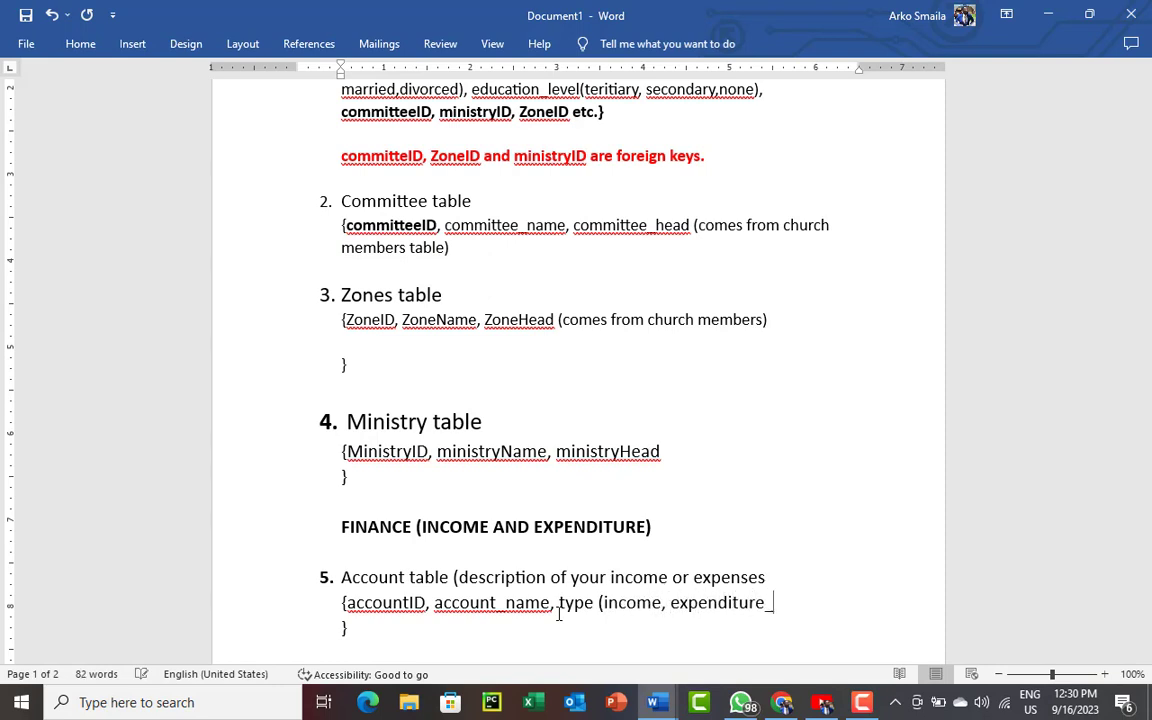
pyautogui.press('BackSpace')
pyautogui.write(')')
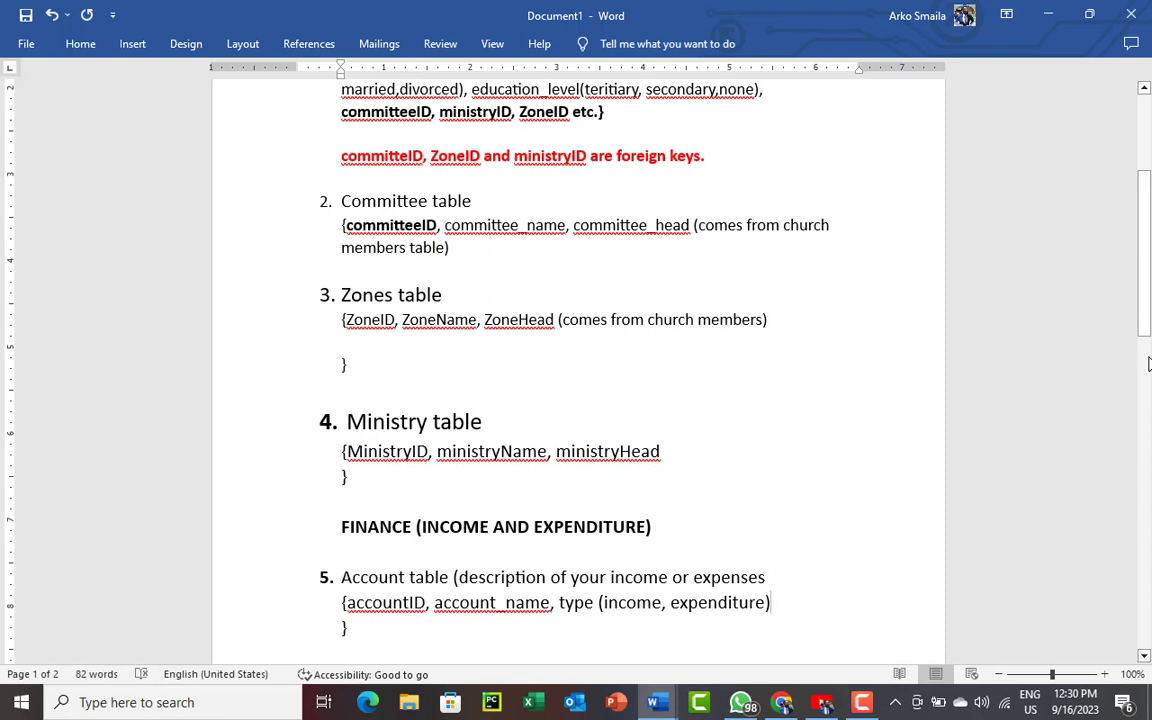
pyautogui.moveTo(1146, 300); pyautogui.dragTo(1146, 366)
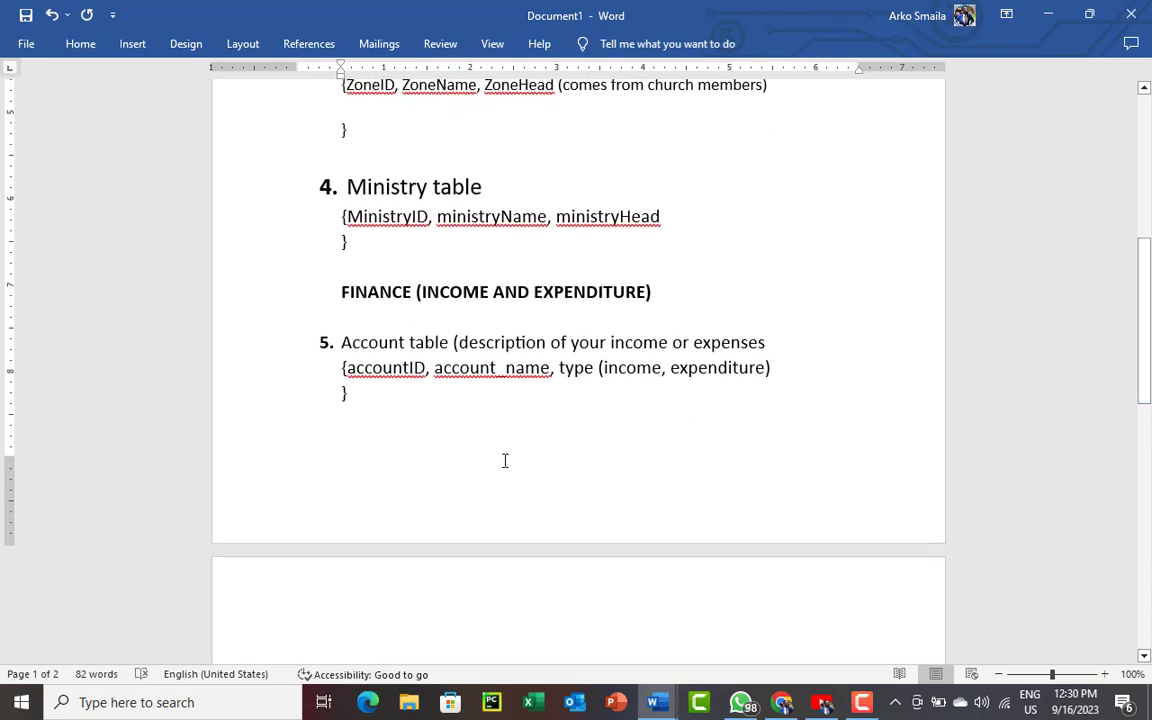
# - Add list item '6. Members contributions table' below the Account table
pyautogui.press('Return')
pyautogui.press('Return')
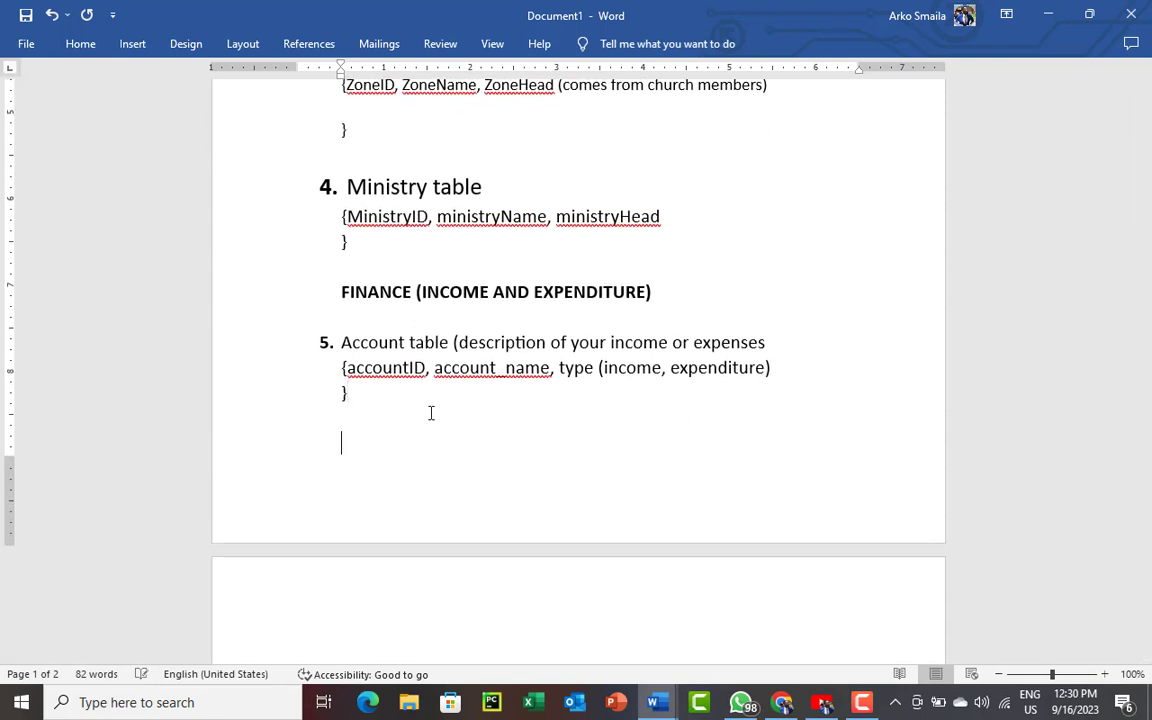
pyautogui.write('6.')
pyautogui.write('Me')
pyautogui.press('BackSpace')
pyautogui.press('BackSpace')
pyautogui.write('Me')
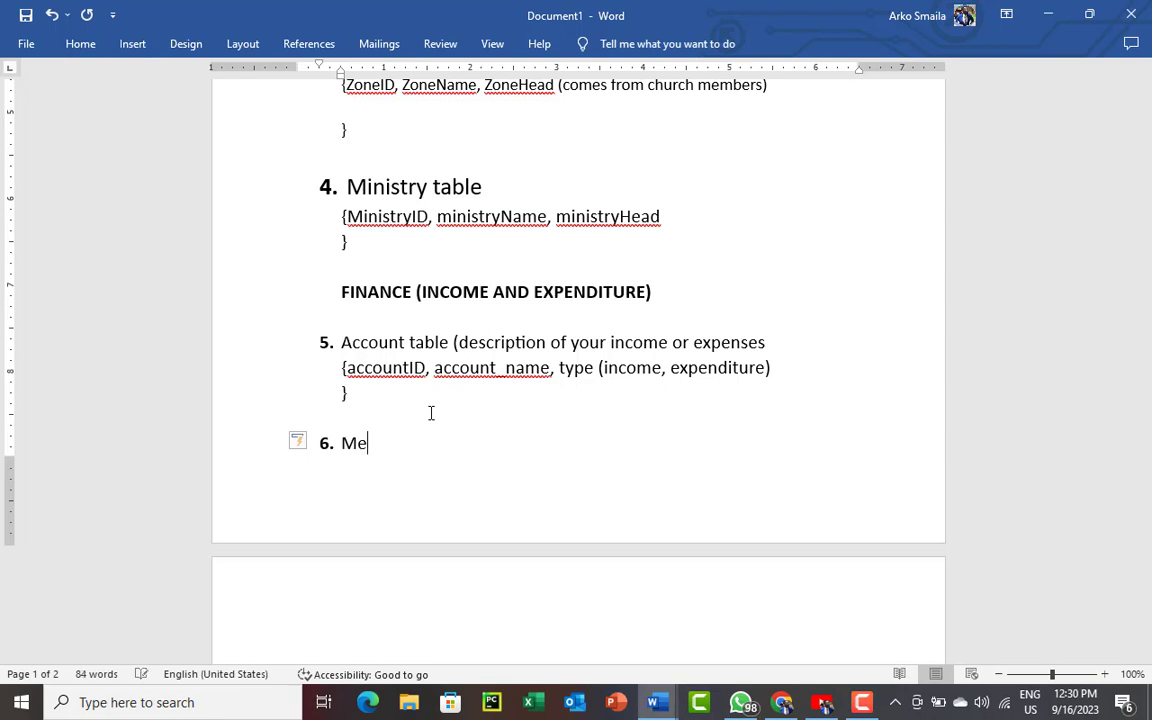
pyautogui.write('mbers contributionsd')
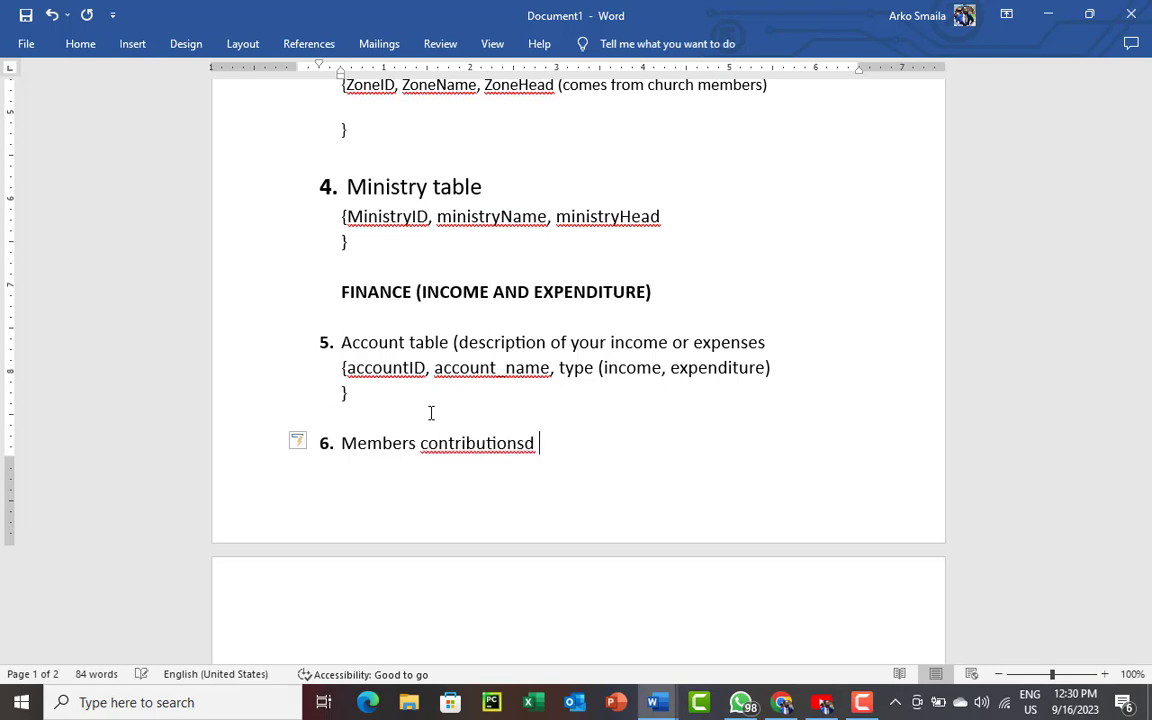
pyautogui.press('BackSpace')
pyautogui.write('talble')
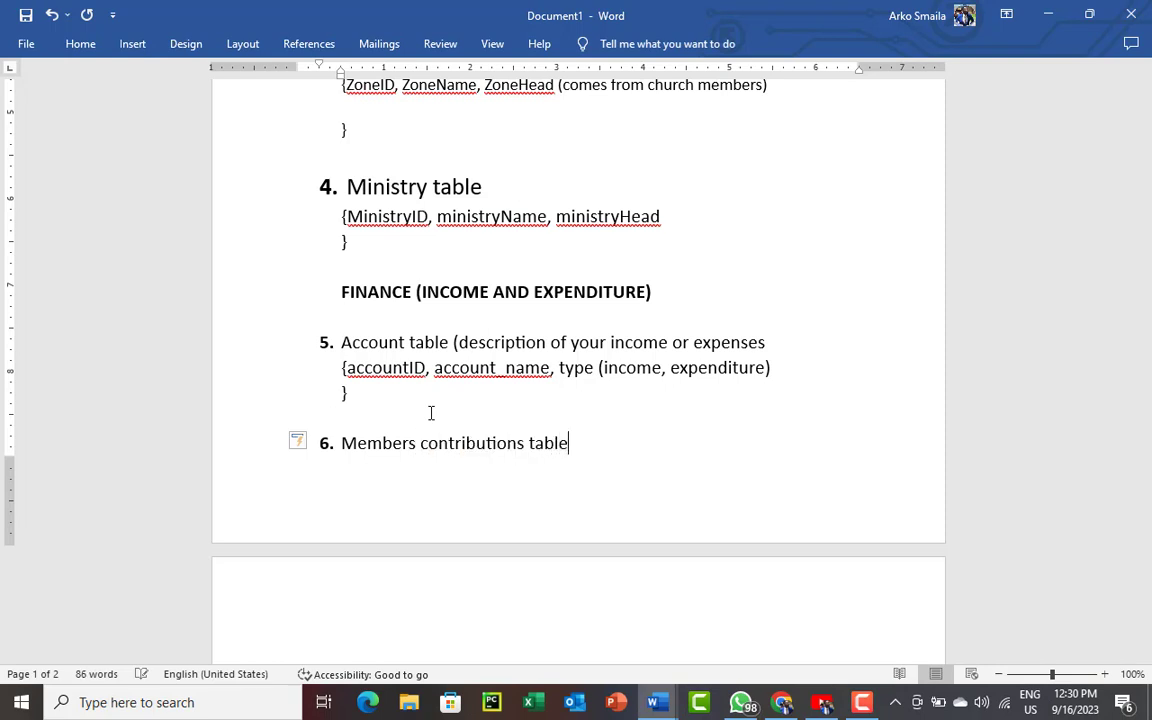
# - Below the heading, start an unnumbered line with an empty pair of braces split over two lines
pyautogui.press('Return')
pyautogui.press('BackSpace')
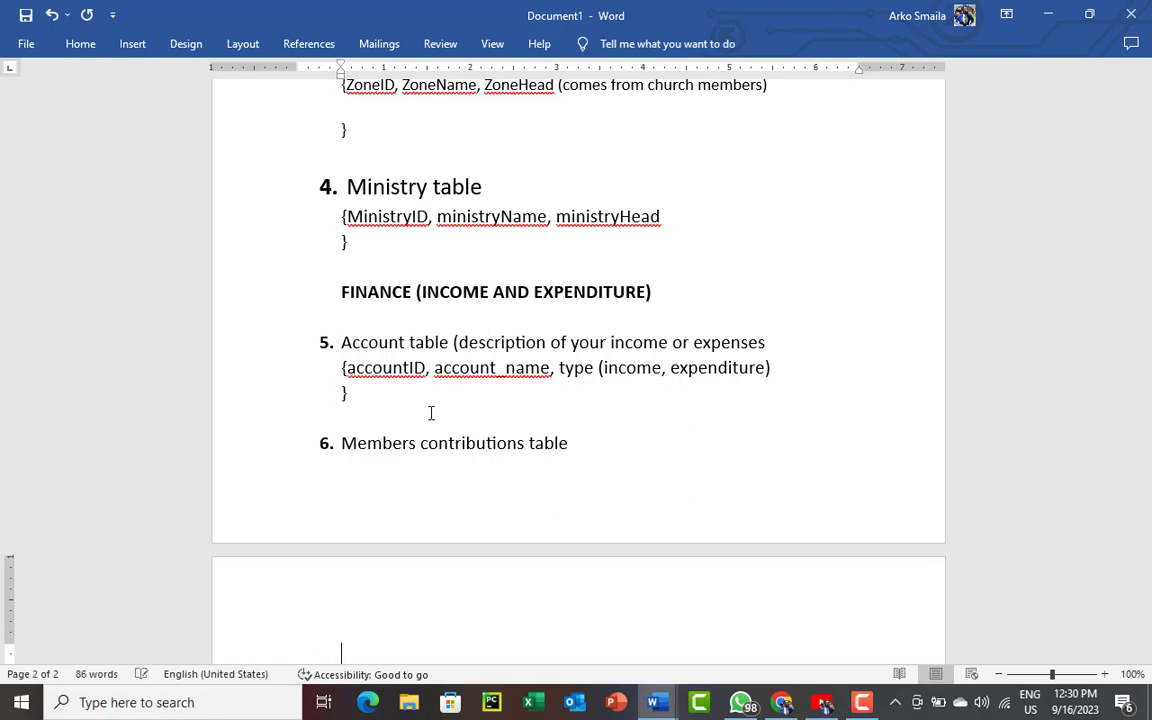
pyautogui.write('{}')
pyautogui.press('Return')
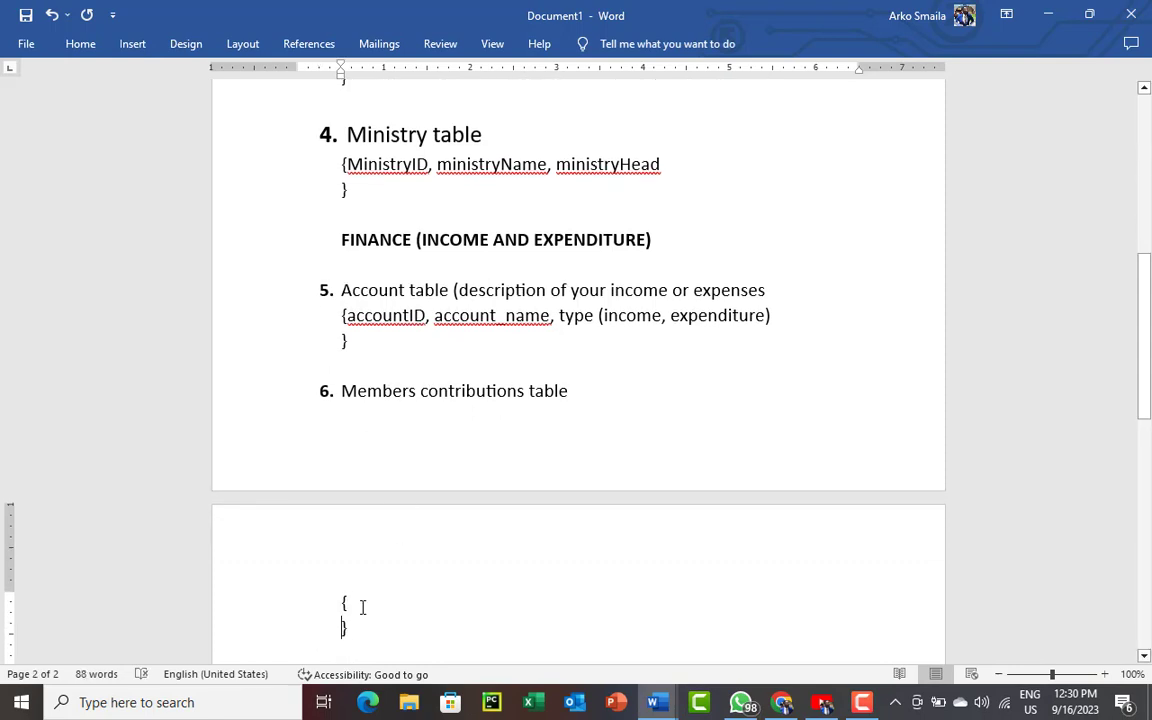
# - Inside the braces, type 'PayID, MemberID, PayDate, PayTime, AmountReceived, Account_type or Description (Account'
pyautogui.click(363, 607)
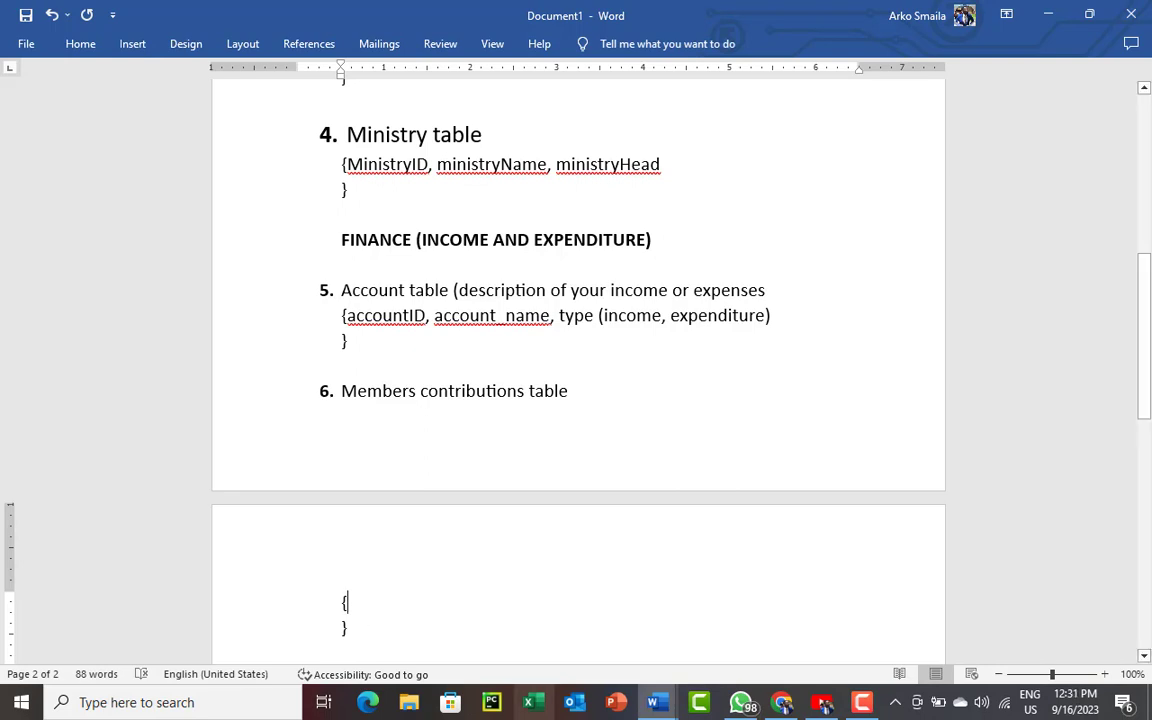
pyautogui.moveTo(861, 705)
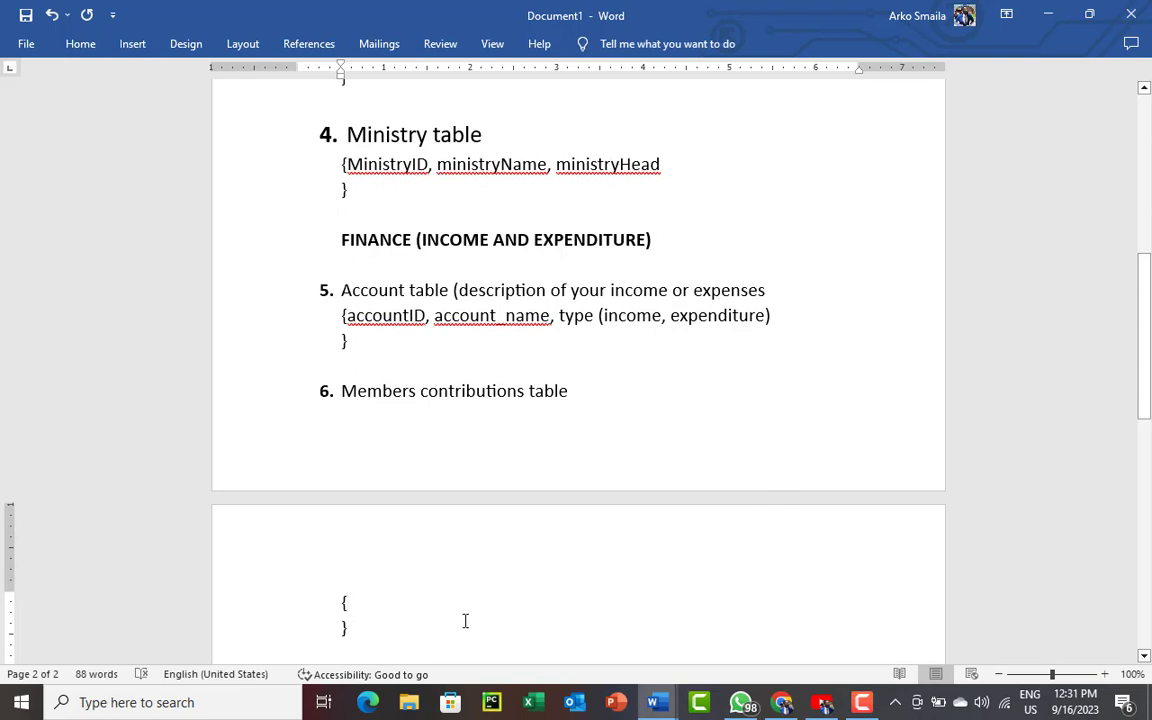
pyautogui.write('PayID, ')
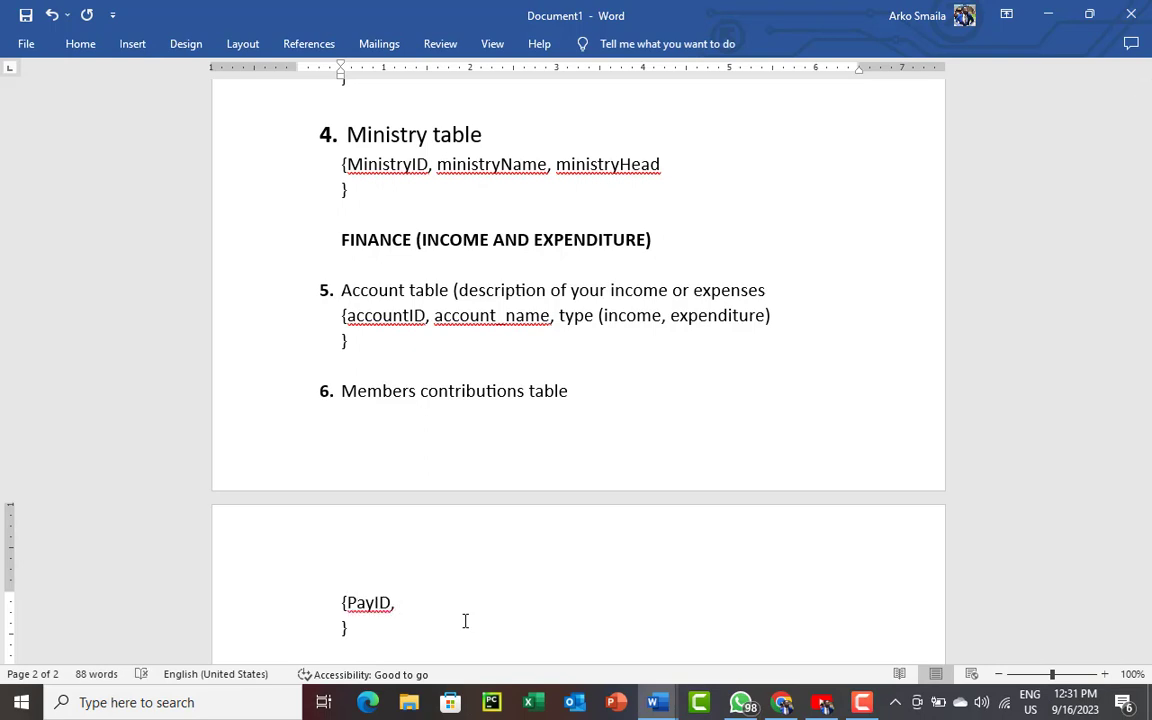
pyautogui.write('MemberID, PayDate')
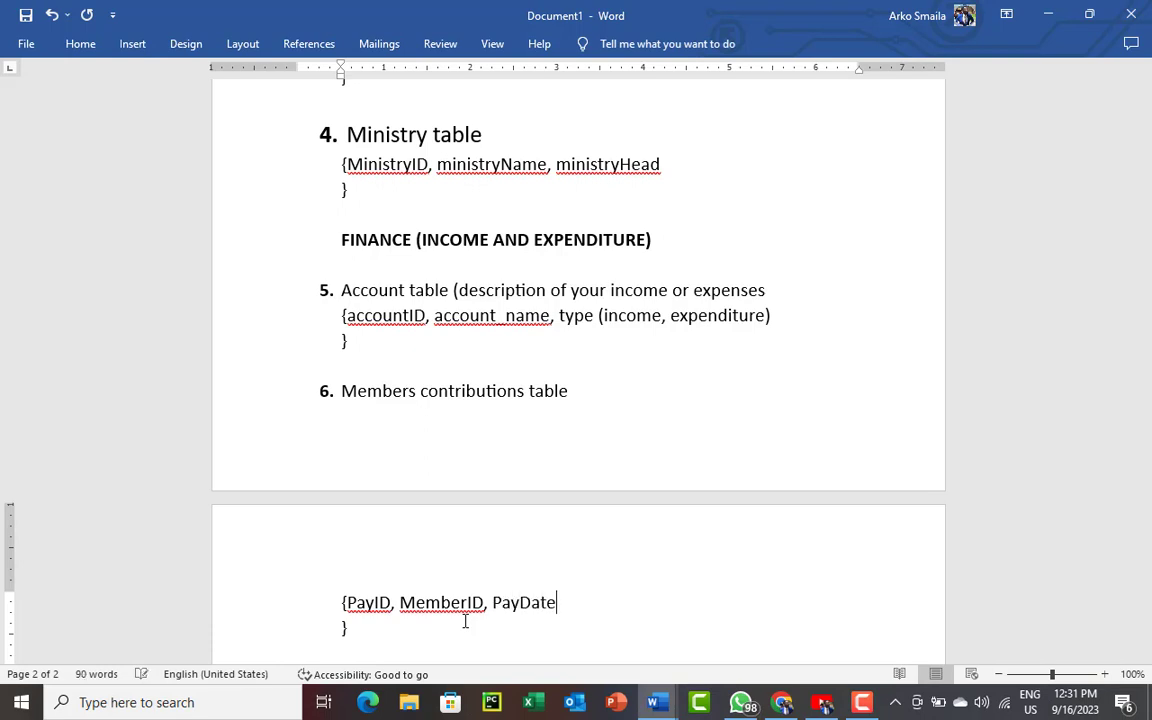
pyautogui.write(', PayT')
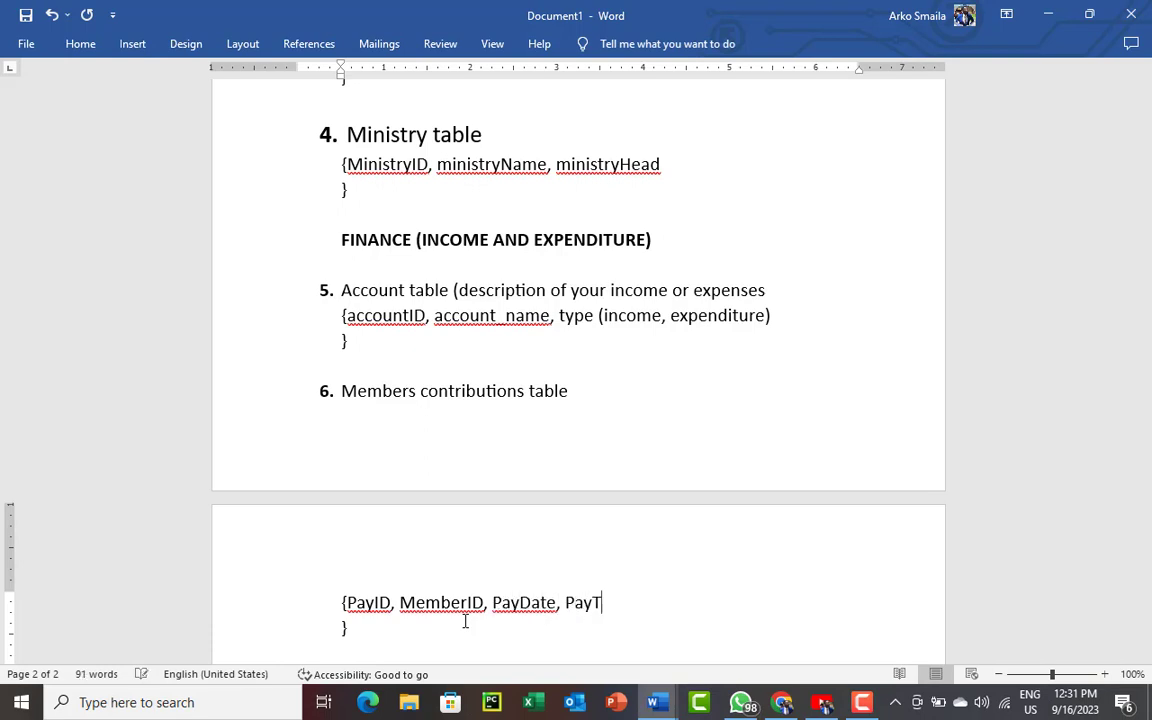
pyautogui.write('ime,')
pyautogui.moveTo(1147, 395); pyautogui.dragTo(1147, 418)
pyautogui.write('Amoun')
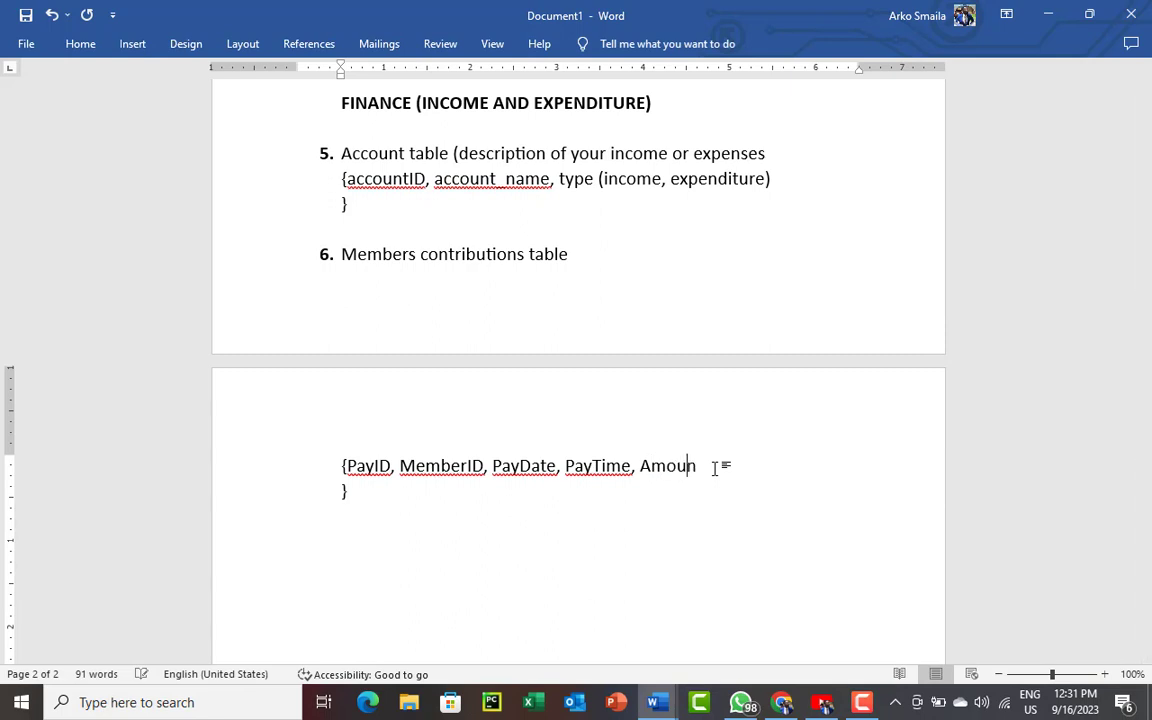
pyautogui.write('tReceived, ')
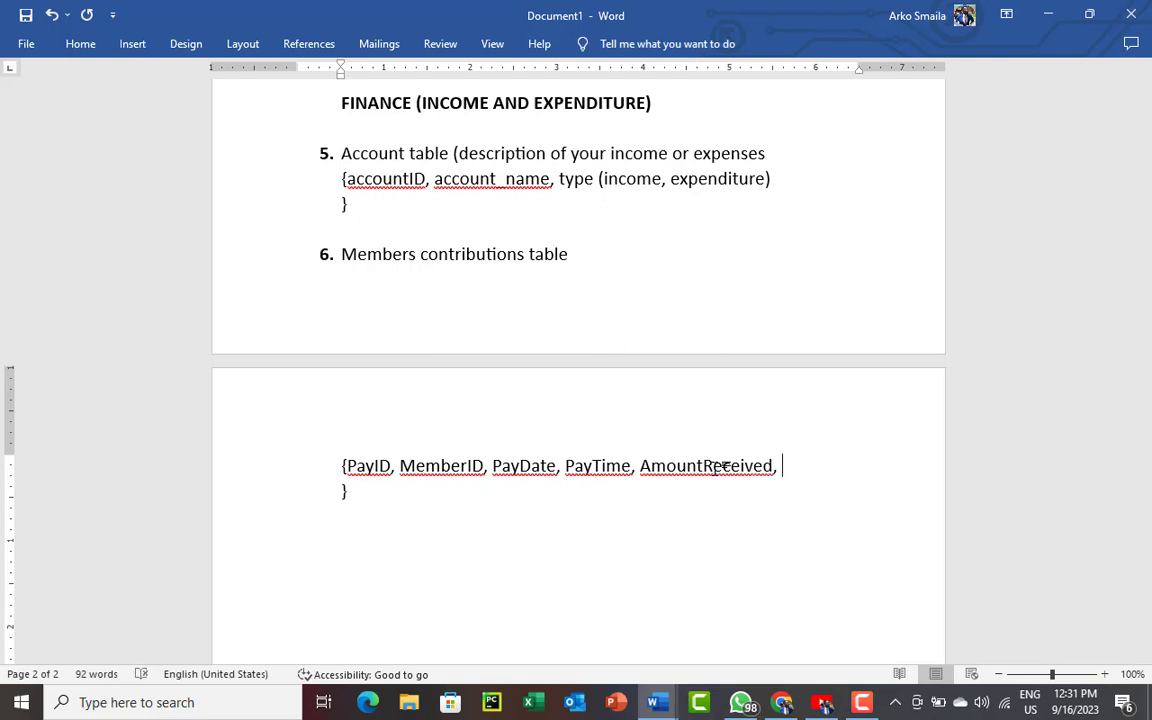
pyautogui.write('Account_type')
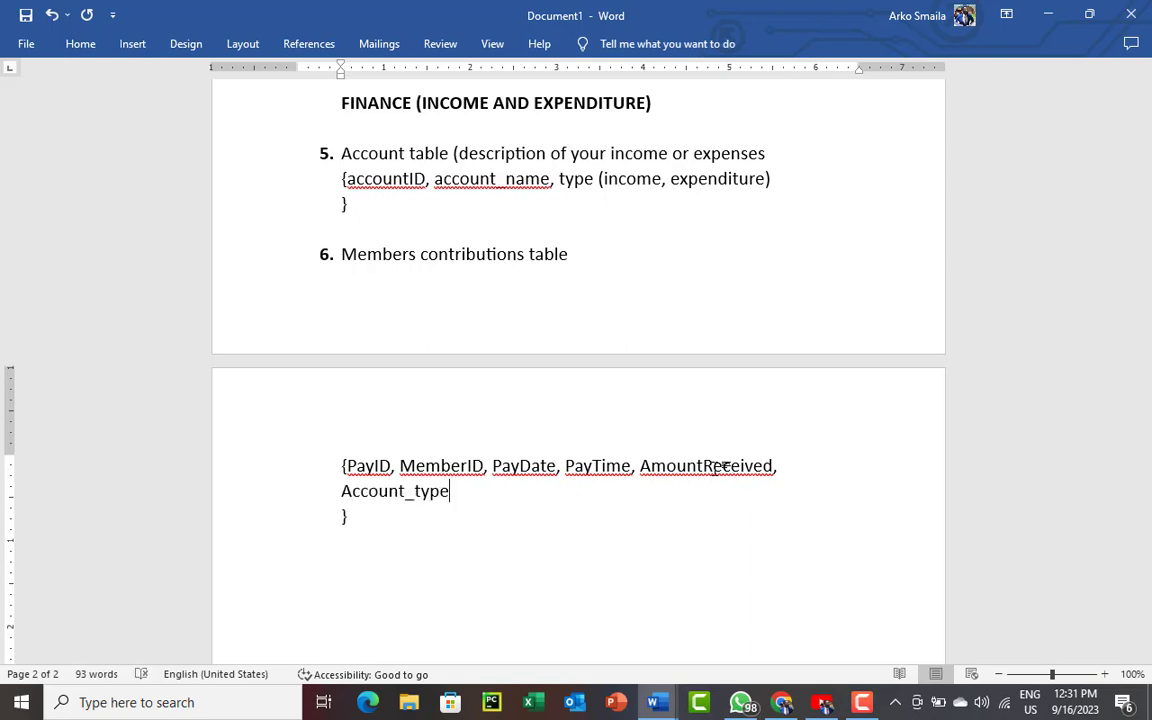
pyautogui.write(' or Descripti')
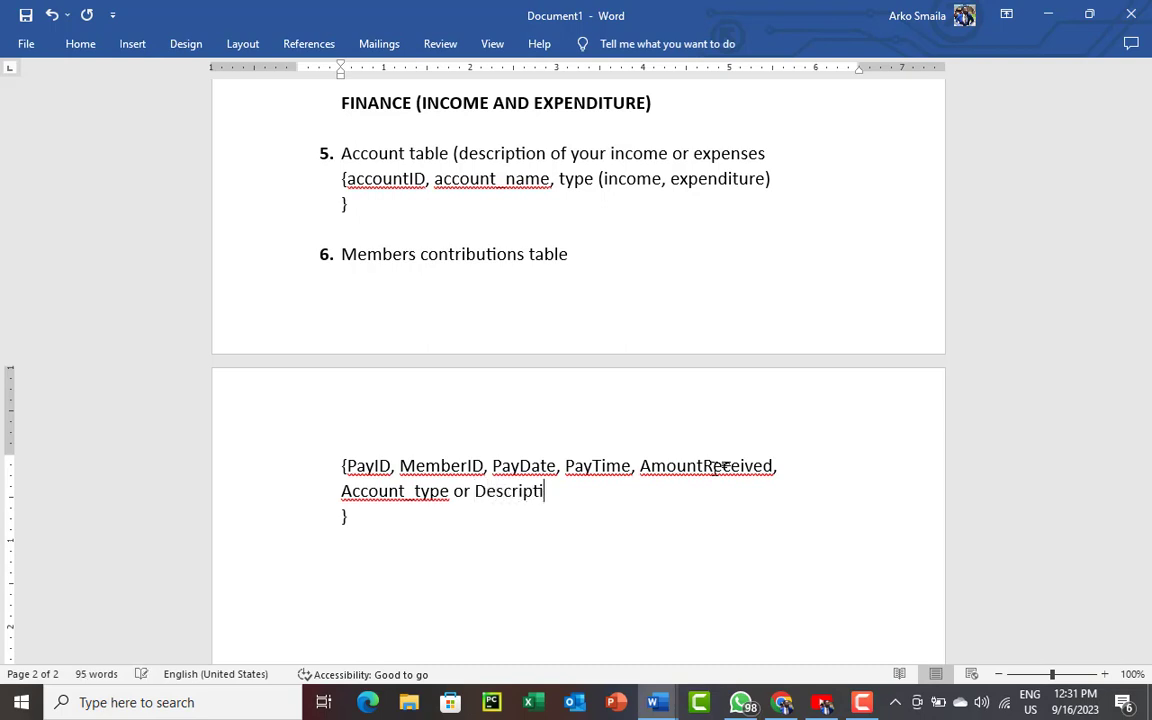
pyautogui.write('on (Account')
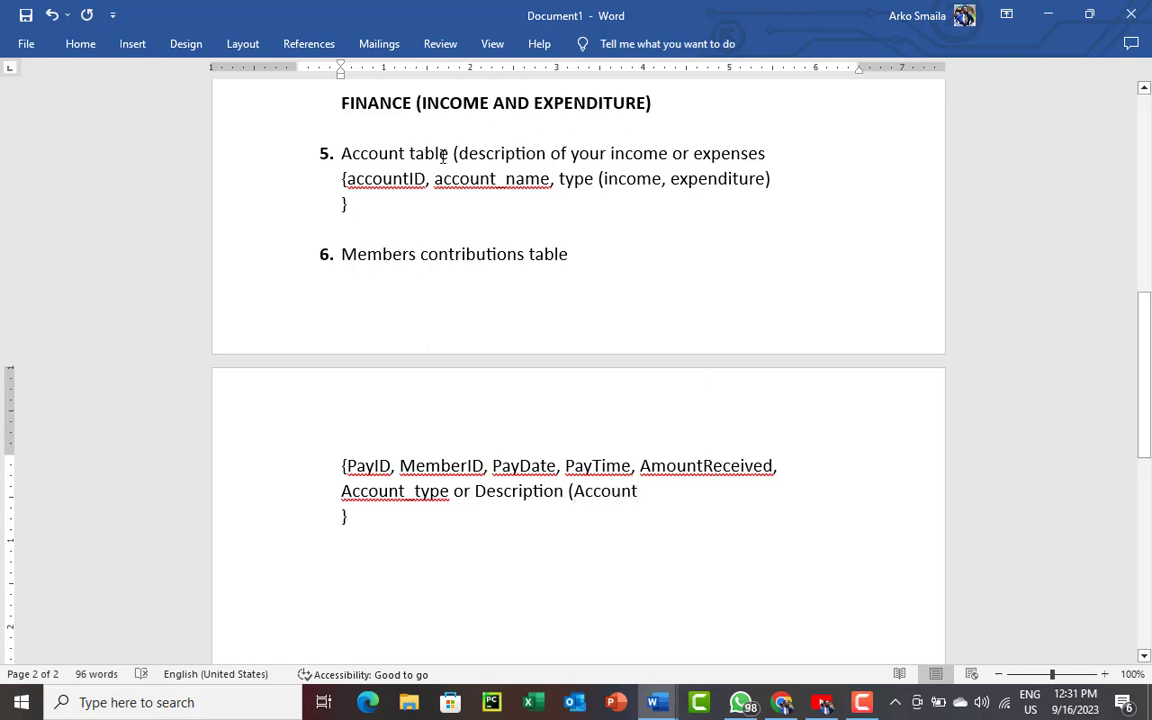
# - Rename item 5 to 'Account Group table' and end the contributions line with '(Account Group table)'
pyautogui.click(407, 153)
pyautogui.write('Group')
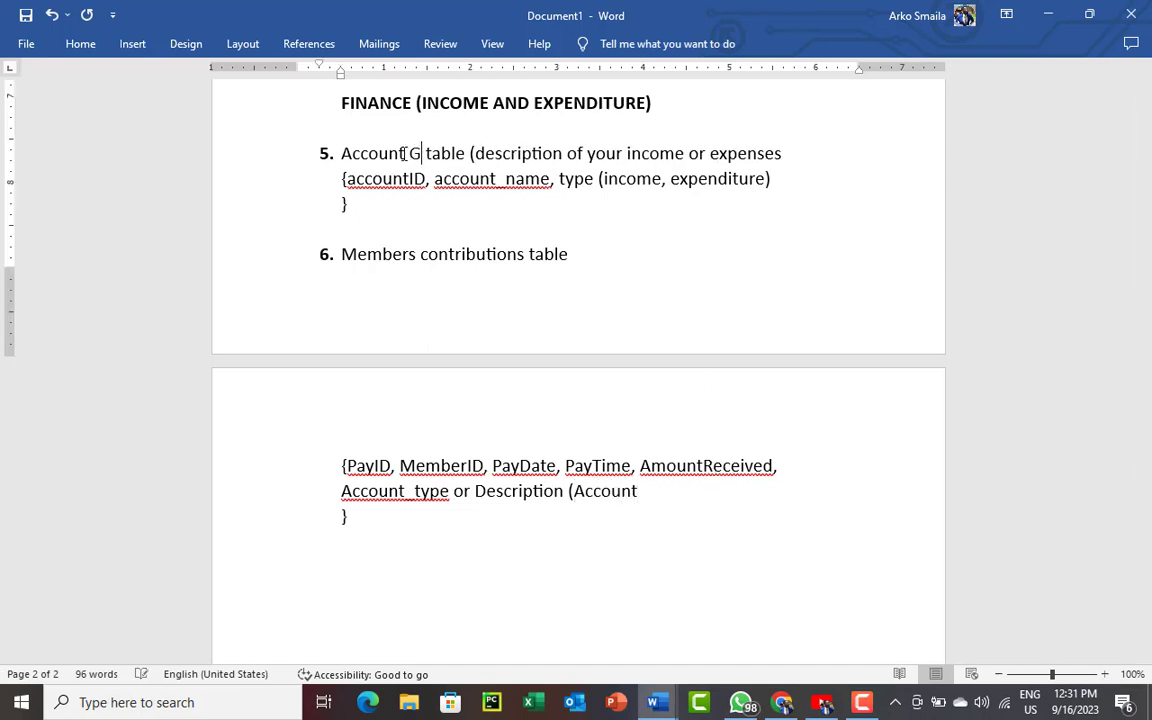
pyautogui.click(661, 496)
pyautogui.write('Goup')
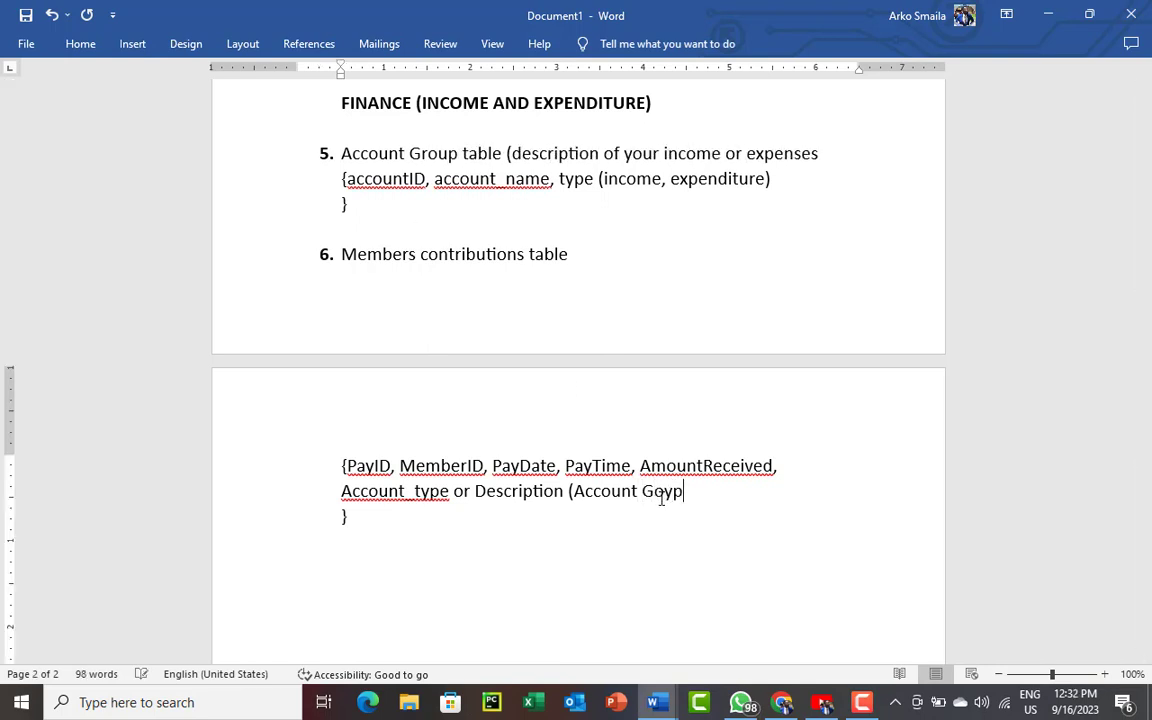
pyautogui.press('BackSpace')
pyautogui.press('BackSpace')
pyautogui.press('BackSpace')
pyautogui.write('roupt')
pyautogui.press('BackSpace')
pyautogui.write('table), Te')
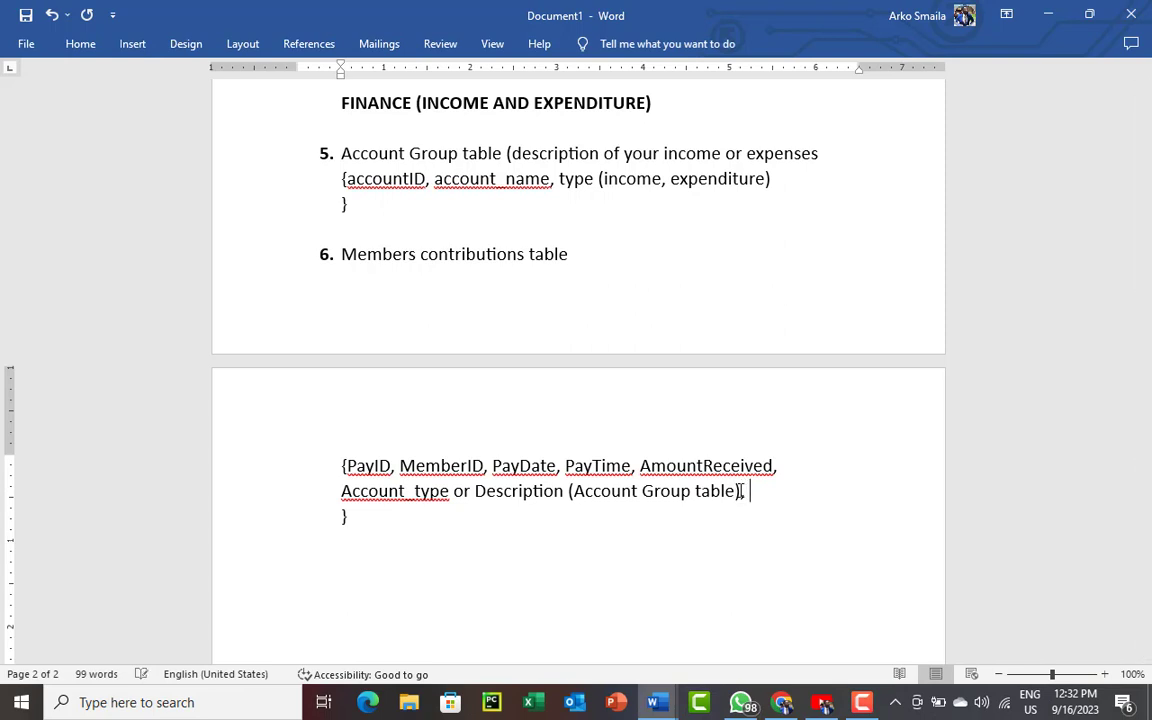
# - Append 'Receiver (database users table)' as the last contributions attribute and add blank lines below
pyautogui.write('Te')
pyautogui.press('BackSpace')
pyautogui.press('BackSpace')
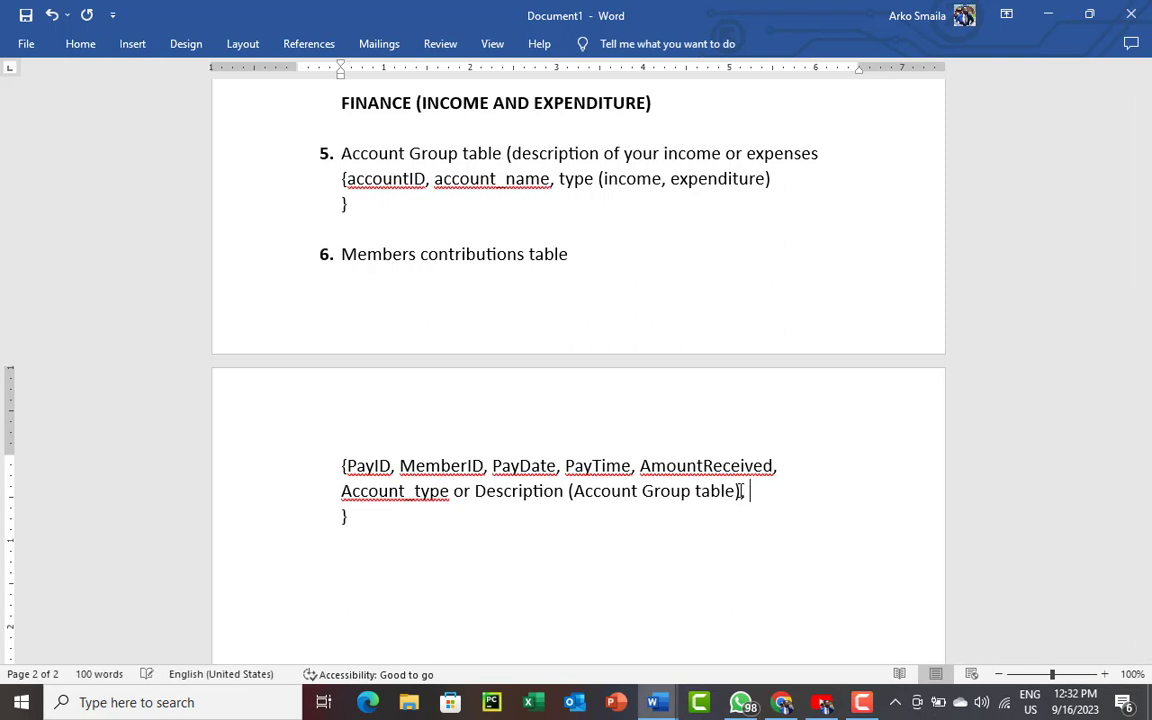
pyautogui.write('Receiver')
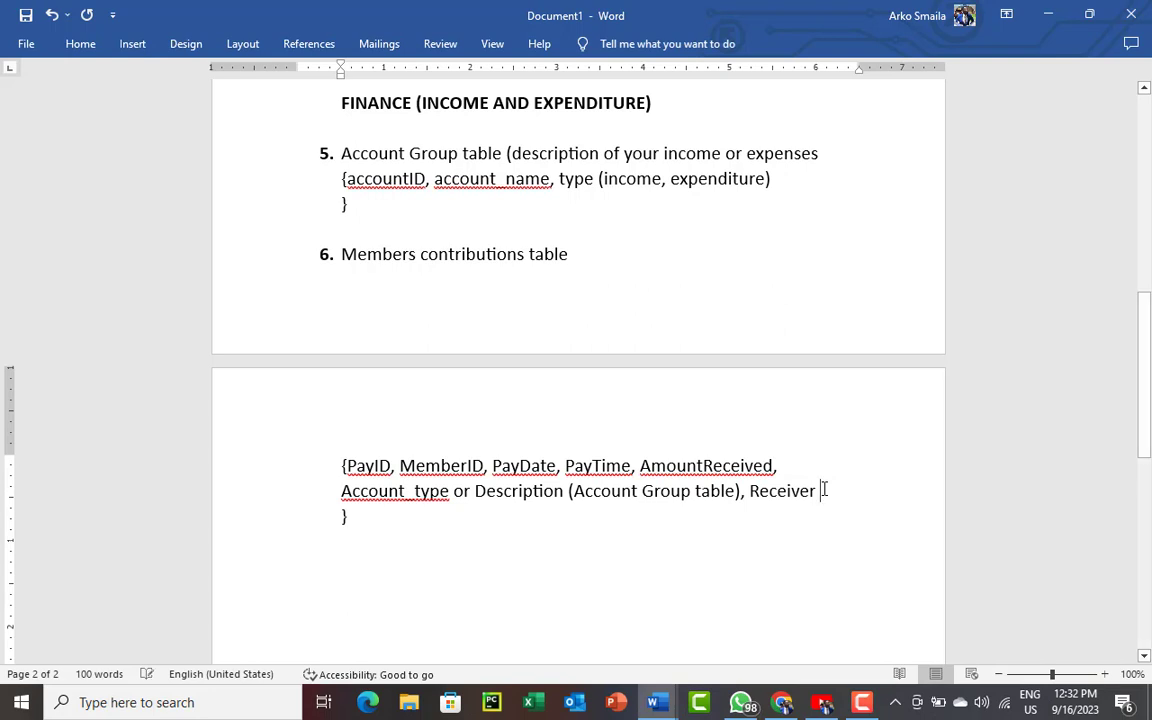
pyautogui.write('(database users')
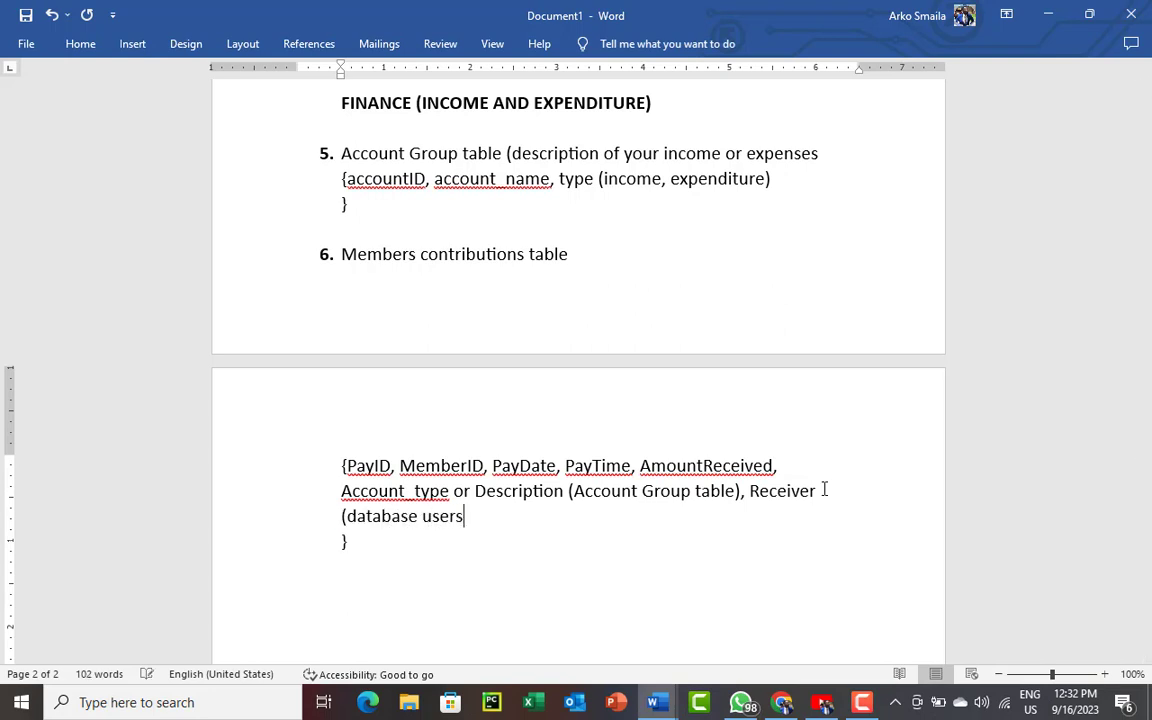
pyautogui.write(' table)')
pyautogui.click(371, 540)
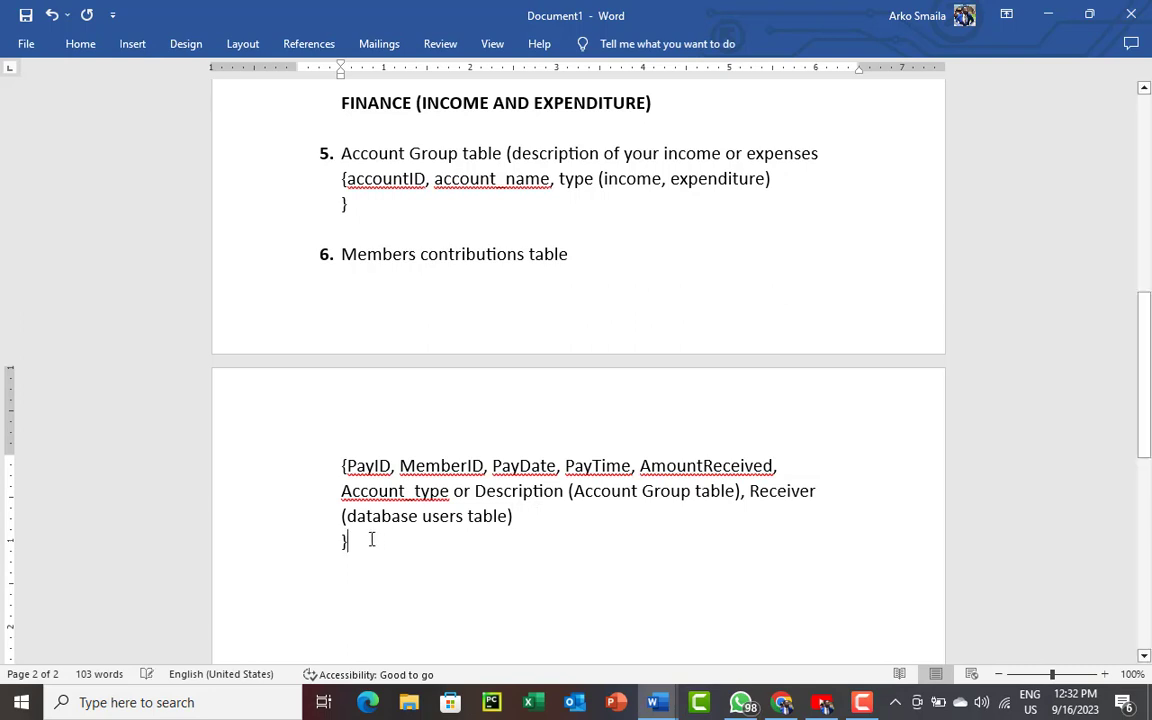
pyautogui.press('Return')
pyautogui.press('Return')
# - Add item 7 'Income table' with an unnumbered pair of braces on separate lines beneath it
pyautogui.write('7')
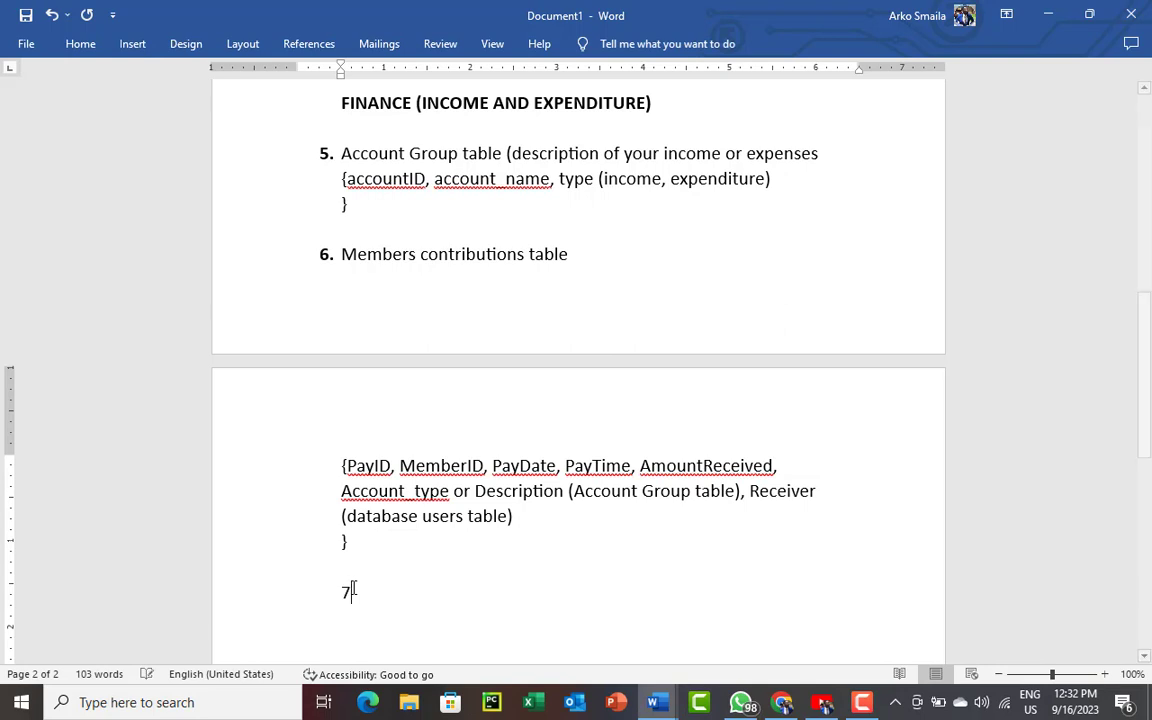
pyautogui.write('.')
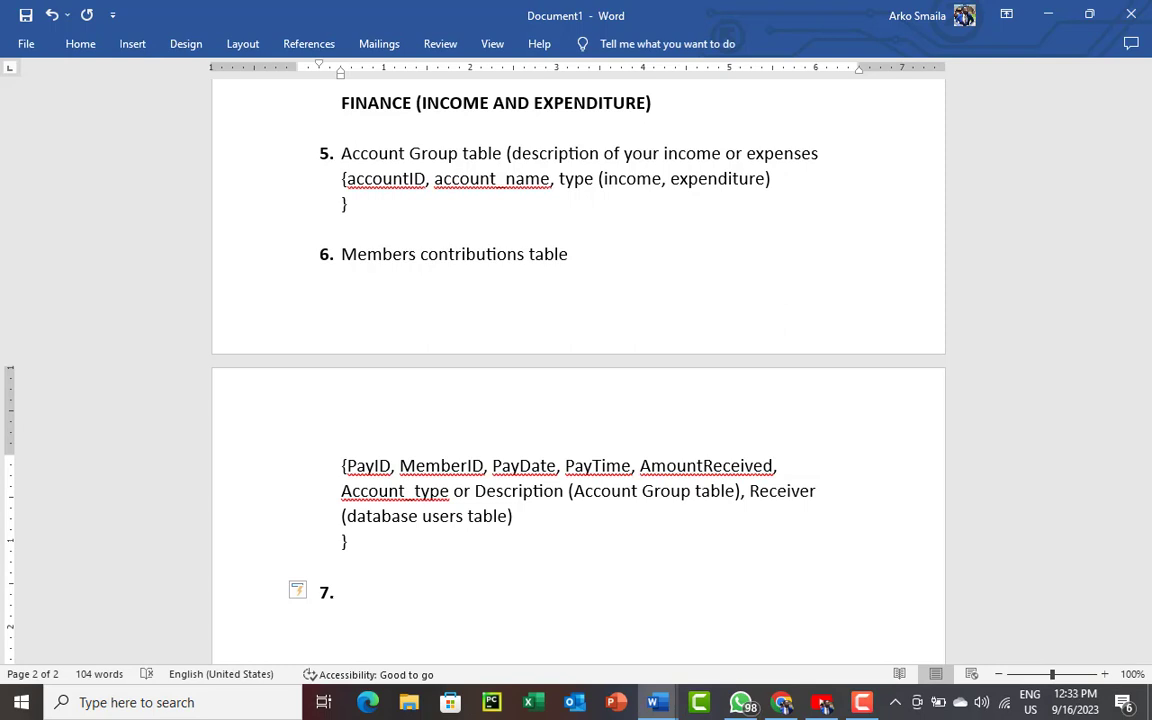
pyautogui.write('Incom')
pyautogui.press('BackSpace')
pyautogui.press('BackSpace')
pyautogui.press('BackSpace')
pyautogui.press('BackSpace')
pyautogui.press('BackSpace')
pyautogui.write('Income table')
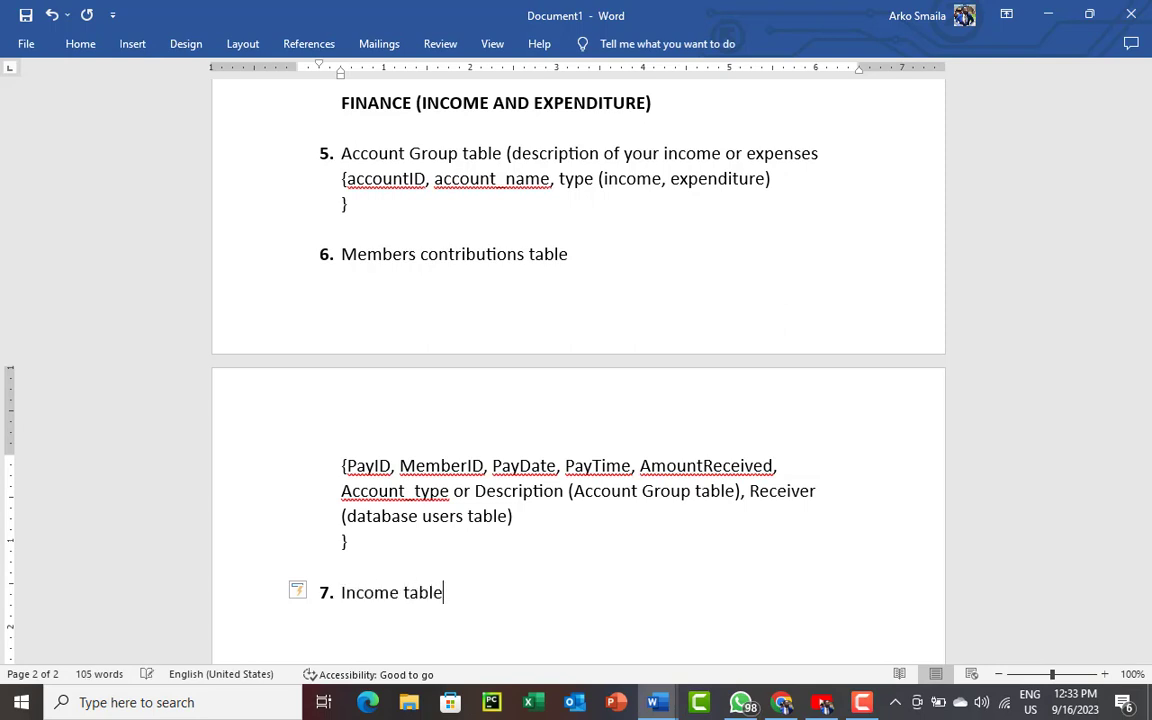
pyautogui.press('Return')
pyautogui.press('BackSpace')
pyautogui.write('{')
pyautogui.press('Return')
pyautogui.write('}')
pyautogui.click(364, 622)
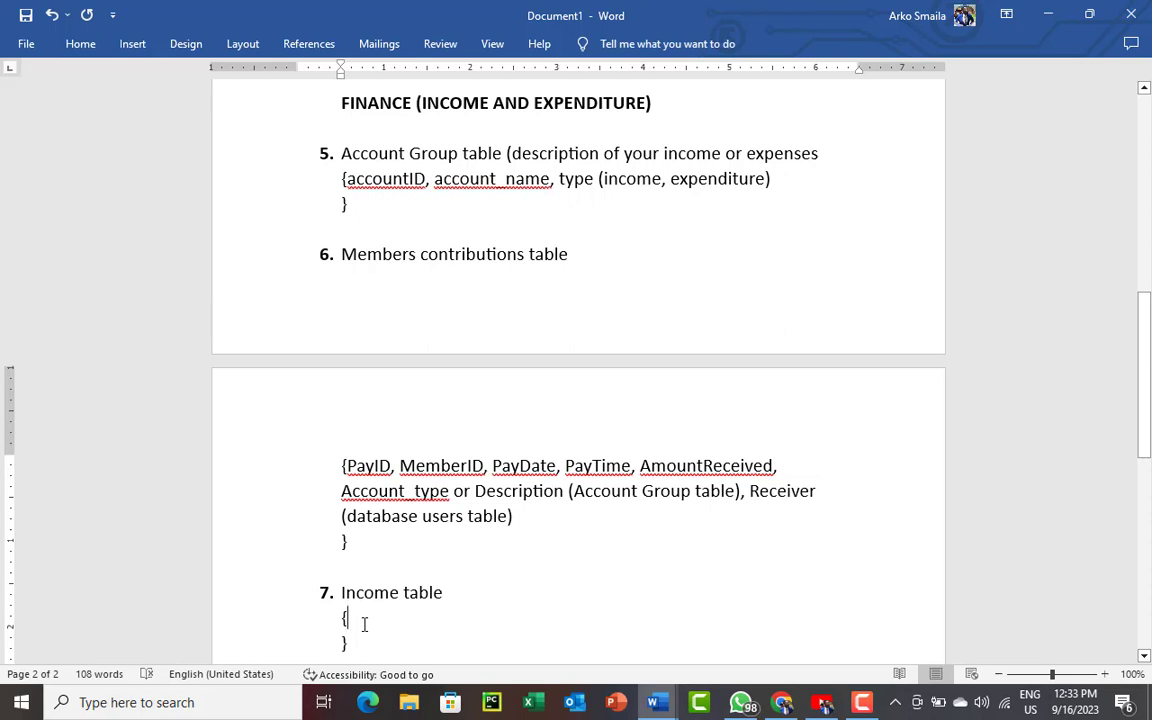
# - List DataID, Amount, #Date, #Time, Entered_by, AccountType inside the Income table braces
pyautogui.write('DataI')
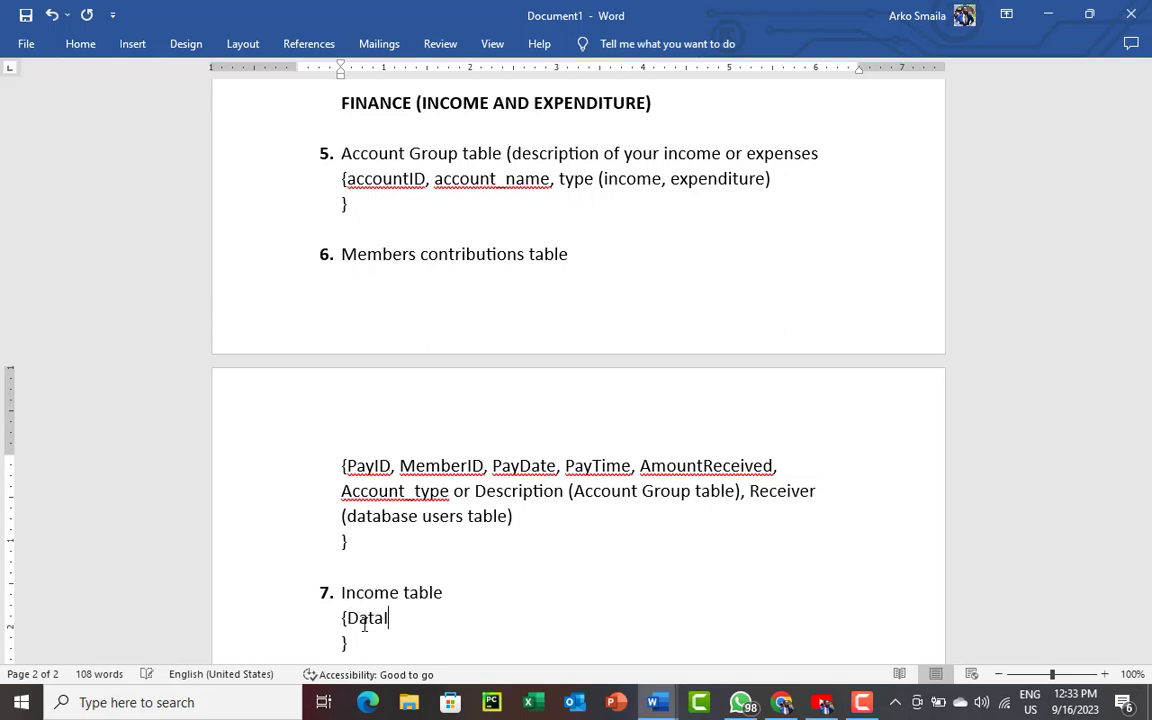
pyautogui.write('D, Amount')
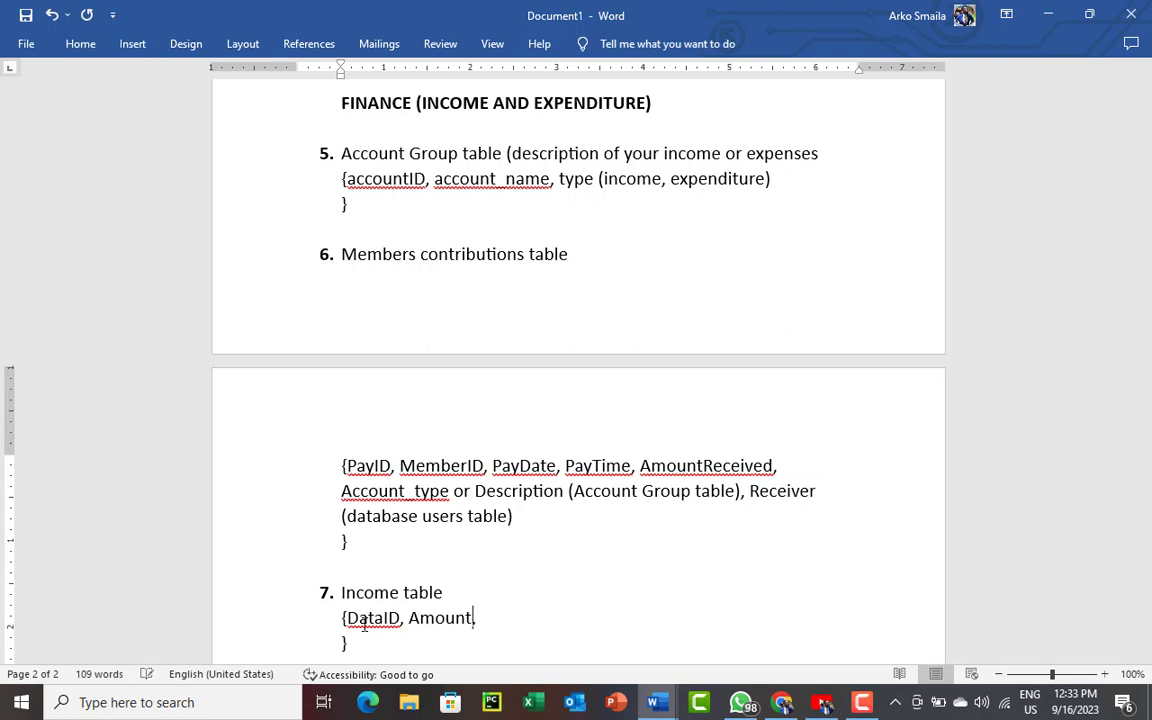
pyautogui.write(', #Date, #Time, P')
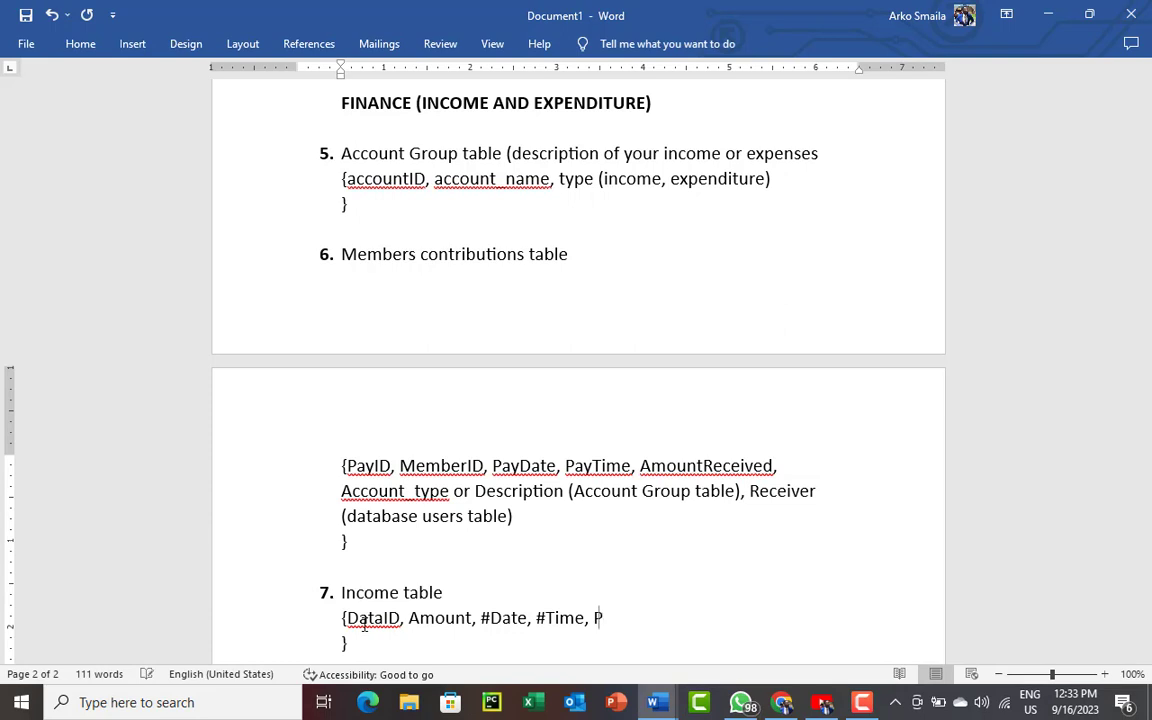
pyautogui.press('BackSpace')
pyautogui.write('Entered_by, ')
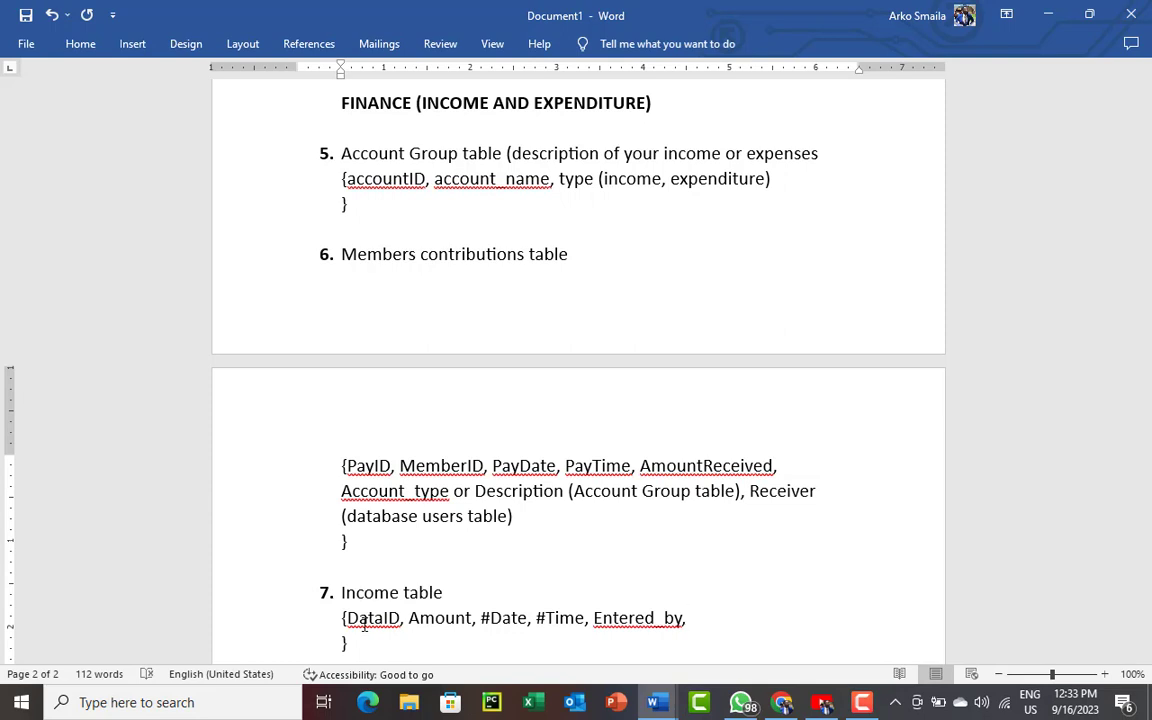
pyautogui.write('AccountType')
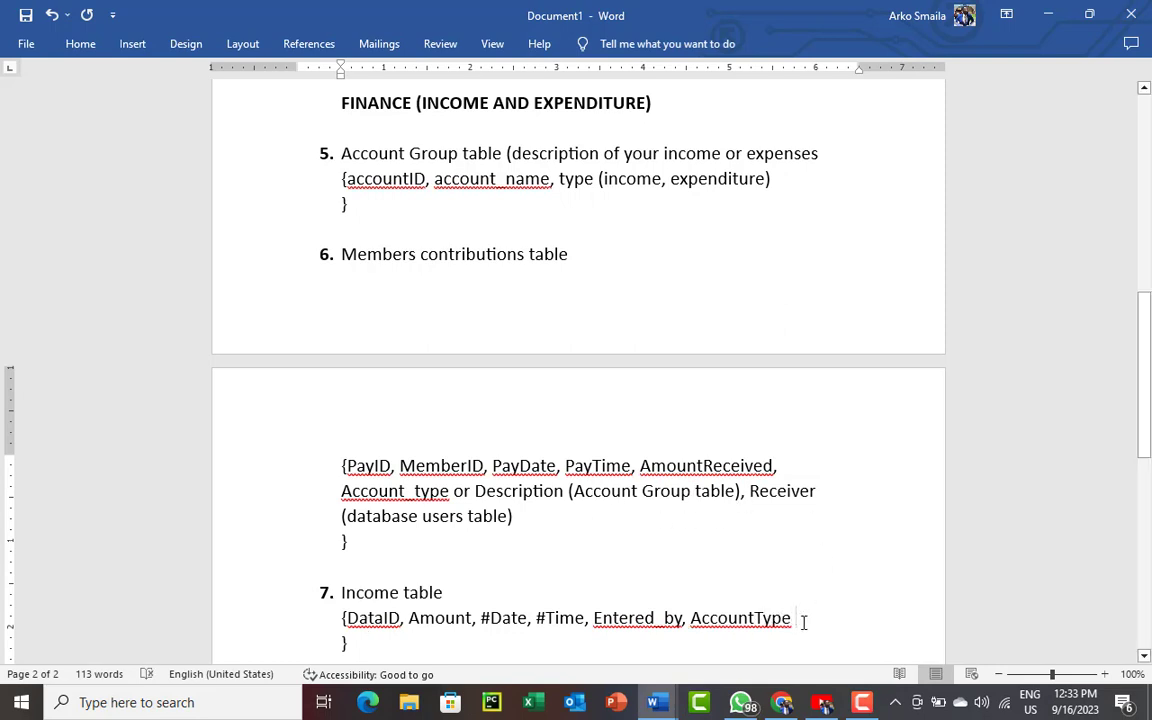
pyautogui.moveTo(1148, 427); pyautogui.dragTo(1148, 467)
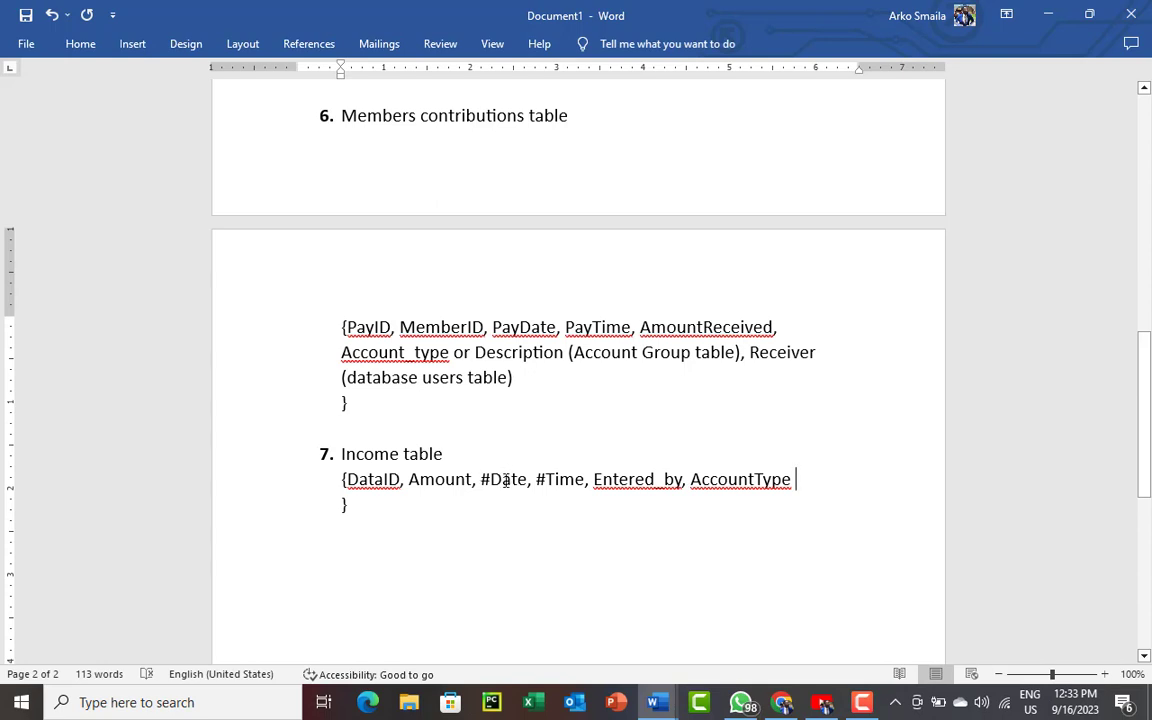
pyautogui.click(389, 513)
pyautogui.press('Return')
pyautogui.press('Return')
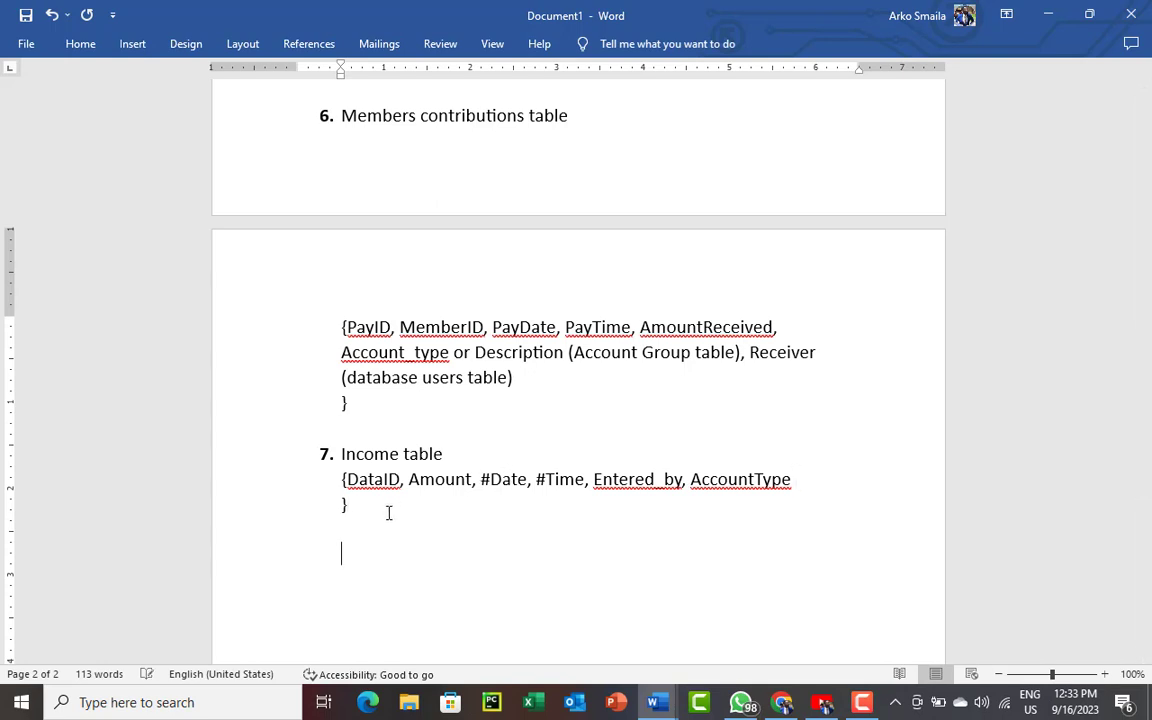
# - Add item 8 'Expenditure table' with an unnumbered pair of braces on separate lines
pyautogui.write('8.')
pyautogui.press('Return')
pyautogui.press('BackSpace')
pyautogui.press('BackSpace')
pyautogui.press('BackSpace')
pyautogui.press('BackSpace')
pyautogui.write('8. Expen')
pyautogui.press('BackSpace')
pyautogui.press('BackSpace')
pyautogui.press('BackSpace')
pyautogui.press('BackSpace')
pyautogui.press('BackSpace')
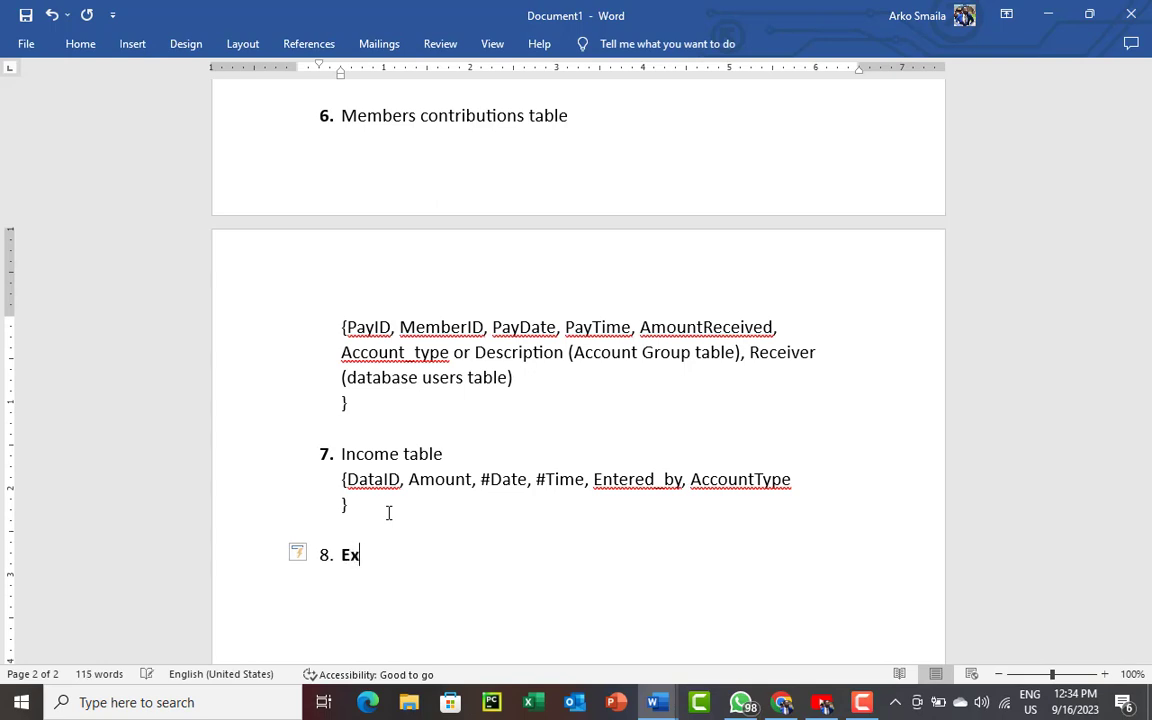
pyautogui.write('Expenditure table')
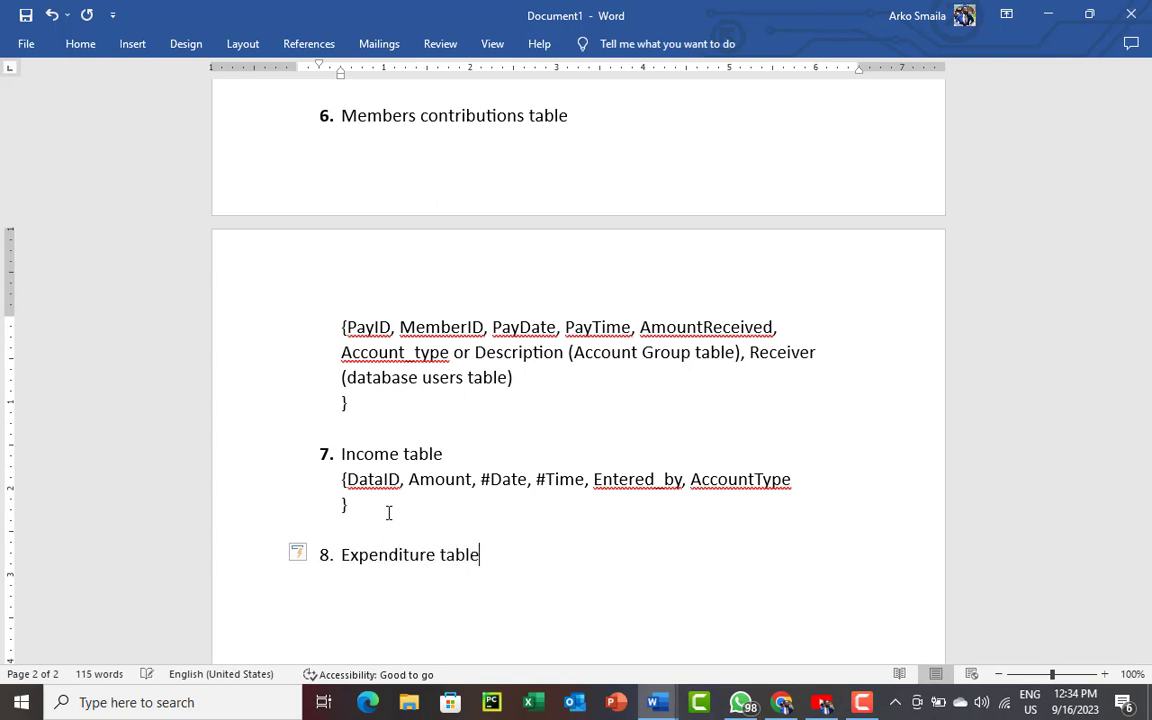
pyautogui.press('Return')
pyautogui.press('BackSpace')
pyautogui.write('{{')
pyautogui.press('BackSpace')
pyautogui.write('}')
pyautogui.press('Left')
pyautogui.press('Return')
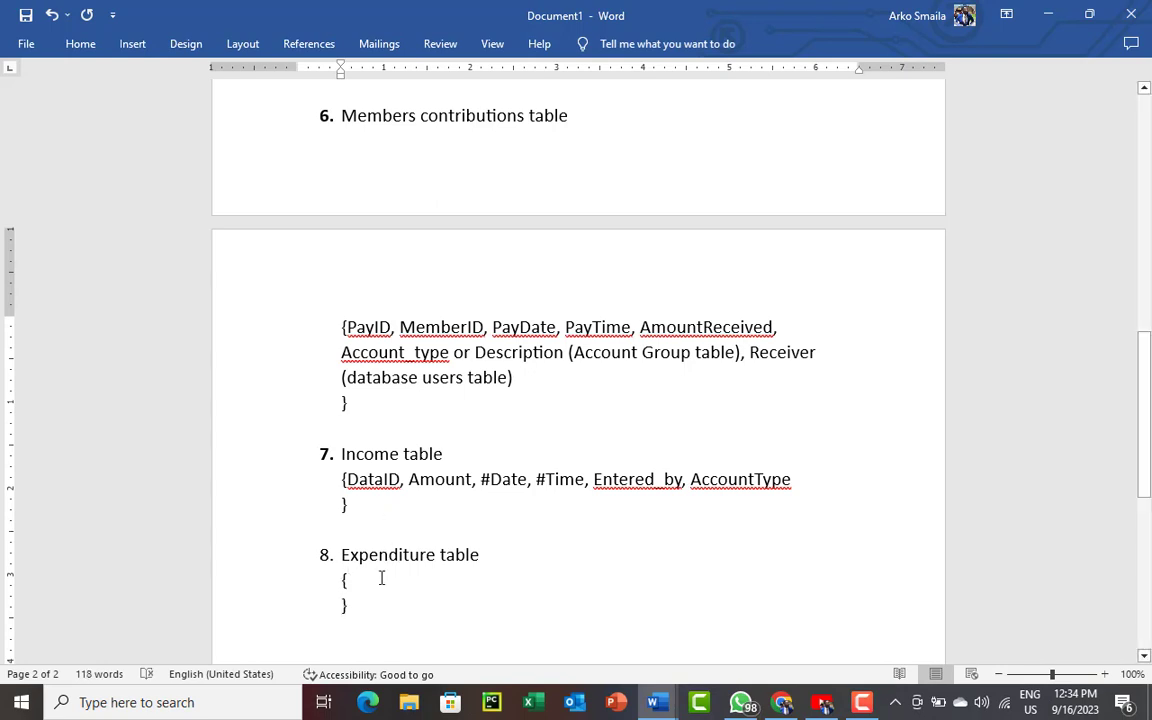
pyautogui.click(374, 587)
# - Start the Expenditure list with ExpenseID and rename the Income table's DataID to IncomeID
pyautogui.write('DataID')
pyautogui.press('BackSpace')
pyautogui.press('BackSpace')
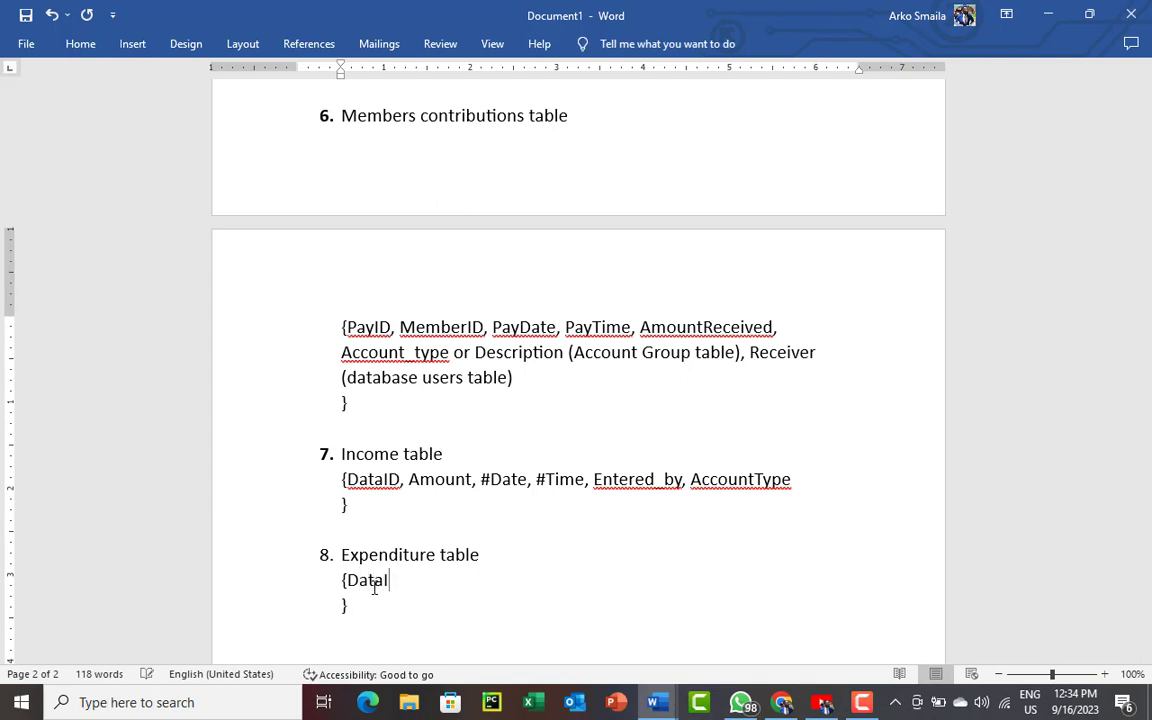
pyautogui.press('BackSpace')
pyautogui.press('BackSpace')
pyautogui.press('BackSpace')
pyautogui.press('BackSpace')
pyautogui.write('ExpenseID')
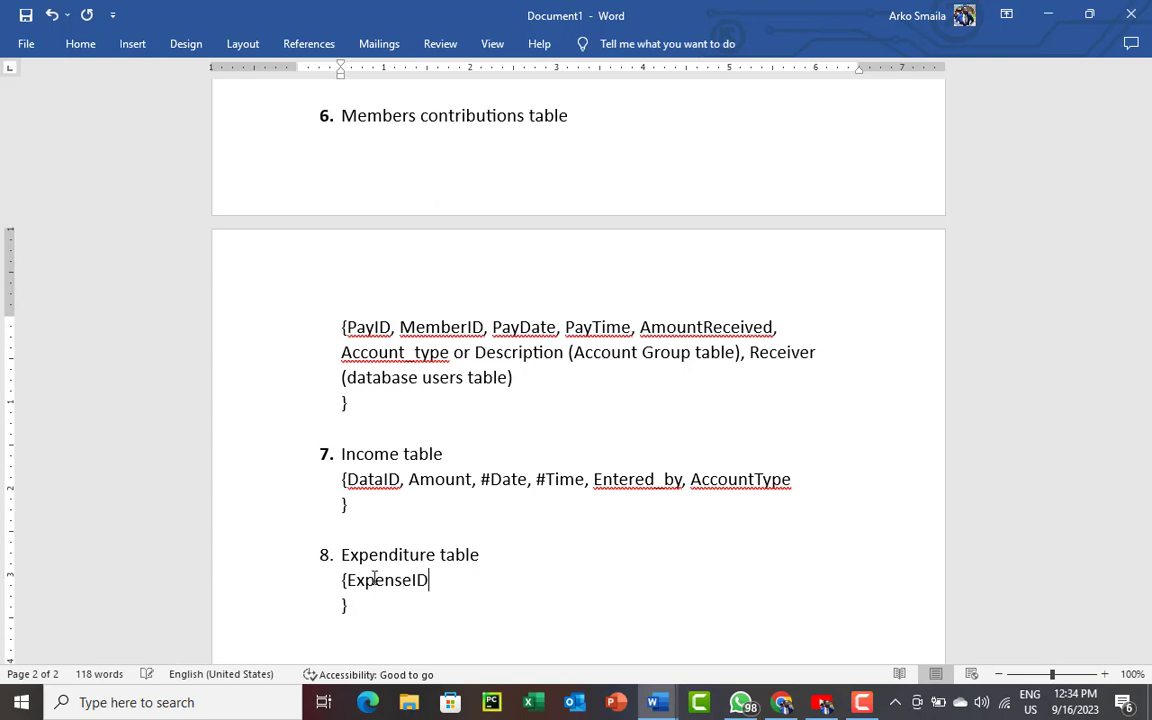
pyautogui.doubleClick(372, 479)
pyautogui.write('Income')
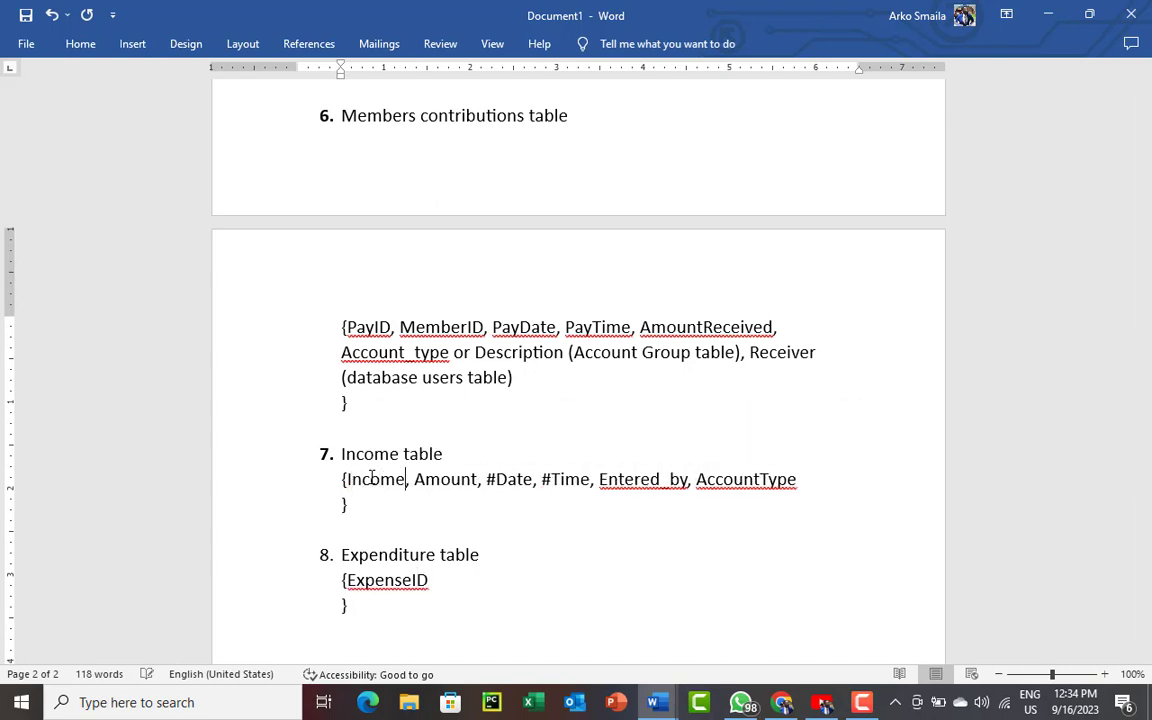
pyautogui.write('ID')
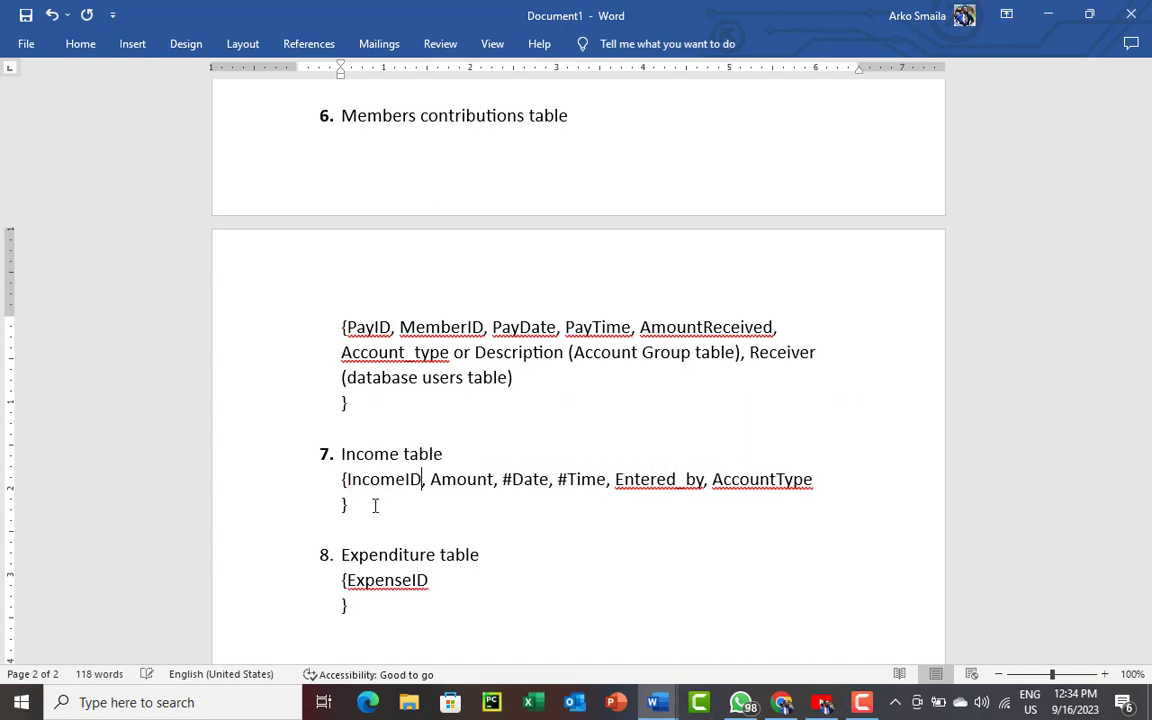
# - Complete the Expenditure attributes with AmountSpent, #date, #time, entered_by
pyautogui.click(448, 578)
pyautogui.write(', Amount,')
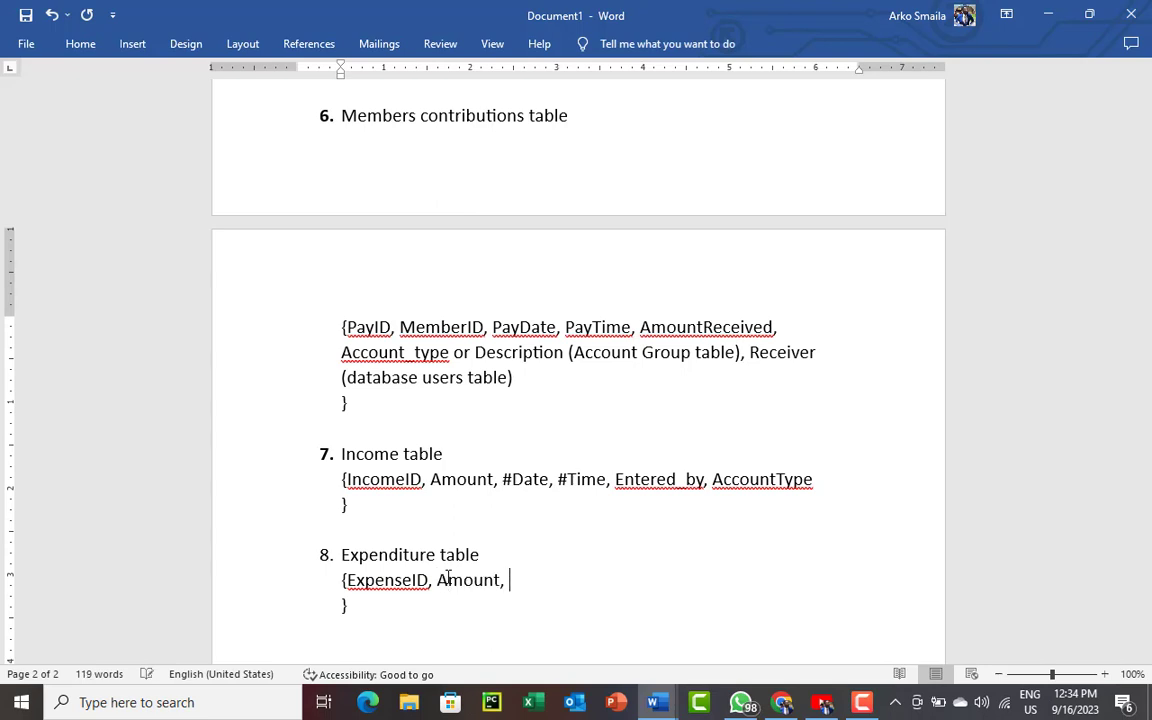
pyautogui.press('BackSpace')
pyautogui.write('_')
pyautogui.press('BackSpace')
pyautogui.write('Spent, ')
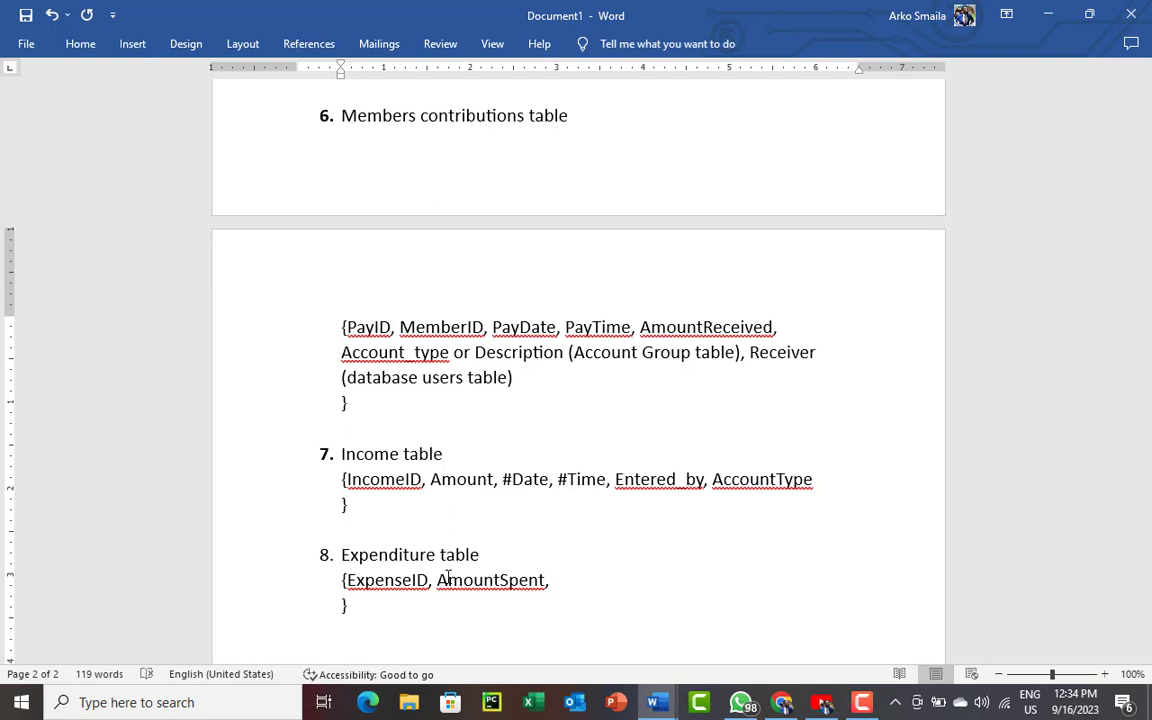
pyautogui.write('#date, #tim')
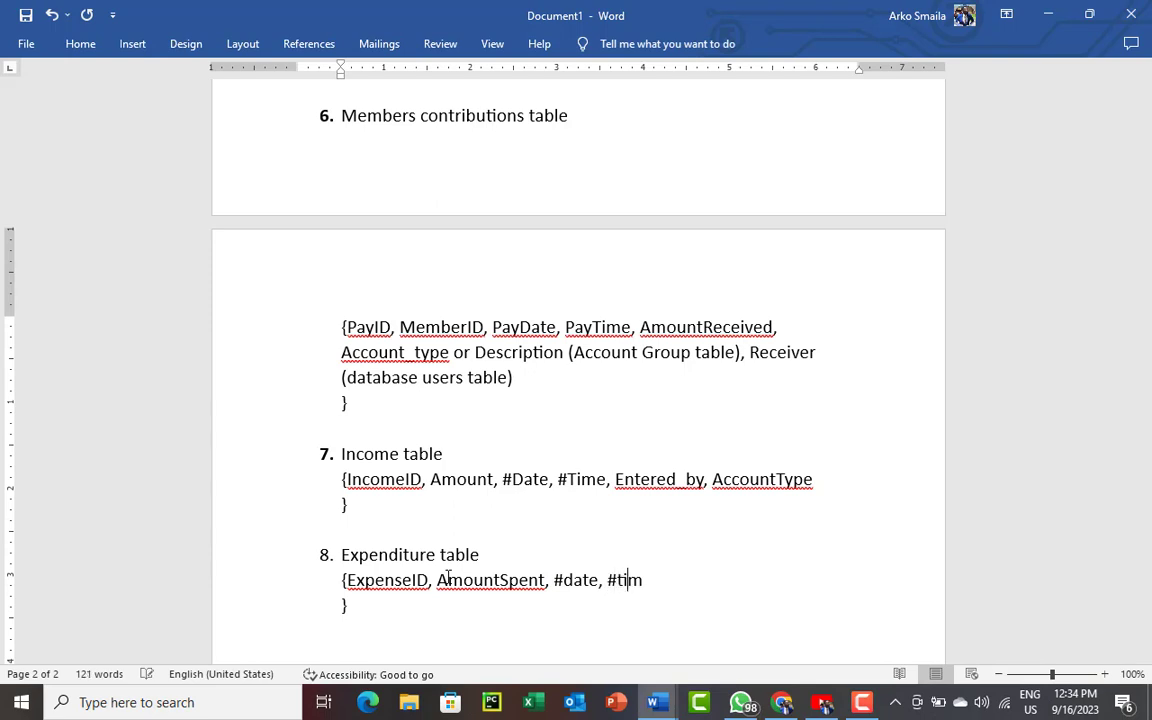
pyautogui.write('e, entered_by')
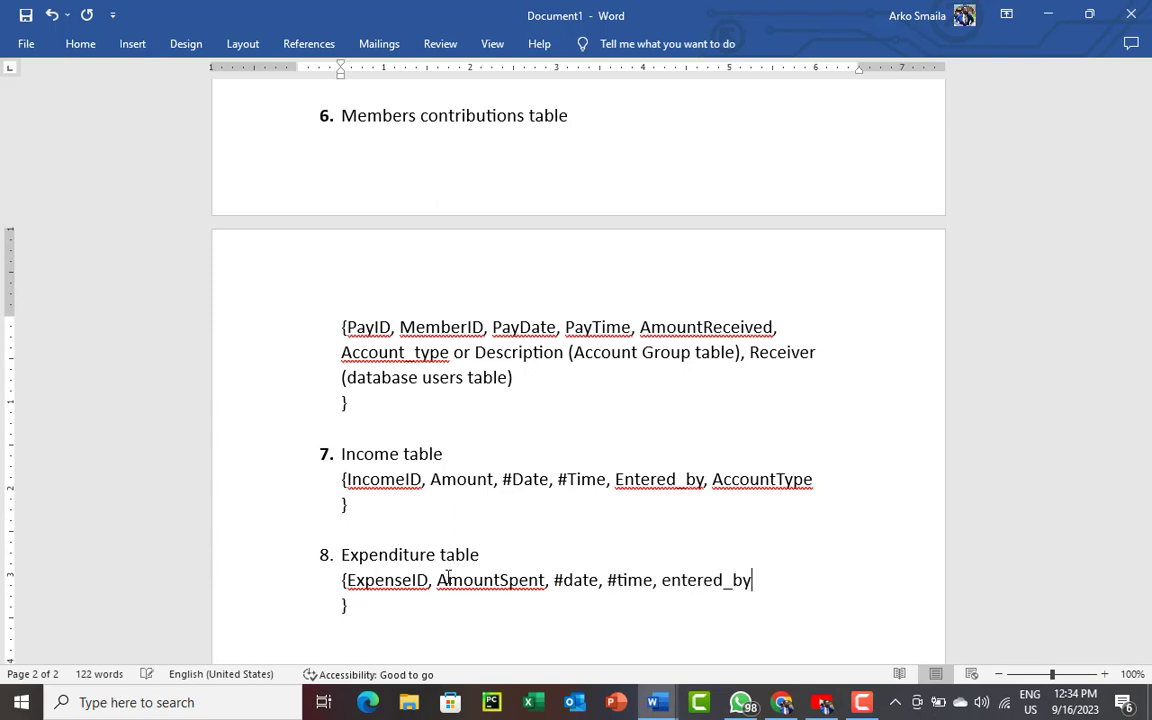
pyautogui.moveTo(1148, 450); pyautogui.dragTo(1148, 379)
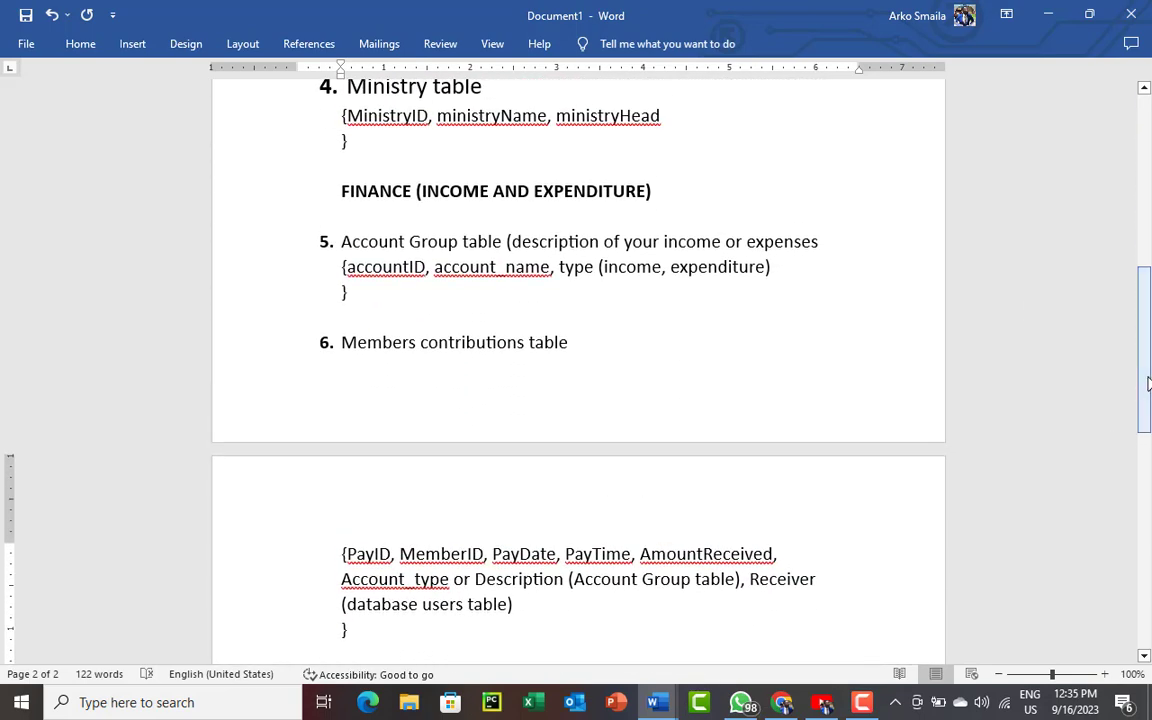
# - Keep the income-or-expenses description on the Account Group table line, undoing the split
pyautogui.click(505, 241)
pyautogui.press('Return')
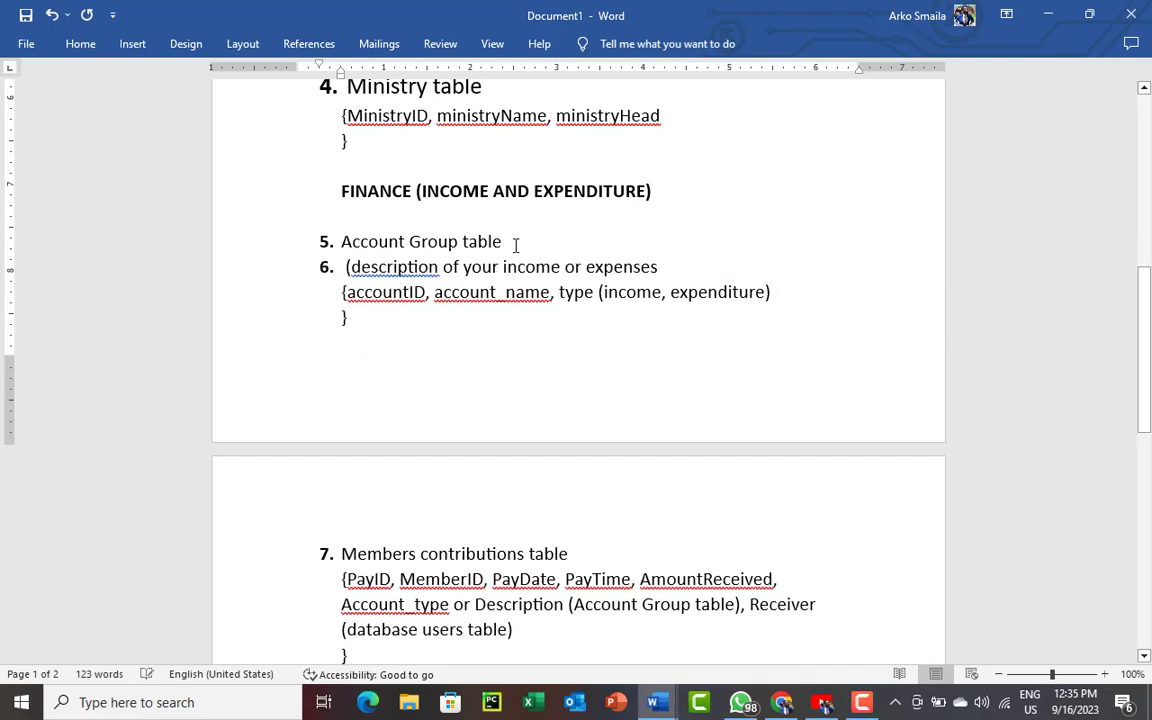
pyautogui.press('BackSpace')
pyautogui.hotkey('ctrl', 'z')
pyautogui.hotkey('ctrl', 'z')
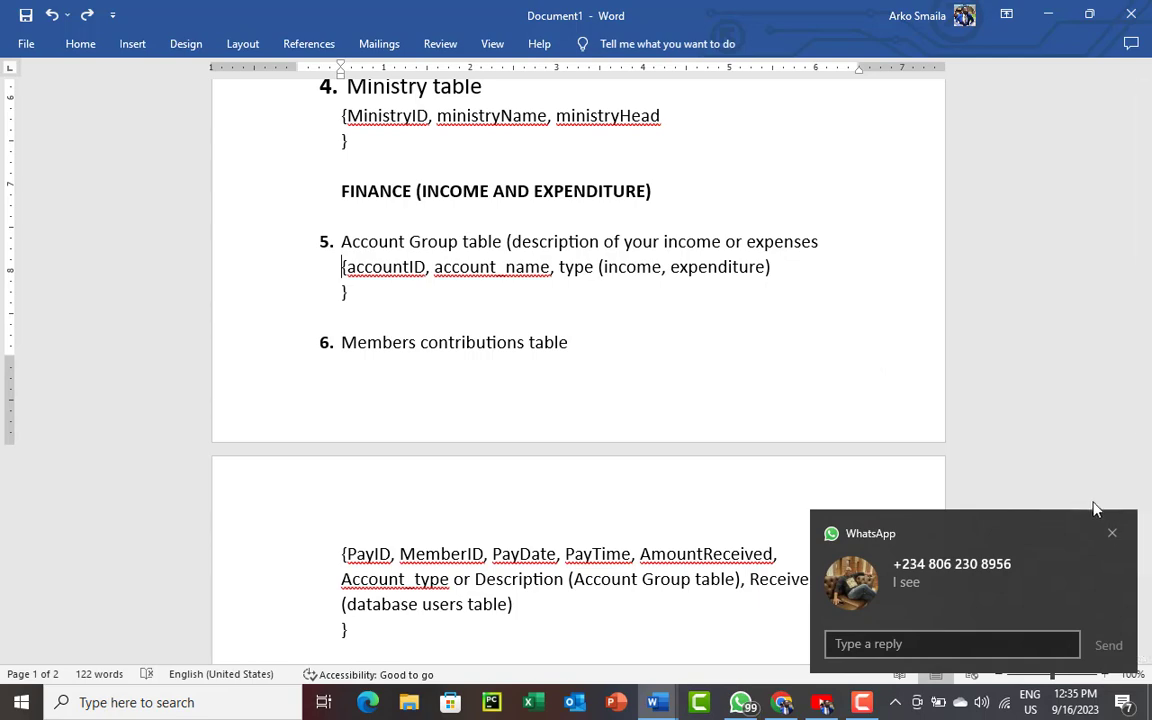
# - Dismiss the chat popup and start a blank line below the Expenditure table
pyautogui.click(1110, 533)
pyautogui.moveTo(1145, 300); pyautogui.dragTo(1148, 462)
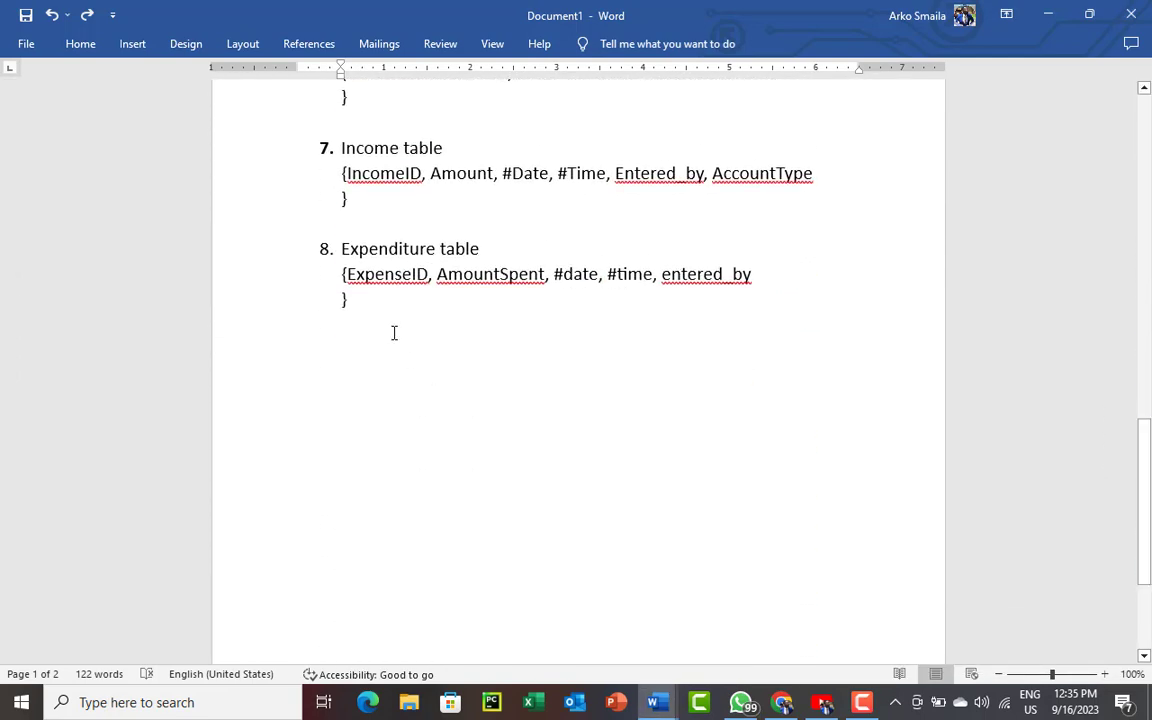
pyautogui.click(394, 333)
pyautogui.press('Return')
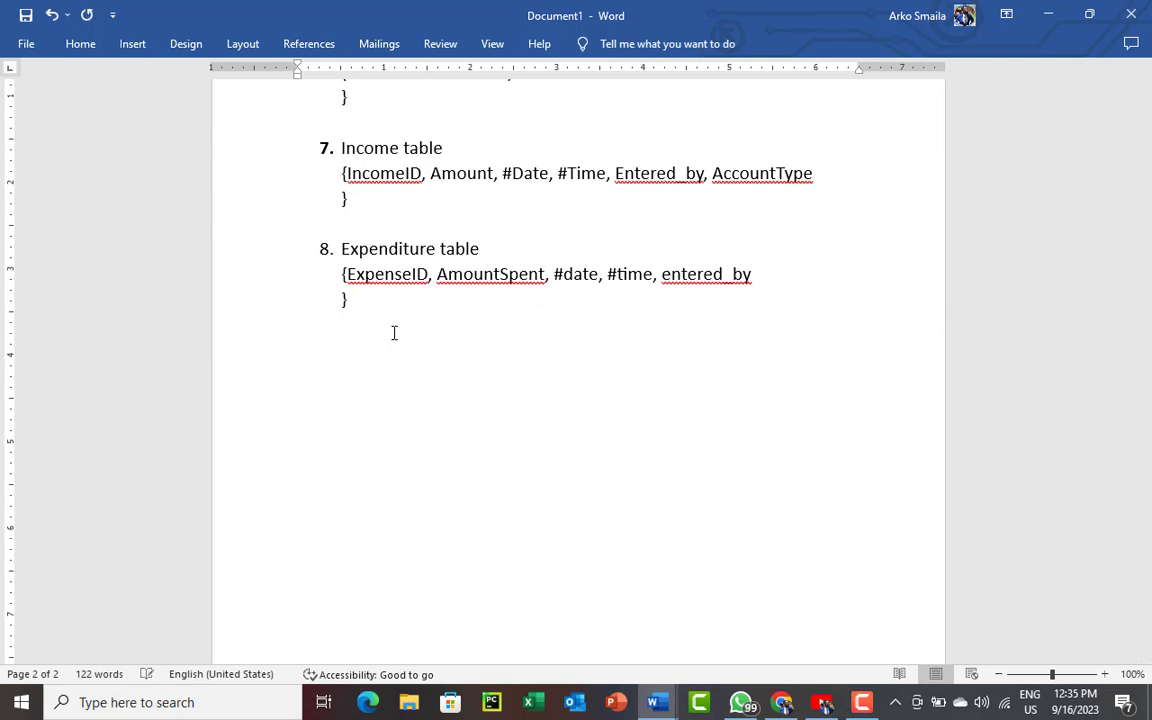
# - Add item 9 'Users table' with an unnumbered pair of braces beneath it
pyautogui.write('9')
pyautogui.press('Return')
pyautogui.write('9. Users table')
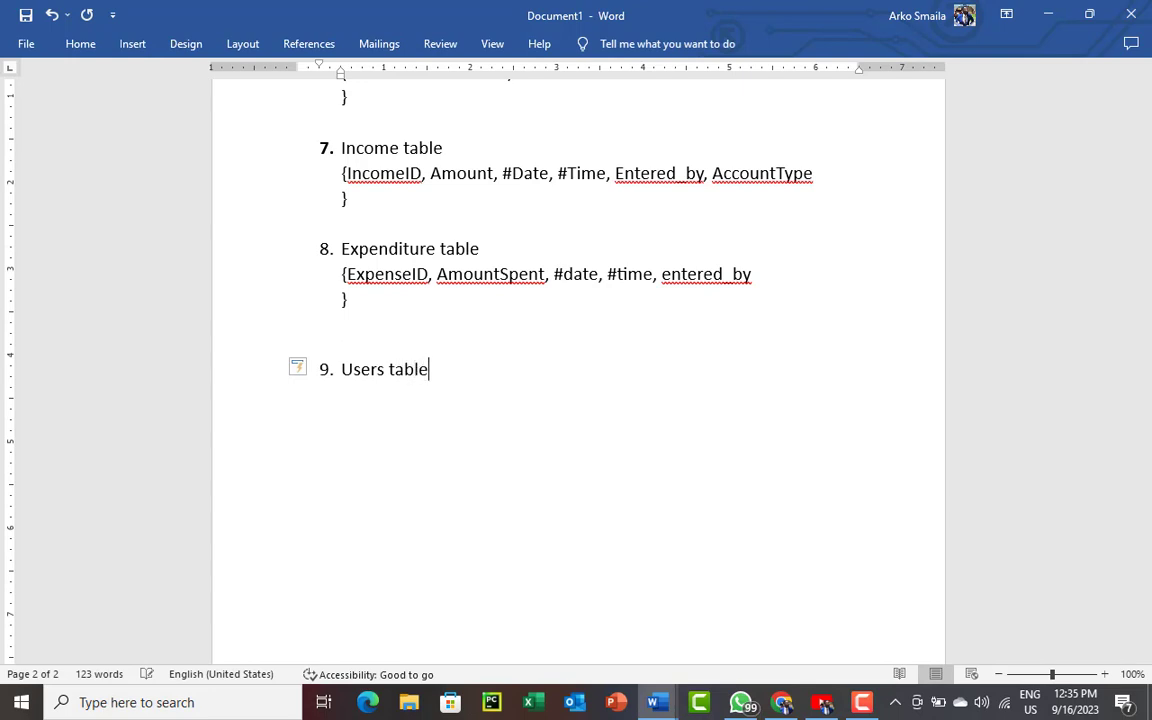
pyautogui.press('Return')
pyautogui.press('BackSpace')
pyautogui.write('{}')
pyautogui.press('Return')
pyautogui.press('Return')
pyautogui.click(376, 403)
# - List UserID, FirstName, LastName, Username, Password inside the Users table braces
pyautogui.write('User')
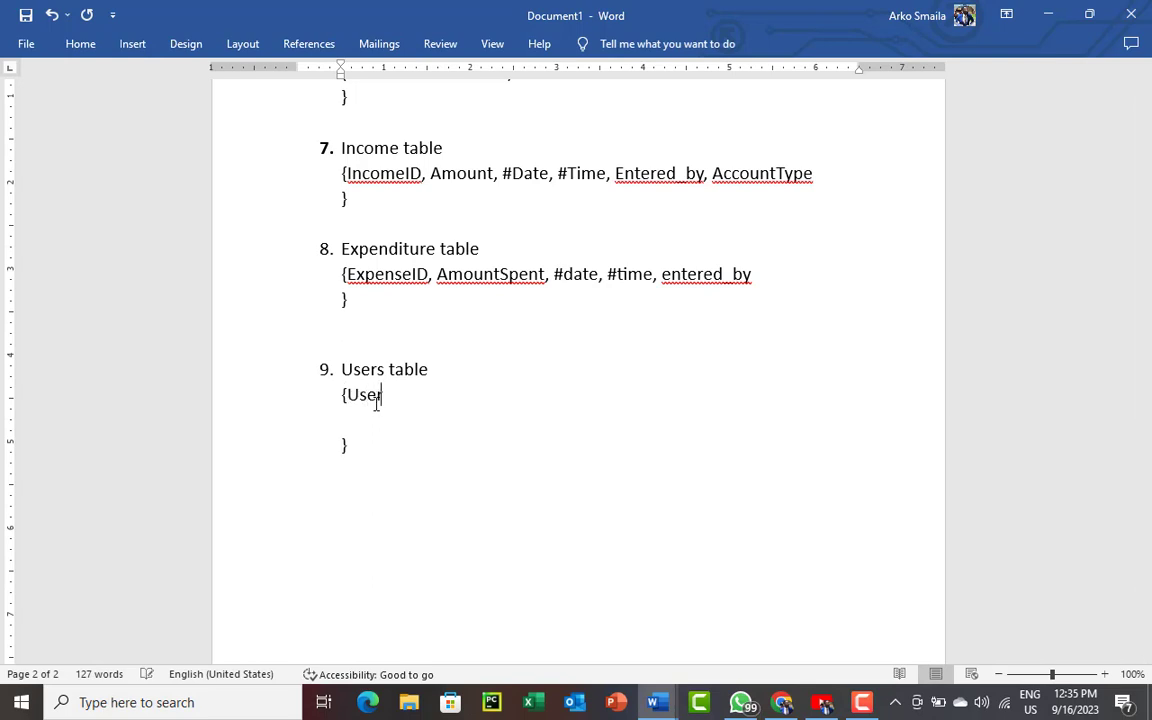
pyautogui.write('ID, FirstName')
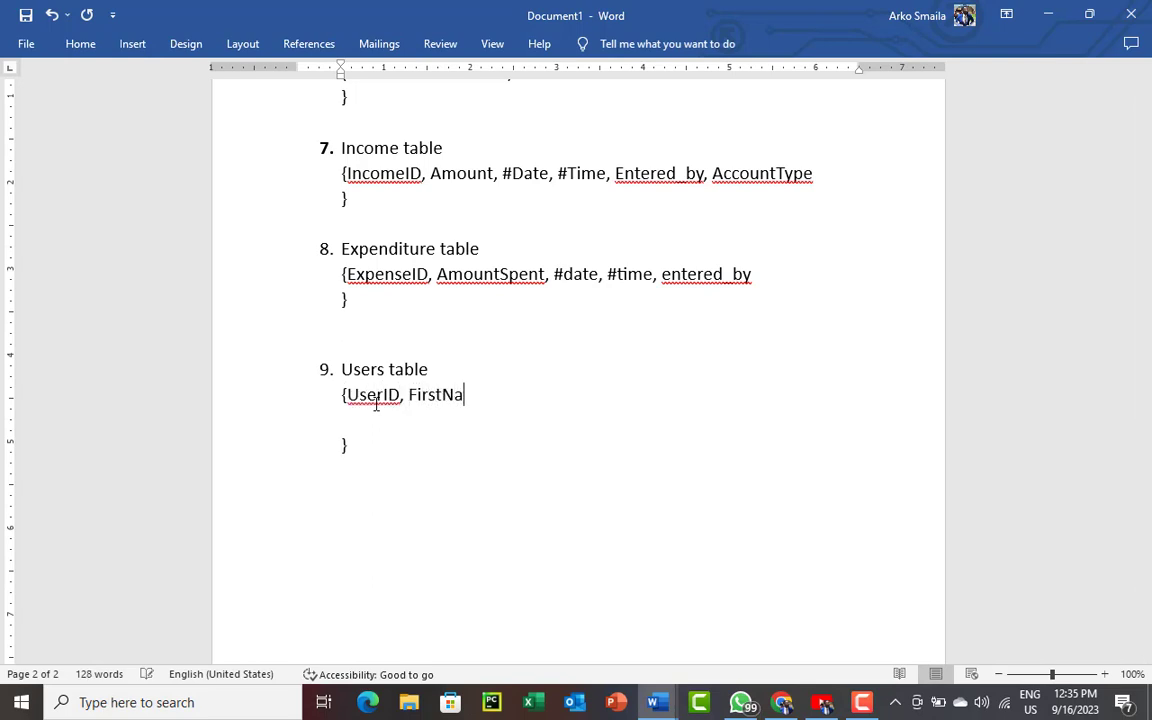
pyautogui.press('BackSpace')
pyautogui.write('me, LastName')
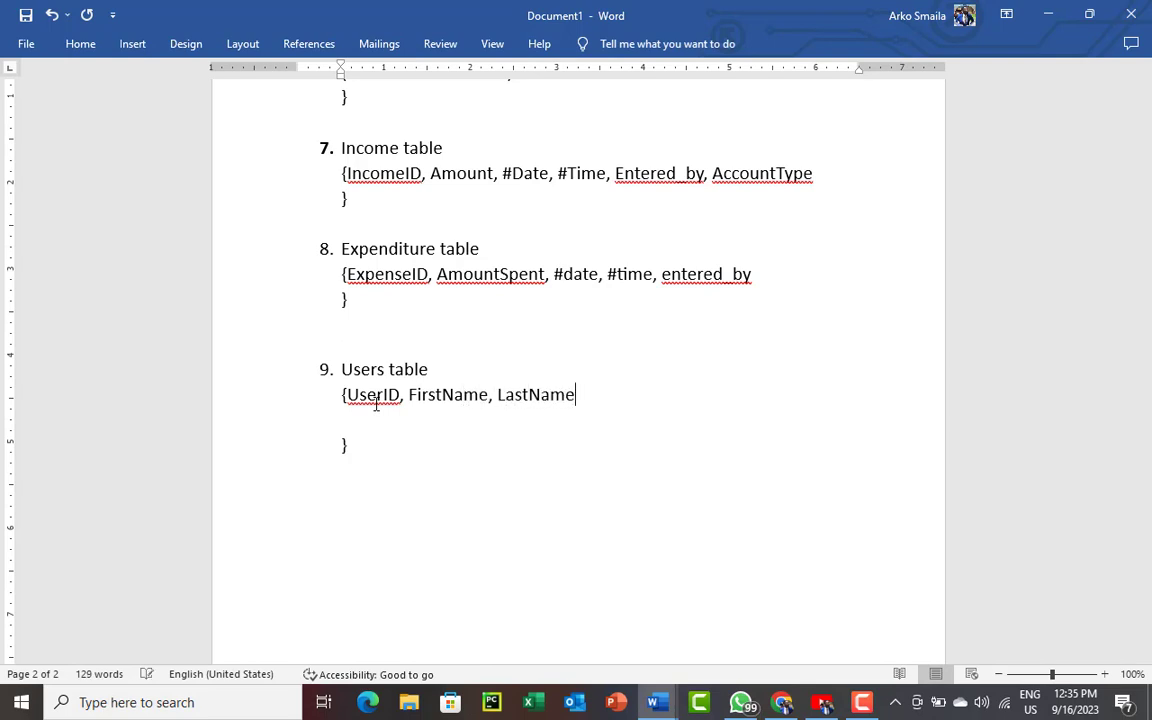
pyautogui.write(', Username, Passowrd')
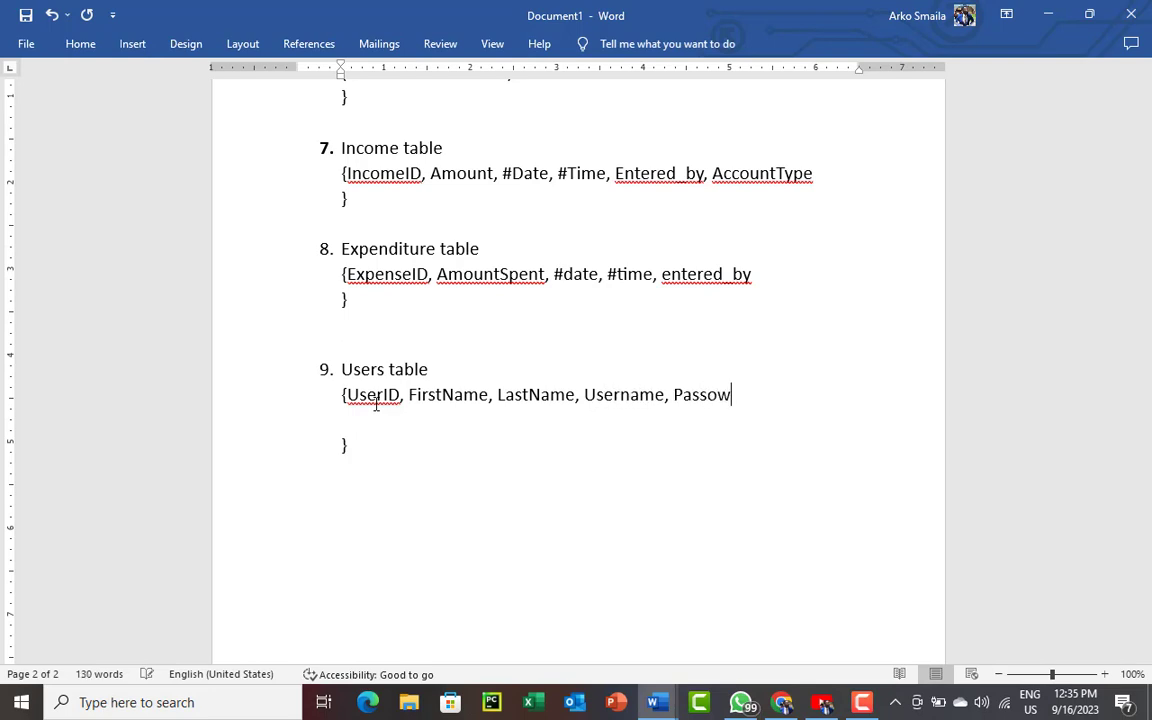
pyautogui.press('BackSpace')
pyautogui.press('BackSpace')
pyautogui.press('BackSpace')
pyautogui.press('BackSpace')
pyautogui.write('word,')
pyautogui.press('Return')
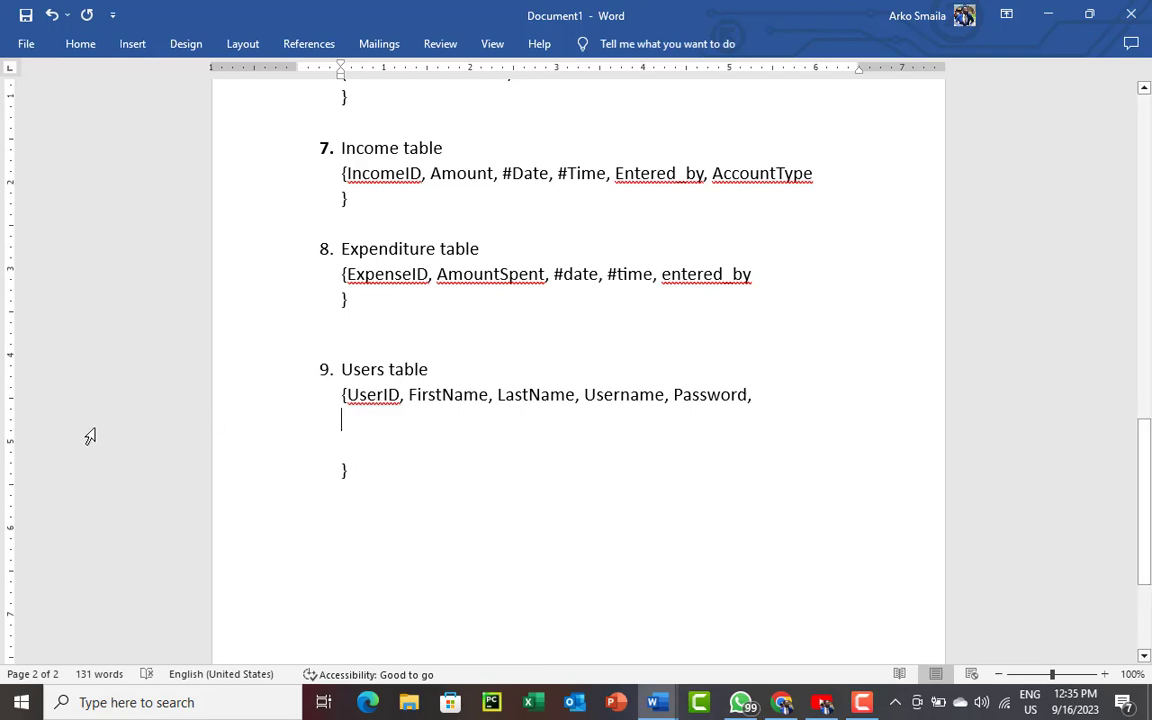
pyautogui.press('Delete')
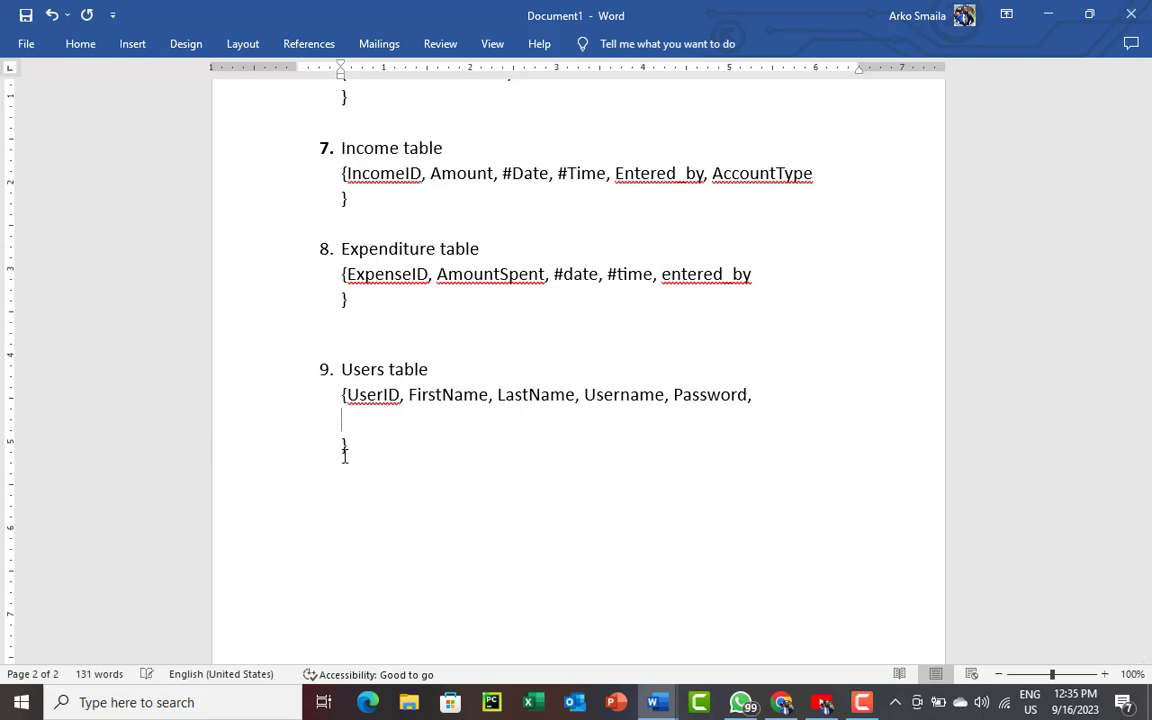
# - Add SecurityQuestion, Answer and UserLevel (Accountant, zone leader, admin, etc.), then a new line
pyautogui.write('SecurityQuestion')
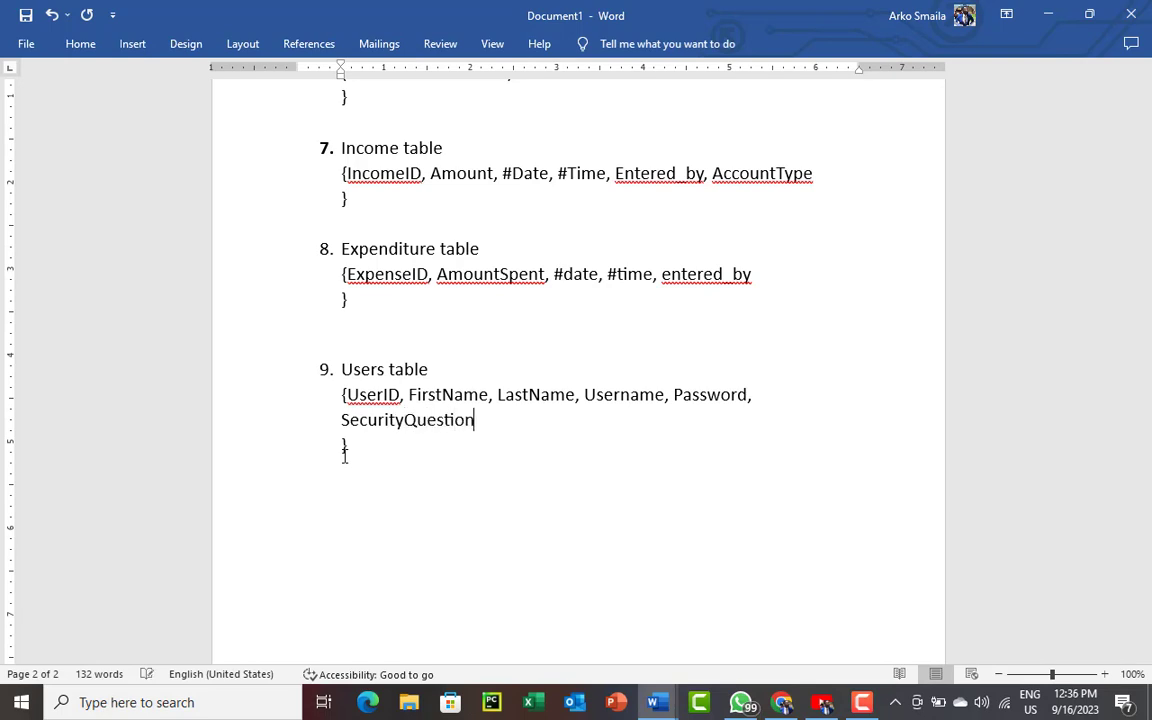
pyautogui.write(', Ans')
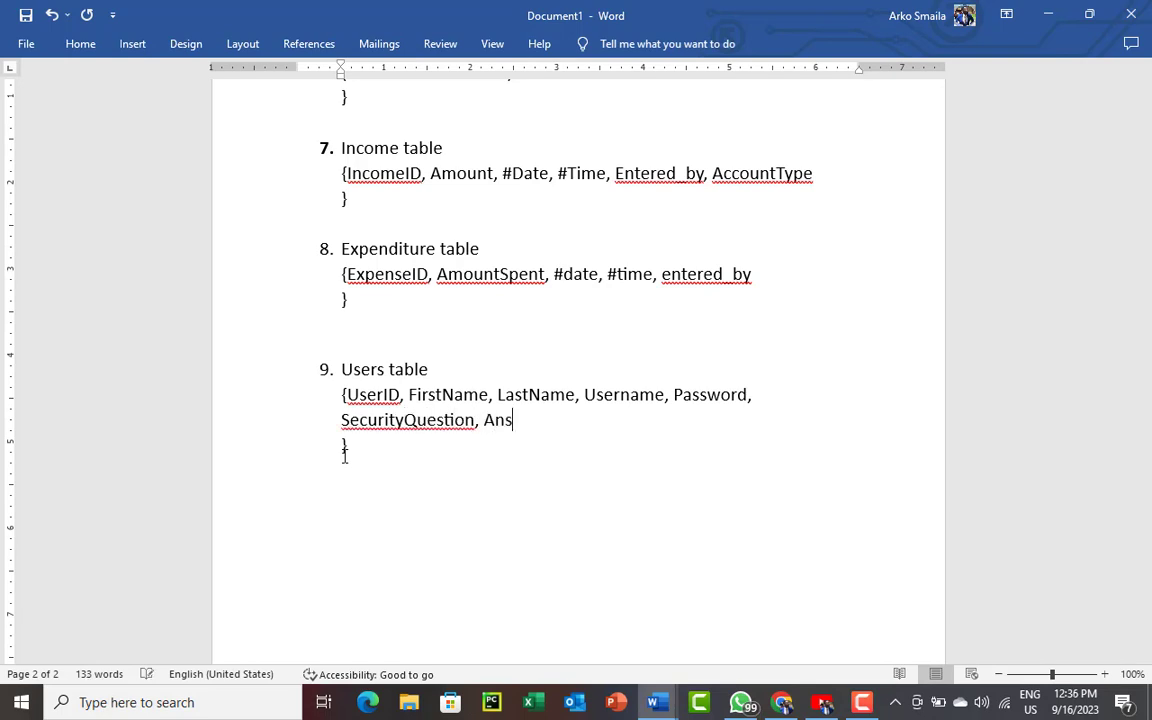
pyautogui.write('wer, UserLevel')
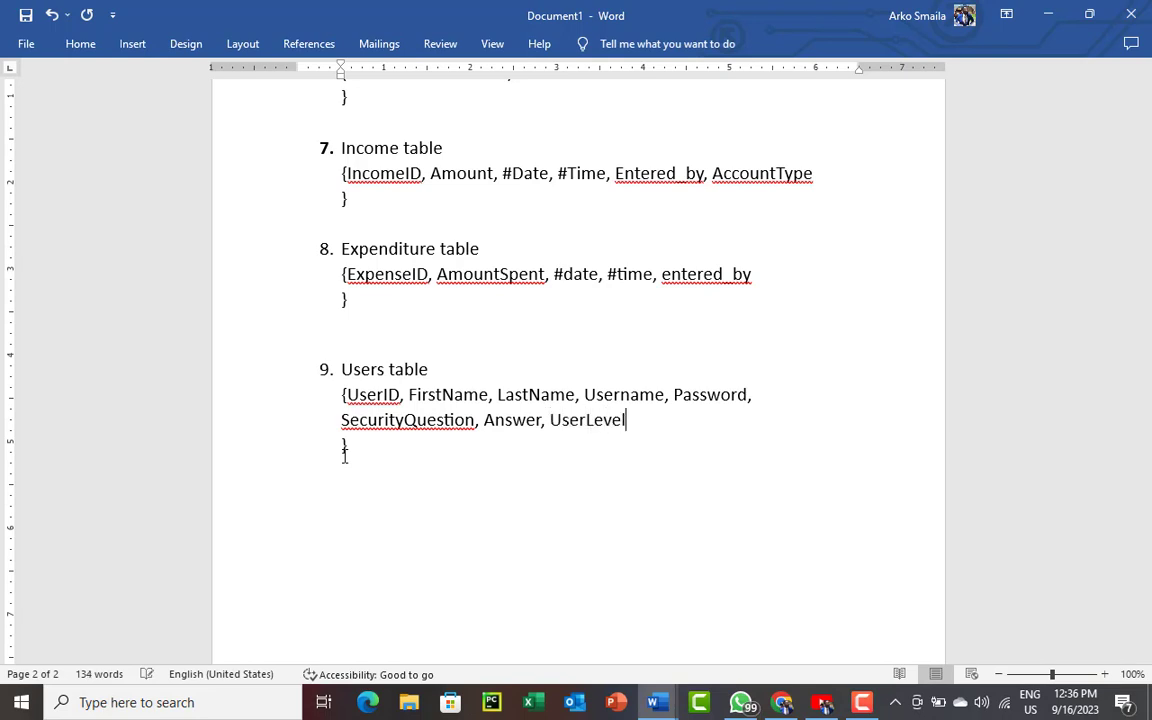
pyautogui.write('(Accountant, zo')
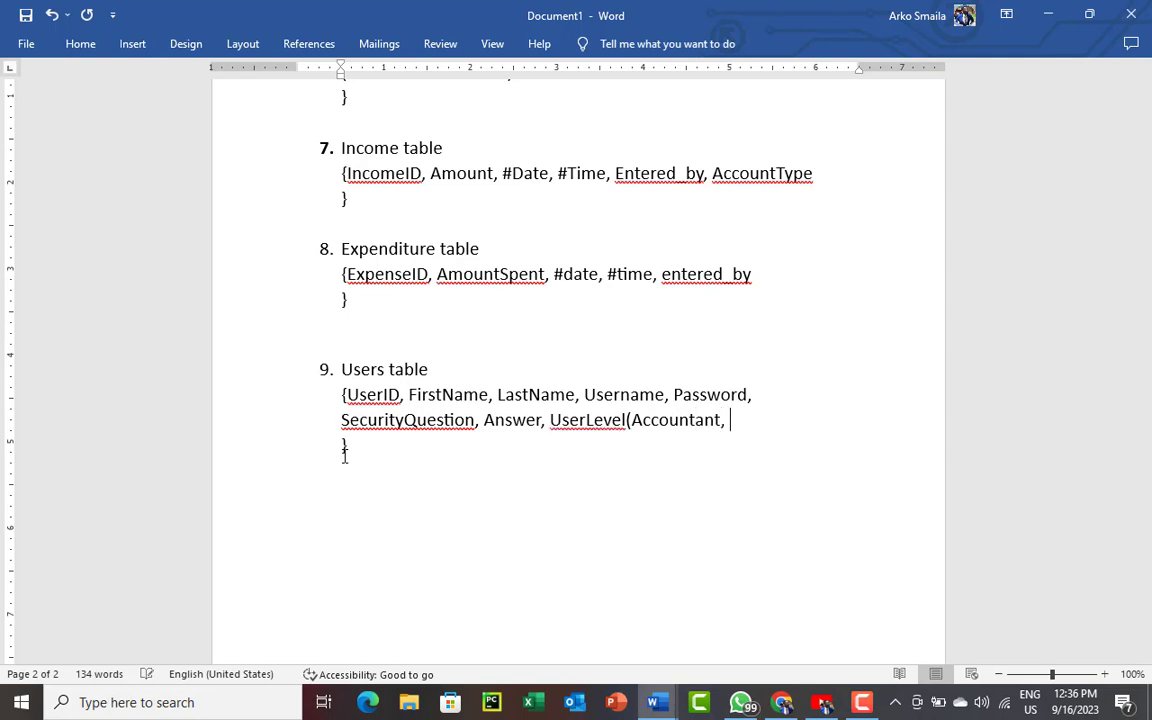
pyautogui.press('BackSpace')
pyautogui.click(345, 455)
pyautogui.write('zon')
pyautogui.press('BackSpace')
pyautogui.press('BackSpace')
pyautogui.press('BackSpace')
pyautogui.press('BackSpace')
pyautogui.press('BackSpace')
pyautogui.write('one leader, ')
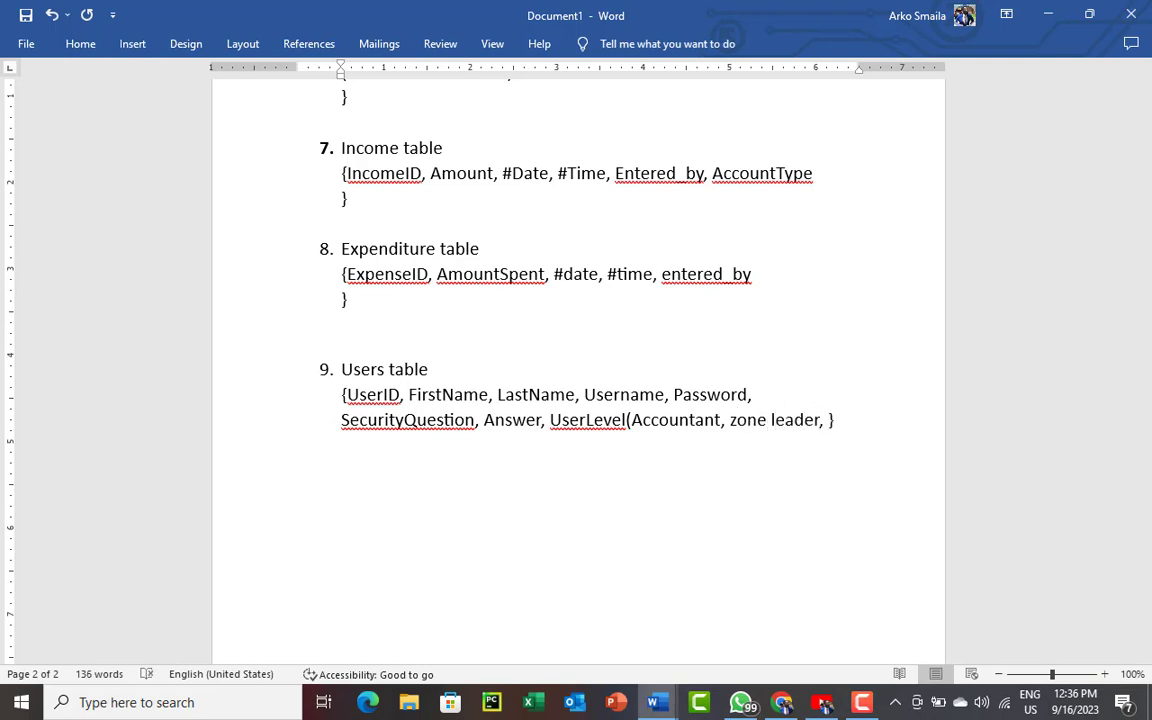
pyautogui.write('admin, etc.')
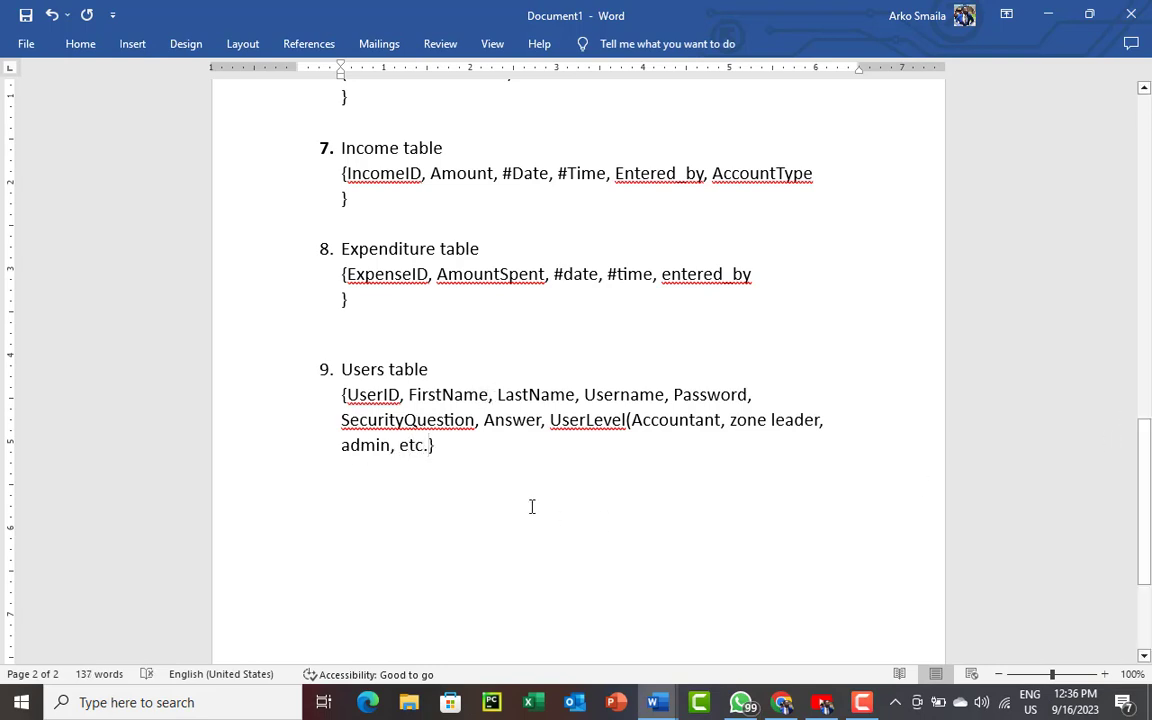
pyautogui.click(496, 456)
pyautogui.moveTo(1150, 433); pyautogui.dragTo(1147, 175)
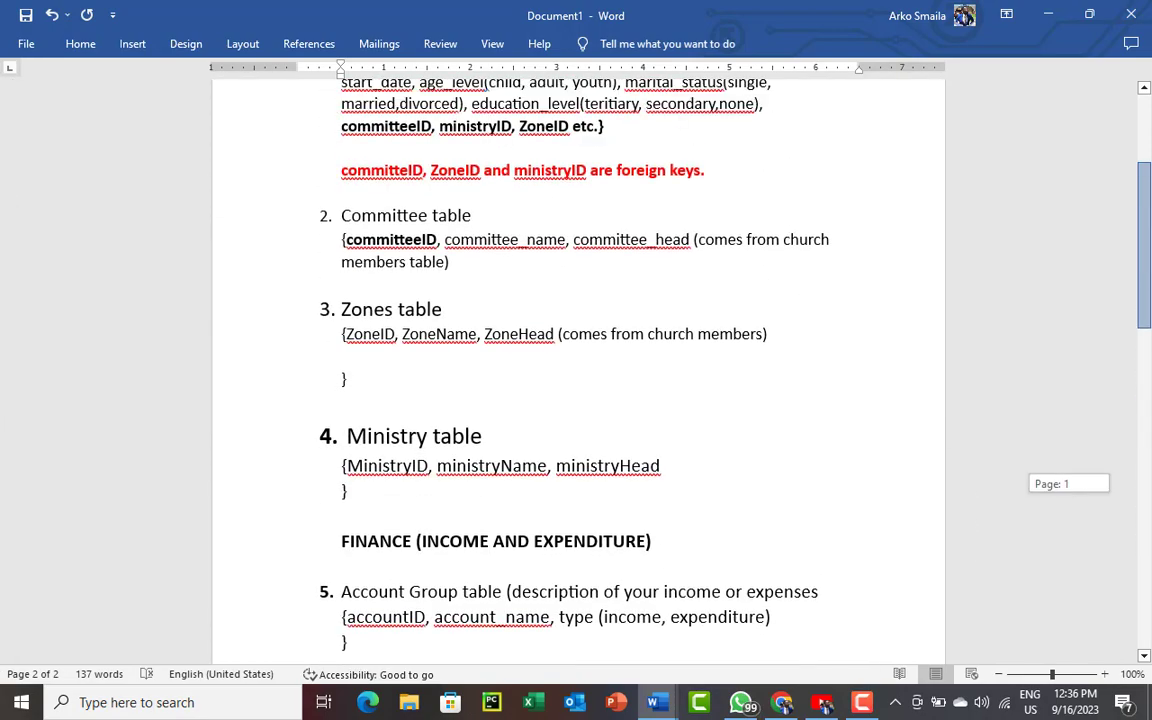
pyautogui.moveTo(1148, 230); pyautogui.dragTo(1131, 522)
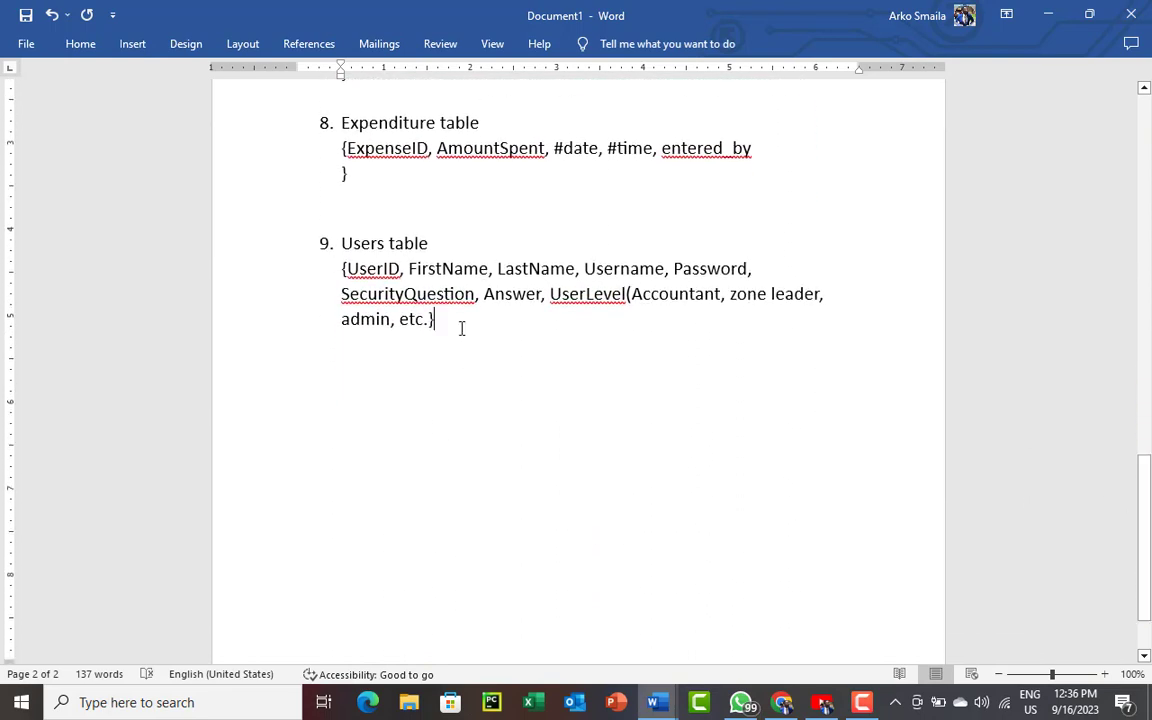
pyautogui.press('Return')
pyautogui.press('Return')
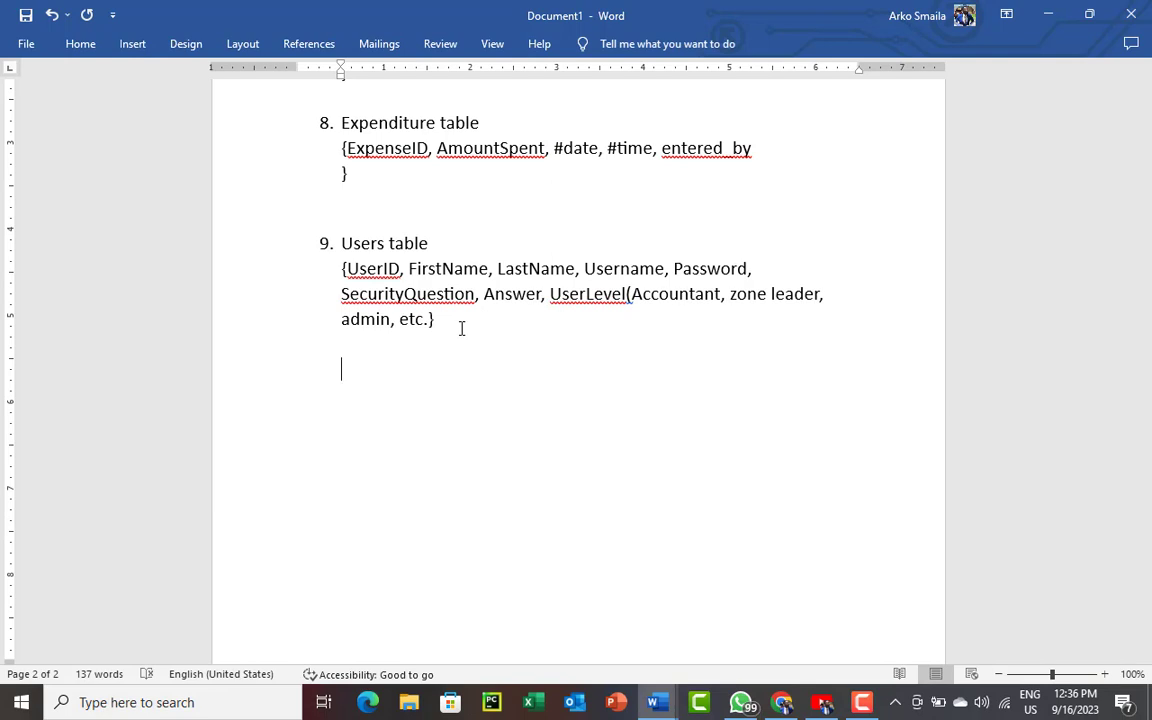
# - Add item 10 'Attendance settings table' with an opening brace listing TypeID and meetingName
pyautogui.write('10. A')
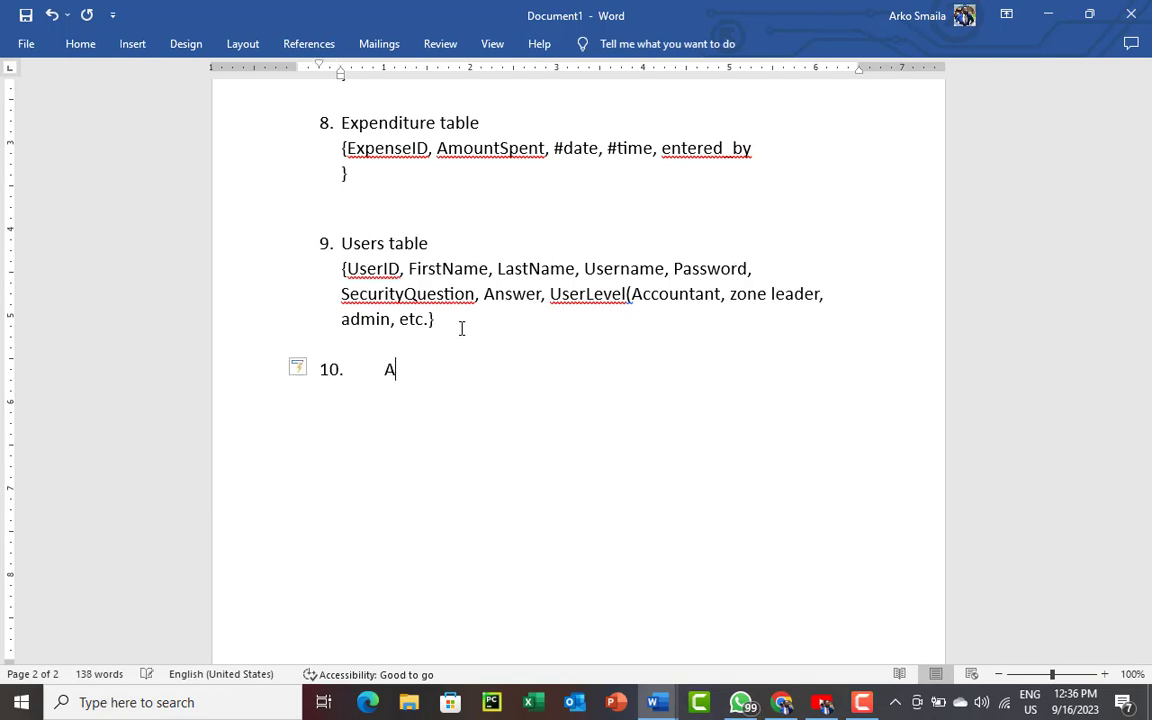
pyautogui.write('ttendance settings table')
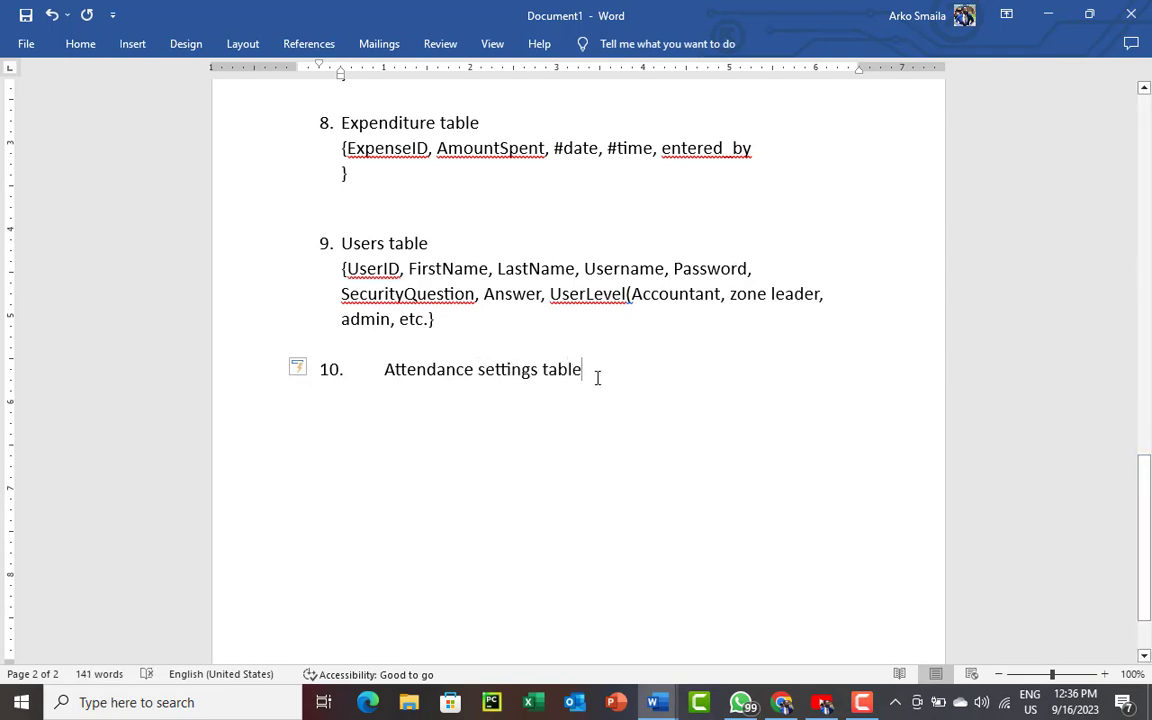
pyautogui.press('Return')
pyautogui.press('BackSpace')
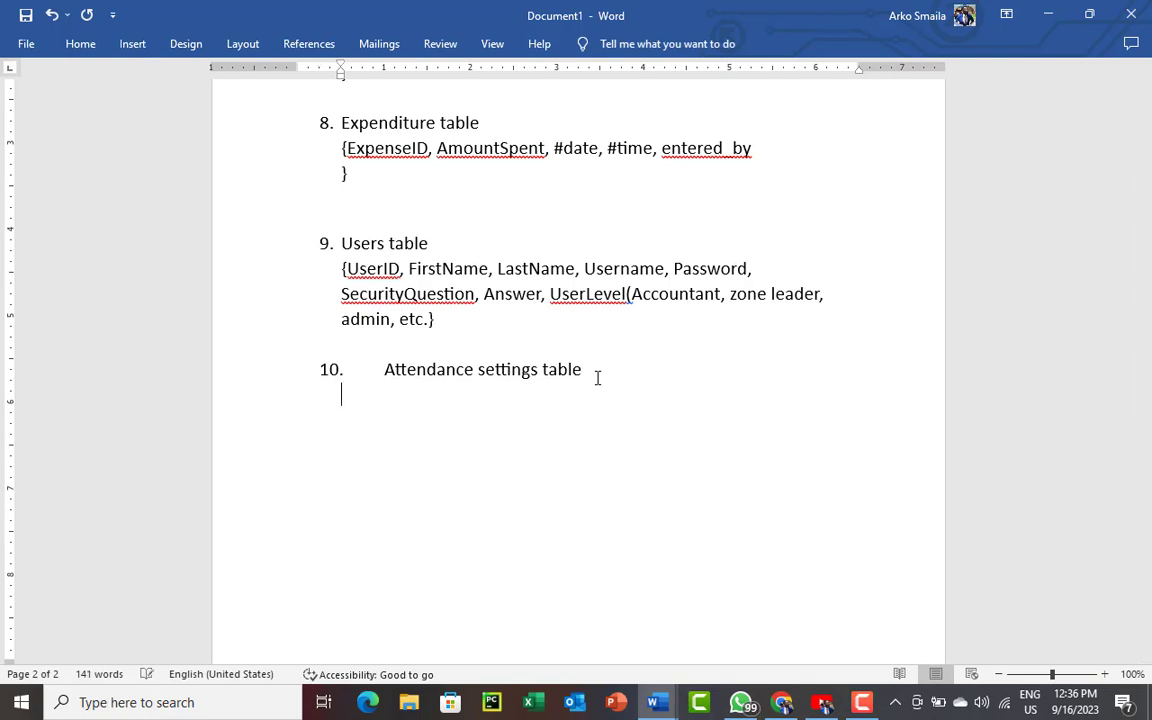
pyautogui.write('{')
pyautogui.write('tyo')
pyautogui.press('BackSpace')
pyautogui.press('BackSpace')
pyautogui.press('BackSpace')
pyautogui.press('BackSpace')
pyautogui.write('Type')
pyautogui.write('O')
pyautogui.press('BackSpace')
pyautogui.write('ID, ')
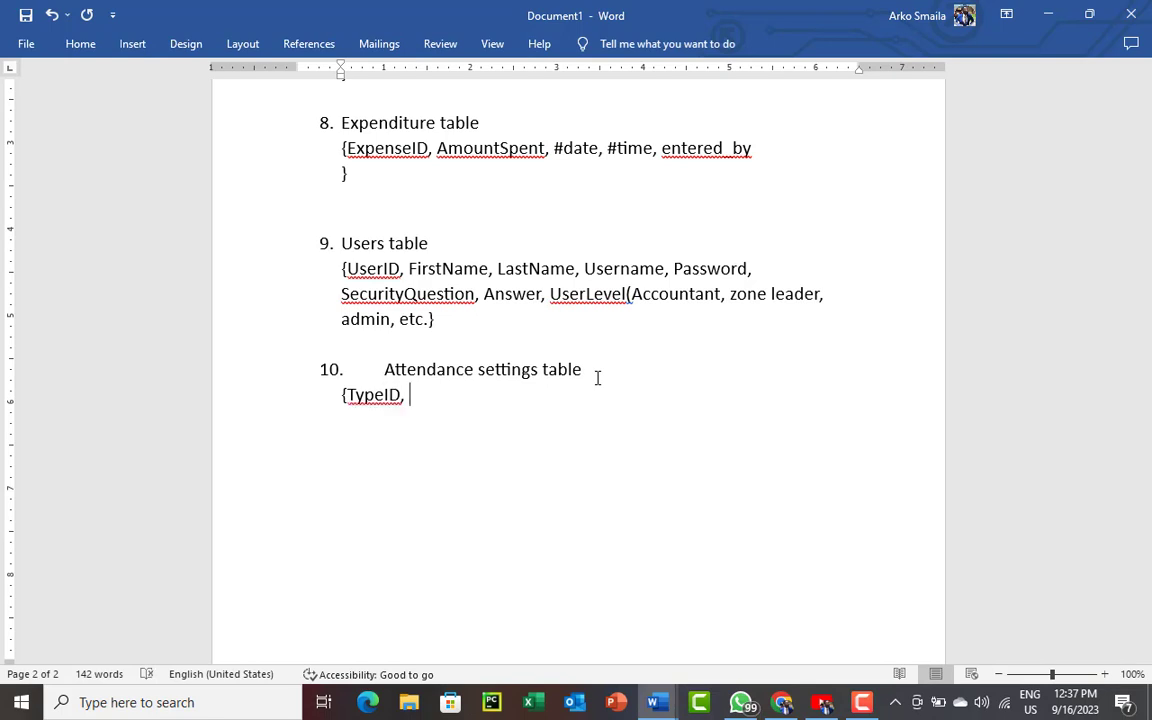
pyautogui.write('meeting_name')
pyautogui.press('BackSpace')
pyautogui.press('BackSpace')
pyautogui.press('BackSpace')
pyautogui.press('BackSpace')
pyautogui.press('BackSpace')
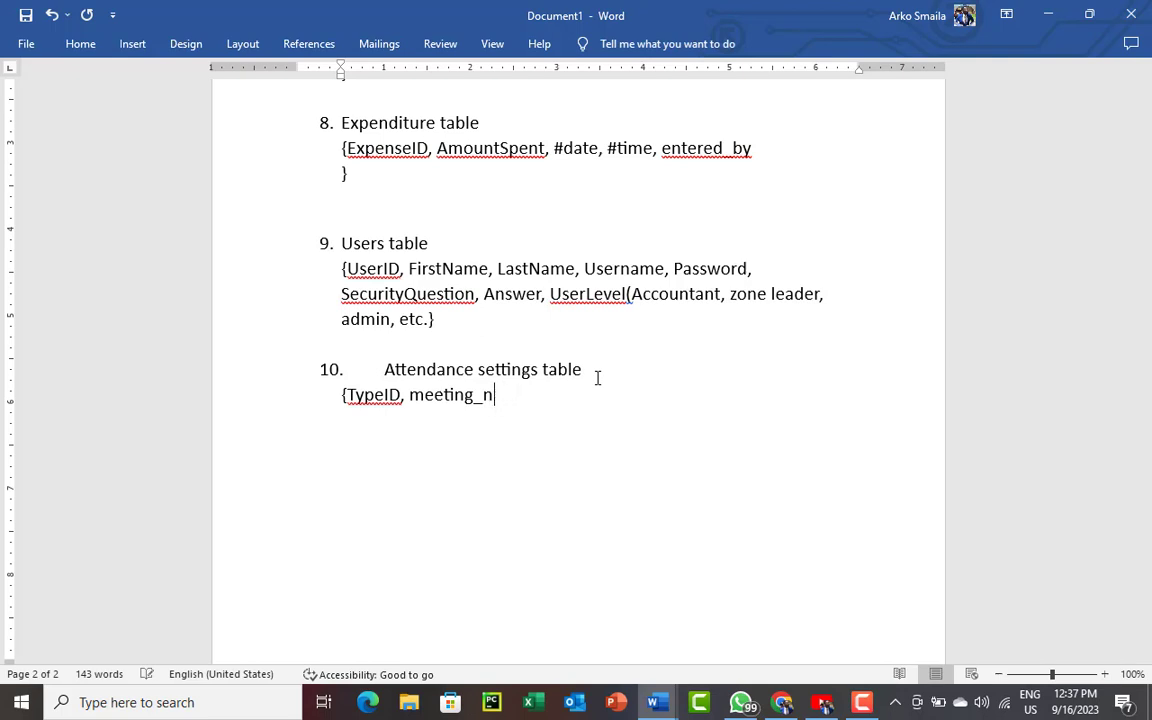
pyautogui.write('Name,')
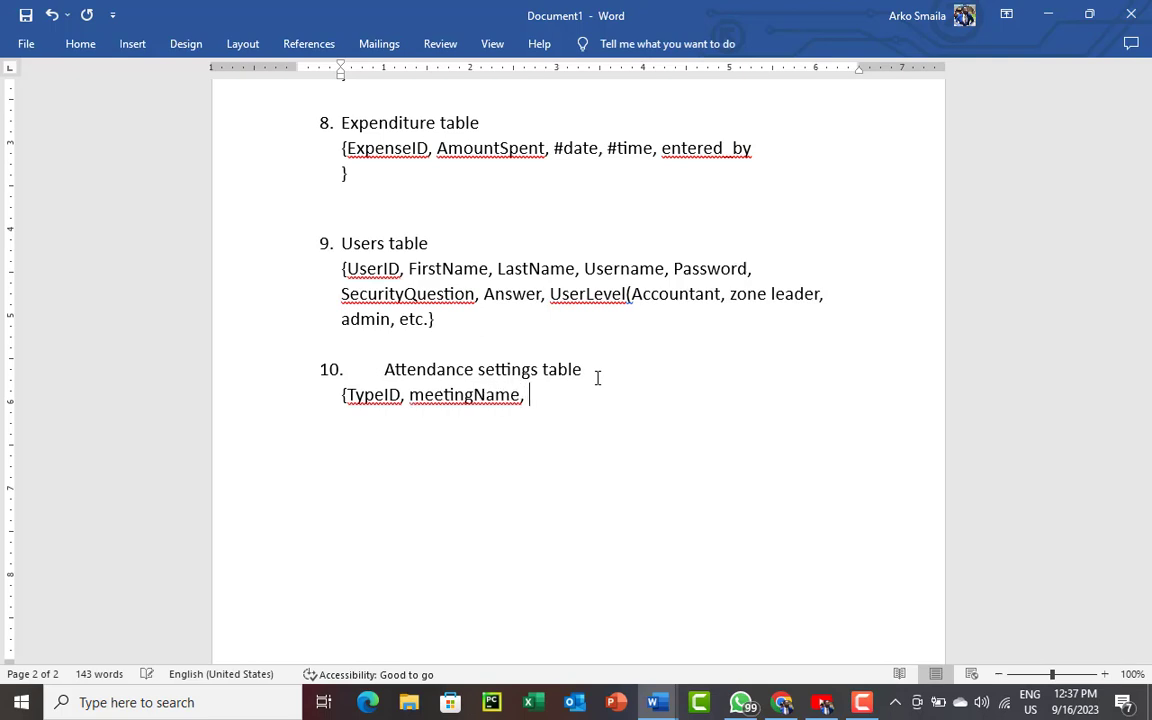
# - Finish item 10 with schedules (Date, Time), close the brace, and begin item 11
pyautogui.press('Up')
pyautogui.press('End')
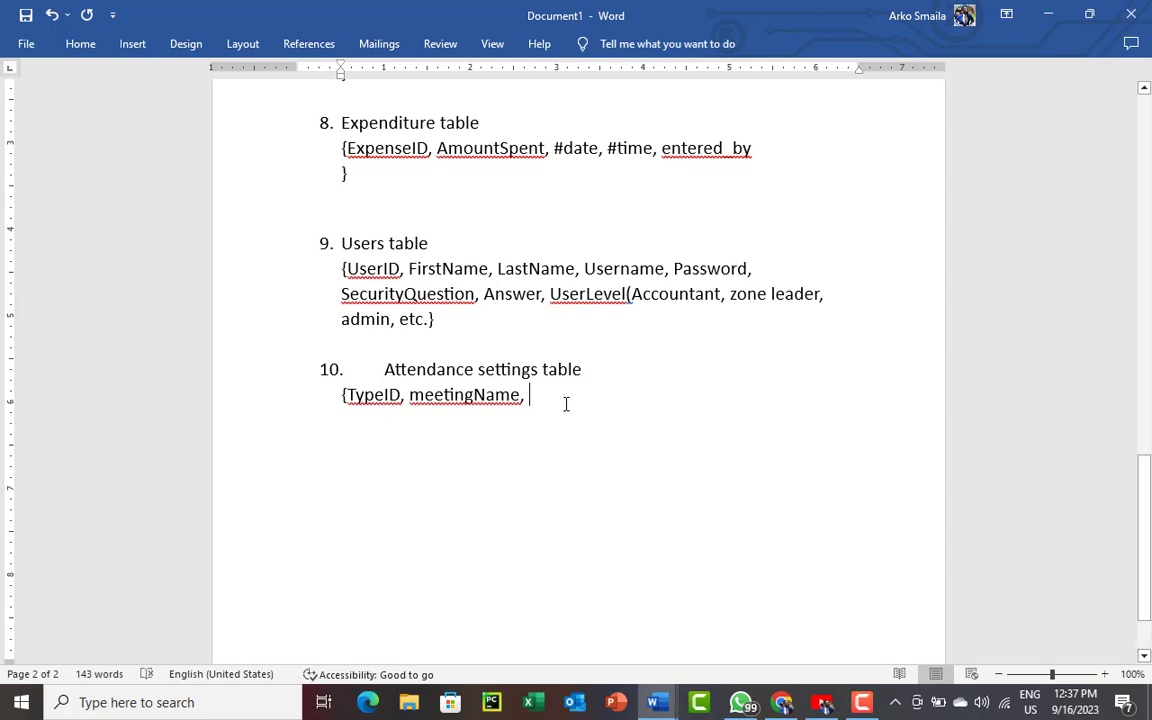
pyautogui.write('schedu')
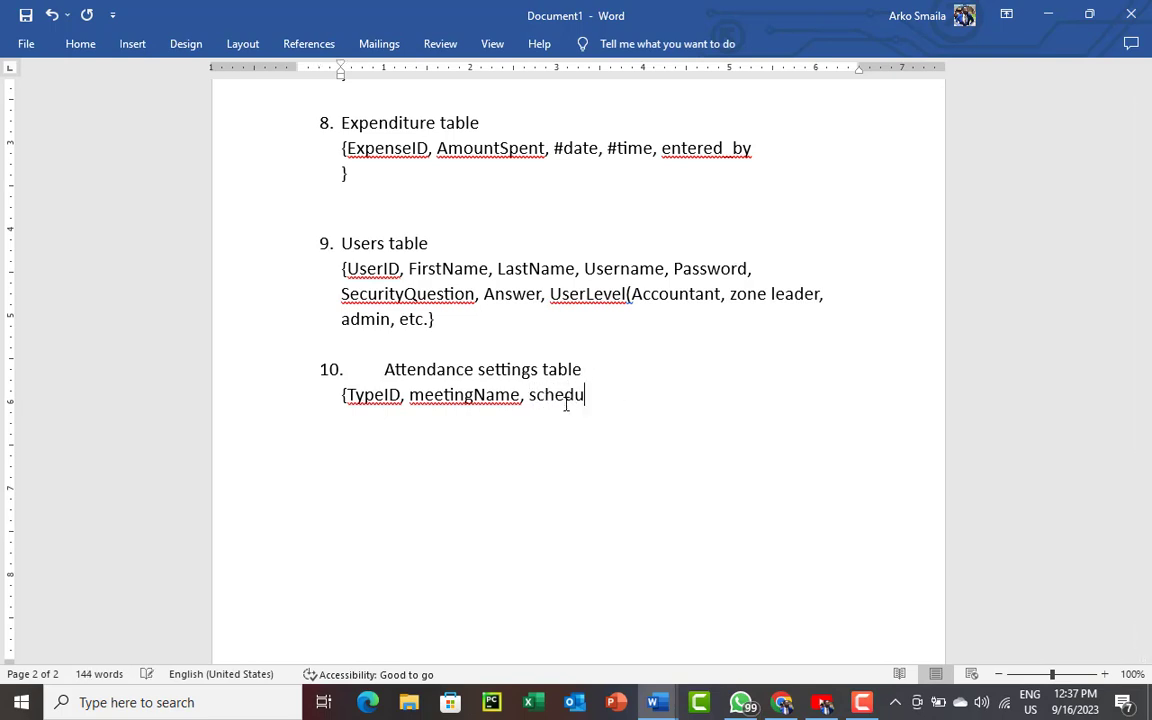
pyautogui.write('les (Date, Time)')
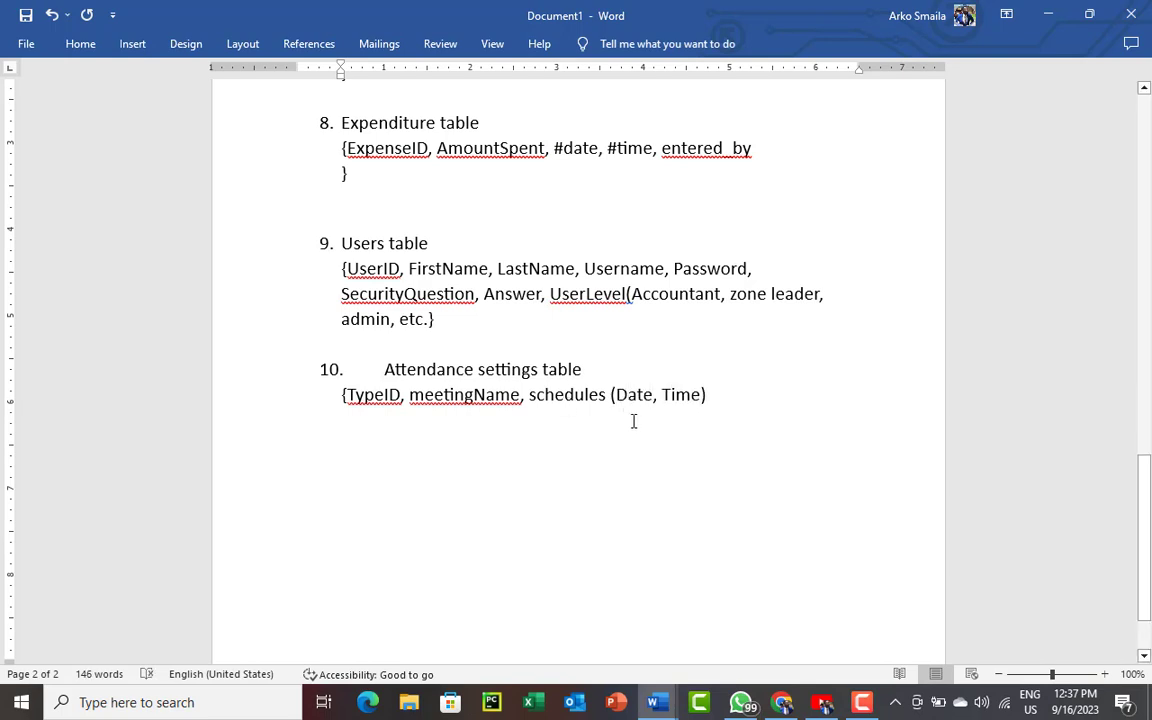
pyautogui.write('}')
pyautogui.press('Return')
pyautogui.press('Return')
pyautogui.write('11.')
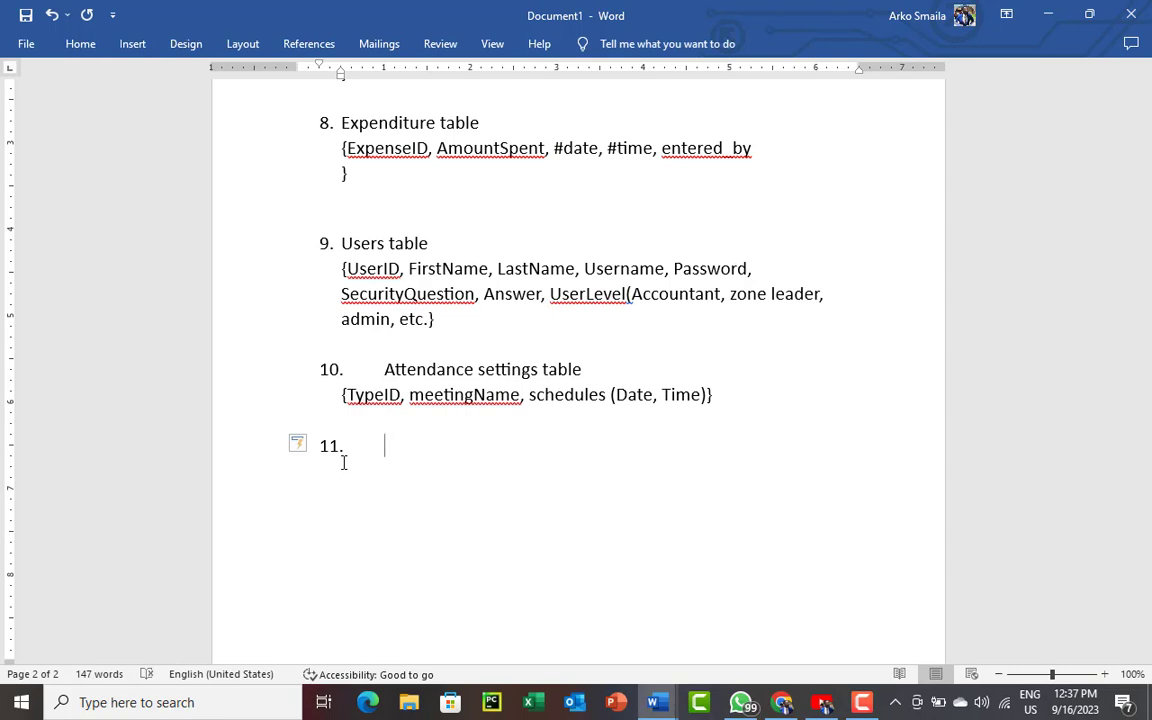
# - Title item 11 'Attendance tracking table' and add unnumbered braces on separate lines beneath it
pyautogui.click(333, 450)
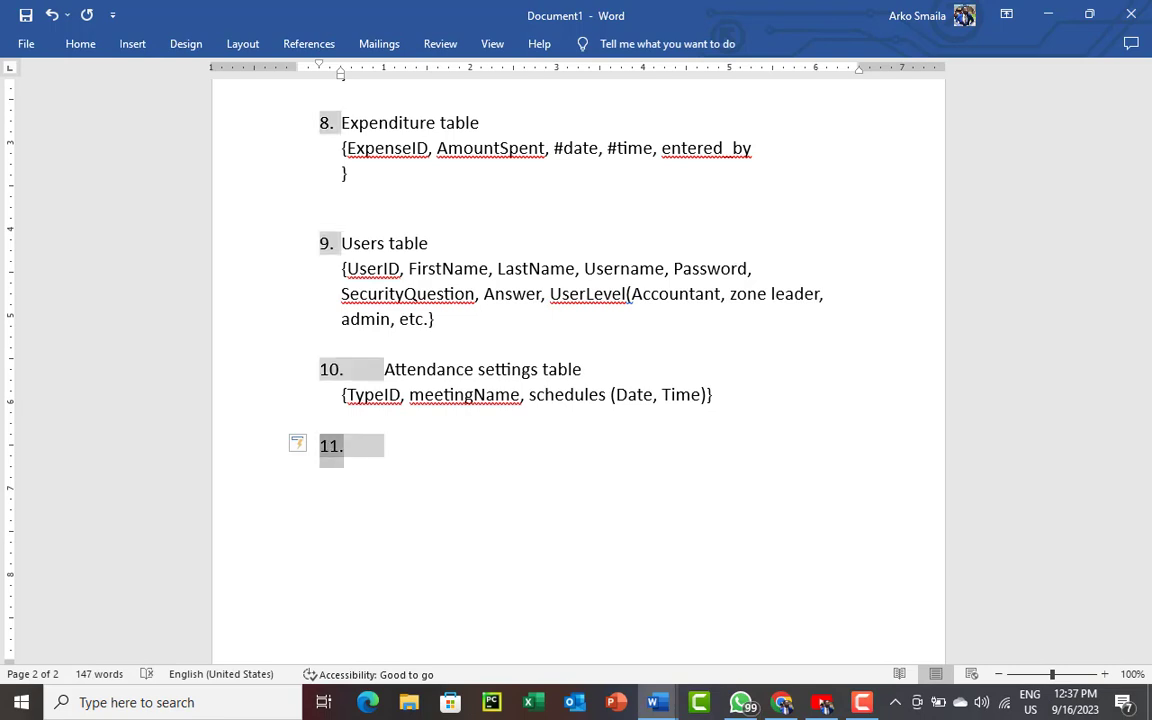
pyautogui.click(437, 465)
pyautogui.write('Att')
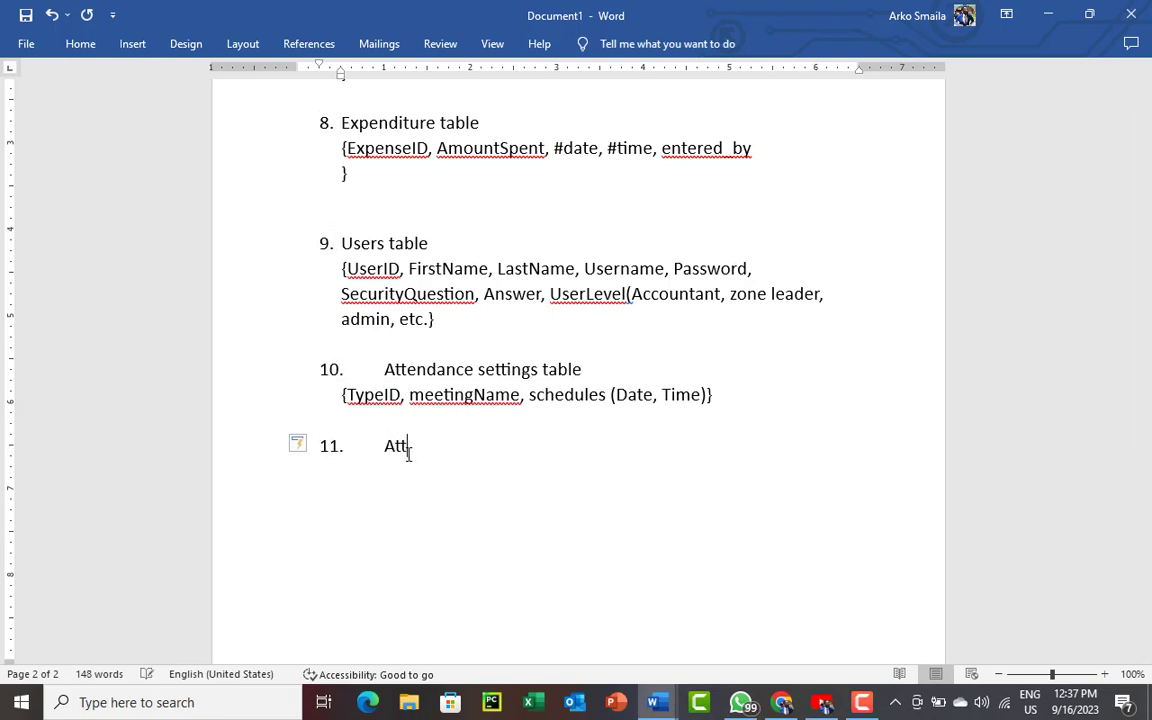
pyautogui.write('endance tracker')
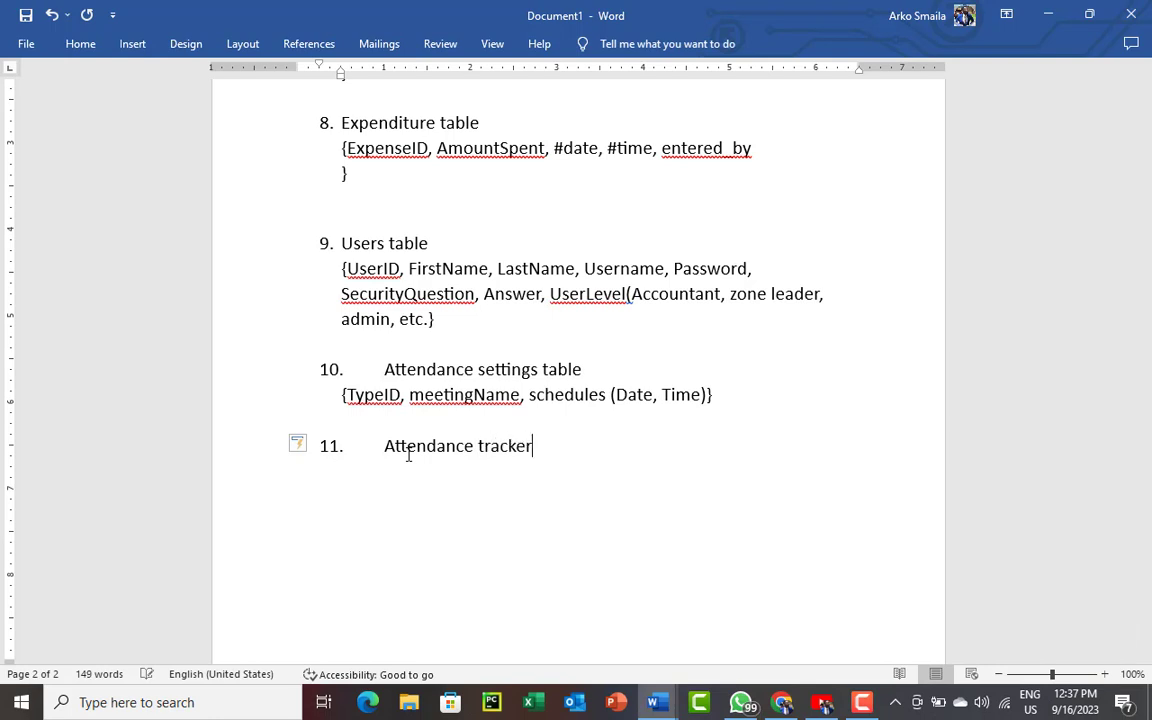
pyautogui.write(' tal')
pyautogui.press('BackSpace')
pyautogui.press('BackSpace')
pyautogui.press('BackSpace')
pyautogui.press('BackSpace')
pyautogui.press('BackSpace')
pyautogui.press('BackSpace')
pyautogui.write('ing table')
pyautogui.press('BackSpace')
pyautogui.write('e')
pyautogui.press('Return')
pyautogui.press('BackSpace')
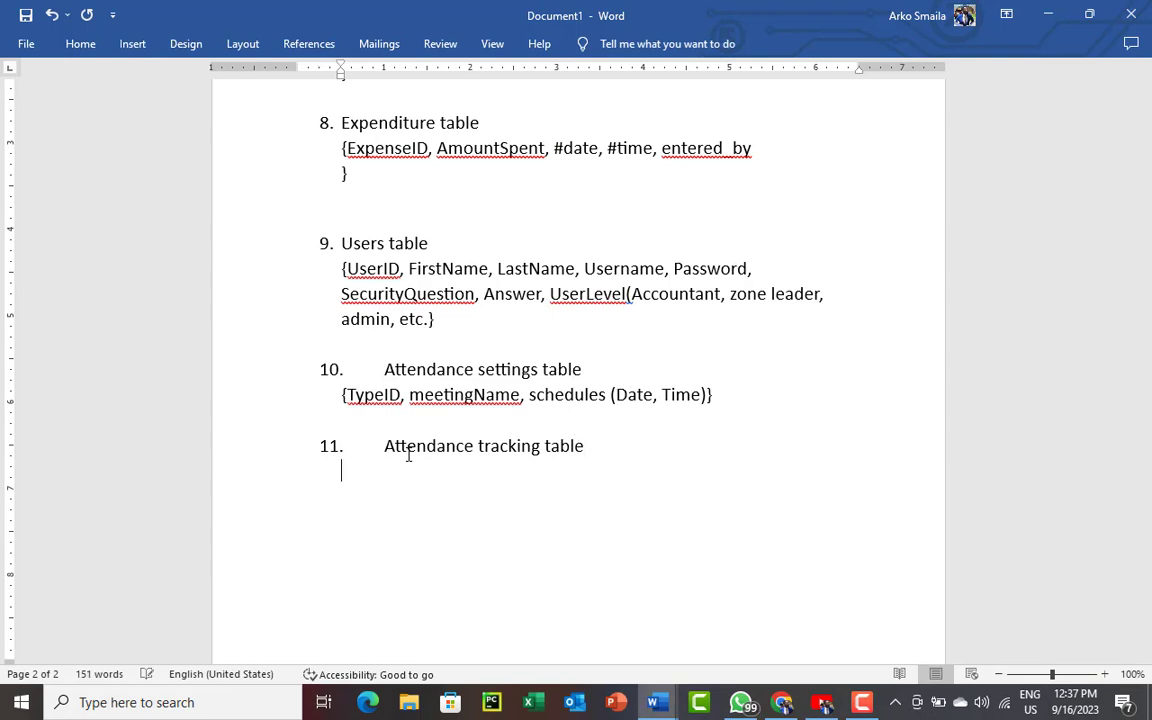
pyautogui.write('{}')
pyautogui.press('Left')
pyautogui.press('Return')
pyautogui.click(400, 470)
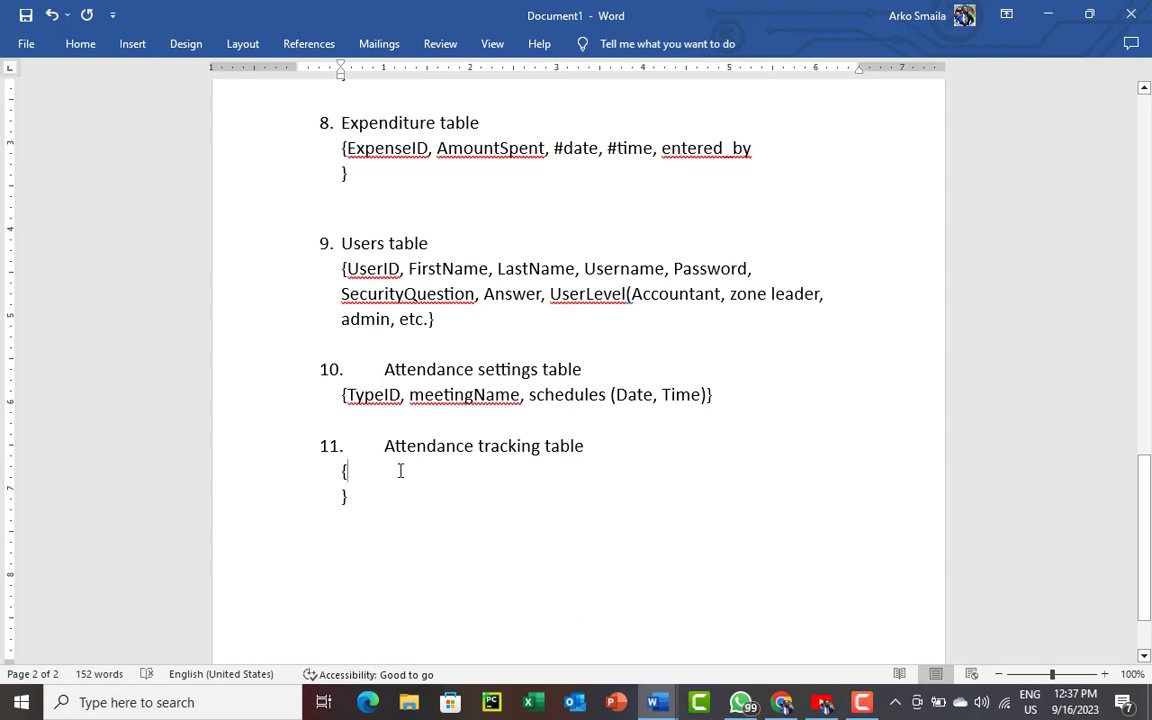
# - List AttendanceID, memberID, #Date, #Time, type, status (present, absent) inside the braces
pyautogui.write('Atte')
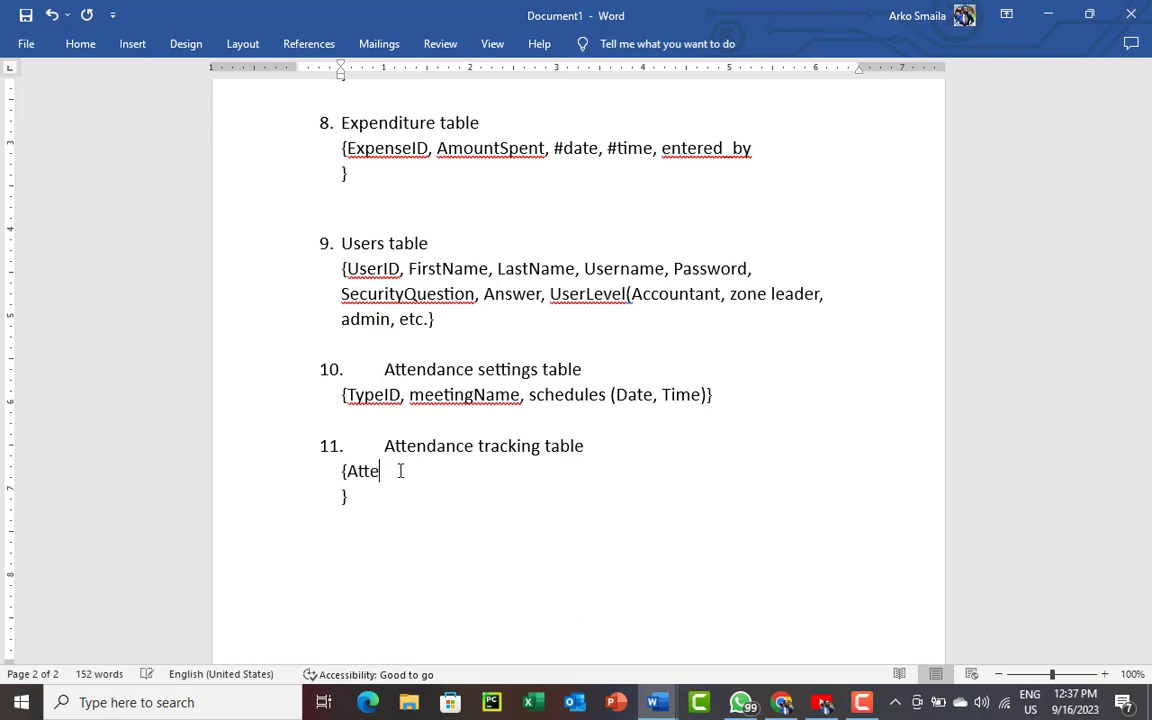
pyautogui.write('ndanceID, M')
pyautogui.press('BackSpace')
pyautogui.write('memberID, ')
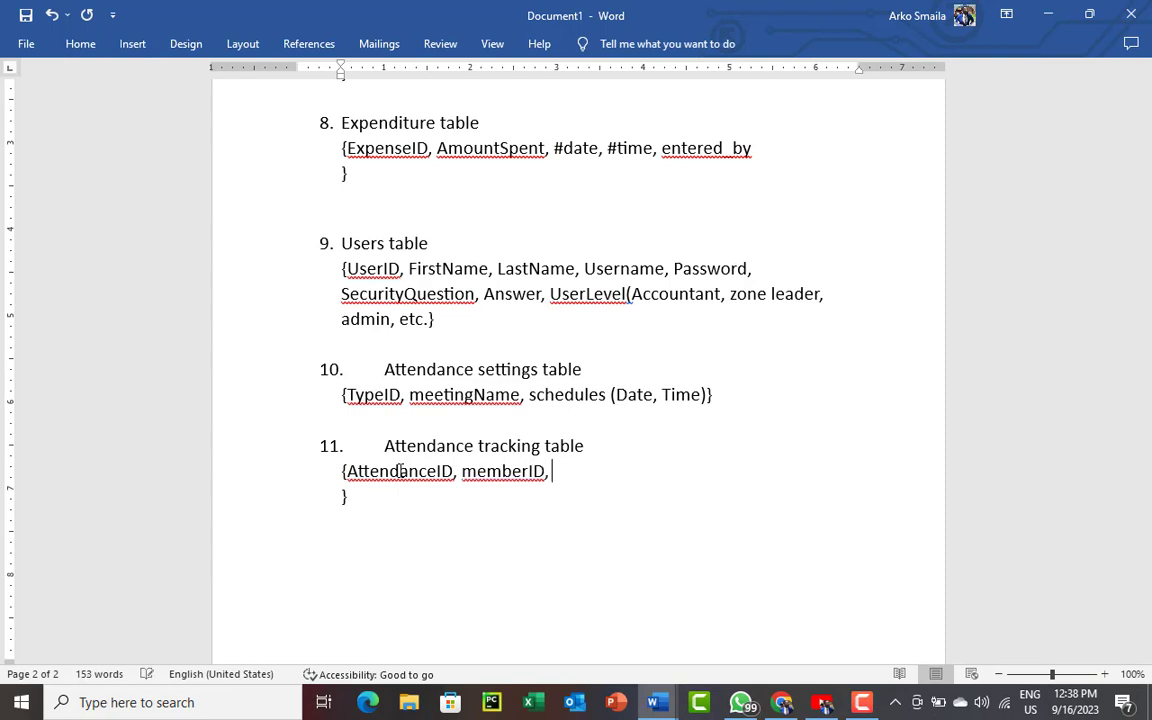
pyautogui.write('#Date, ')
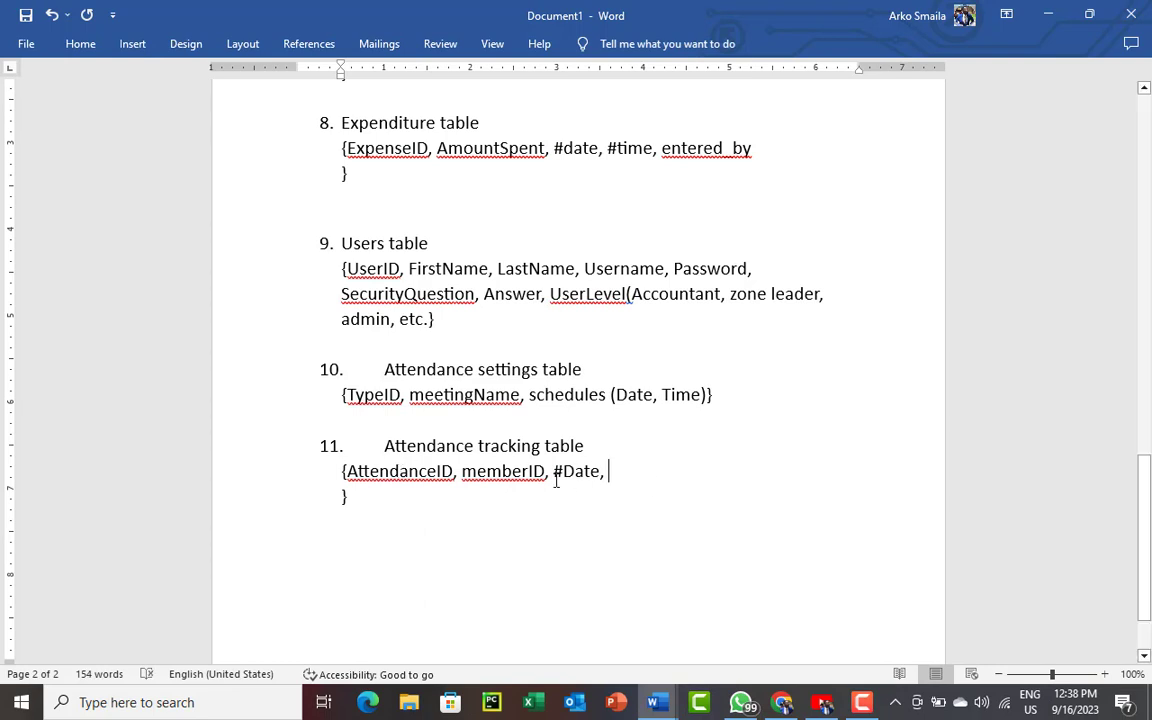
pyautogui.write('#Time')
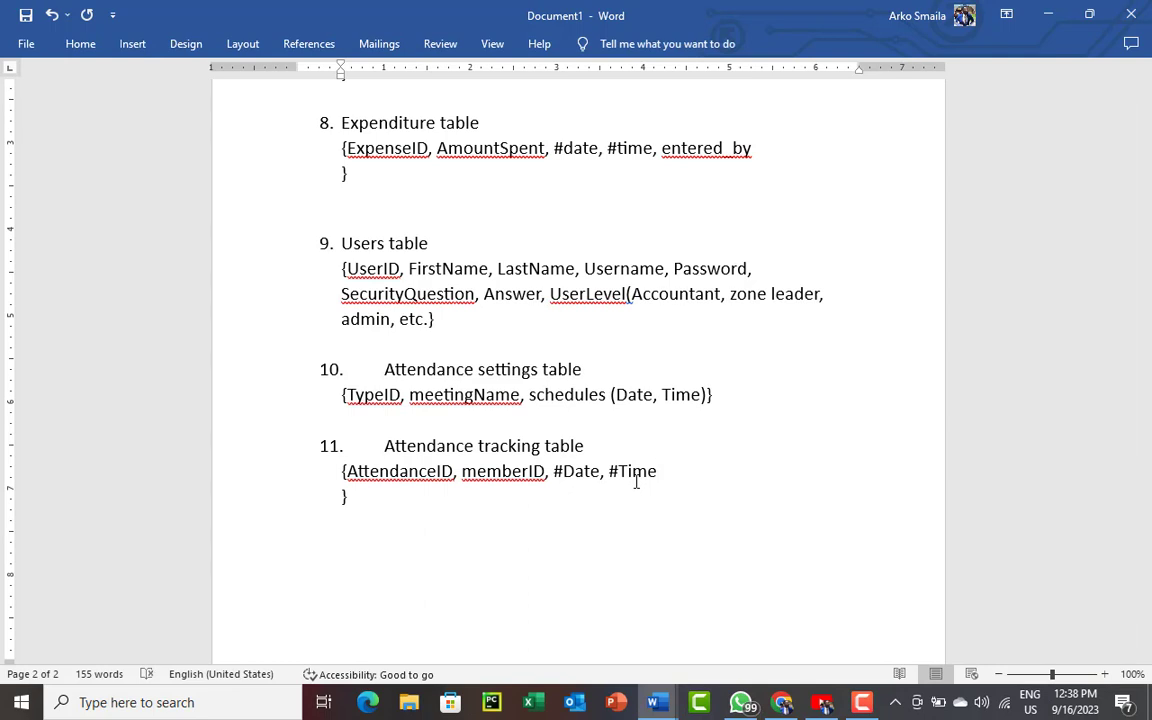
pyautogui.write(',')
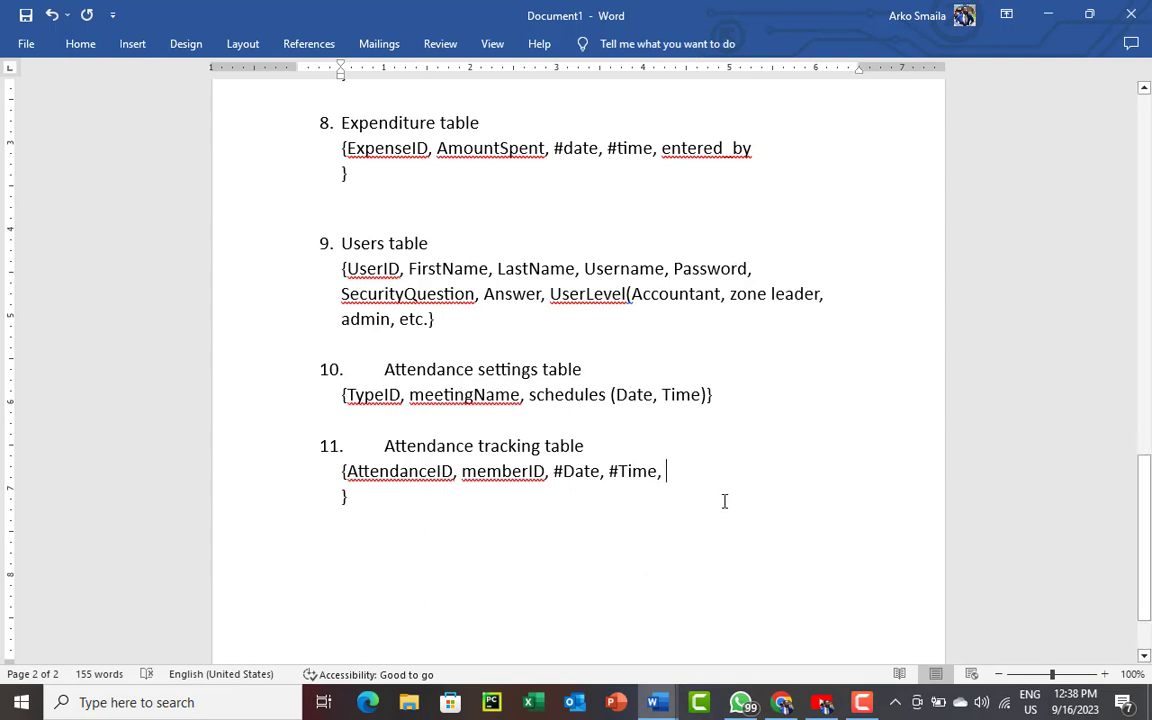
pyautogui.write('type')
pyautogui.moveTo(592, 369); pyautogui.dragTo(384, 369)
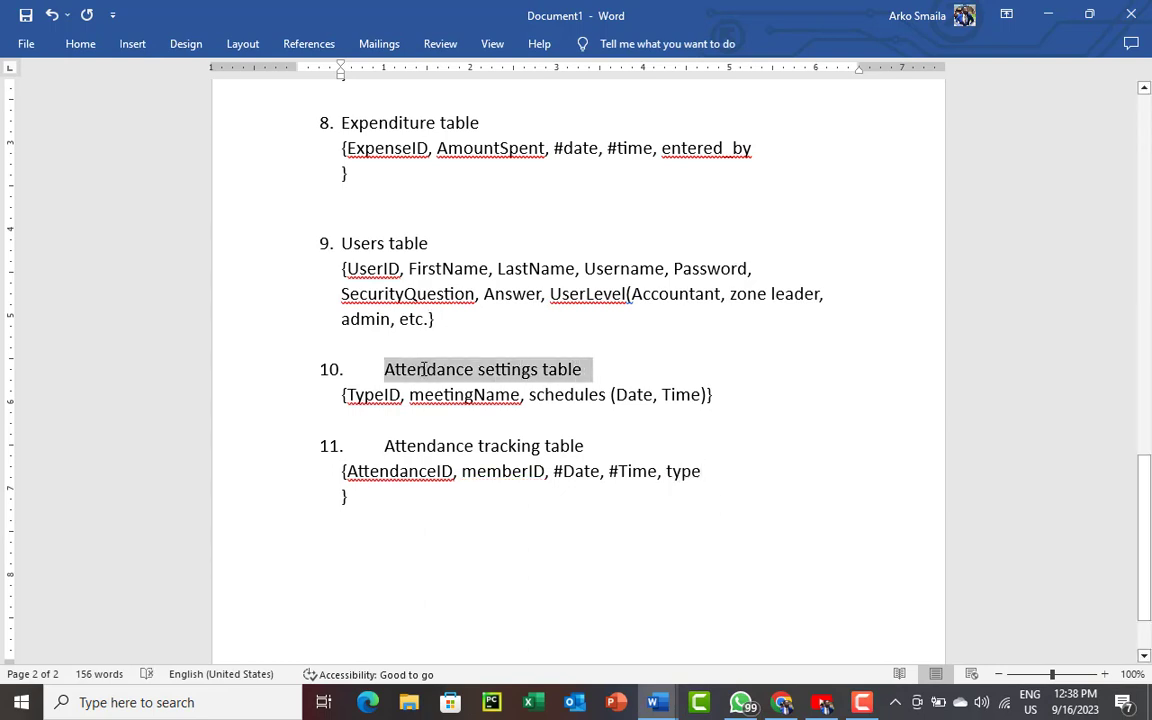
pyautogui.click(709, 471)
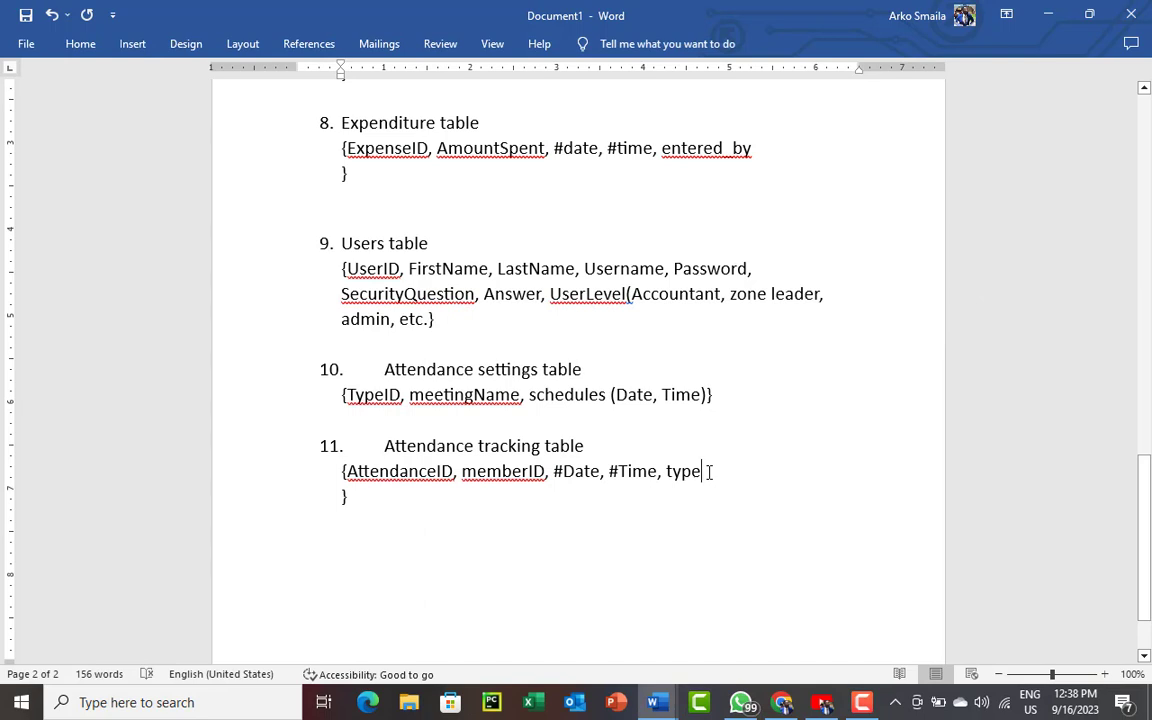
pyautogui.write(',')
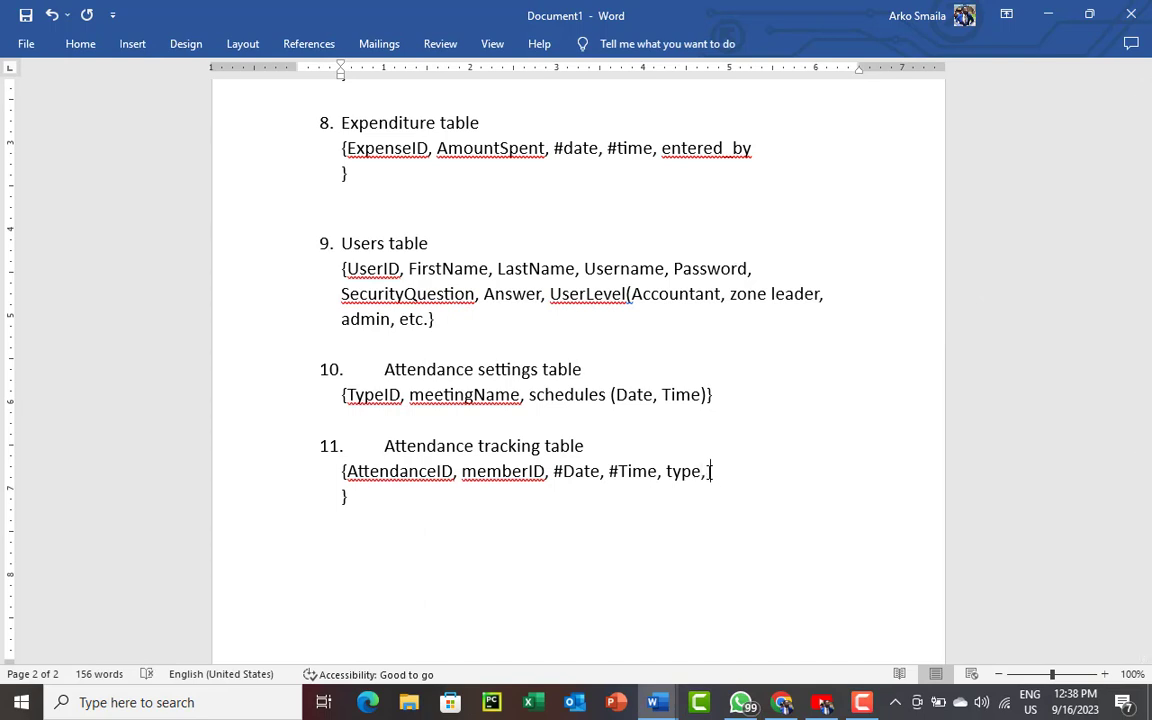
pyautogui.write(' sttu')
pyautogui.press('BackSpace')
pyautogui.press('BackSpace')
pyautogui.write('atus (present, absent)')
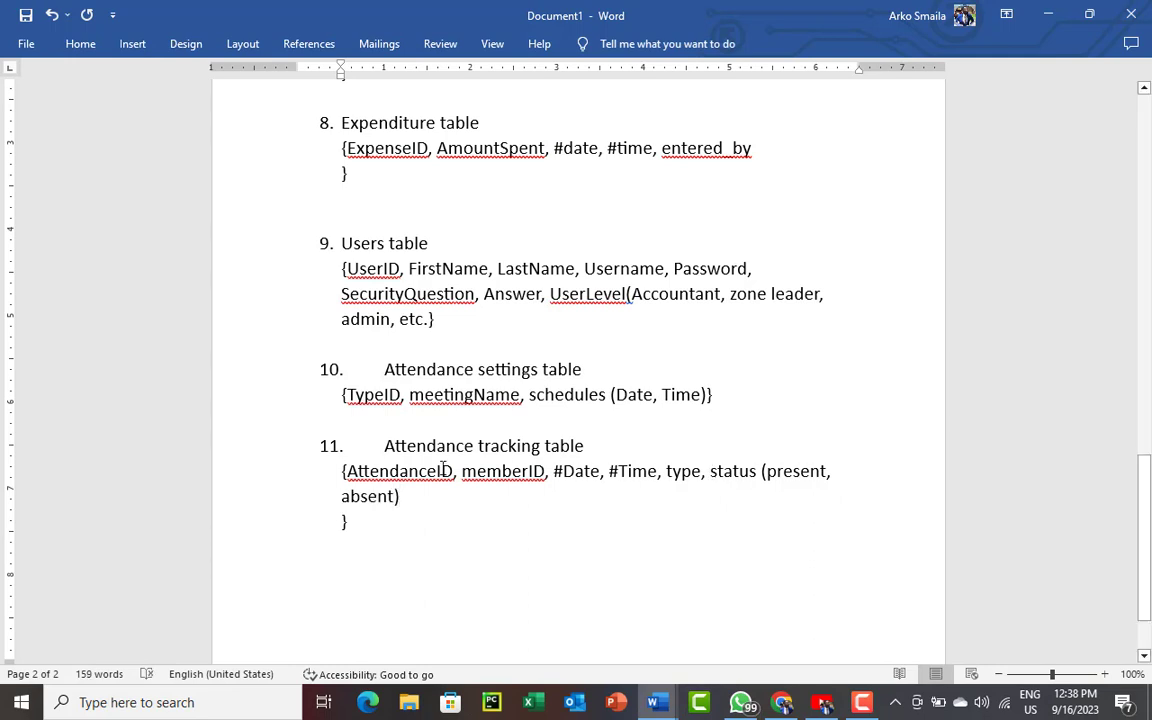
# - Review memberID and the Attendance settings heading, then move below the closing brace
pyautogui.click(390, 471)
pyautogui.doubleClick(527, 471)
pyautogui.click(563, 473)
pyautogui.moveTo(568, 369); pyautogui.dragTo(400, 369)
pyautogui.click(726, 472)
pyautogui.click(350, 537)
# - Insert 'Gender, ' before DOB in item 1, Church members
pyautogui.moveTo(1145, 494); pyautogui.dragTo(1145, 178)
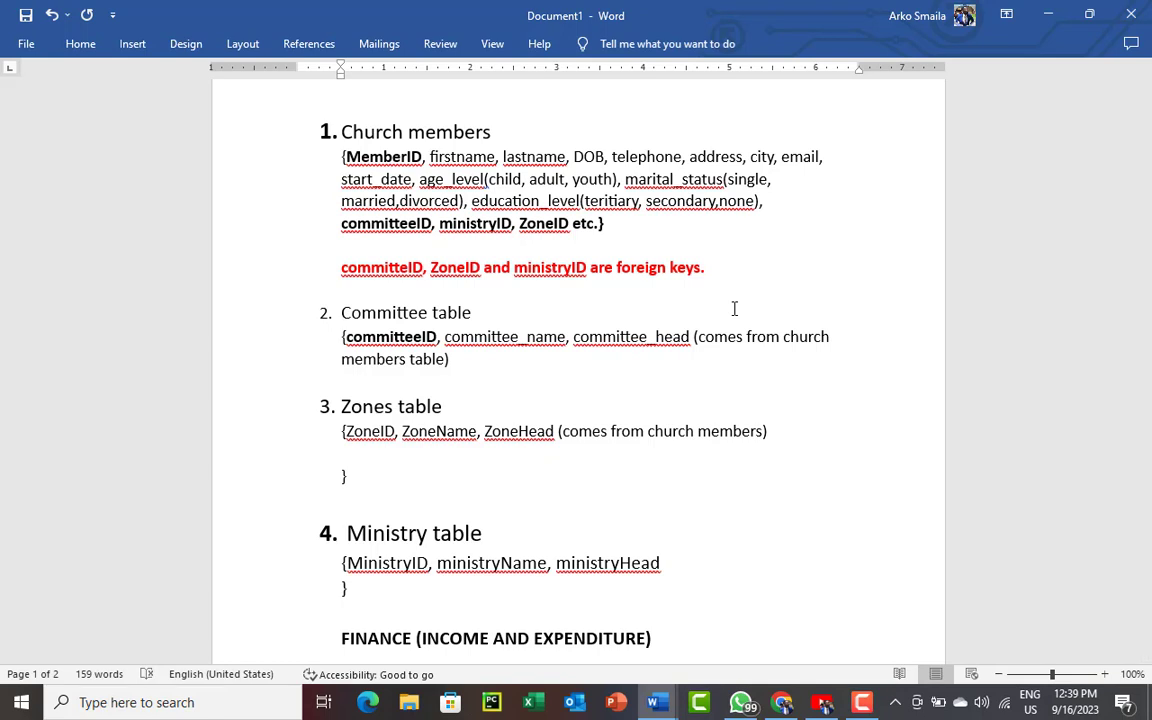
pyautogui.click(572, 156)
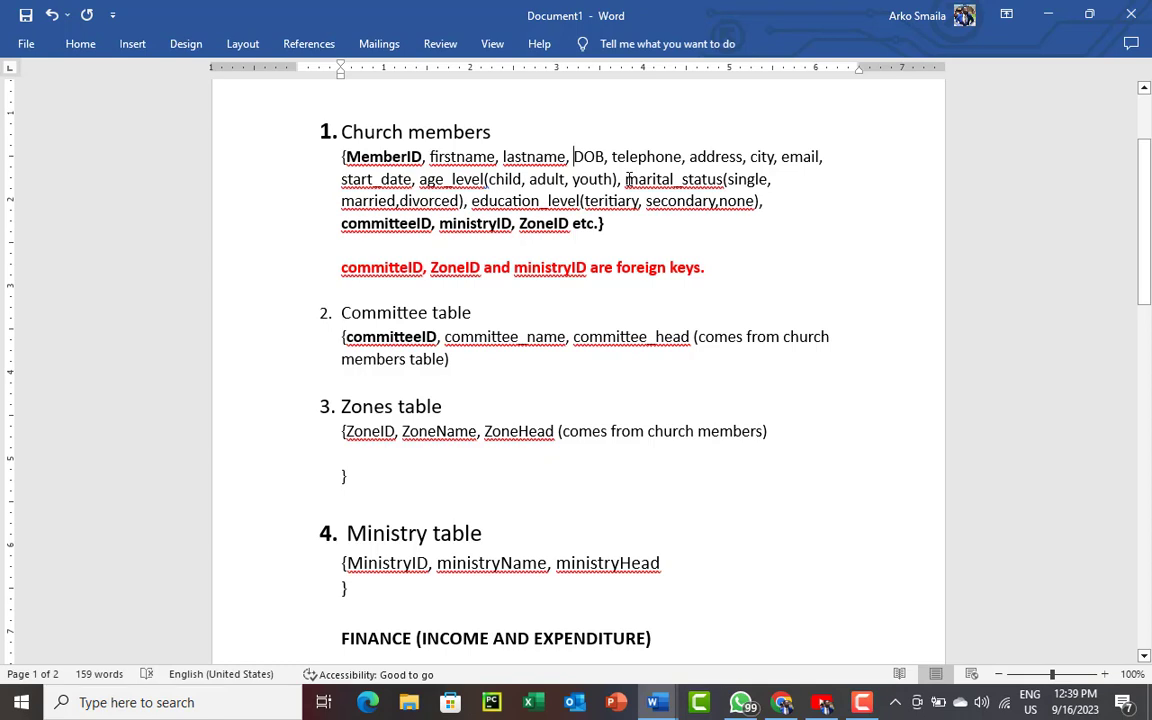
pyautogui.write('Gender')
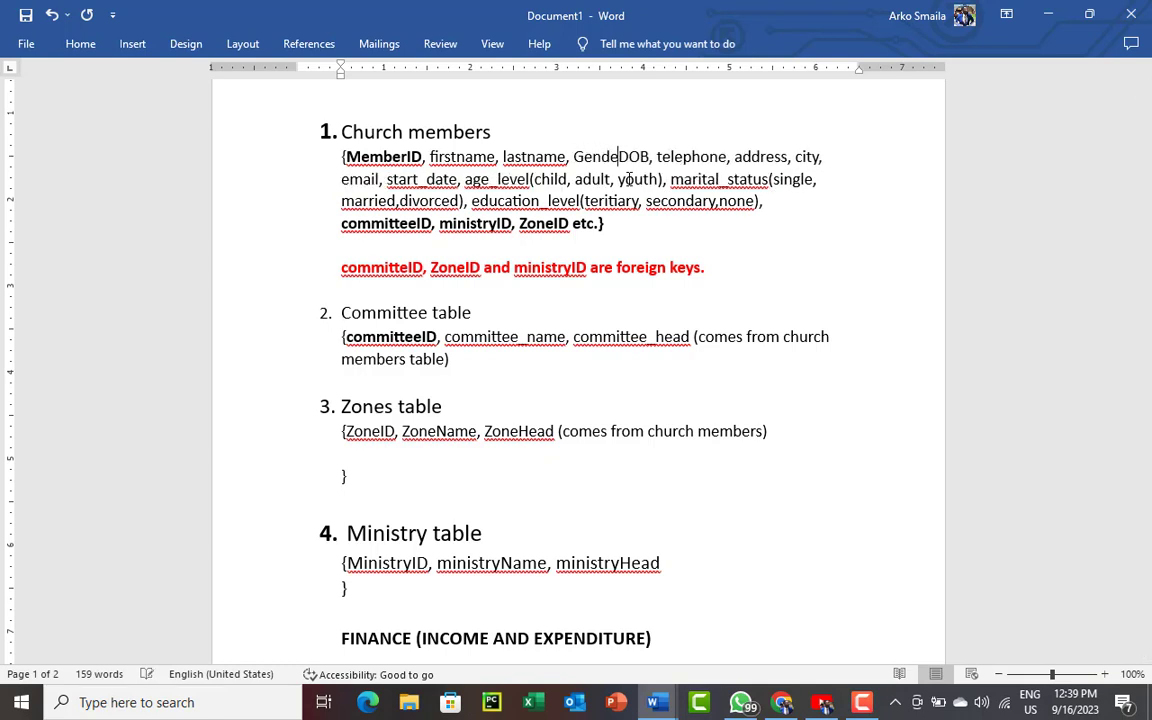
pyautogui.write(',')
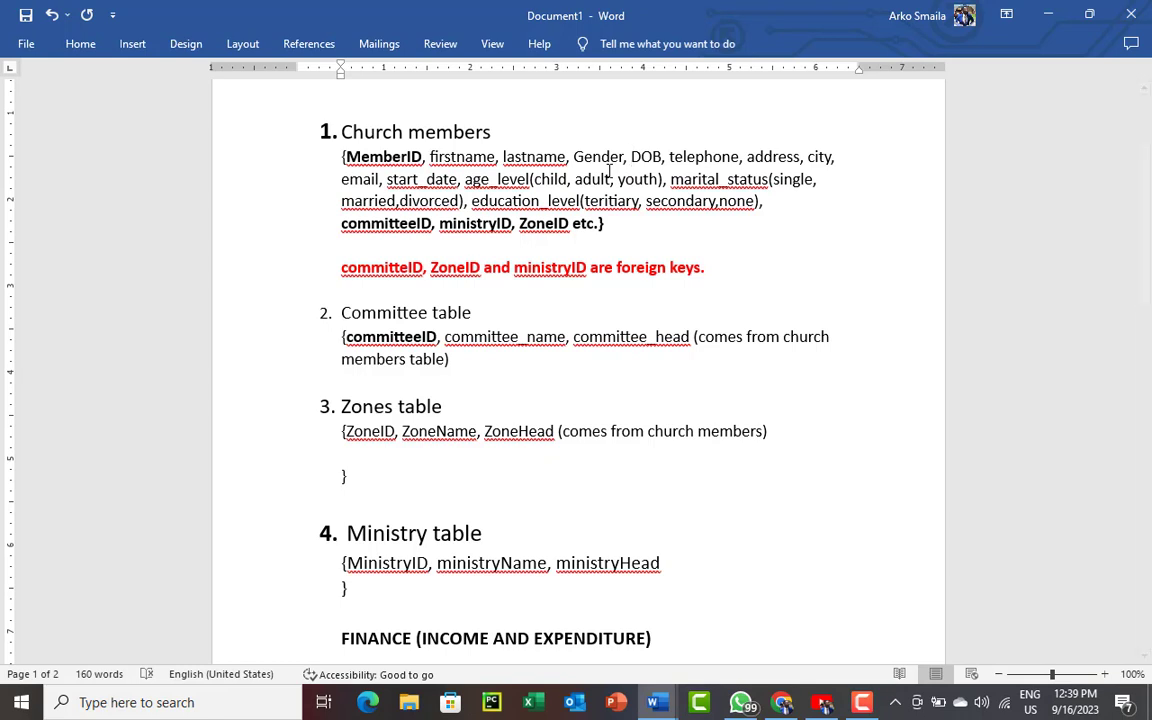
pyautogui.doubleClick(636, 157)
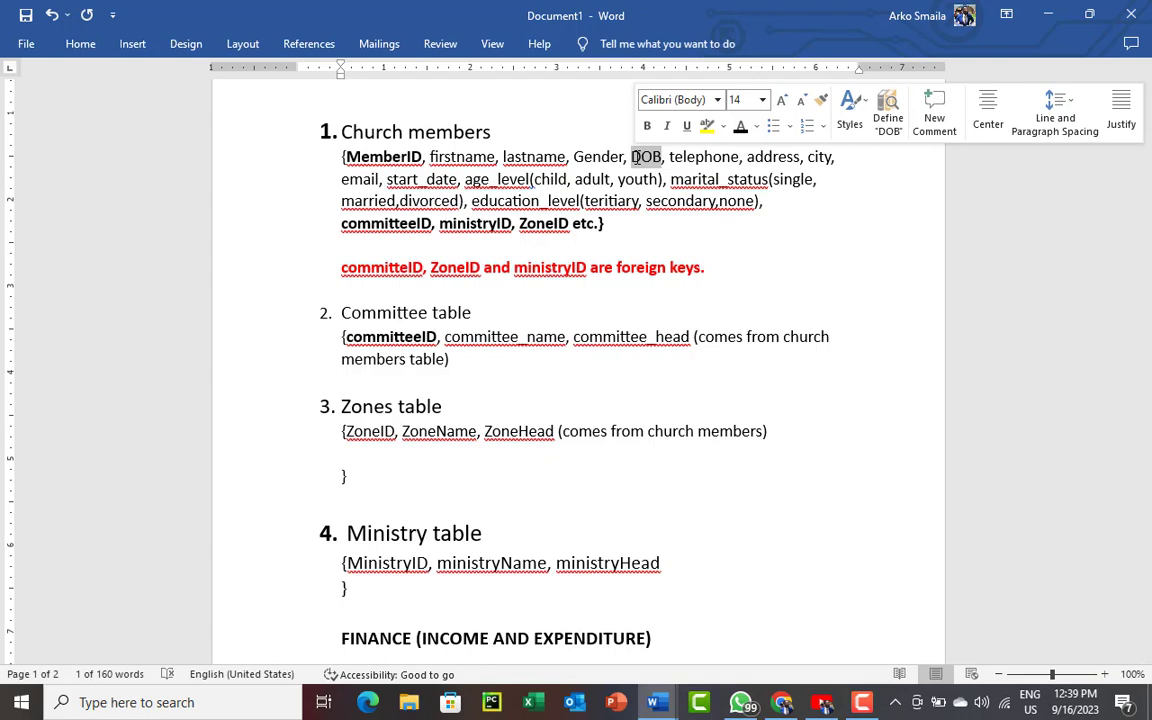
pyautogui.press('Left')
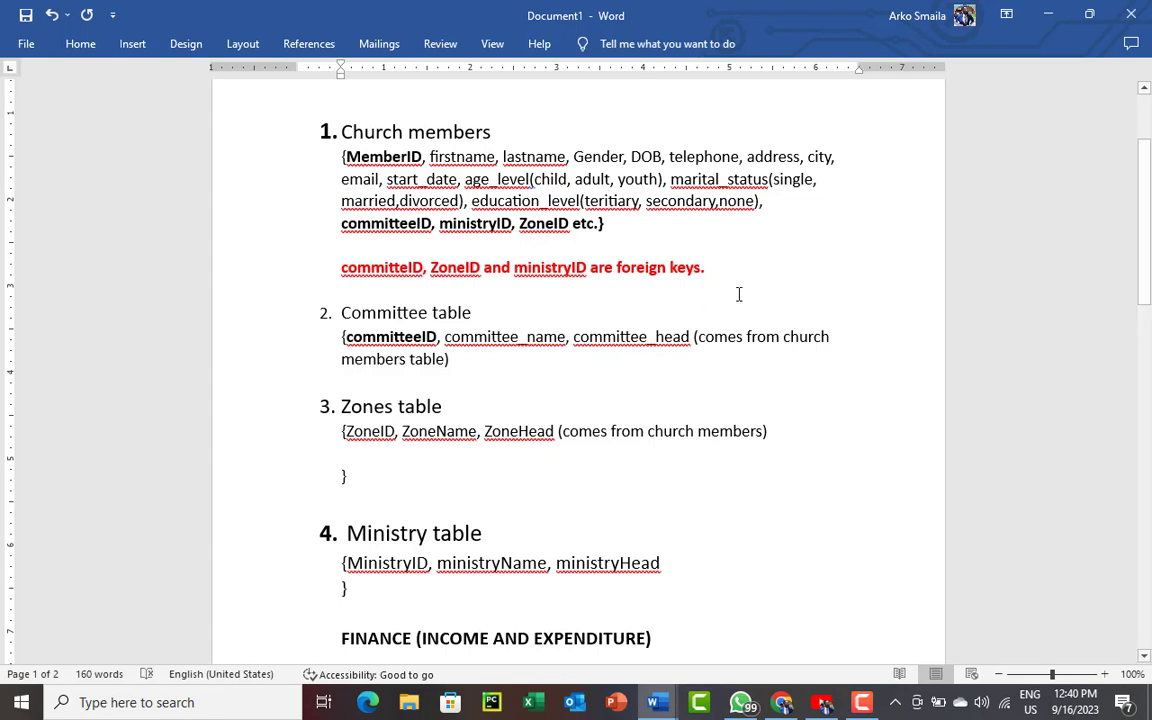
# - Change 'marital_s' to 'maritalS' in the Church members attributes, giving maritalStatus
pyautogui.click(734, 181)
pyautogui.press('BackSpace')
pyautogui.press('BackSpace')
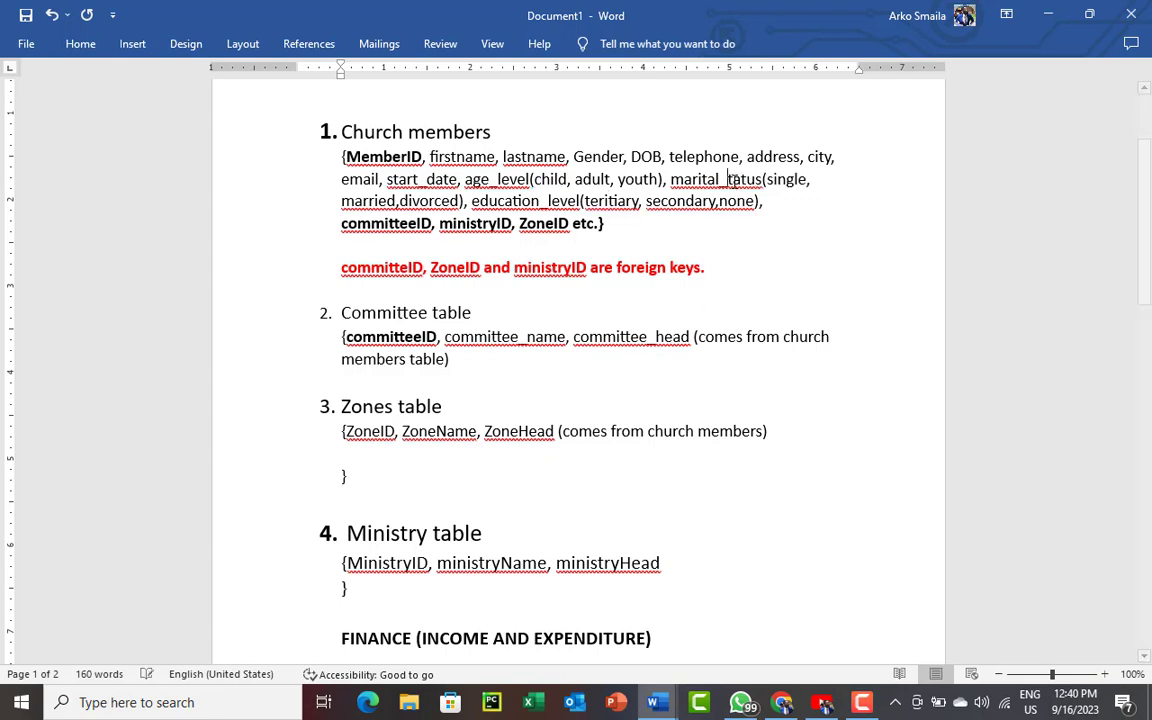
pyautogui.write('S')
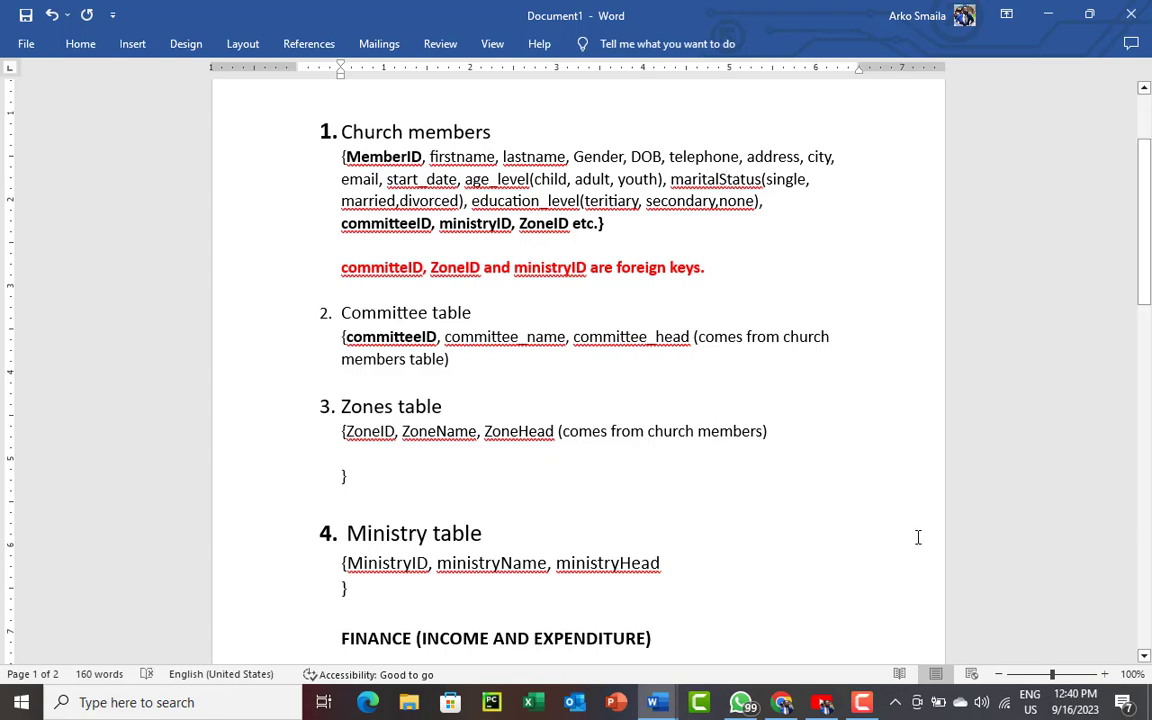
# - Put the cursor at the Zones table's closing brace and mute the computer's sound
pyautogui.click(718, 486)
pyautogui.press('XF86AudioMute')
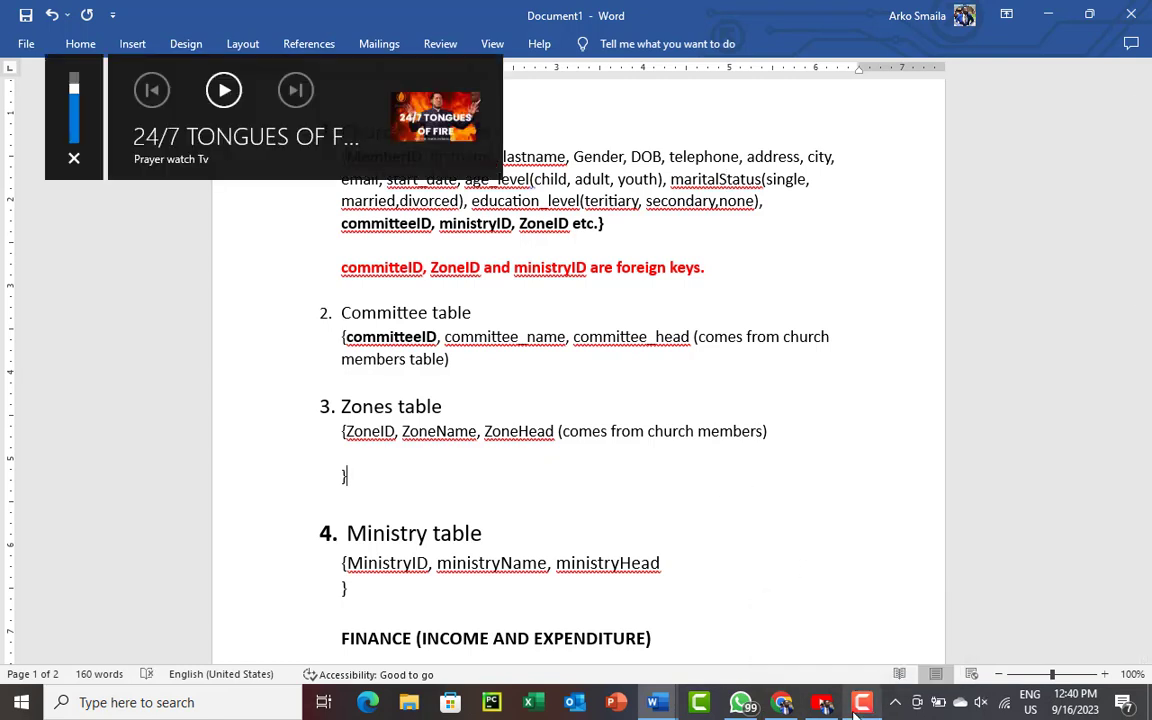
pyautogui.moveTo(860, 704)
pyautogui.click(858, 633)
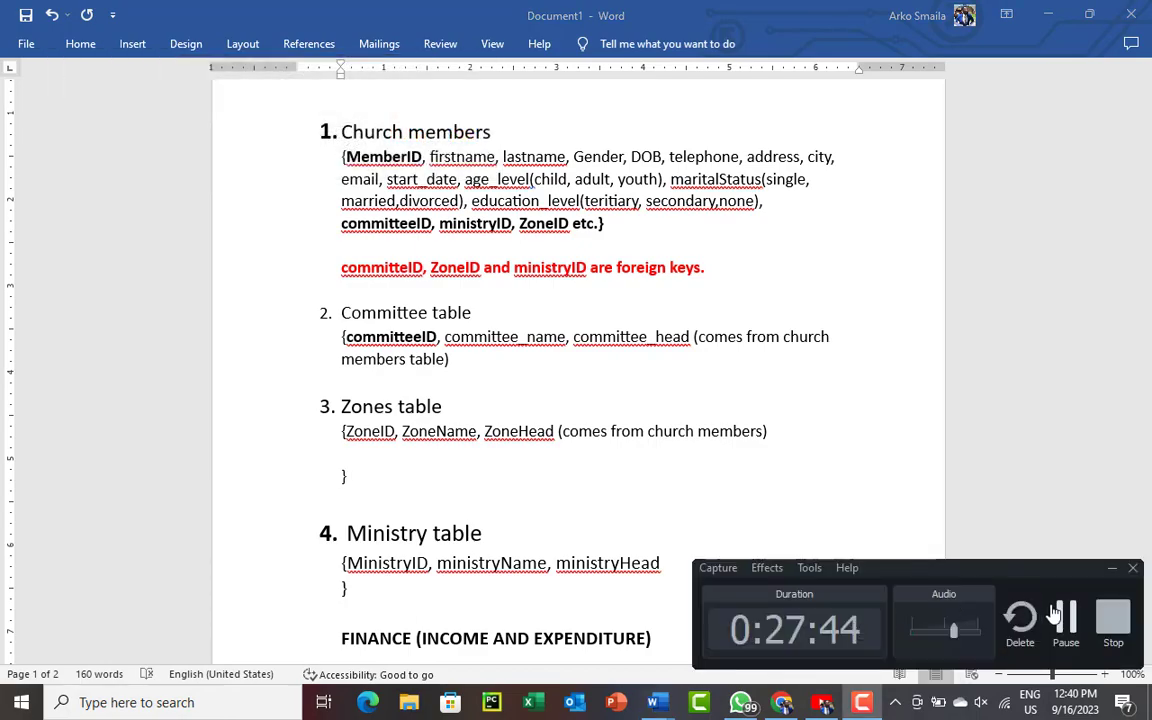